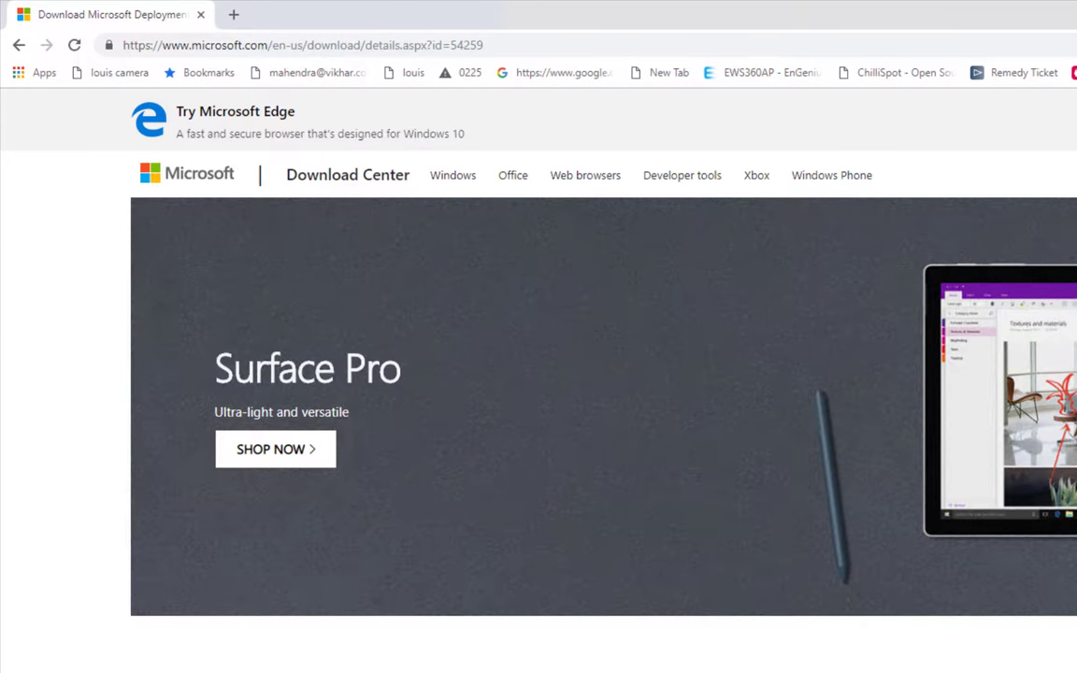
Download the x64 Microsoft Deployment Toolkit MSI and bring up This PC in File Explorer
scroll(604, 373, "down", 4)
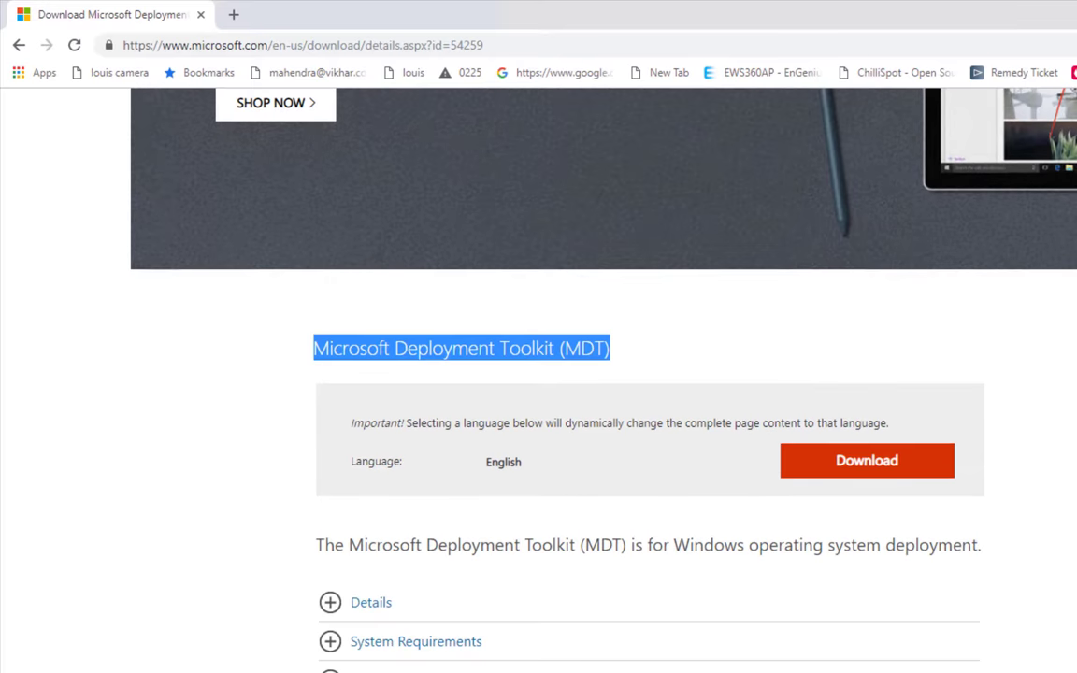
left_click(842, 464)
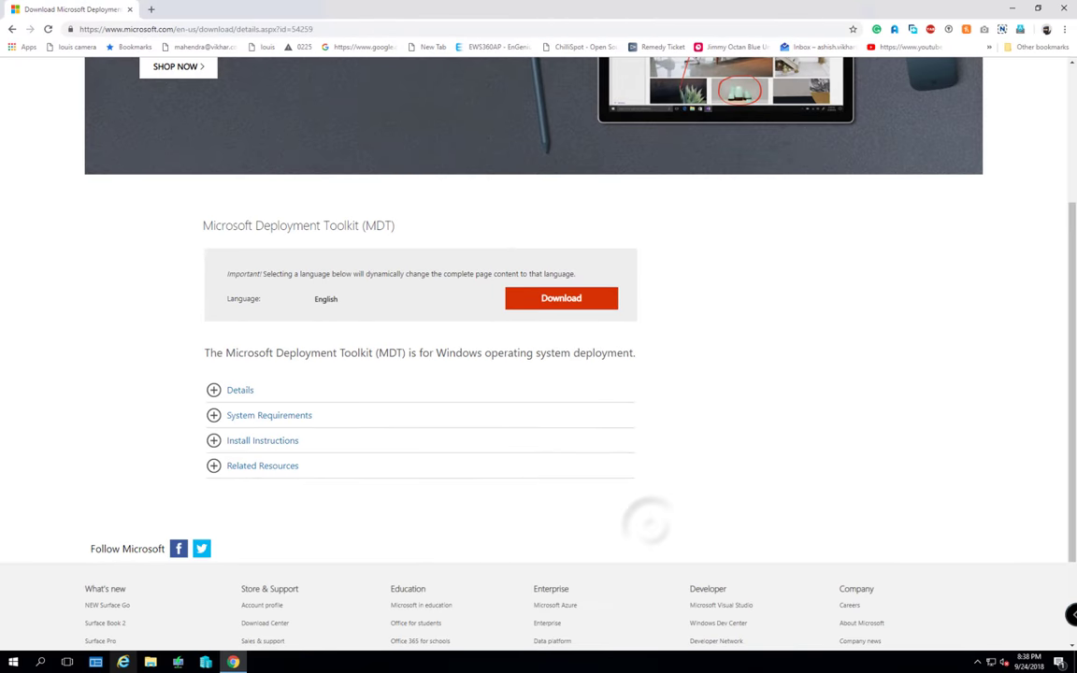
left_click(150, 661)
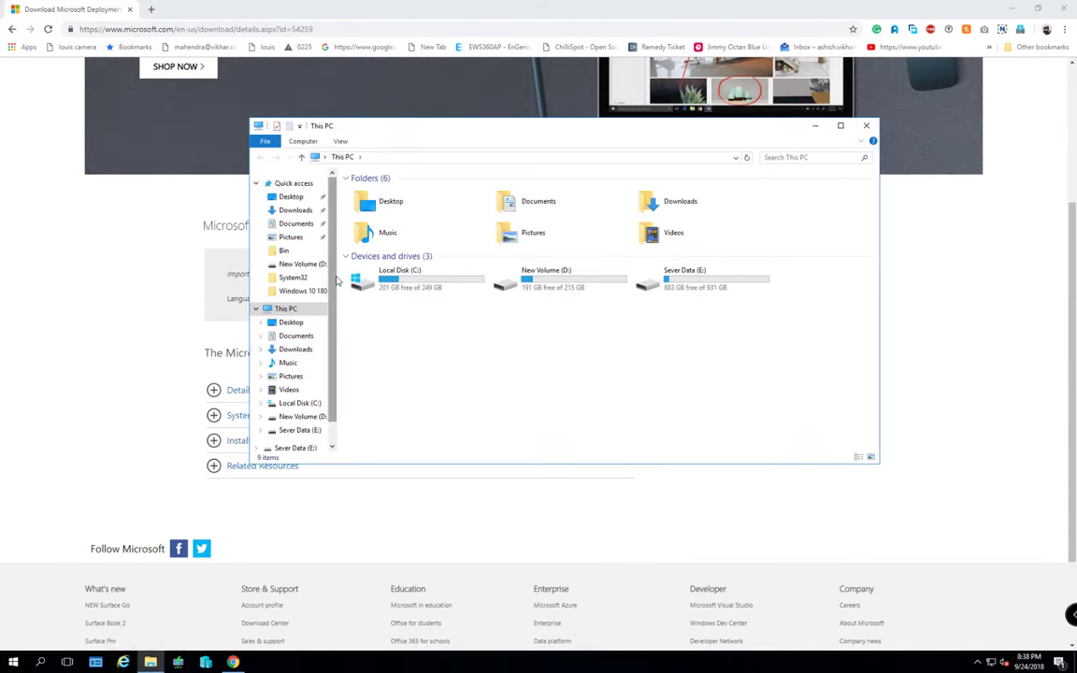
Launch MicrosoftDeploymentToolkit_x64.msi from the Downloads folder
left_click(296, 210)
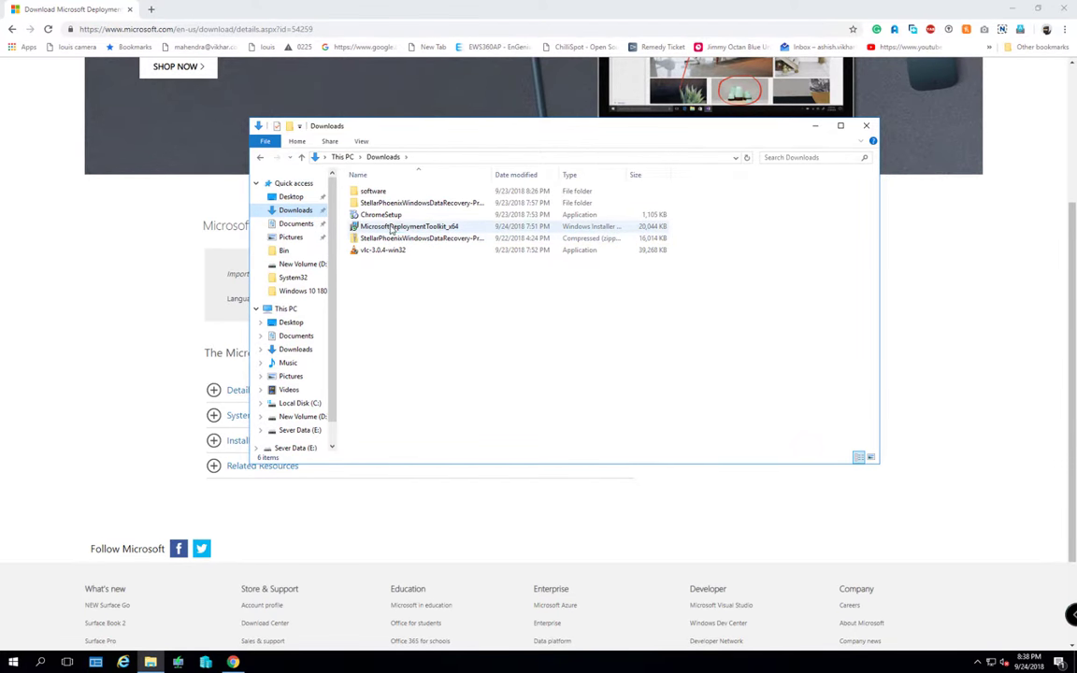
mouse_move(377, 225)
left_mouse_down()
mouse_move(370, 217)
mouse_move(390, 229)
left_mouse_up()
double_click(391, 227)
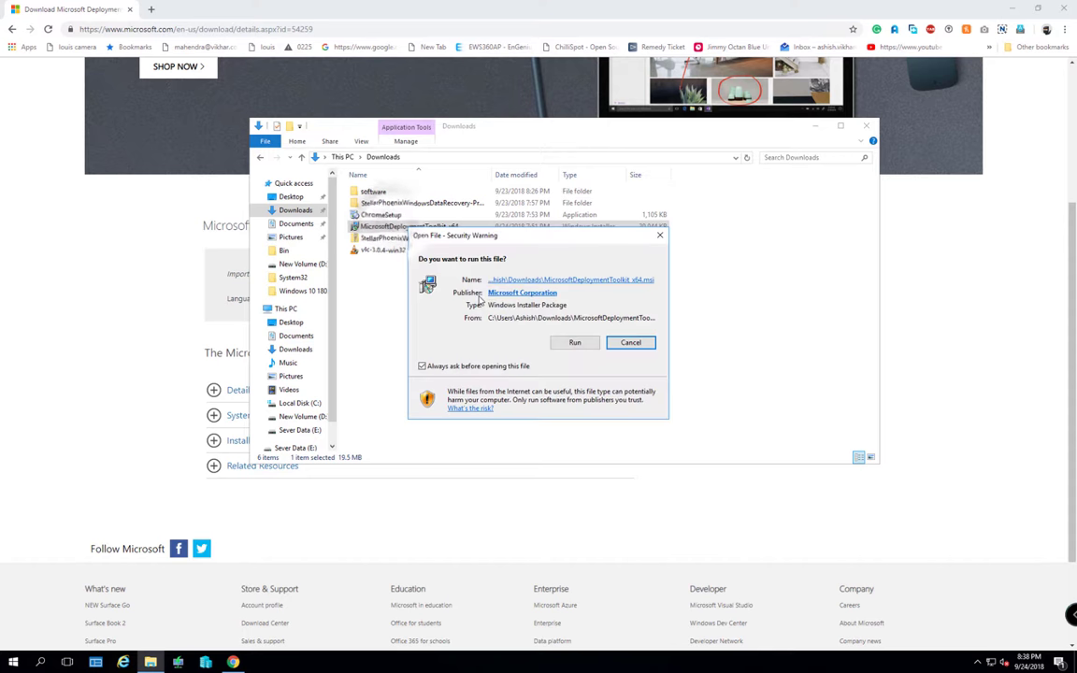
Run the MDT installer, accept the license terms and keep the default components
left_click(570, 344)
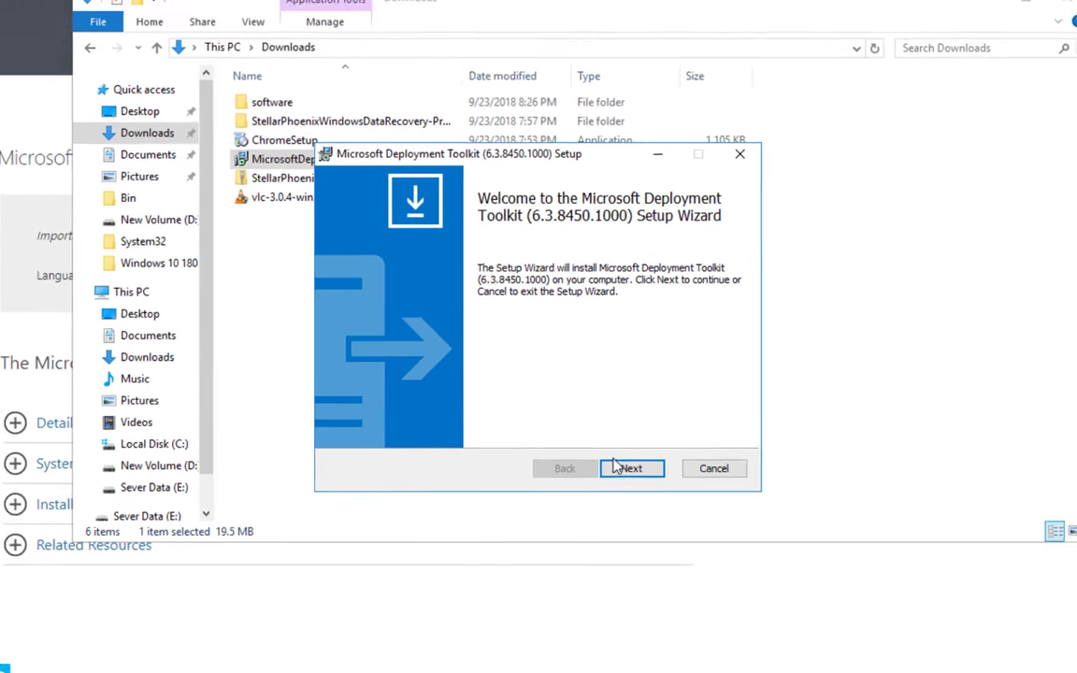
left_click(628, 468)
left_click(496, 401)
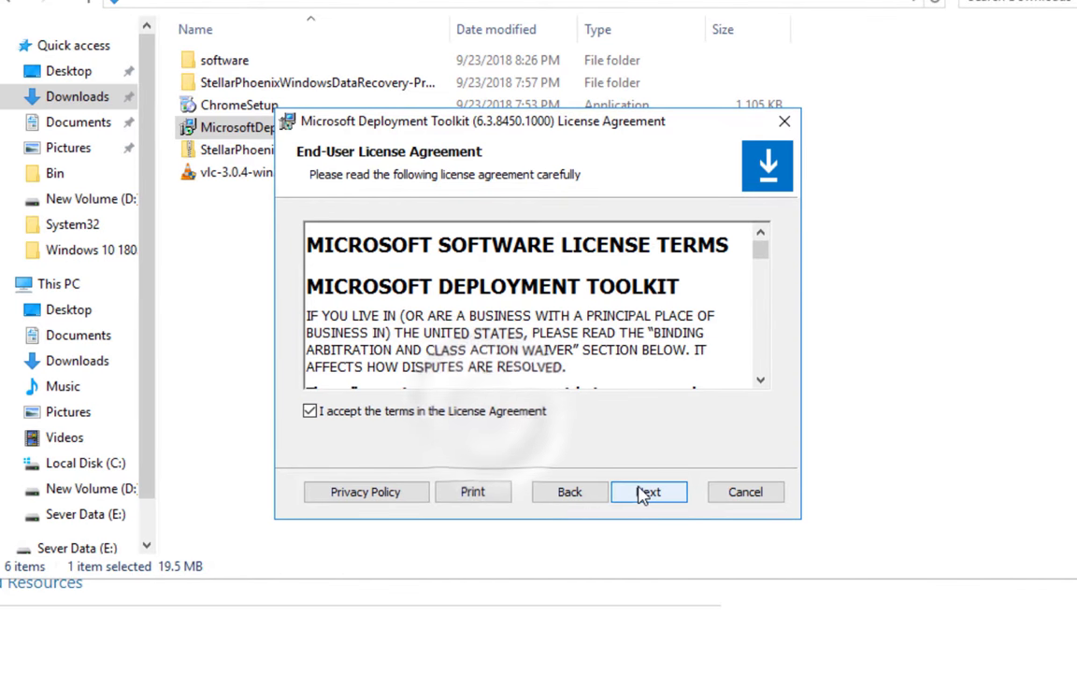
left_click(644, 492)
left_click(654, 496)
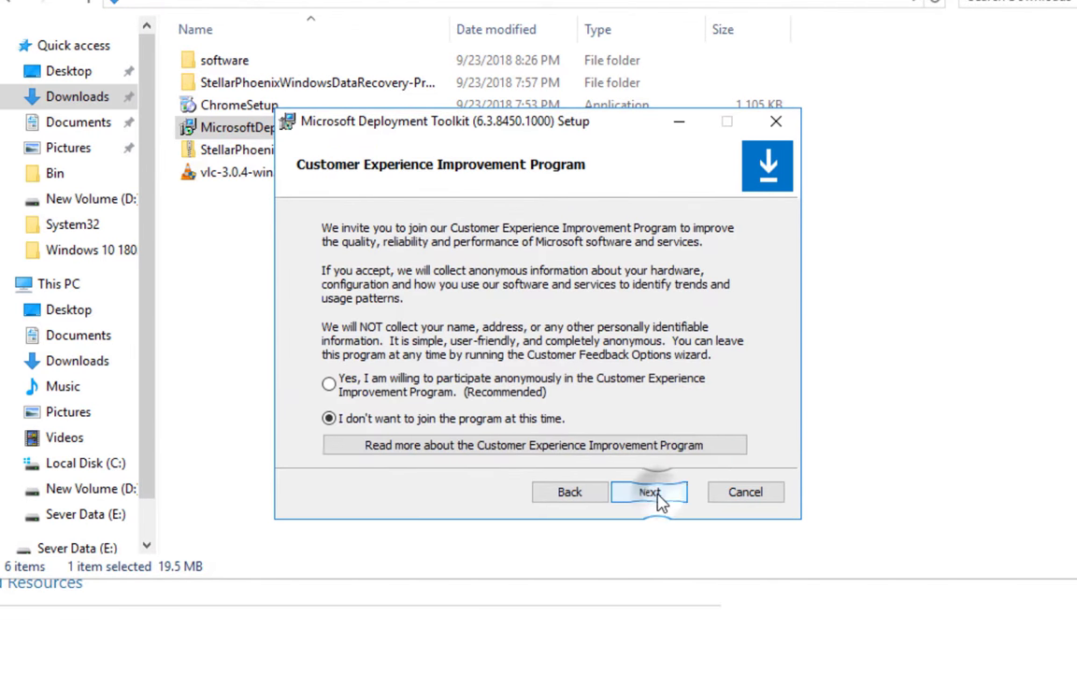
Join CEIP, install MDT 6.3.8450.1000 with admin approval, finish, and close the Downloads window
left_click(432, 379)
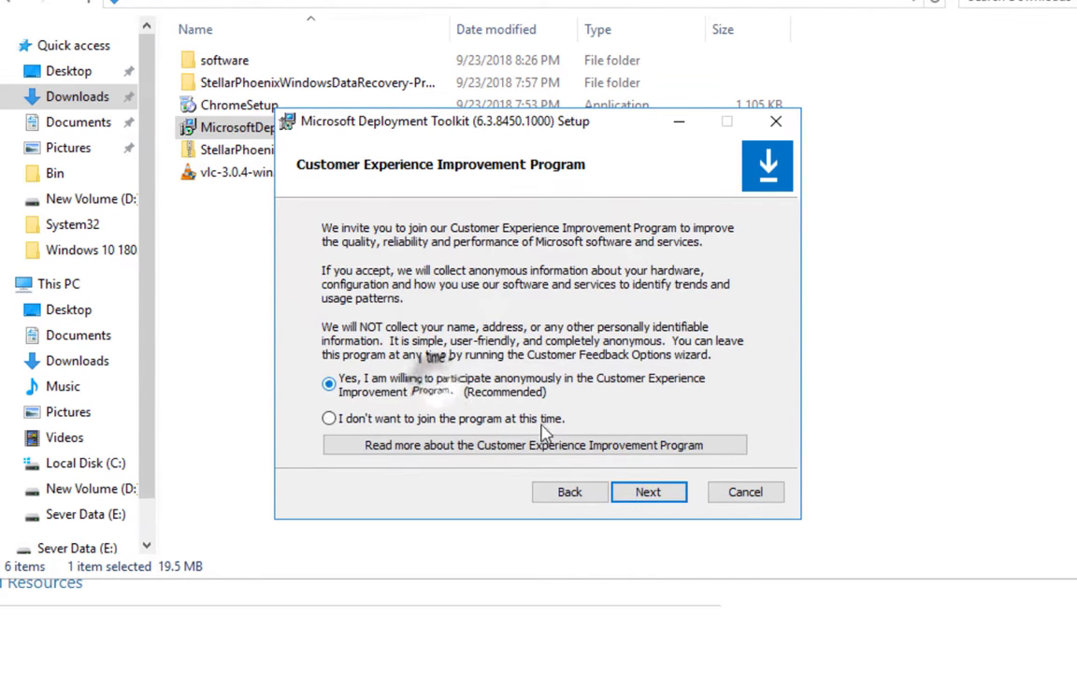
left_click(661, 499)
left_click(661, 501)
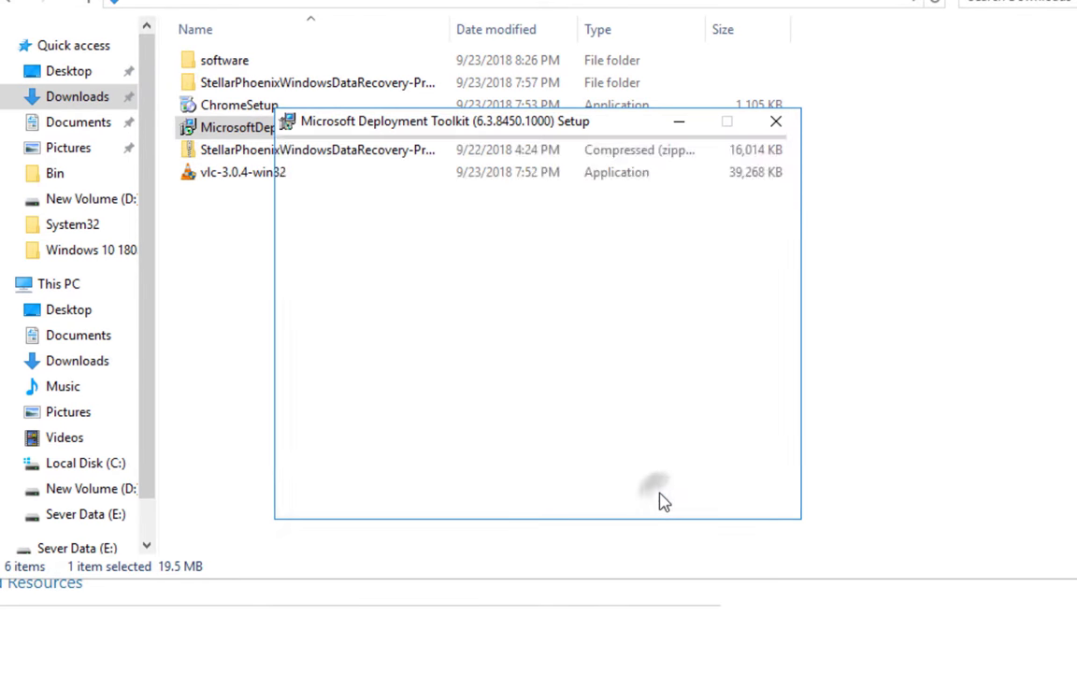
left_click(467, 479)
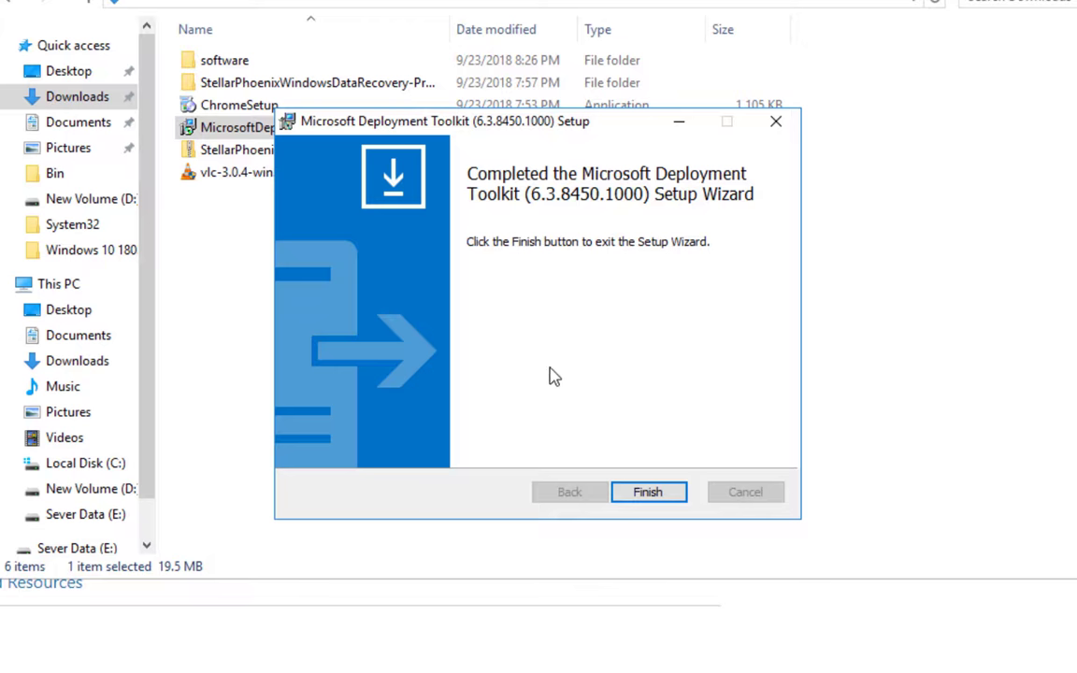
left_click(649, 492)
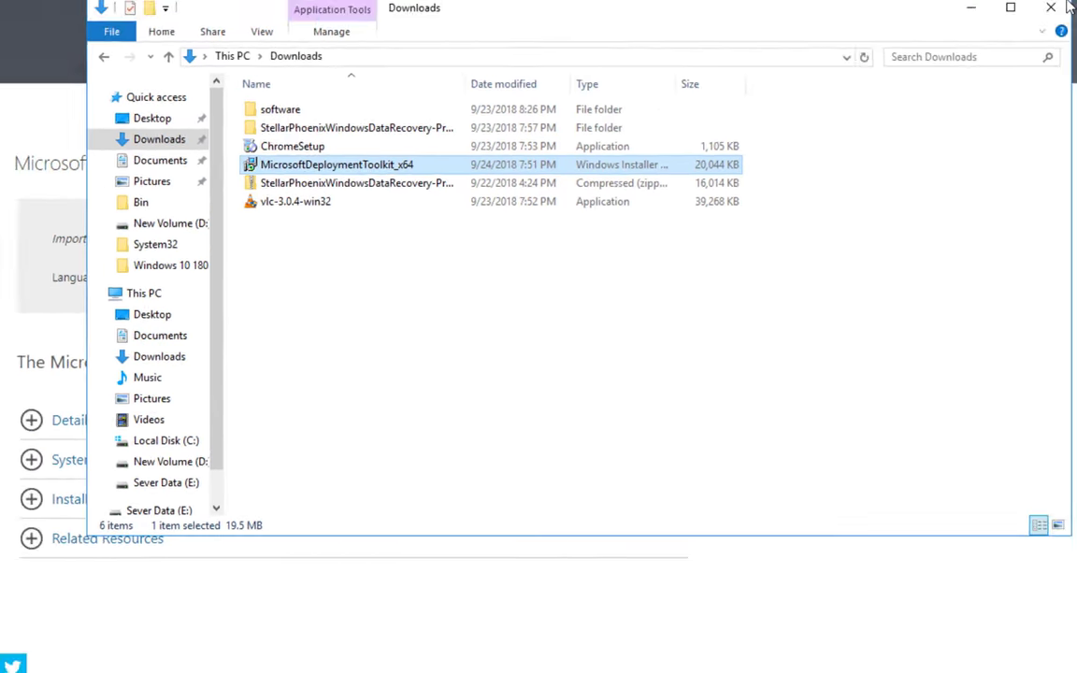
left_click(1065, 8)
Close Chrome and run Deployment Workbench elevated from the Microsoft Deployment Toolkit Start menu group
left_click(1066, 7)
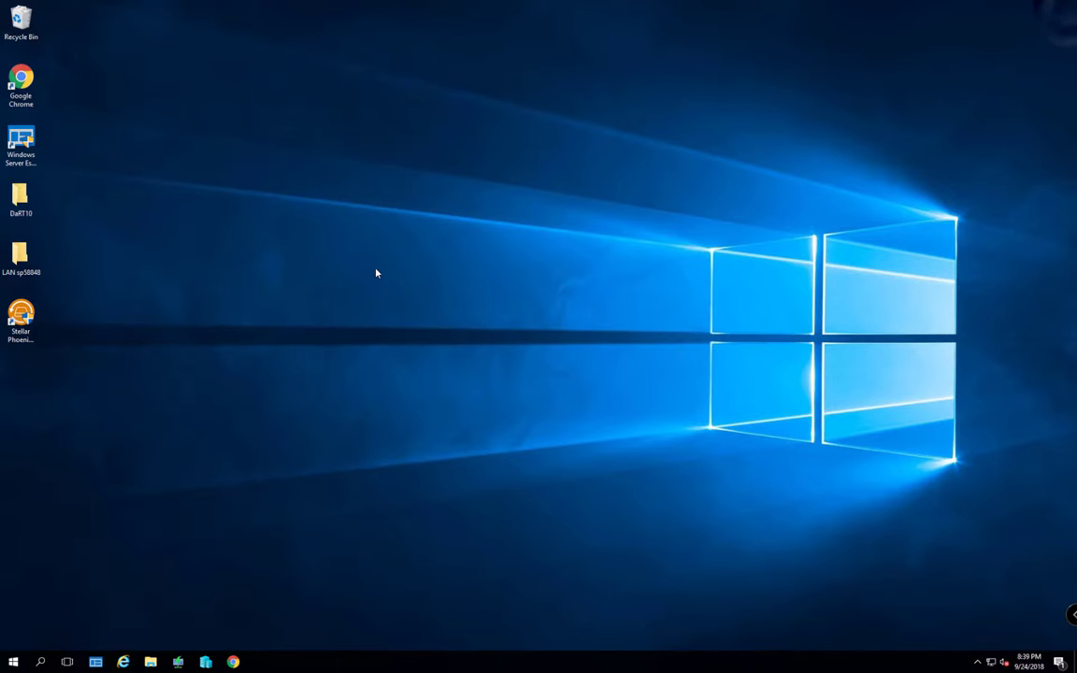
left_click(13, 661)
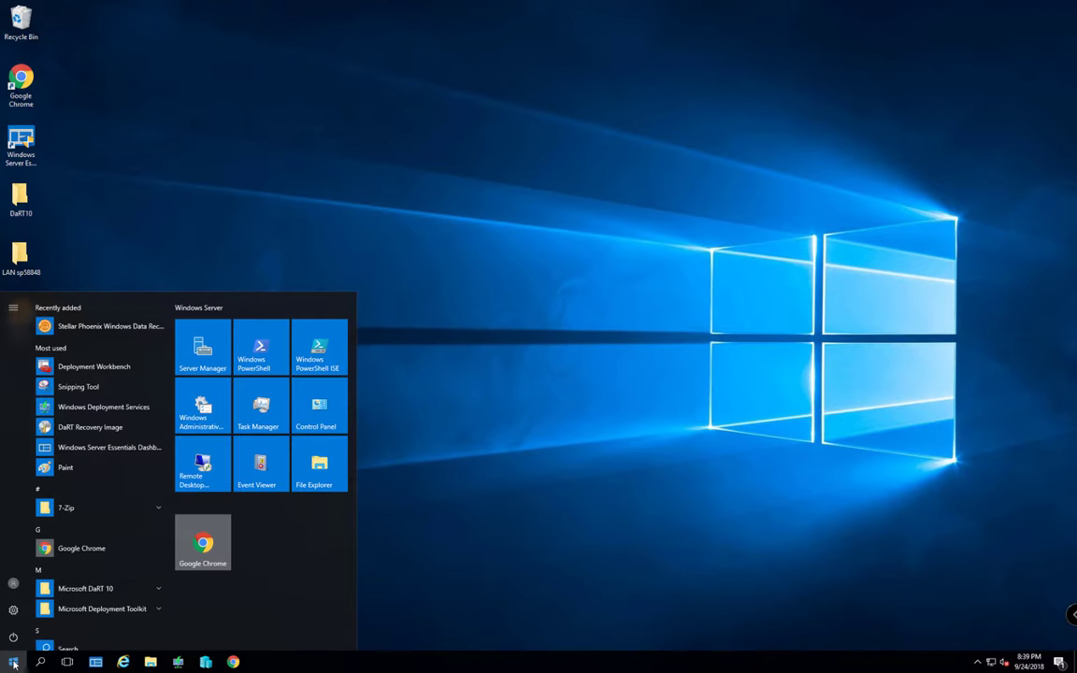
scroll(117, 429, "down", 3)
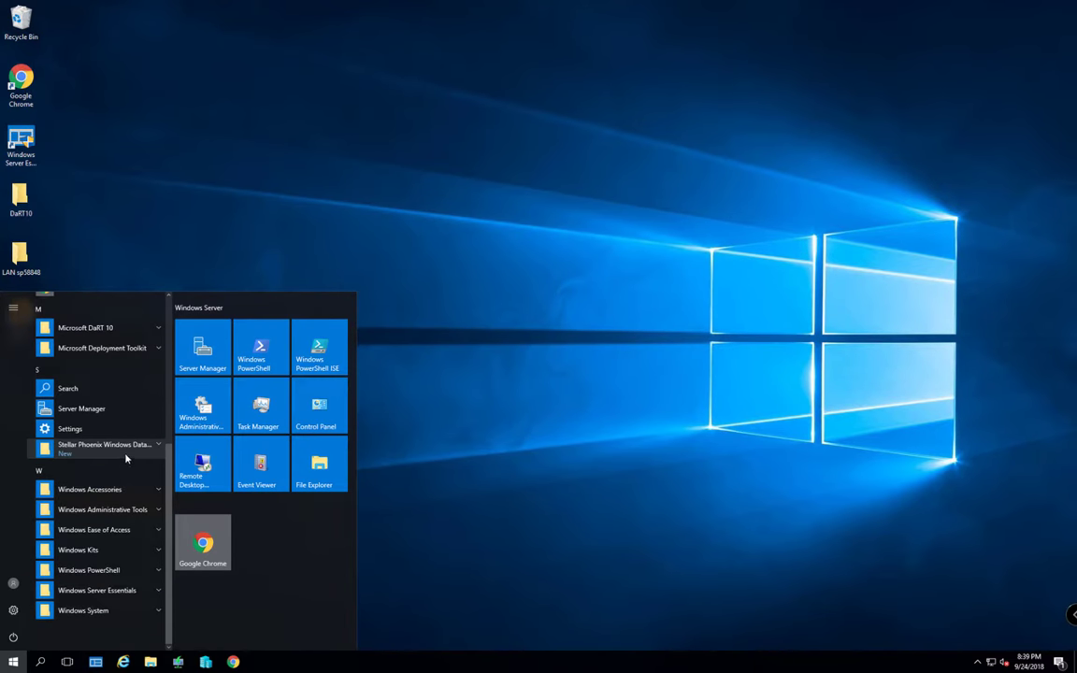
scroll(107, 468, "up", 1)
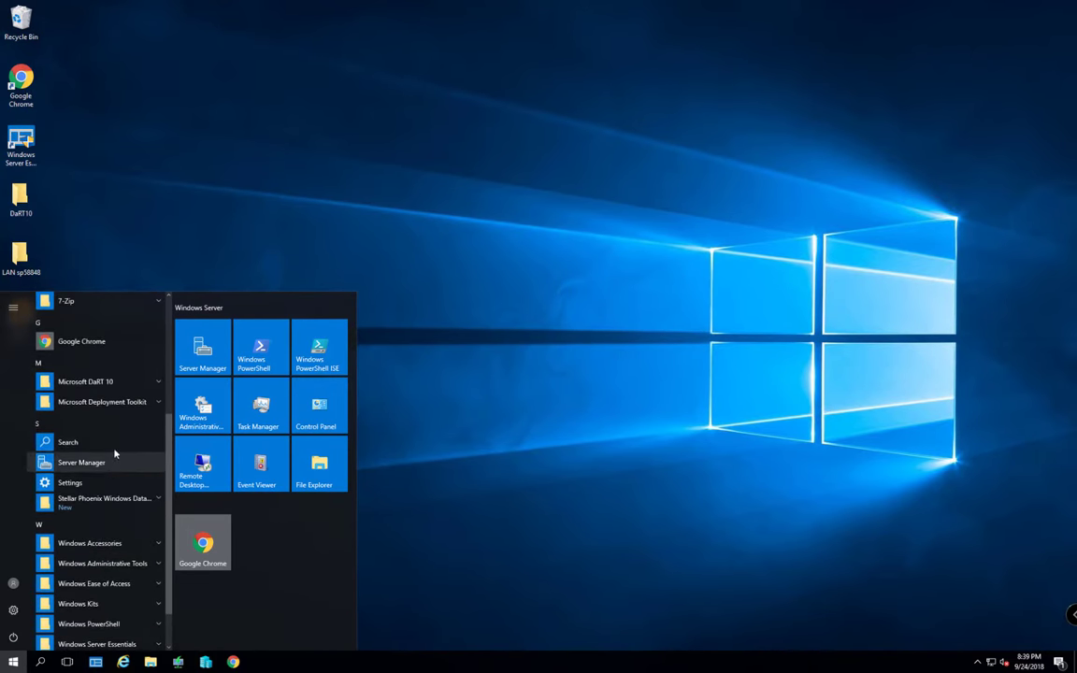
left_click(130, 404)
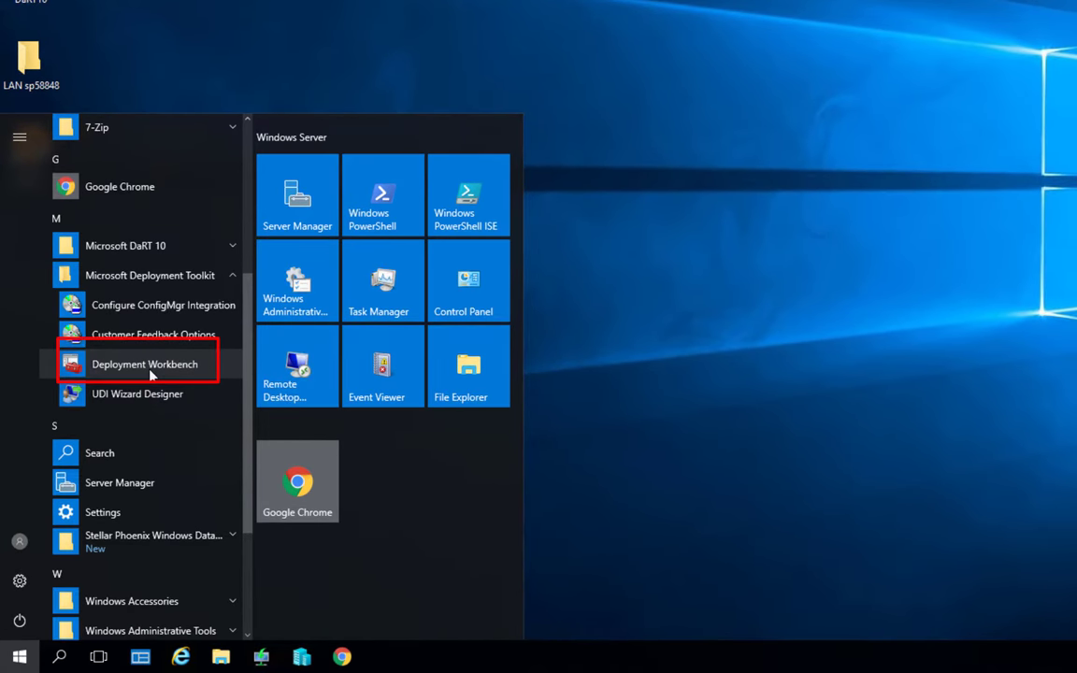
left_click(146, 365)
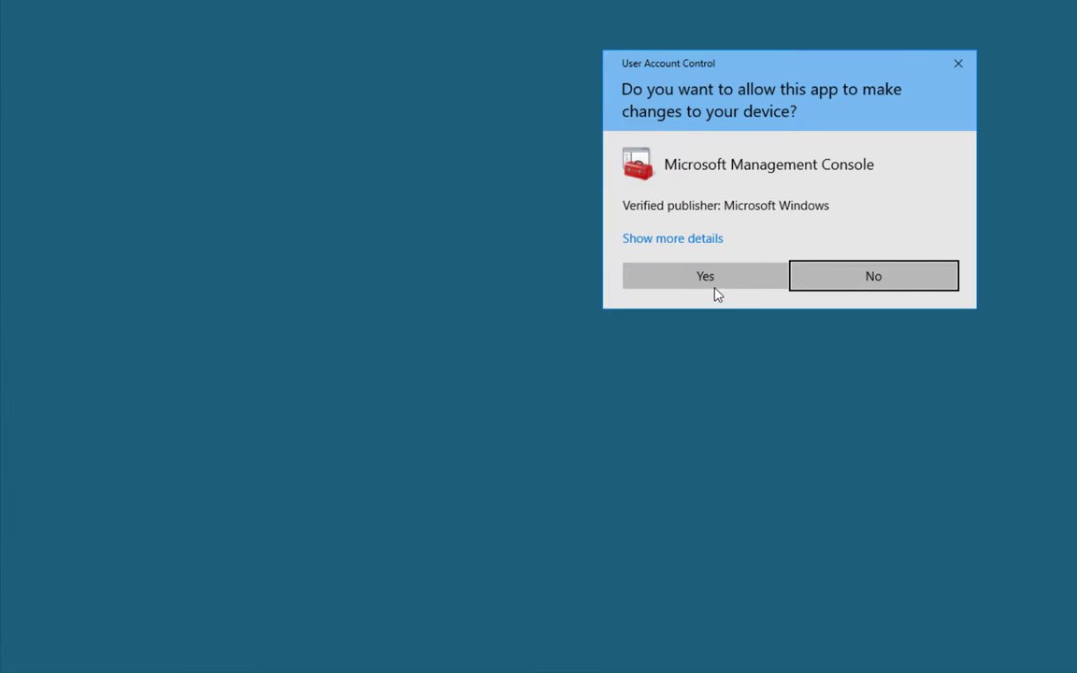
left_click(712, 287)
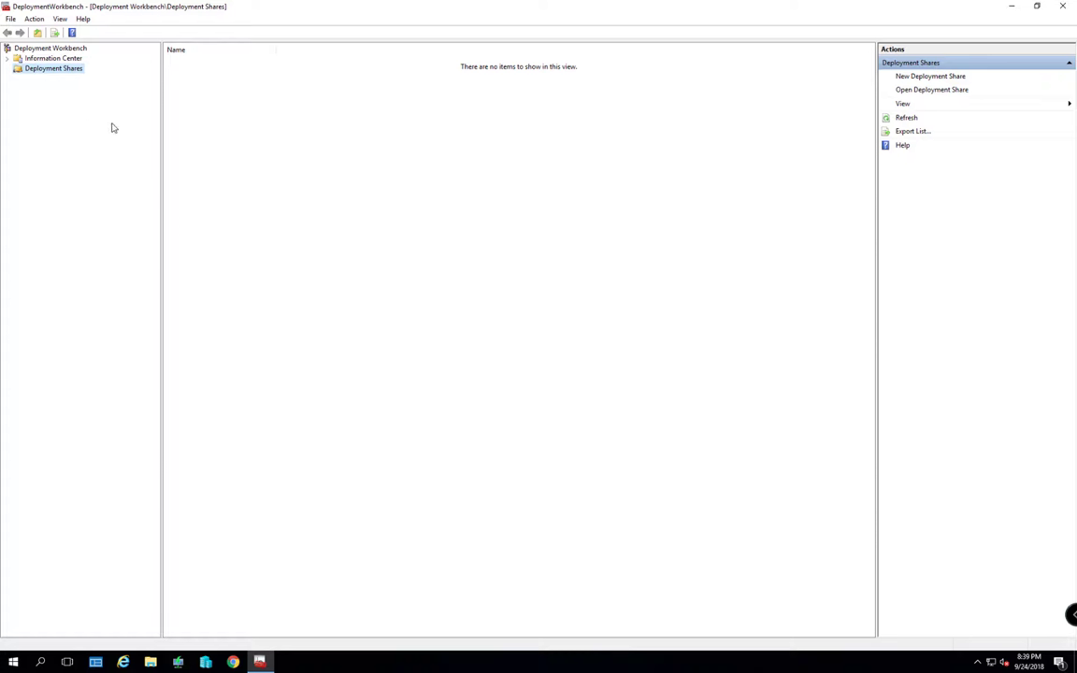
Start the New Deployment Share wizard from the Deployment Shares node
left_click(53, 74)
right_click(52, 73)
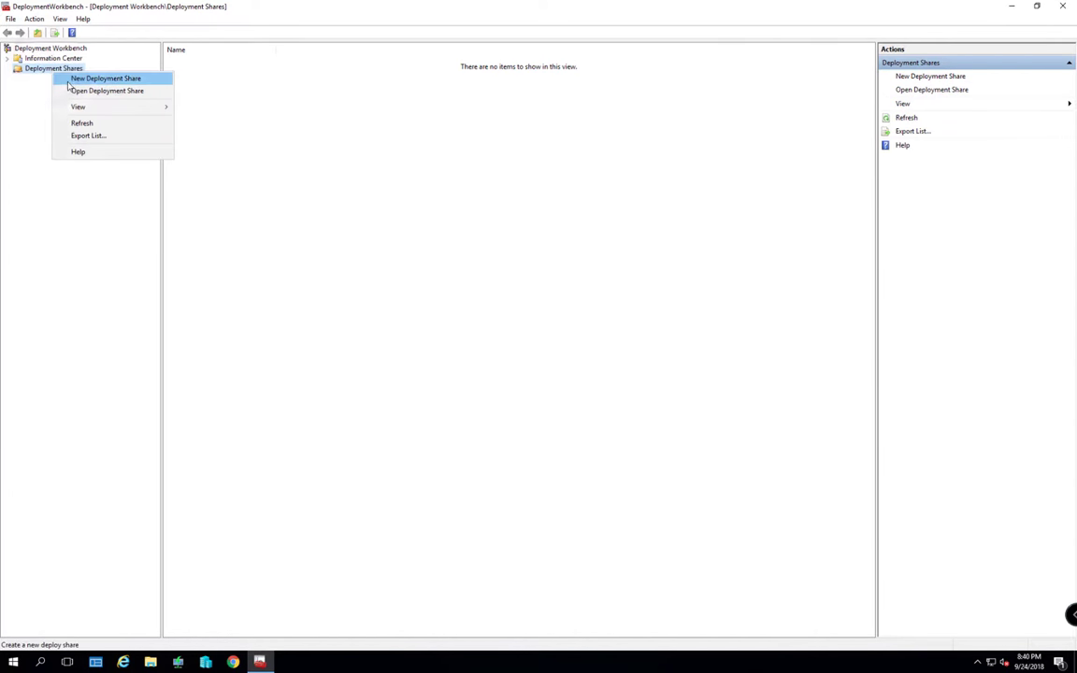
left_click(74, 81)
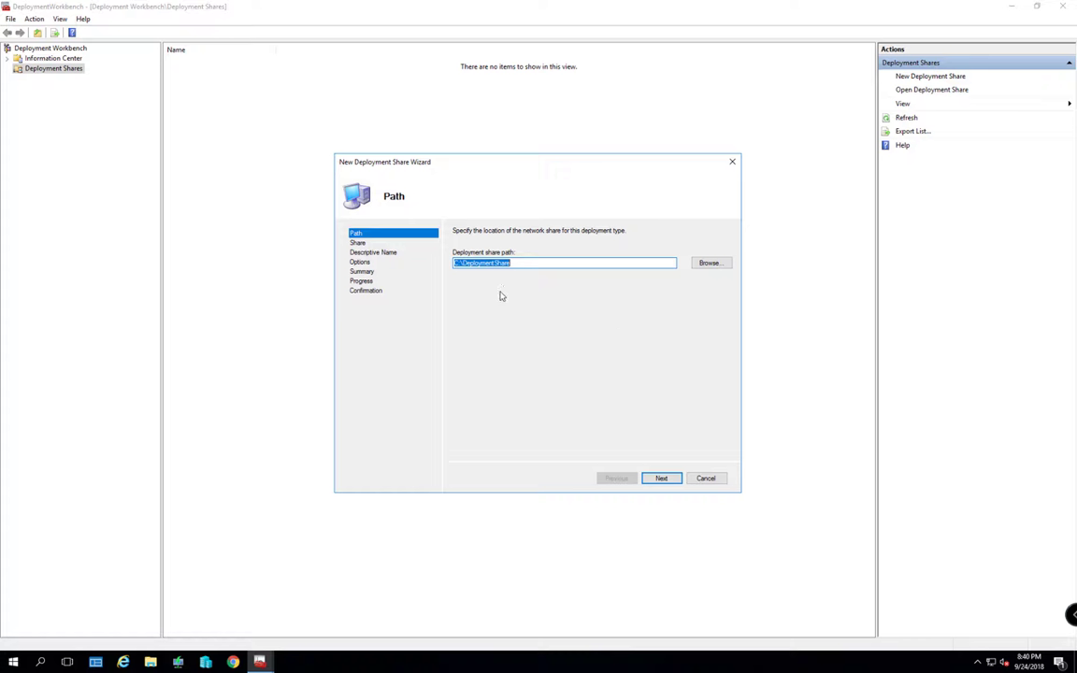
Keep path C:\DeploymentShare, name the share DeploymentShare1$, and set description MDT Deployment Share-1803
left_click(670, 480)
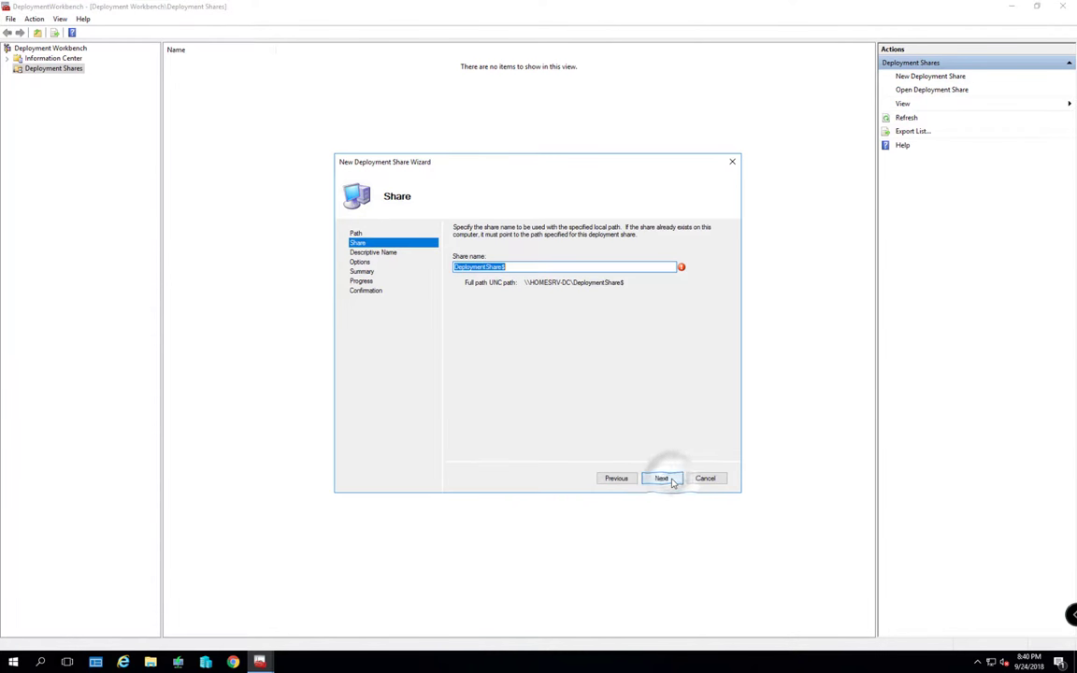
left_click(670, 481)
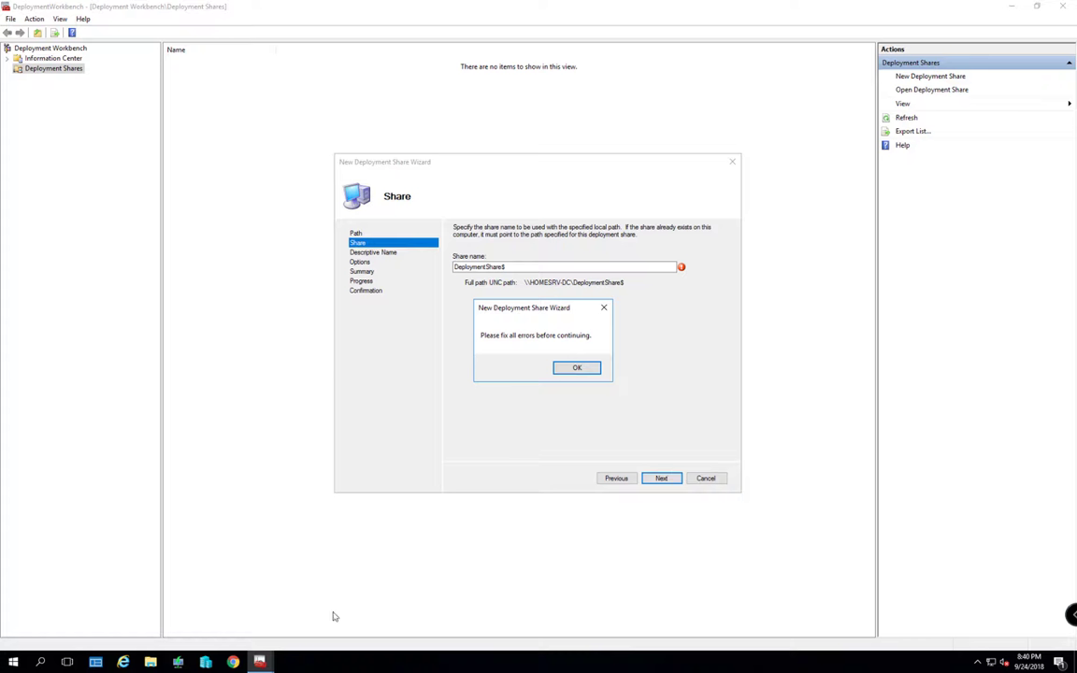
left_click(564, 368)
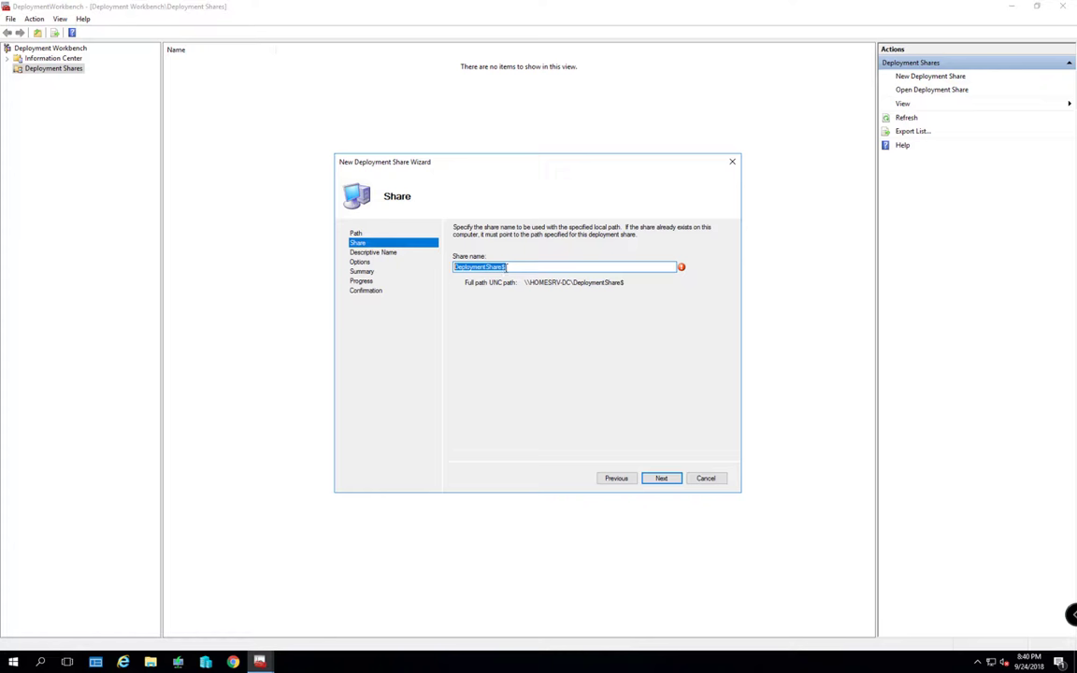
left_click(495, 266)
type("1")
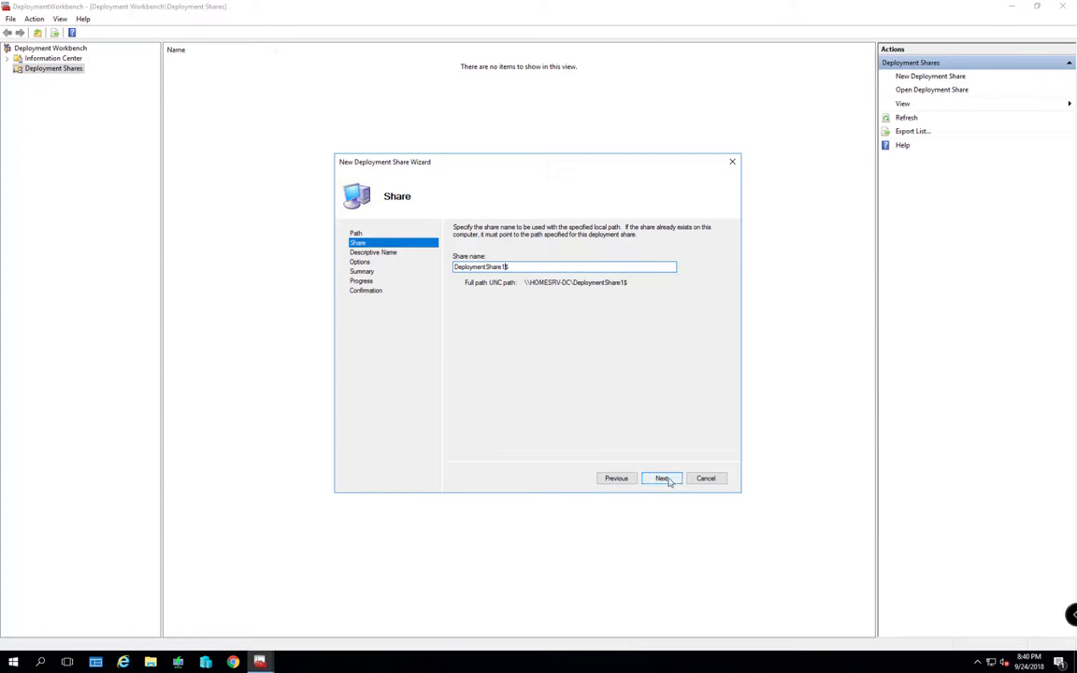
left_click(661, 477)
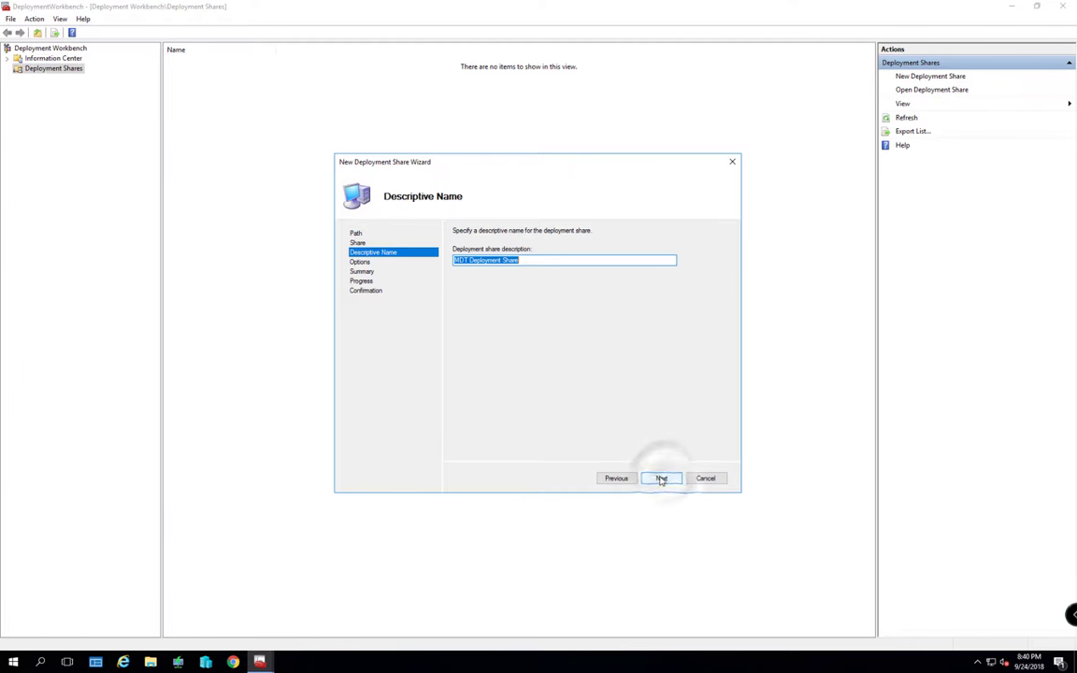
left_click(545, 260)
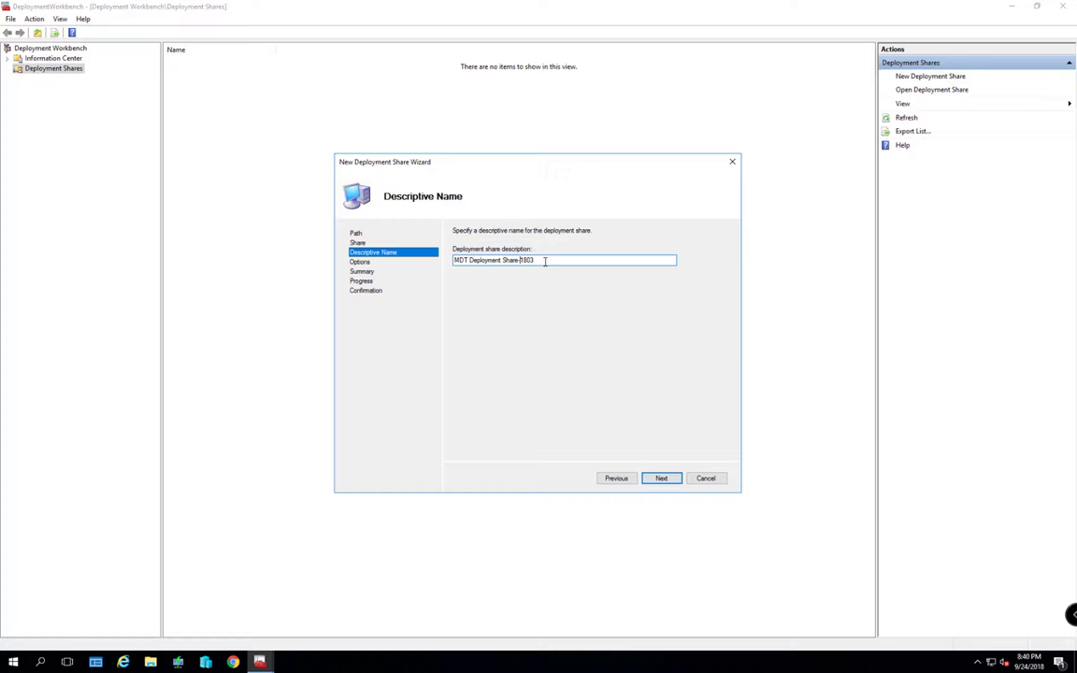
left_click(661, 479)
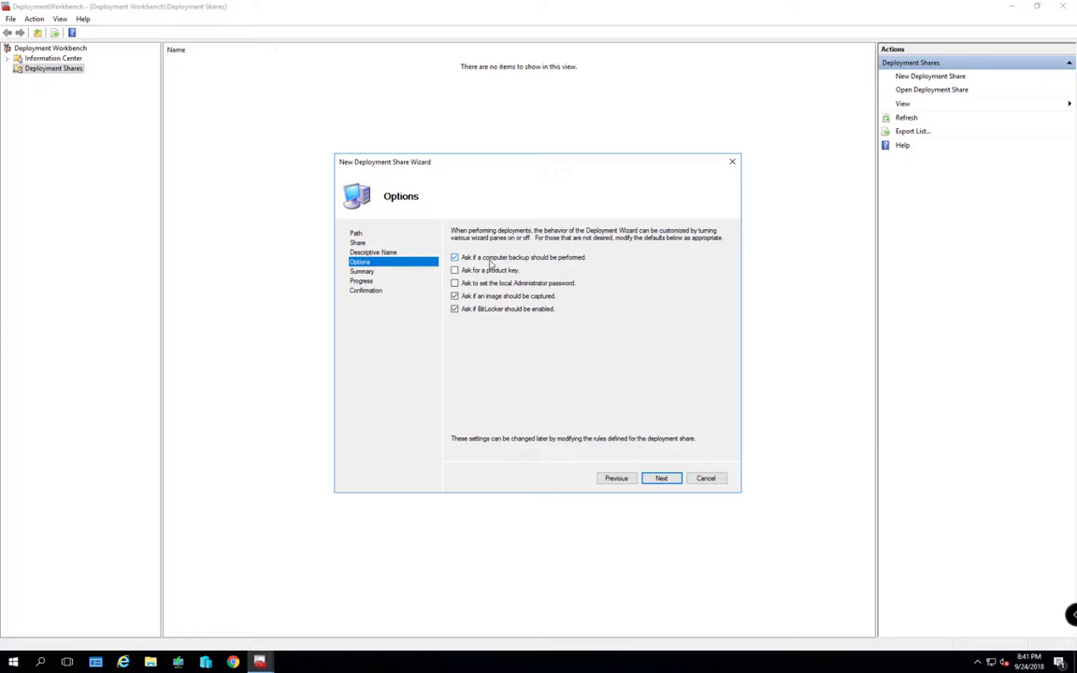
Skip backup, capture and BitLocker prompts, ask for the Administrator password, and create the share
left_click(456, 258)
left_click(455, 283)
left_click(455, 296)
left_click(454, 310)
left_click(669, 480)
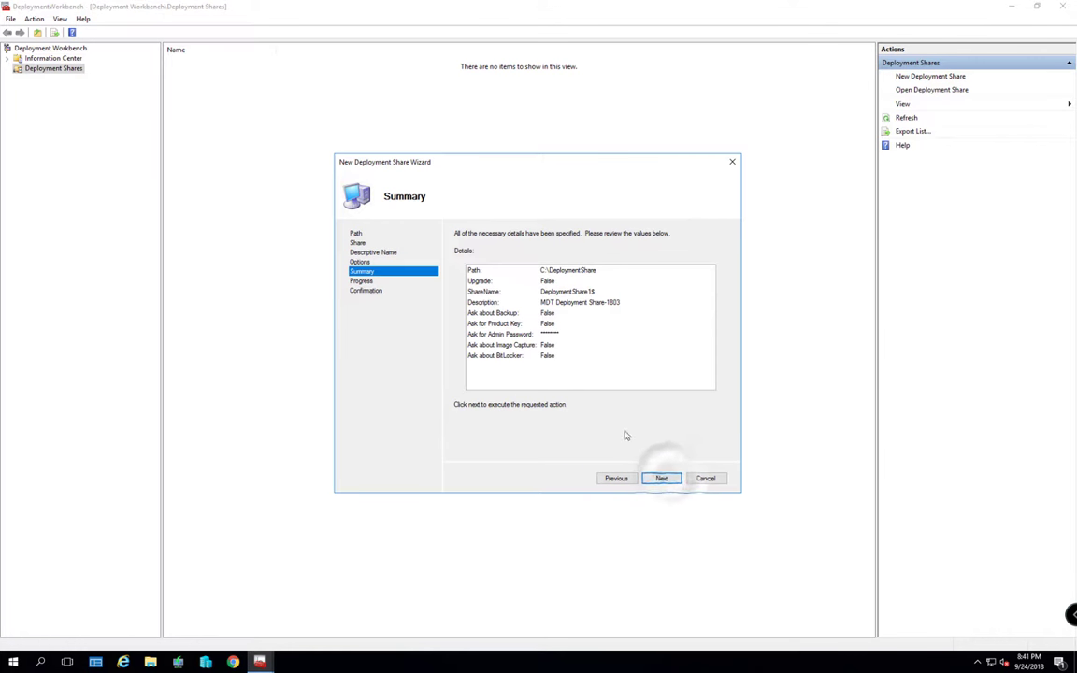
left_click(662, 479)
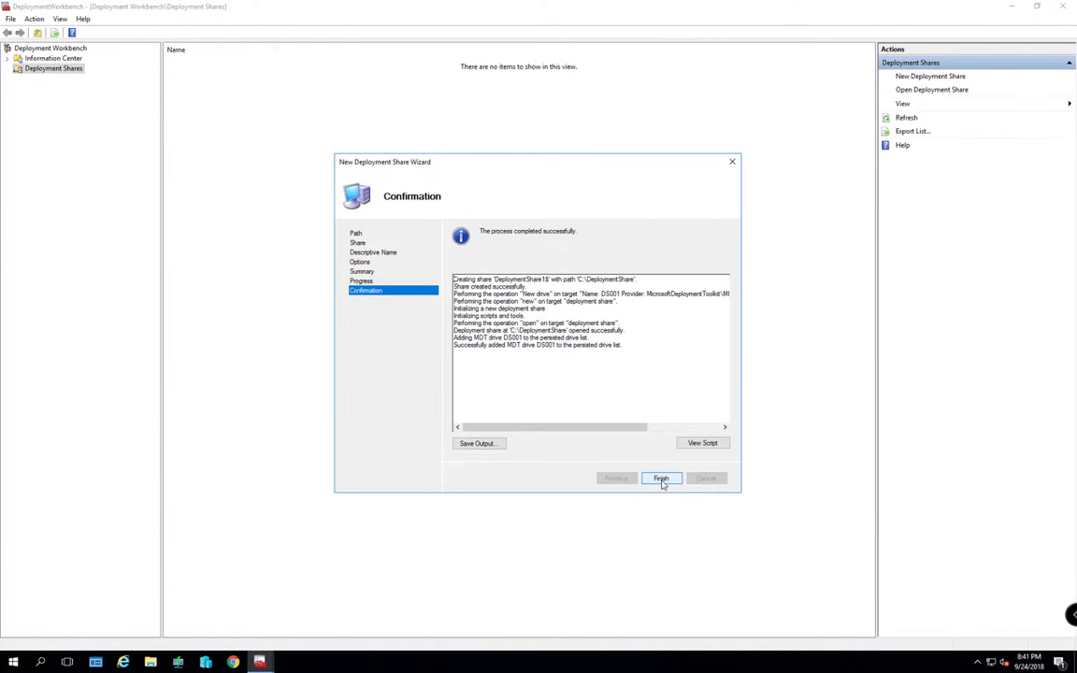
left_click(661, 479)
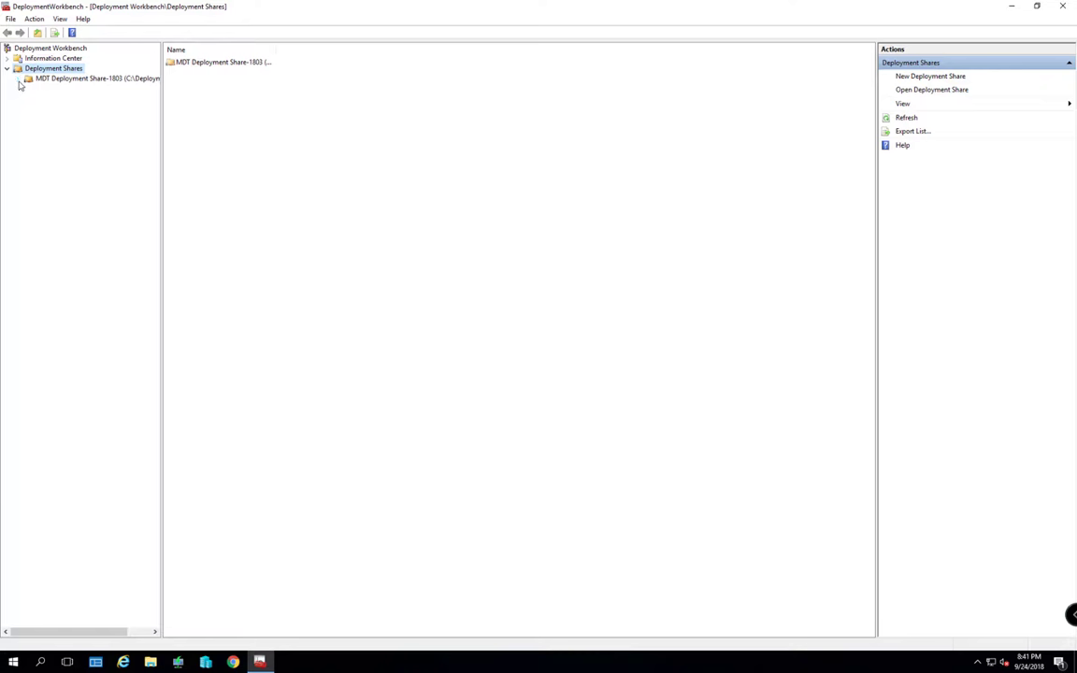
left_click(18, 81)
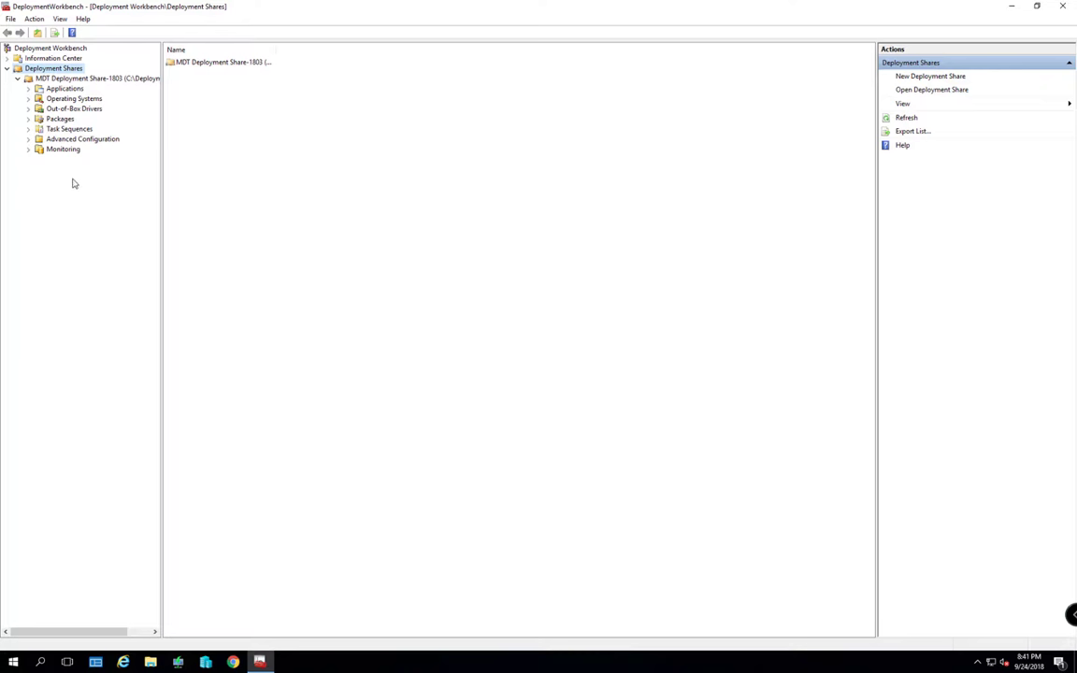
Open the Properties dialog of MDT Deployment Share-1803
right_click(77, 80)
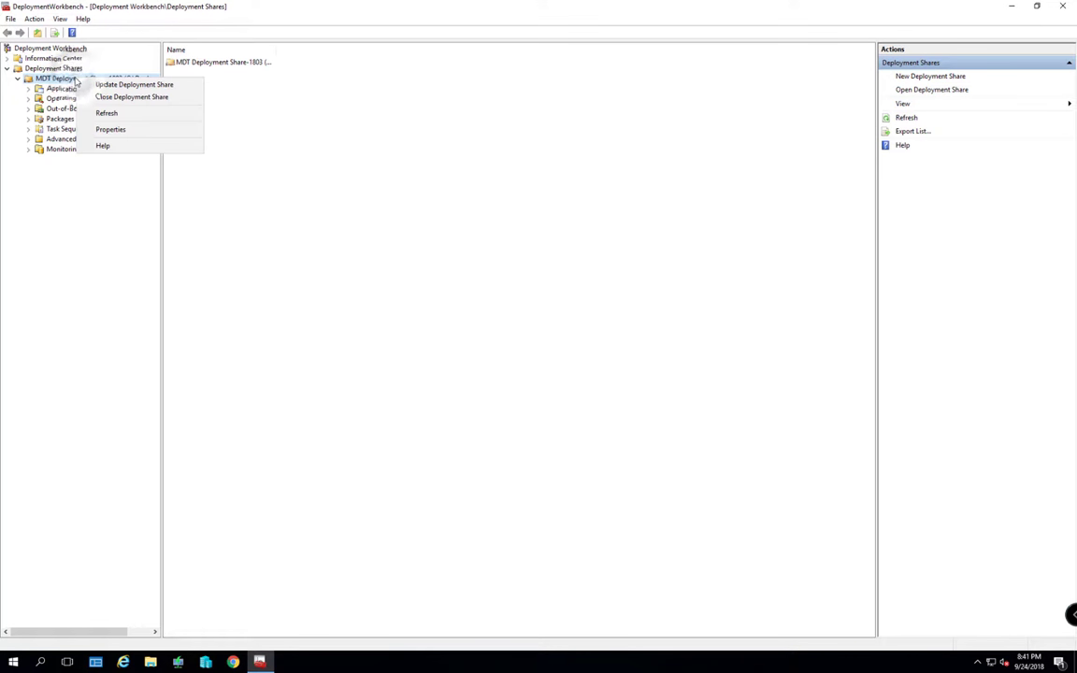
left_click(109, 135)
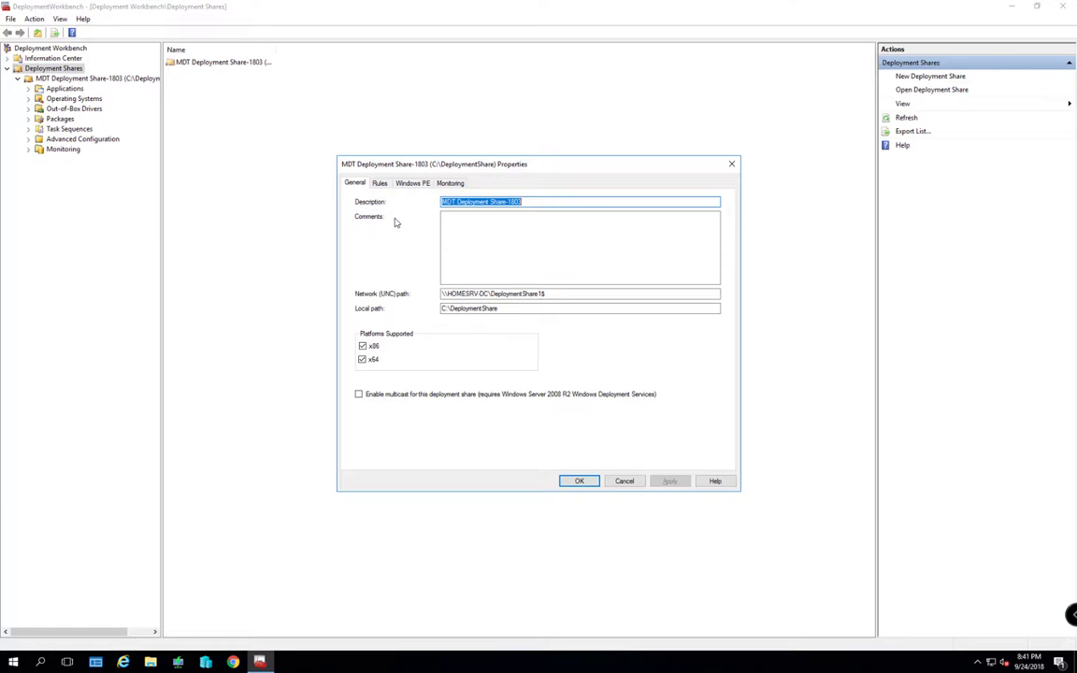
Enable share monitoring on host HomeSRV-DC with event port 9800 and data port 9801
left_click(381, 184)
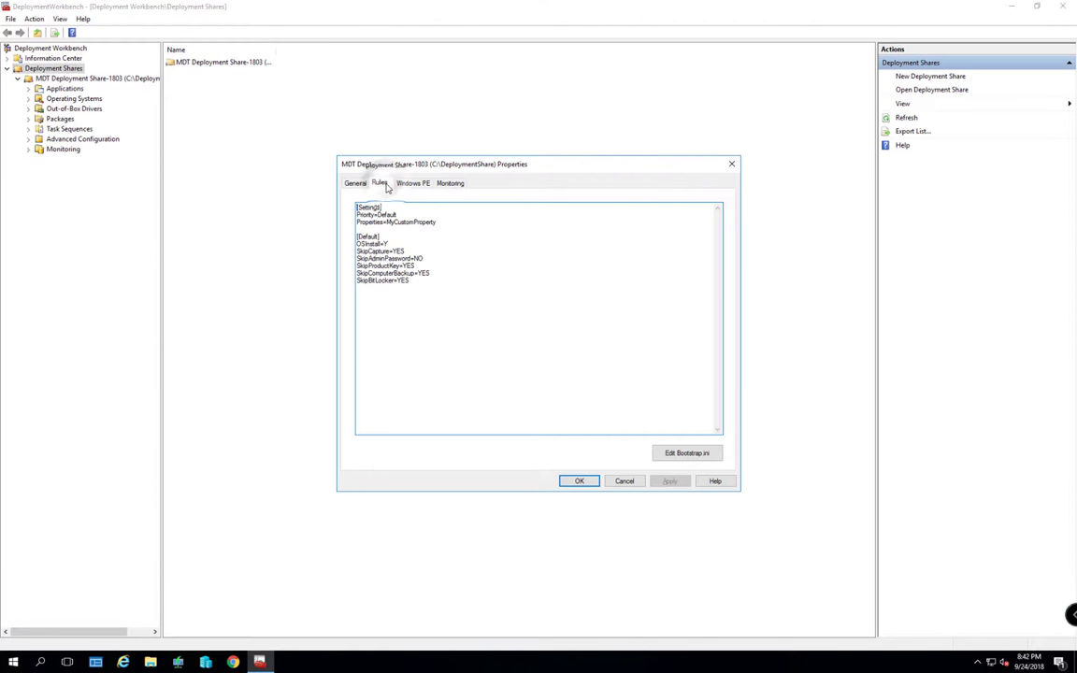
left_click(412, 186)
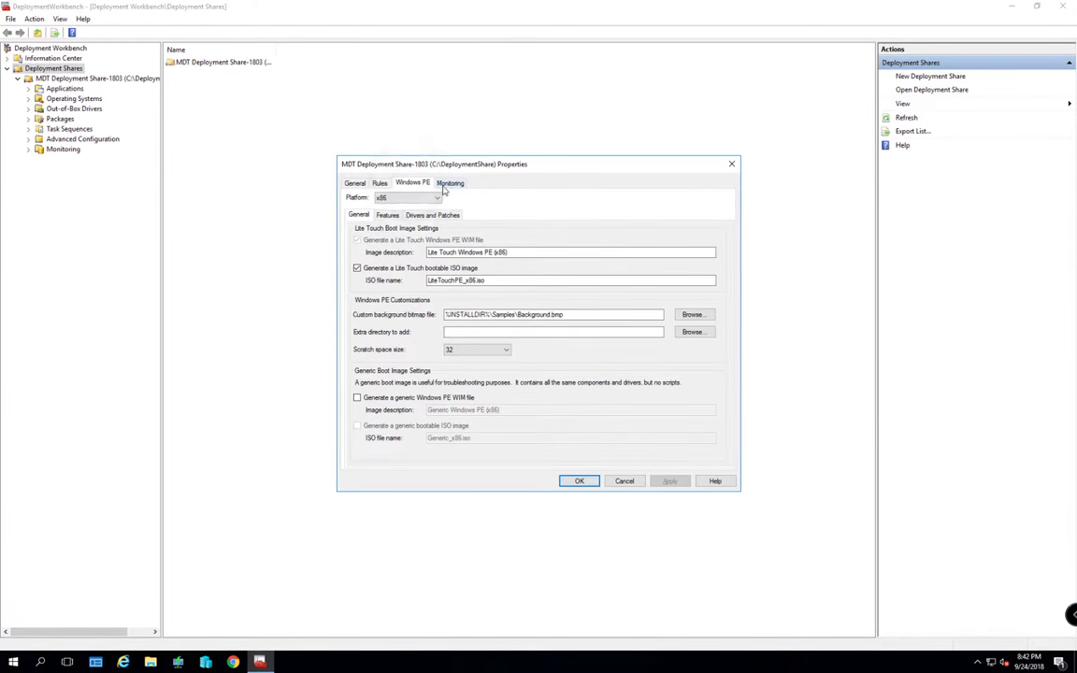
left_click(448, 186)
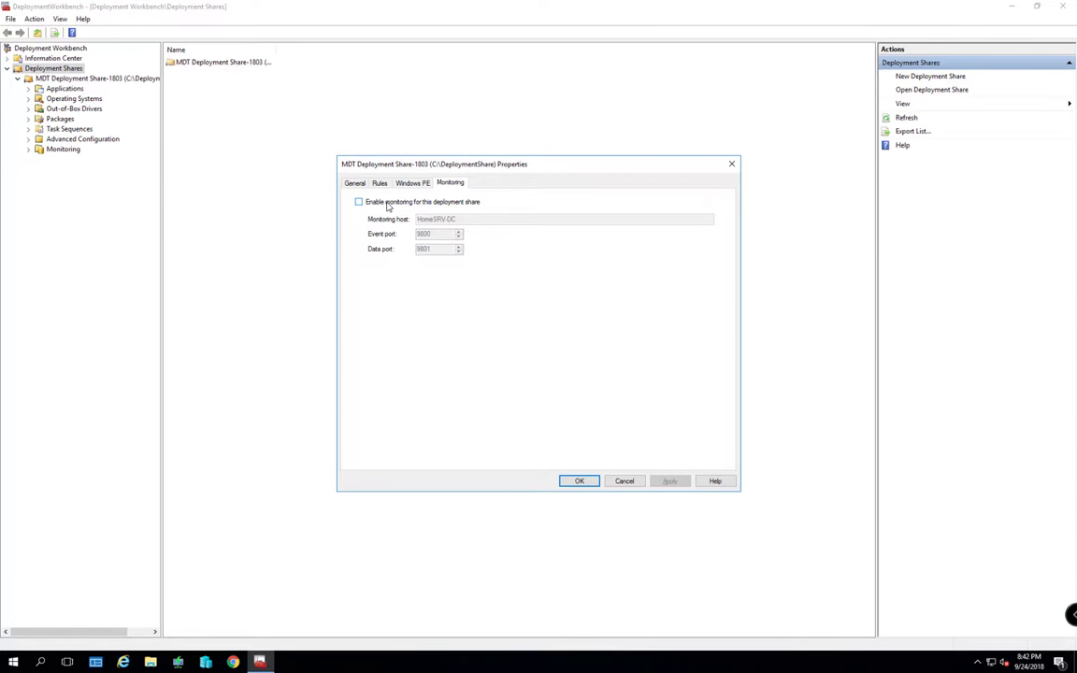
left_click(388, 203)
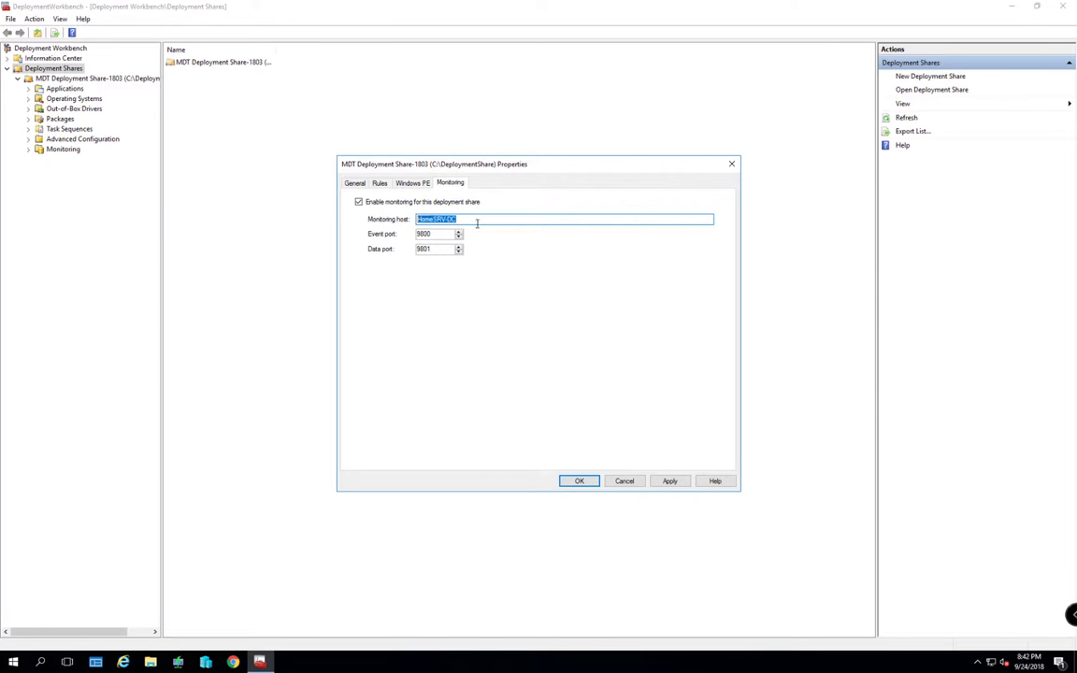
left_click(421, 186)
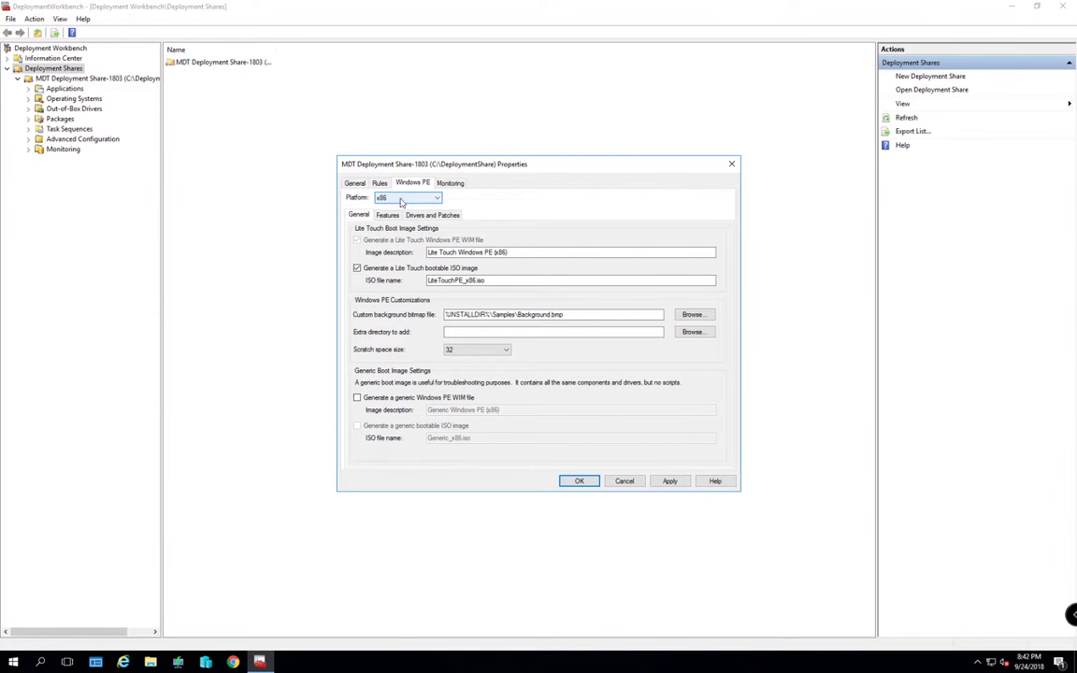
For x86 Windows PE, add DaRT and inject all driver types using All Drivers and Packages
left_click(401, 198)
left_click(397, 207)
left_click(386, 216)
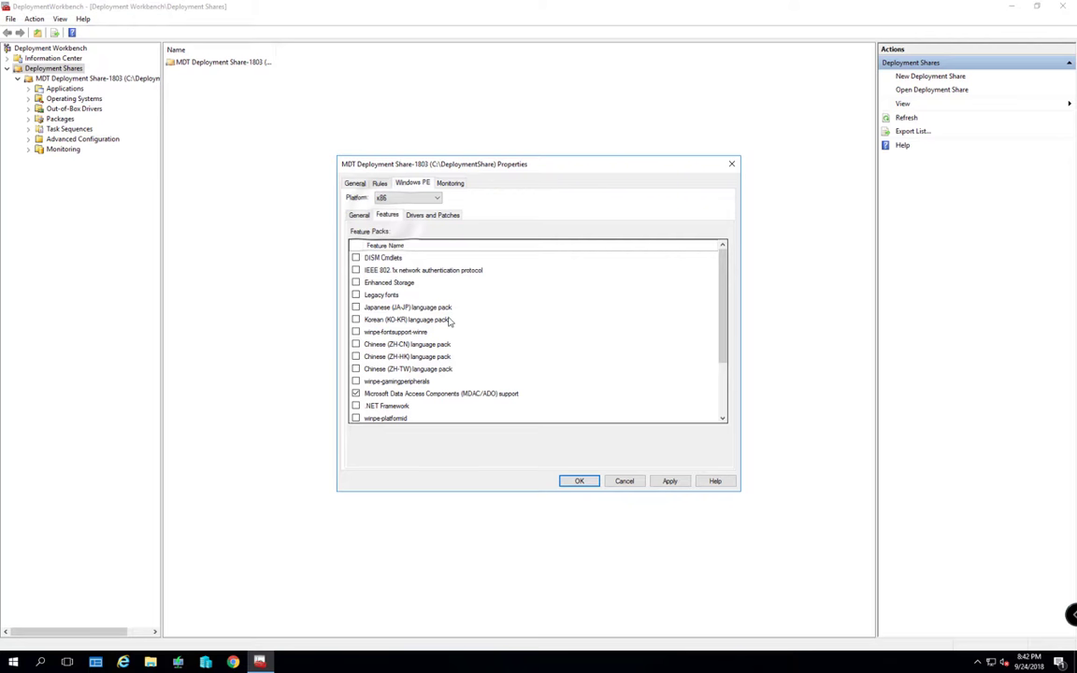
left_click_drag(730, 319, 730, 372)
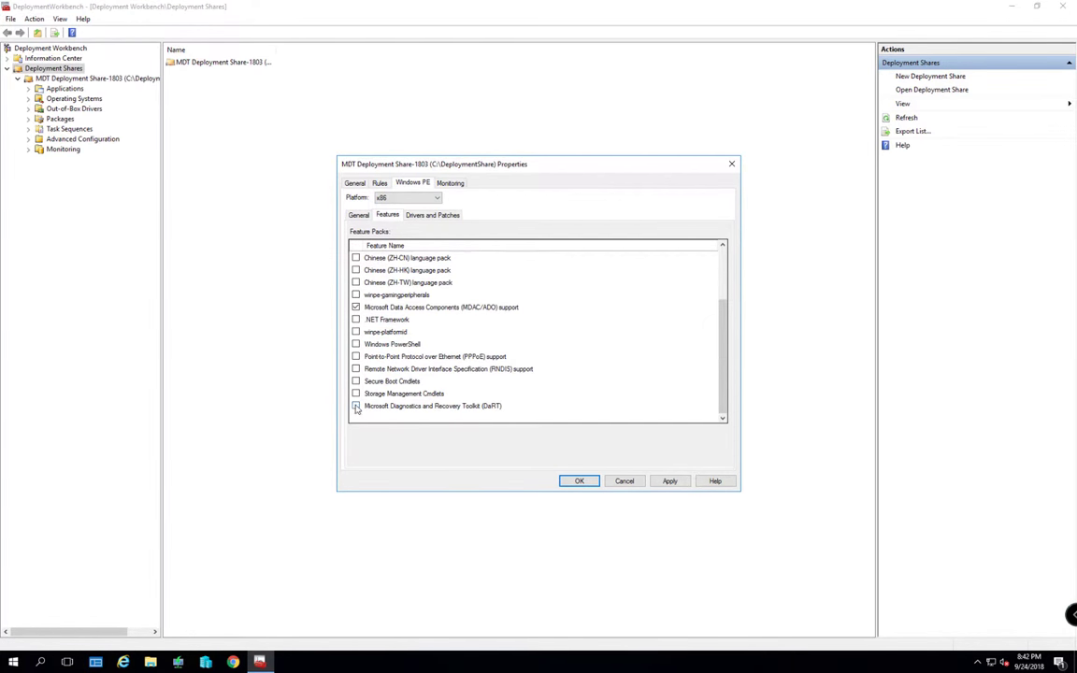
left_click(355, 405)
left_click(432, 216)
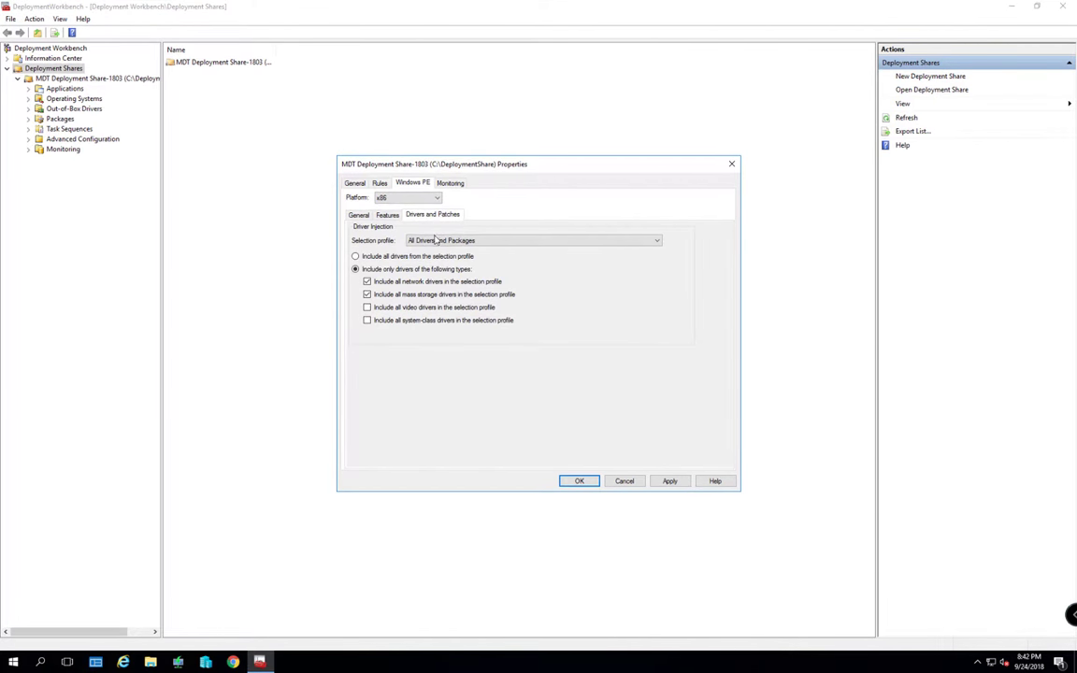
left_click(436, 240)
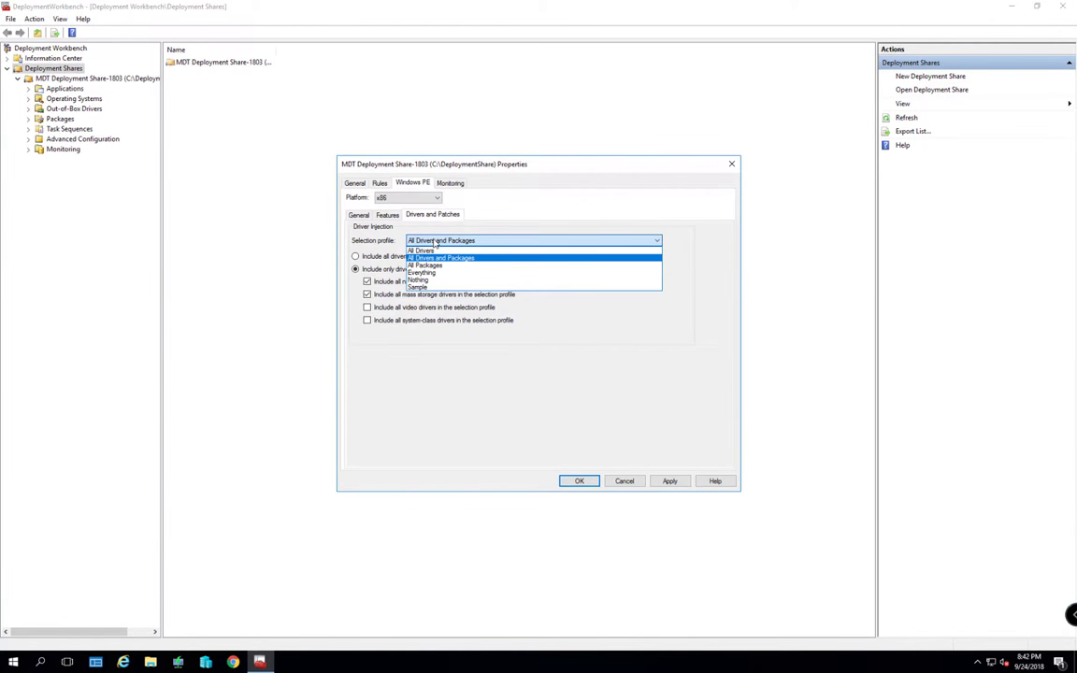
left_click(429, 257)
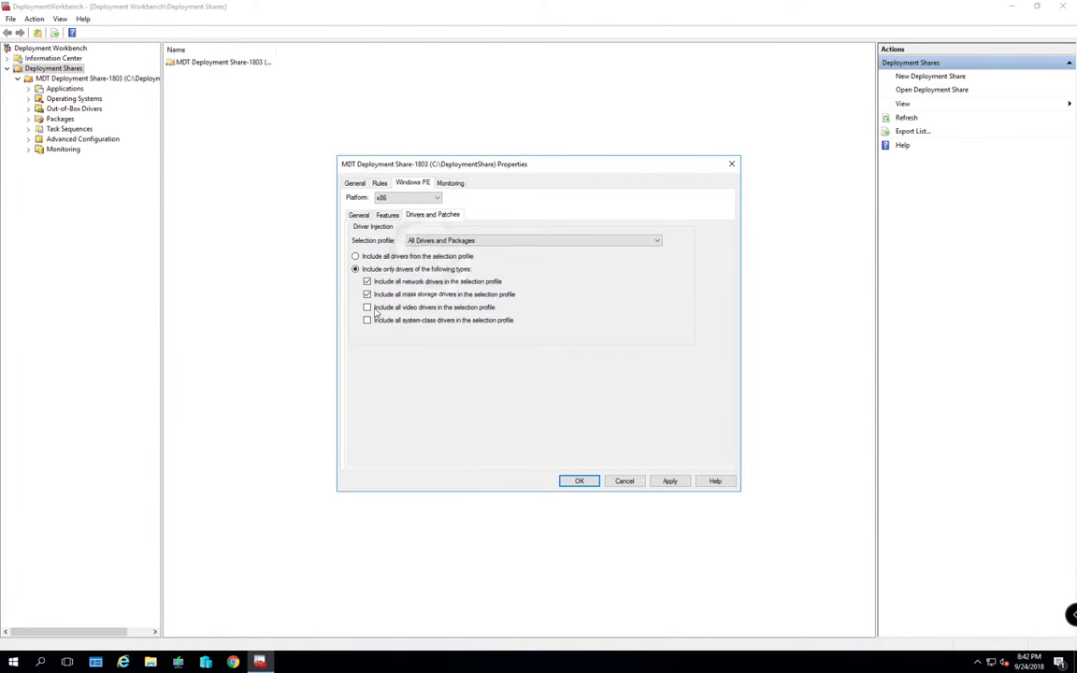
left_click(367, 321)
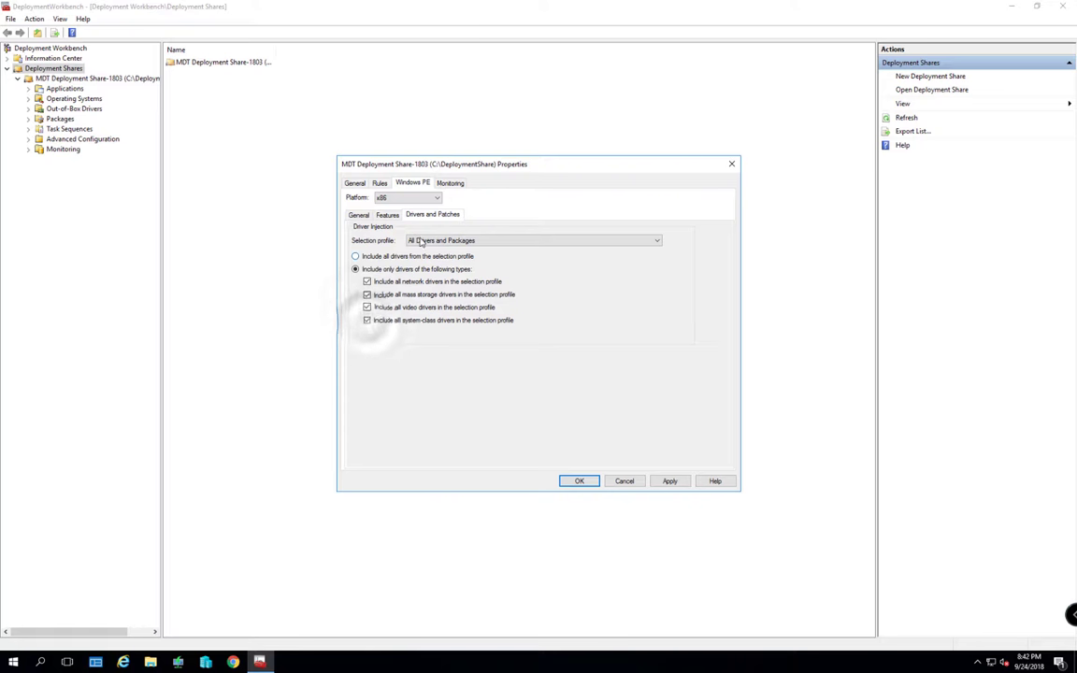
Review the x64 Windows PE settings, then apply and save the share properties
left_click(392, 198)
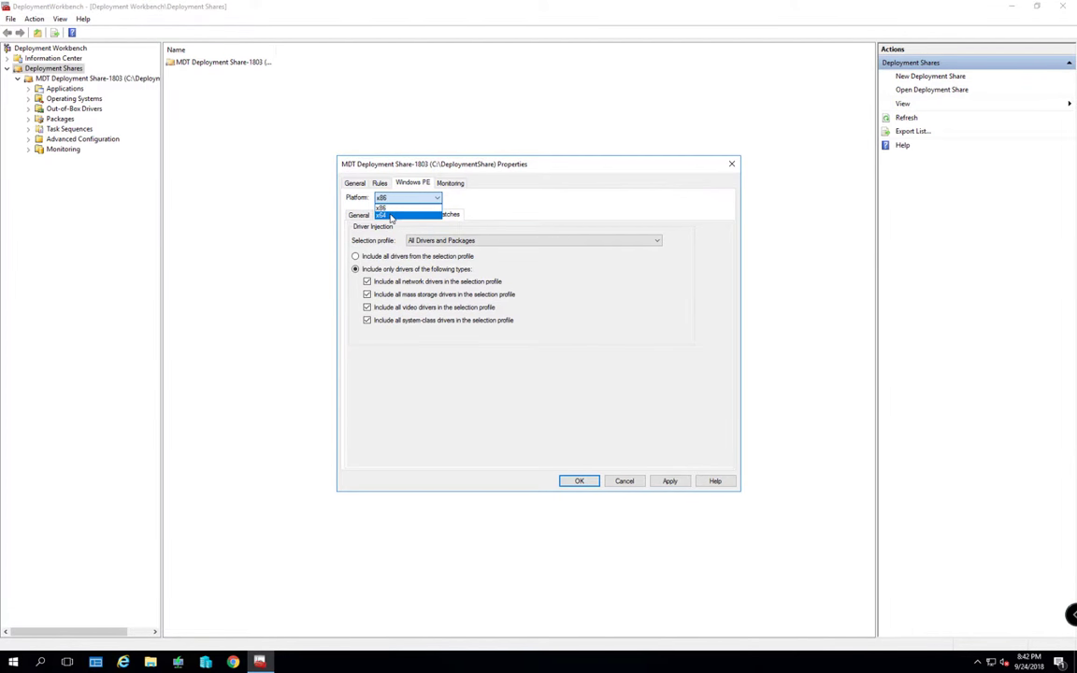
left_click(392, 215)
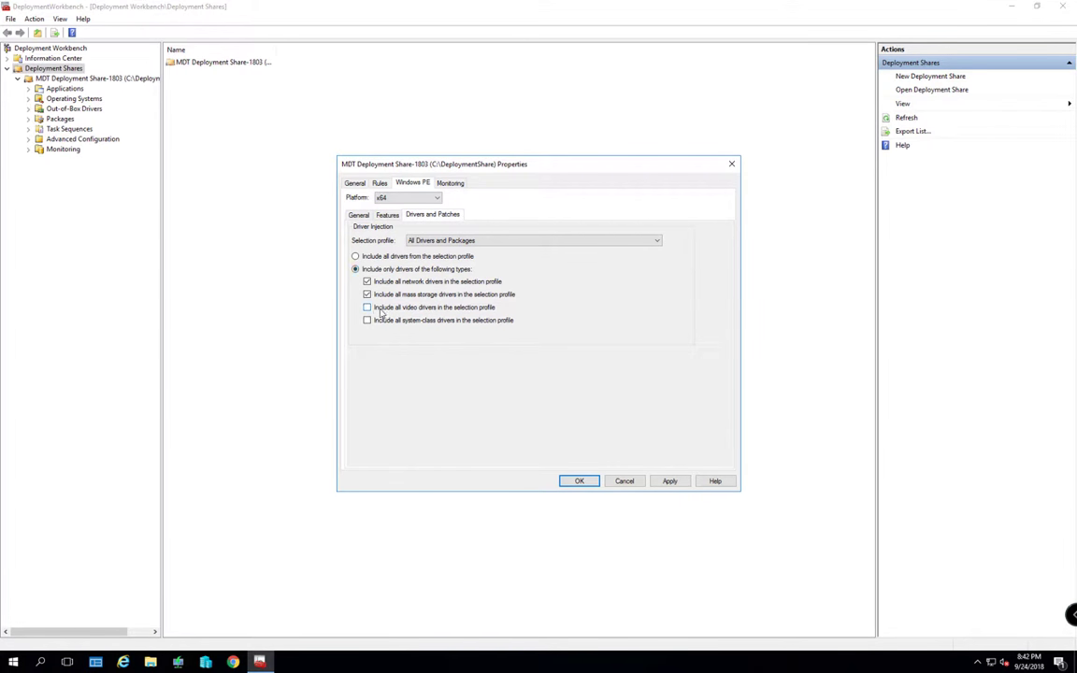
left_click(389, 216)
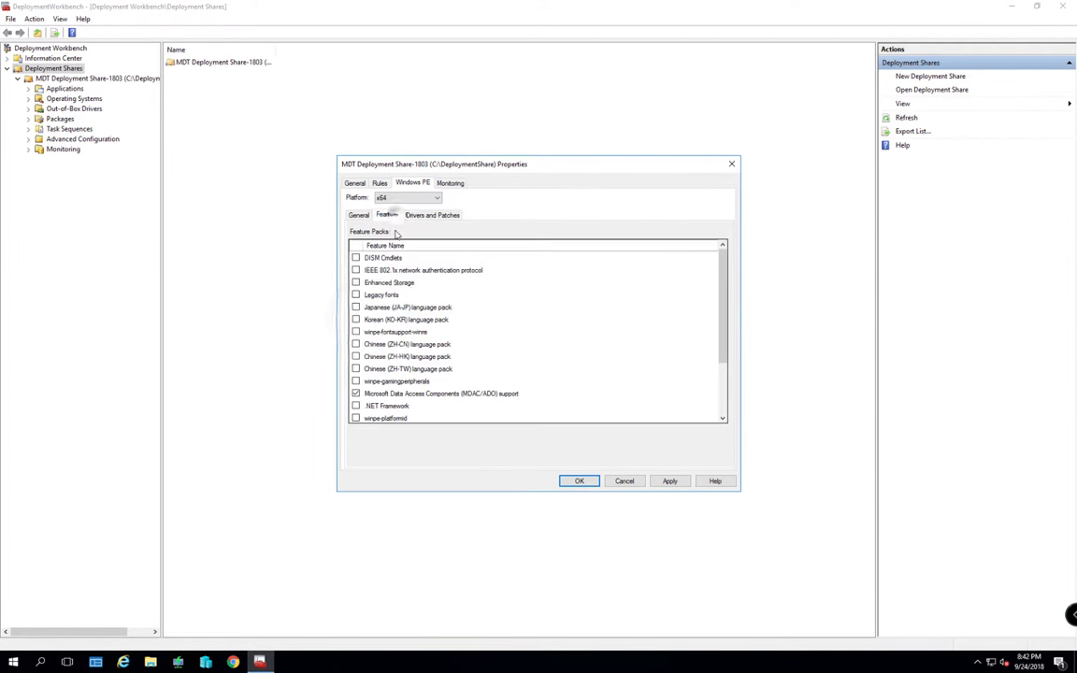
scroll(710, 306, "down", 3)
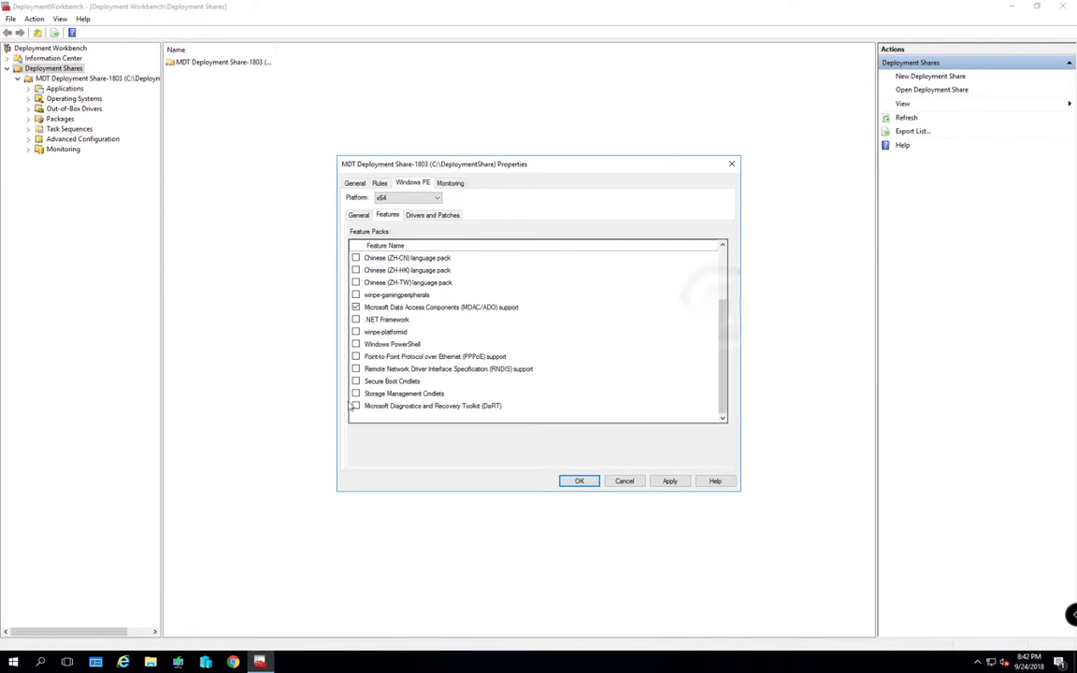
left_click(358, 215)
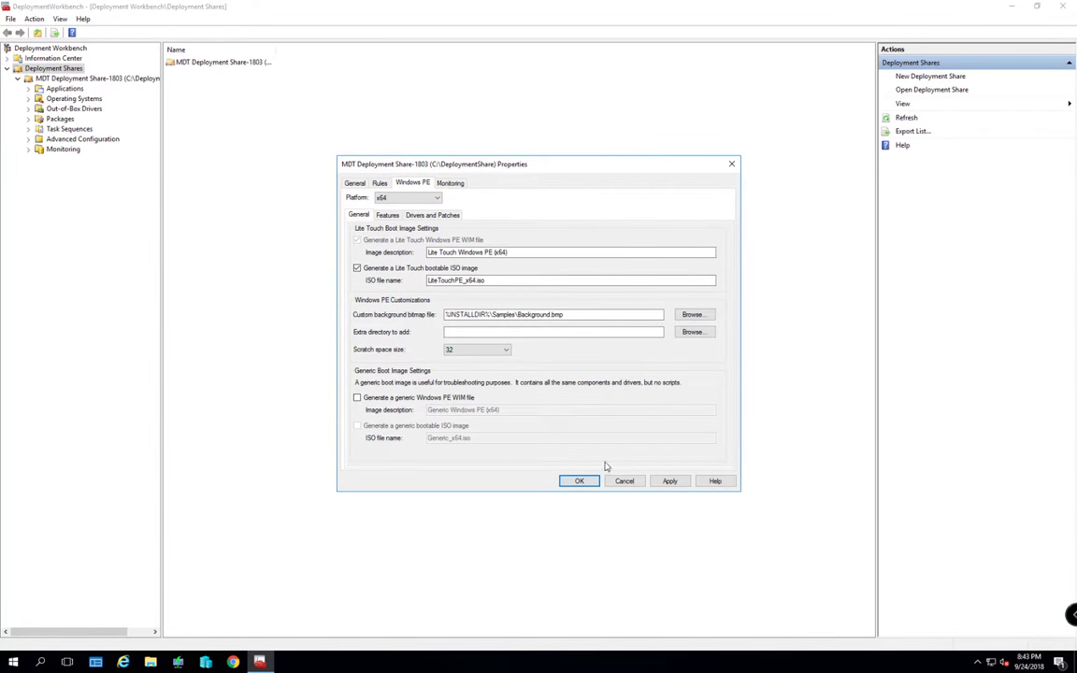
left_click(670, 480)
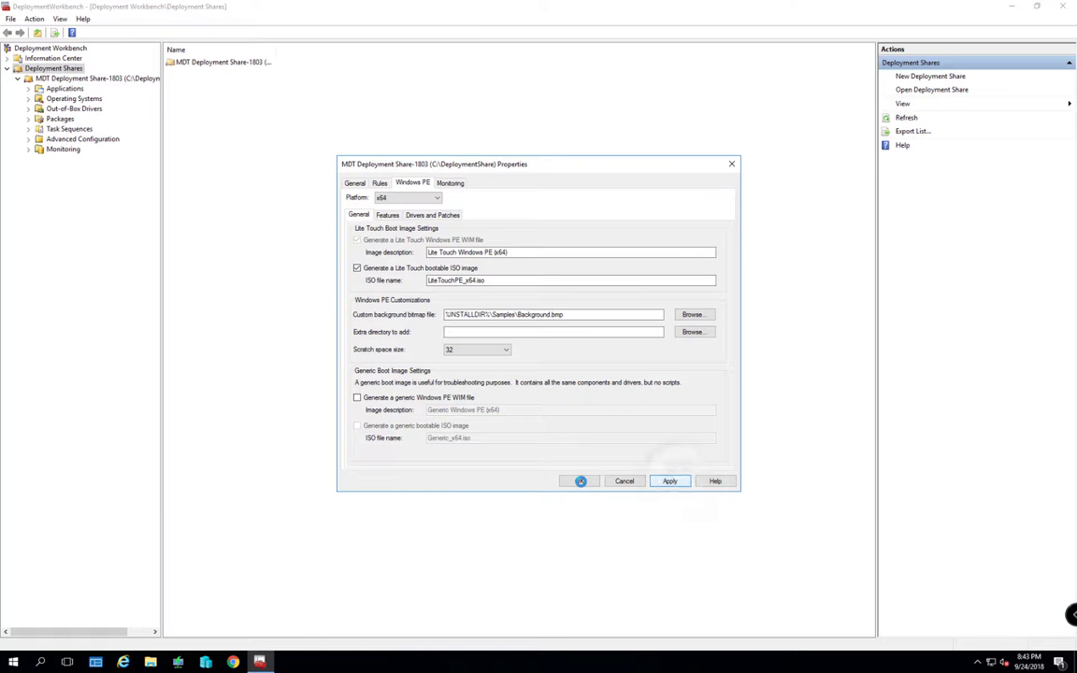
left_click(580, 480)
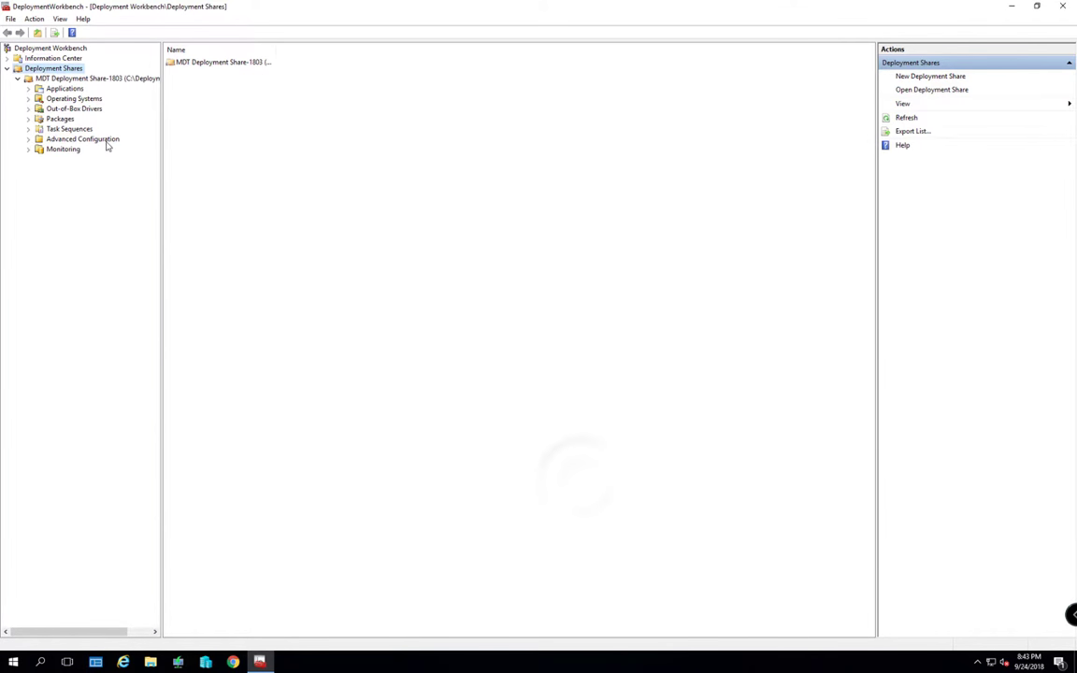
Browse to the E:\ISO Files\Windows 10\1803 folder from the Operating Systems node
left_click(70, 99)
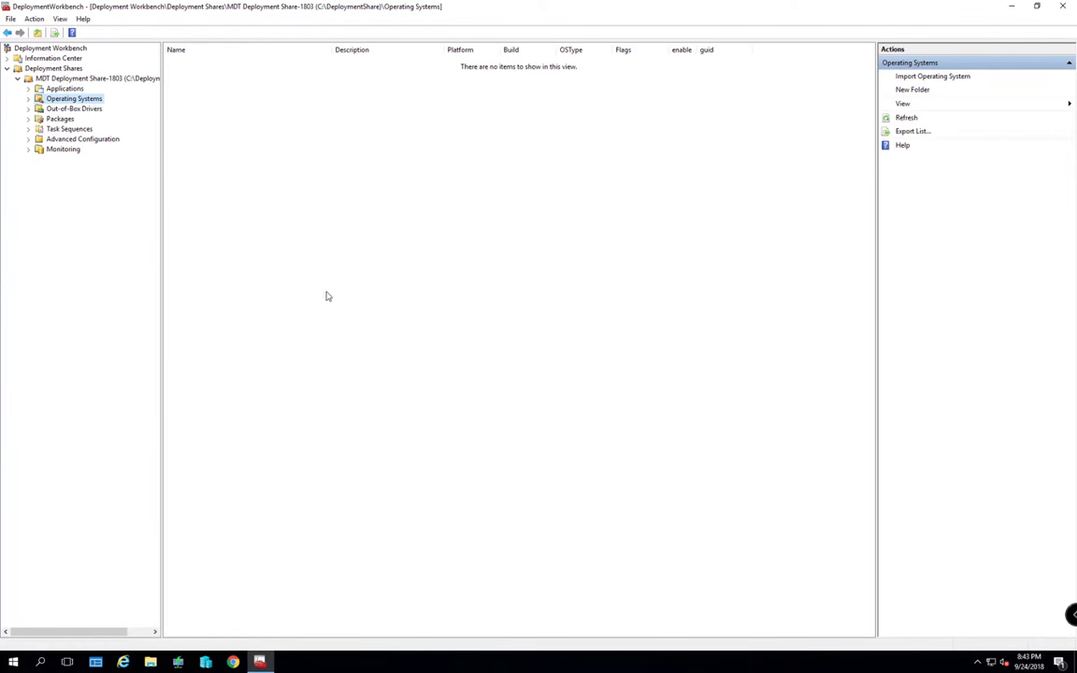
left_click(559, 278)
double_click(644, 285)
left_click(382, 204)
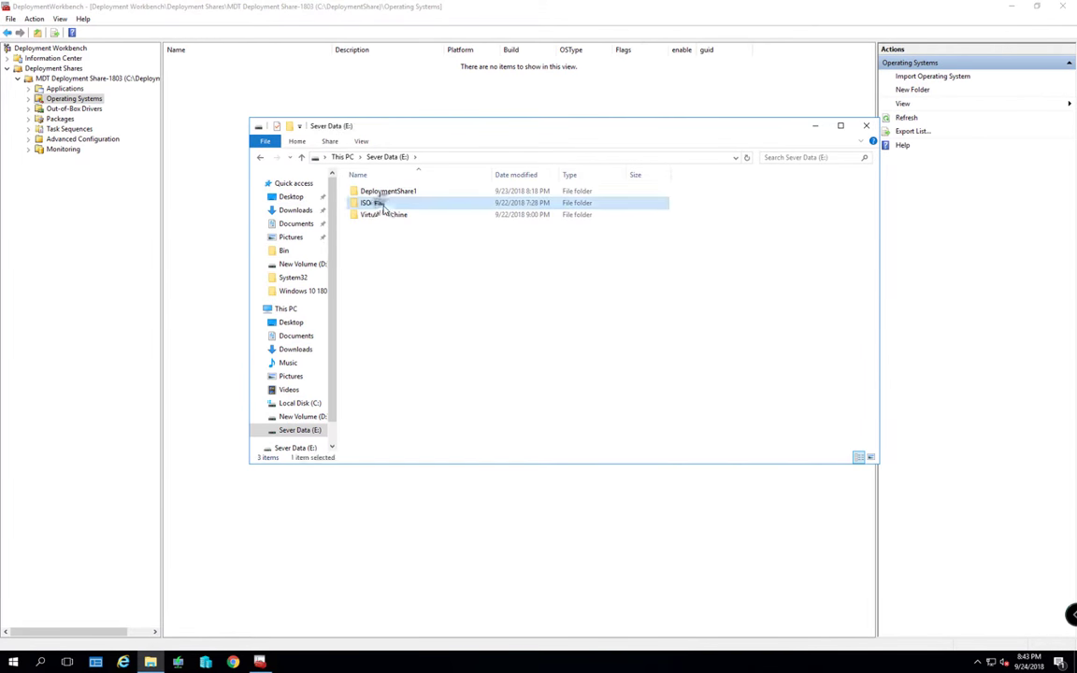
double_click(382, 203)
double_click(378, 203)
left_click(376, 204)
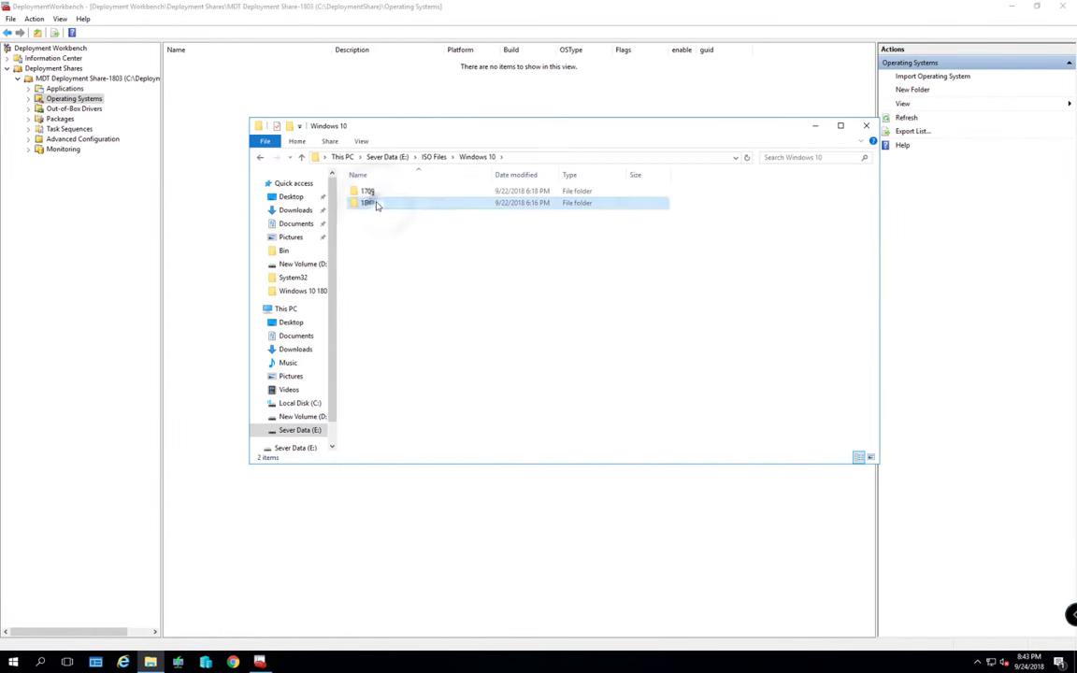
double_click(377, 204)
Mount Win10_1803_English_x64 as DVD Drive F:, note the F:\ path, and return to Deployment Workbench
left_click(393, 207)
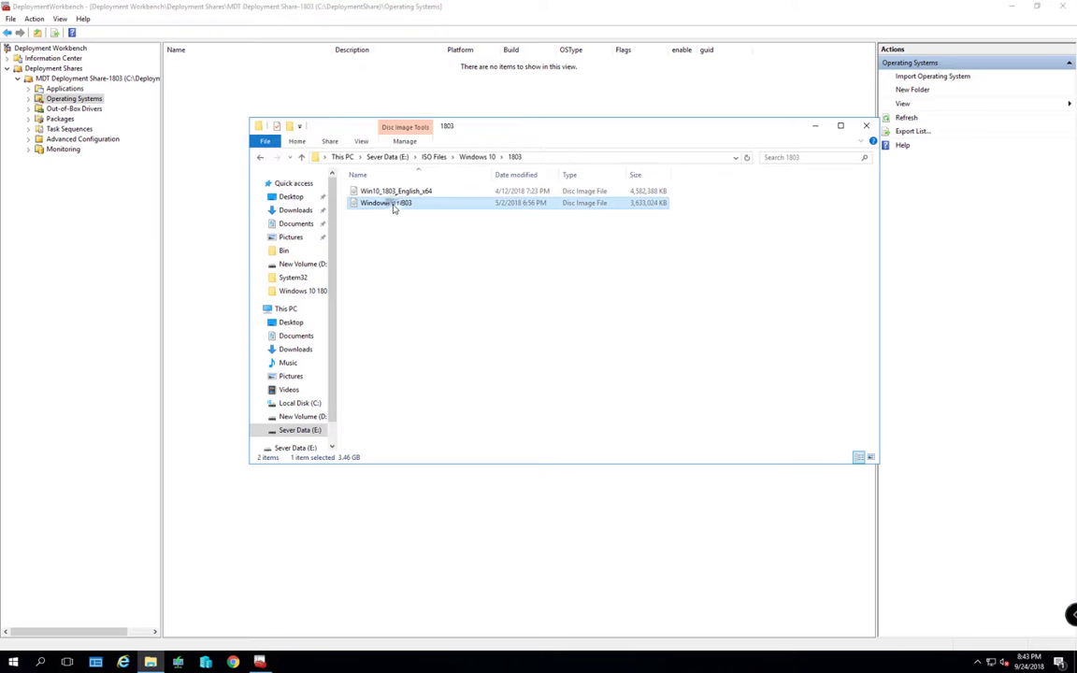
right_click(394, 206)
left_click(416, 191)
right_click(411, 193)
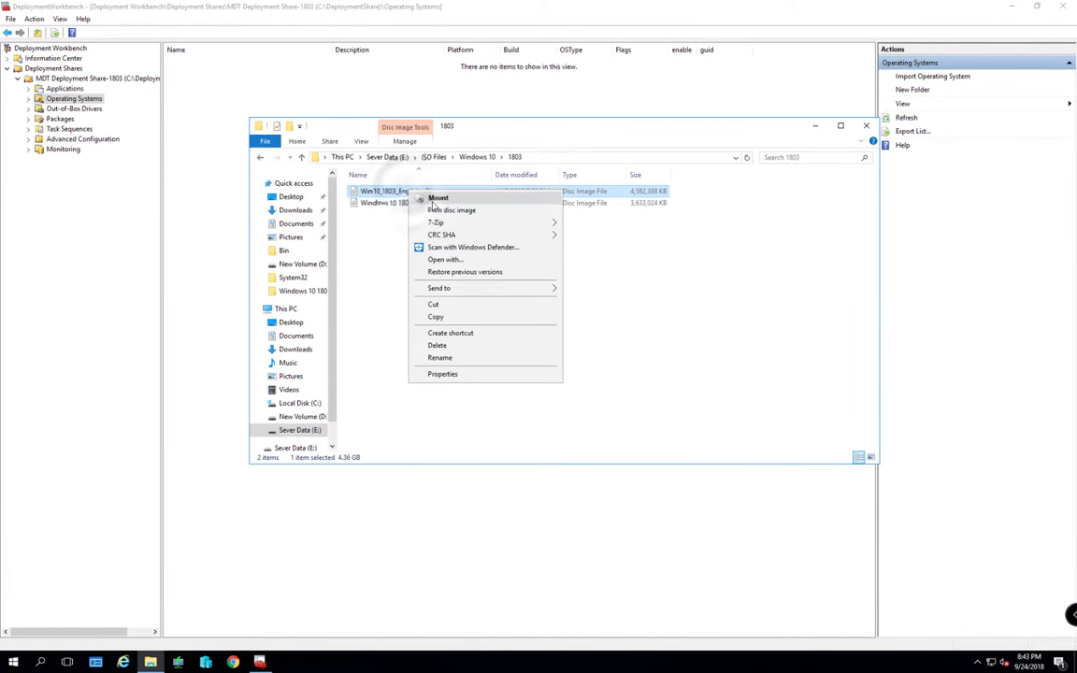
left_click(435, 198)
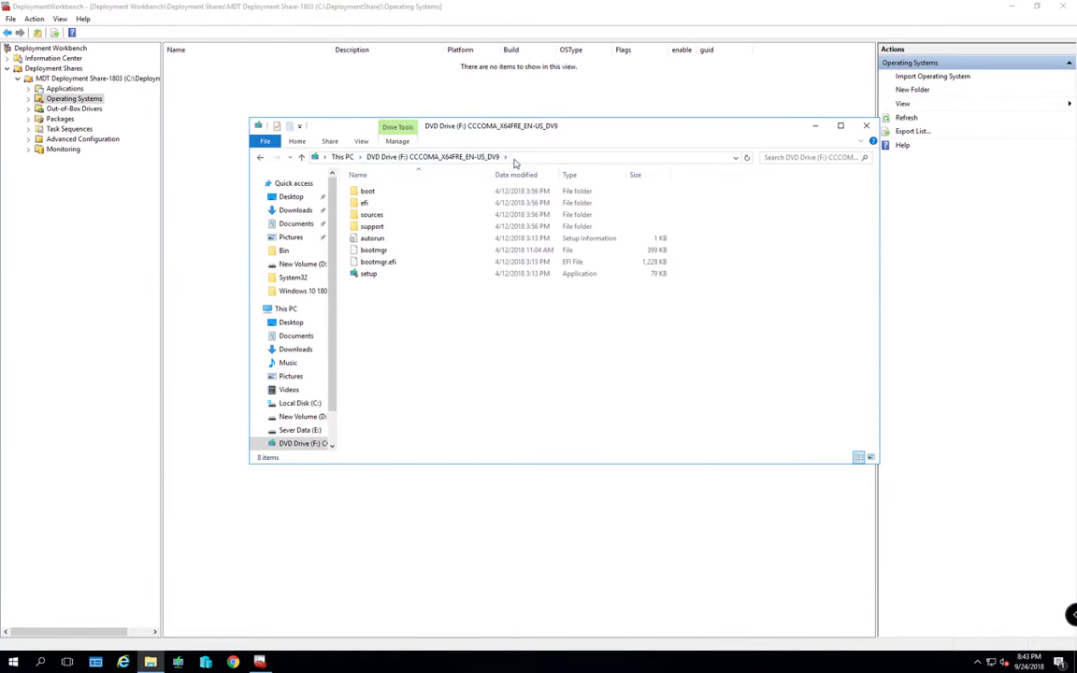
left_click(509, 158)
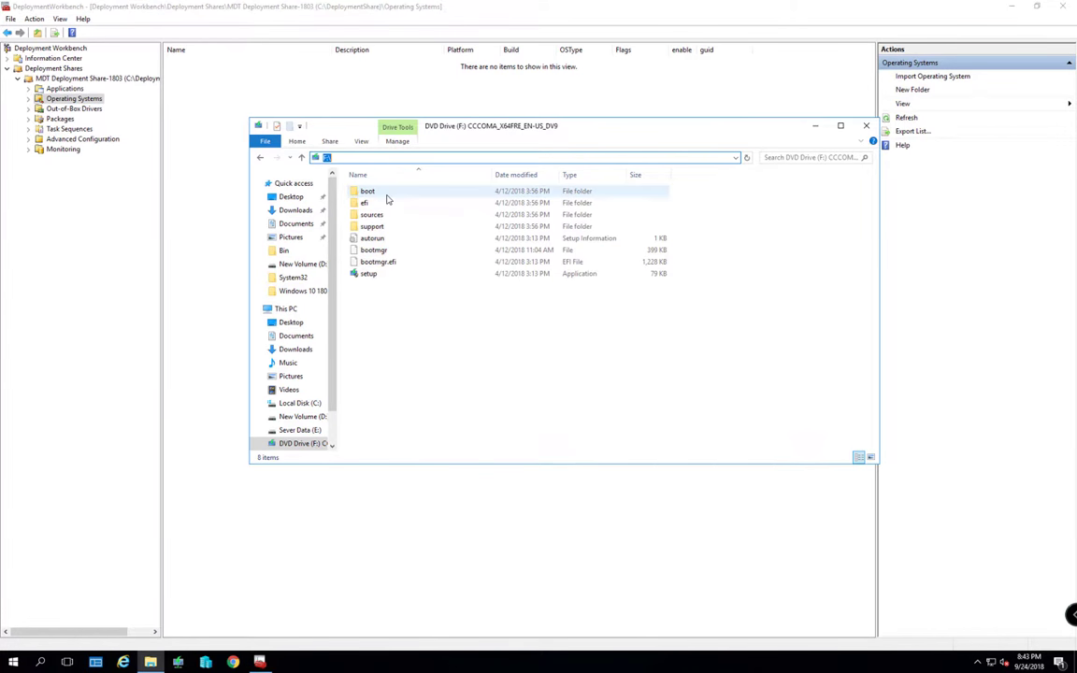
left_click(195, 120)
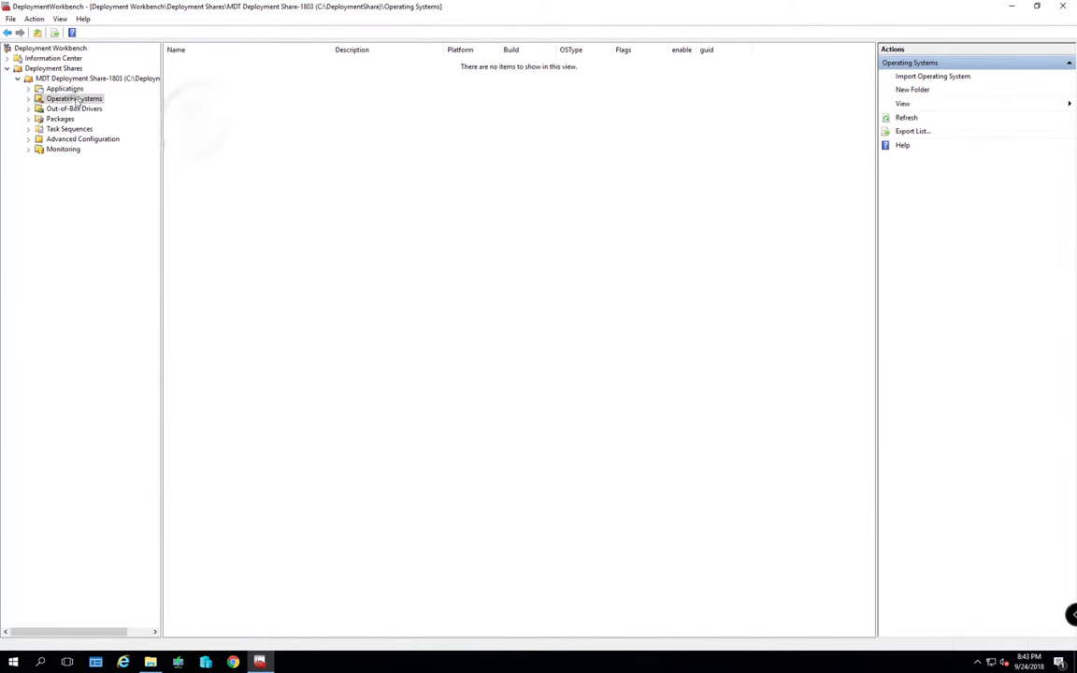
Start an operating system import from a full set of source files at F:\
right_click(75, 100)
right_click(59, 99)
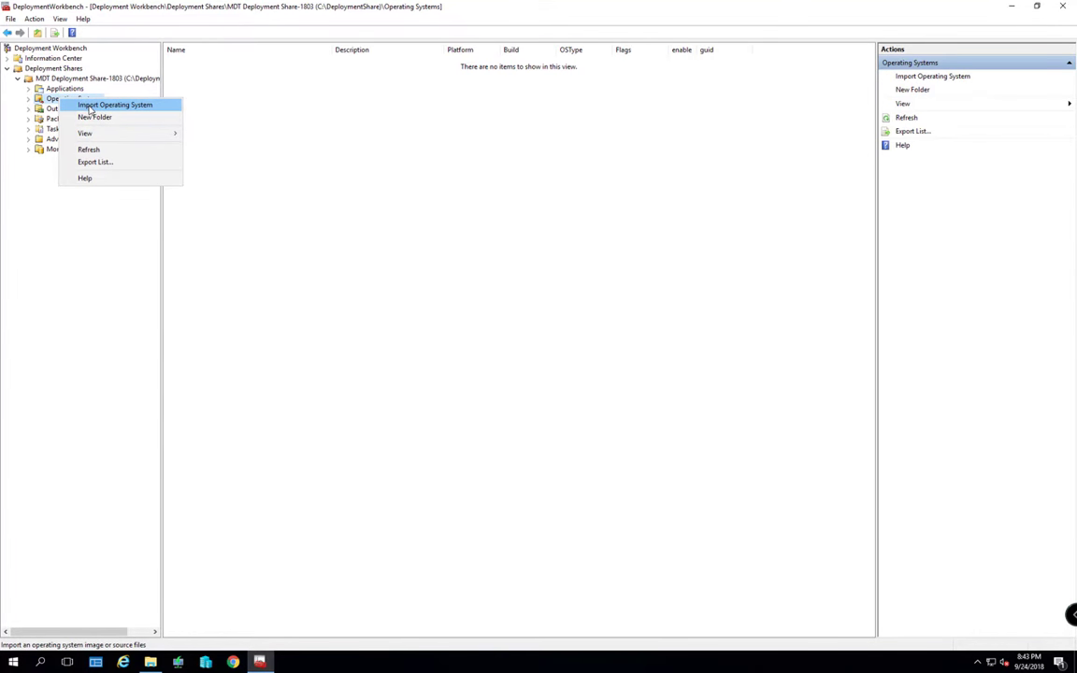
left_click(90, 106)
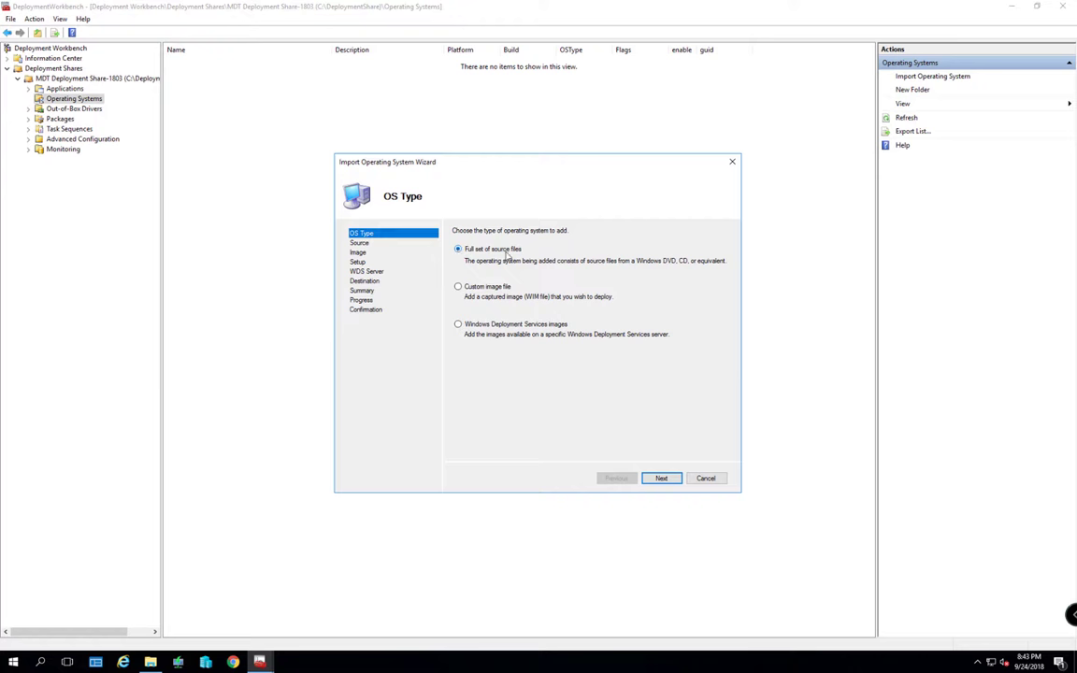
left_click(660, 478)
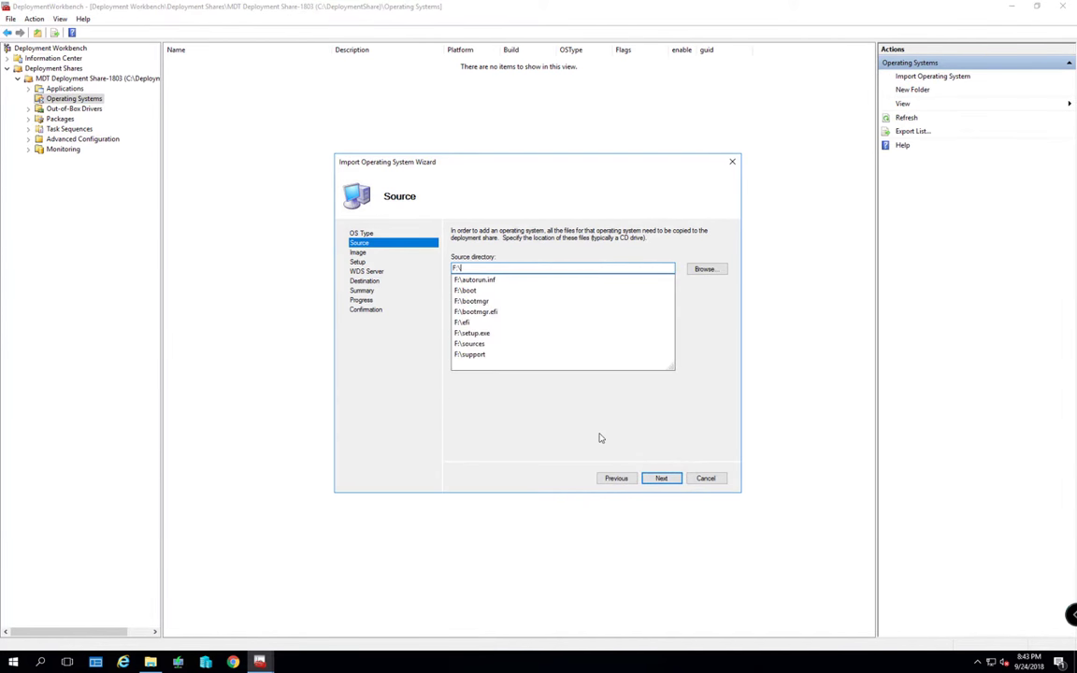
left_click(601, 438)
left_click(662, 478)
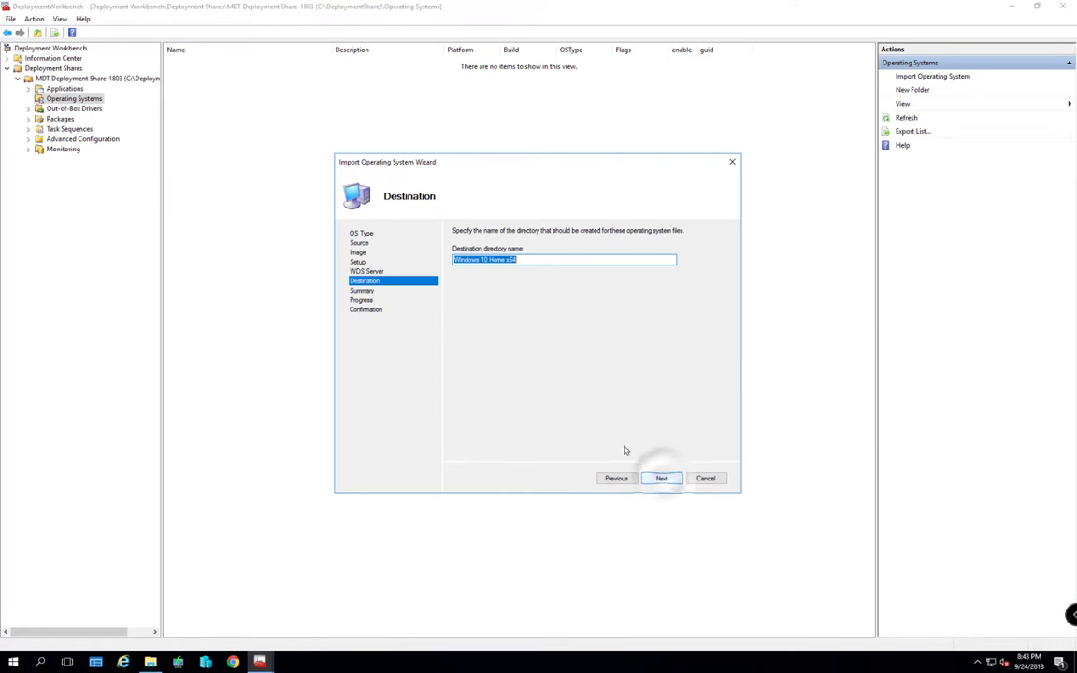
Name the destination folder 'Windows 10' and run the import of the eleven editions
left_click_drag(486, 259, 517, 259)
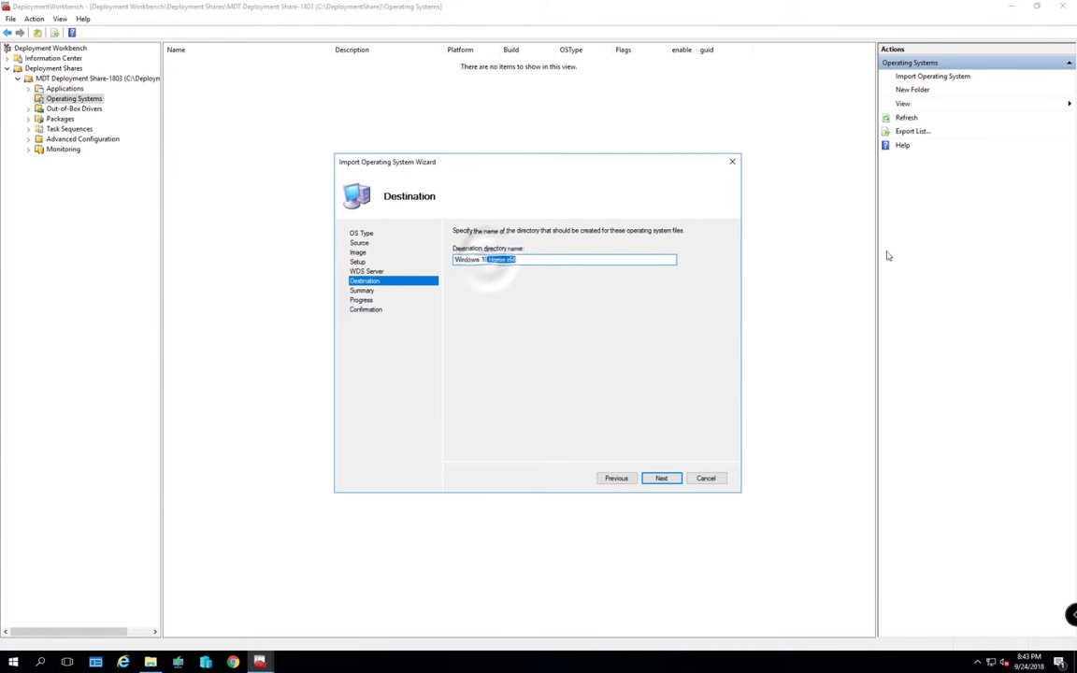
key("Delete")
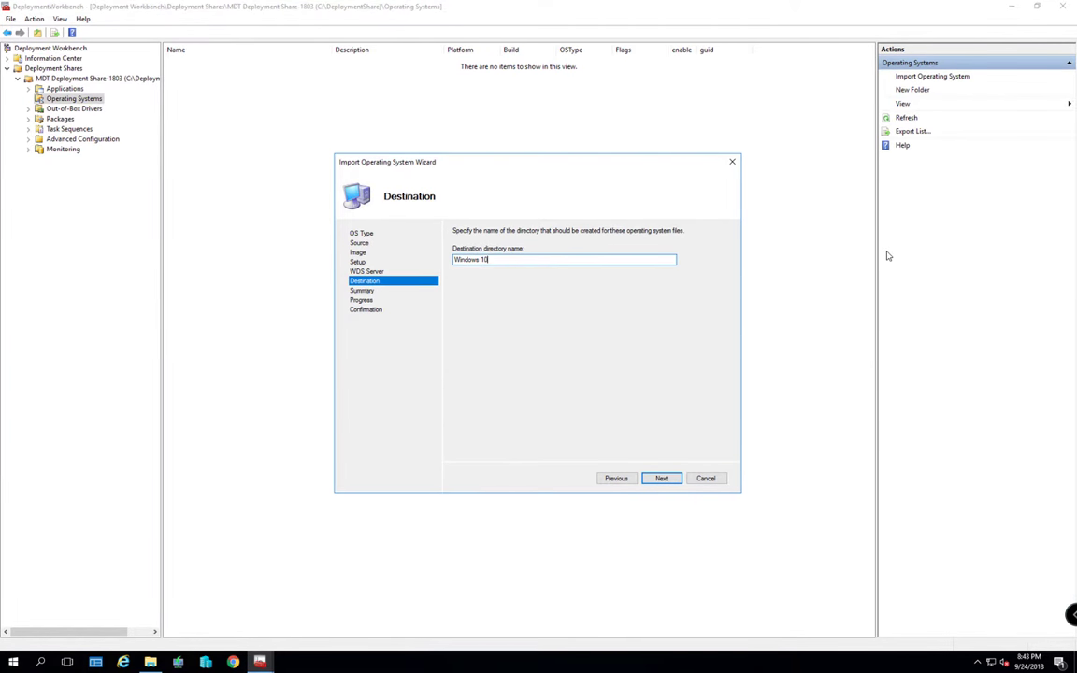
left_click(660, 478)
left_click(660, 478)
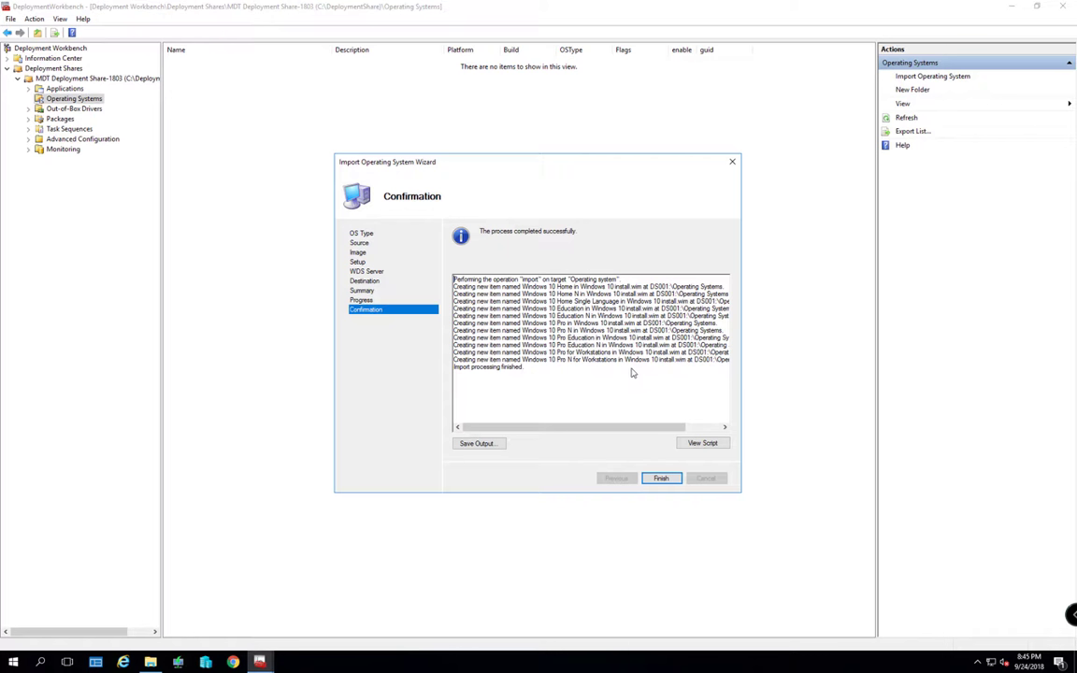
left_click(661, 478)
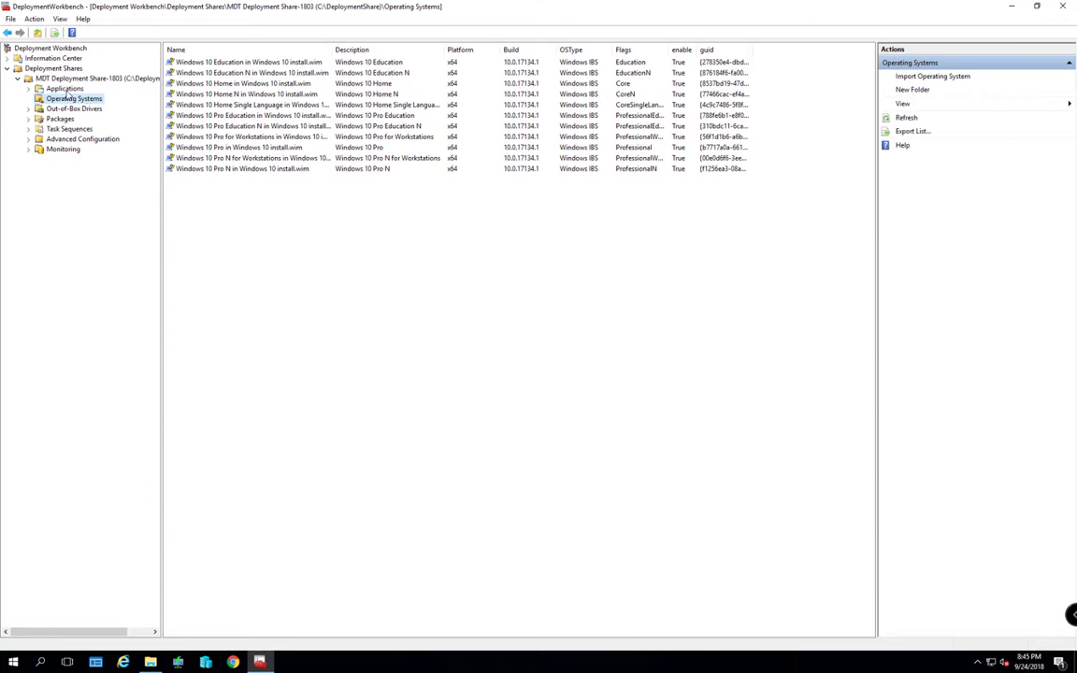
Start a new application of type 'Application with source files' under Applications
left_click(65, 89)
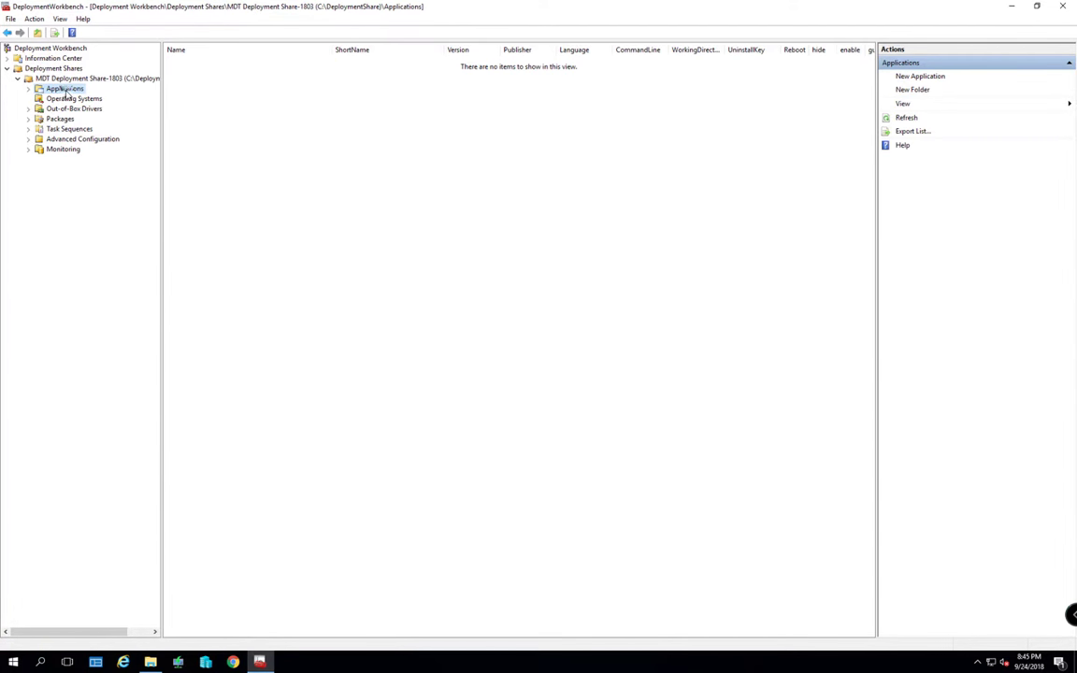
right_click(65, 90)
left_click(58, 90)
right_click(58, 92)
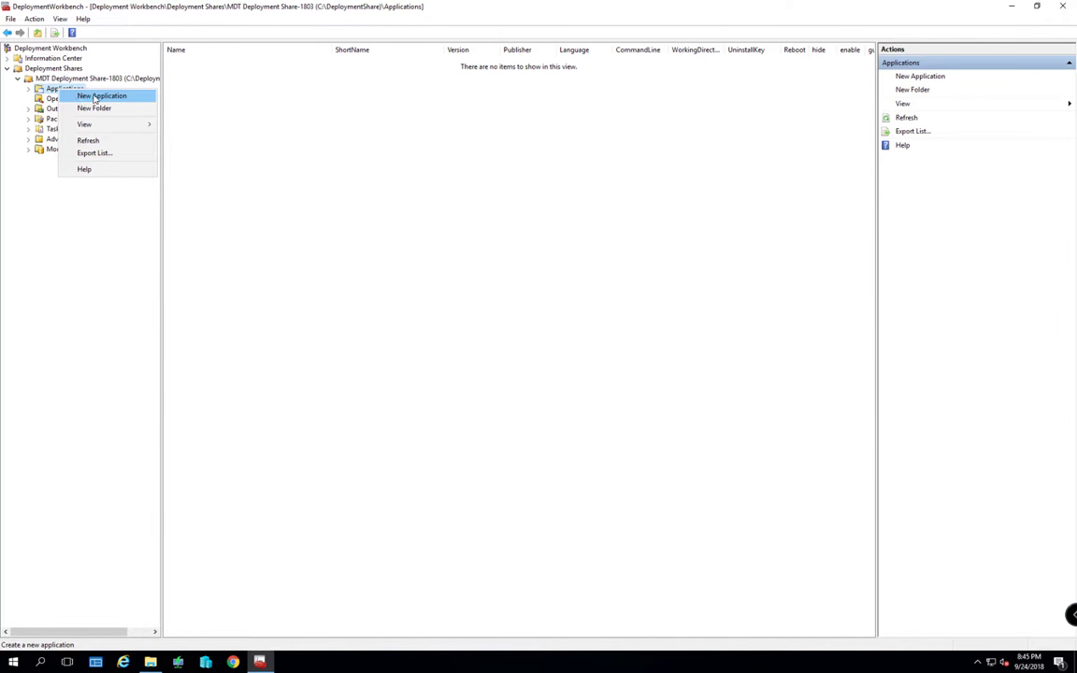
left_click(101, 96)
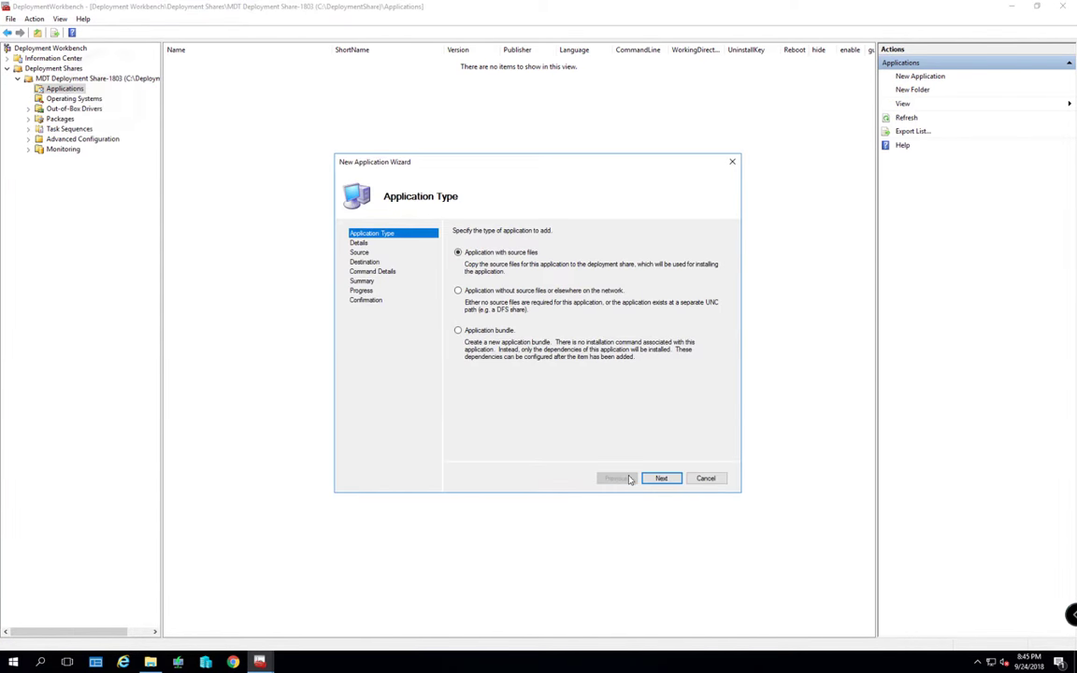
left_click(660, 478)
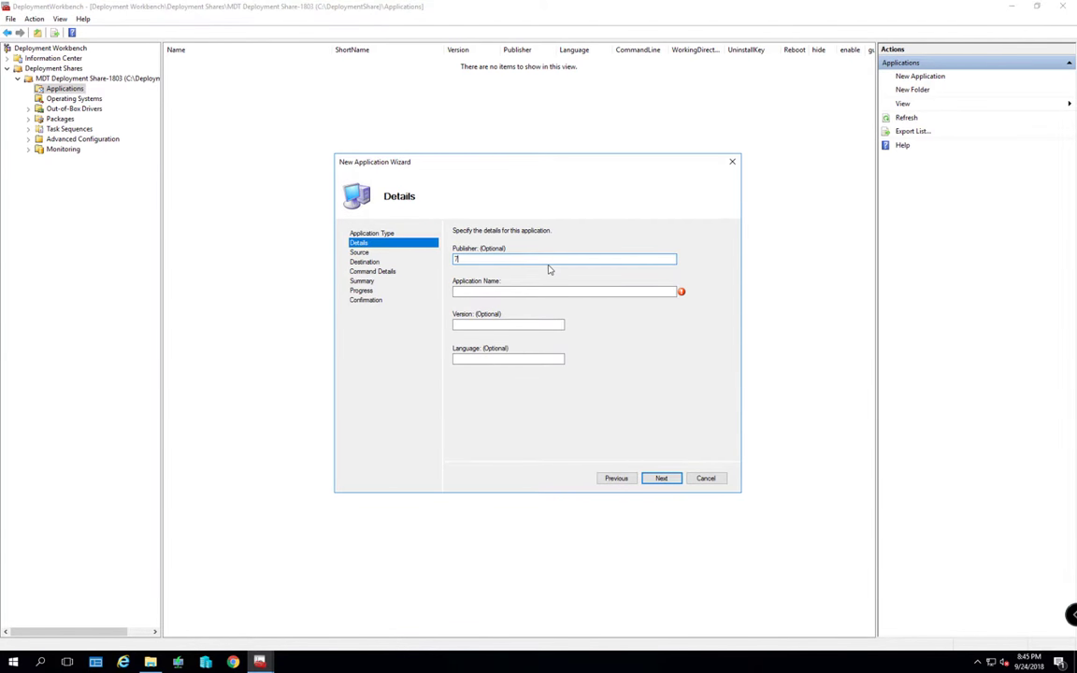
Enter 7Zip as the name, English as version and 2018 as language, then continue
key("Tab")
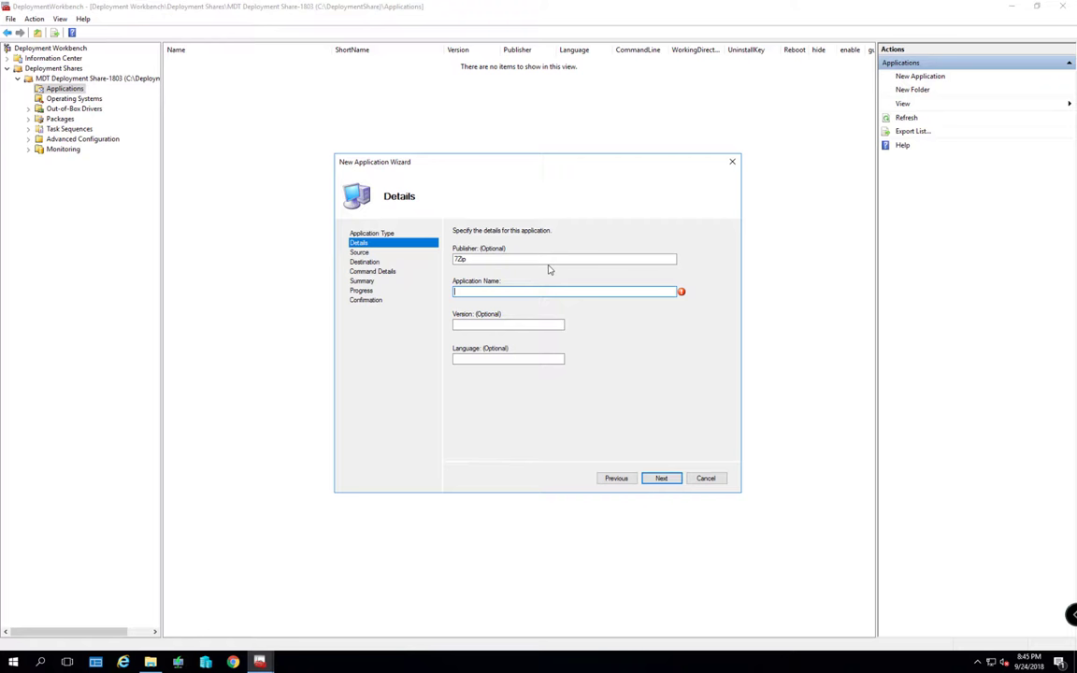
type("7Zip")
key("Tab")
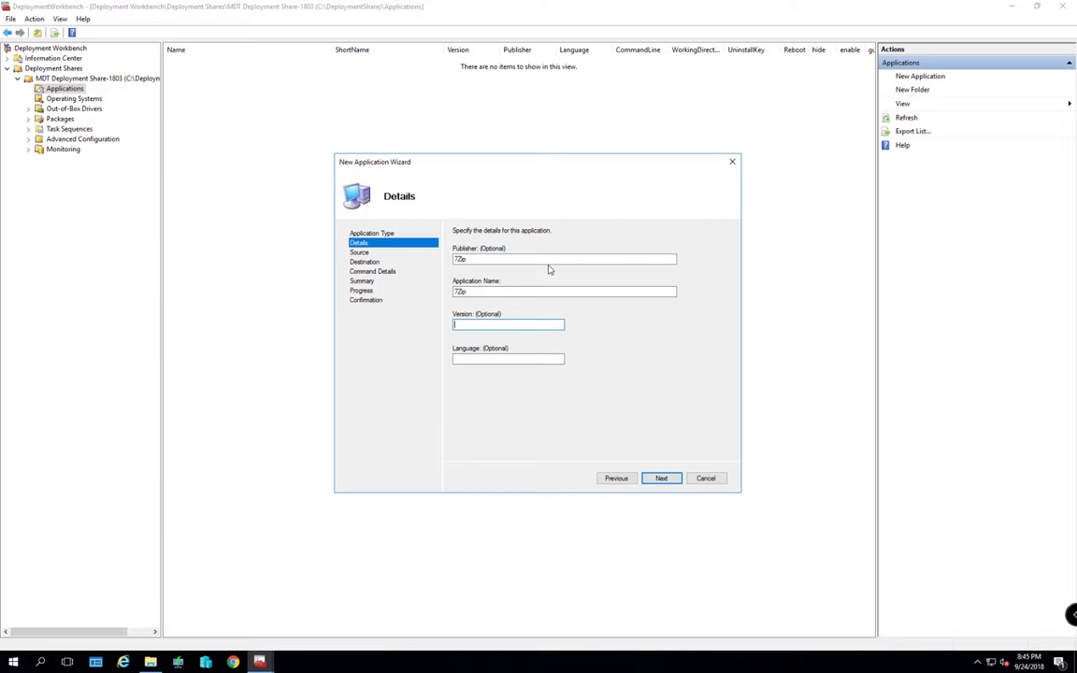
type("English")
key("Tab")
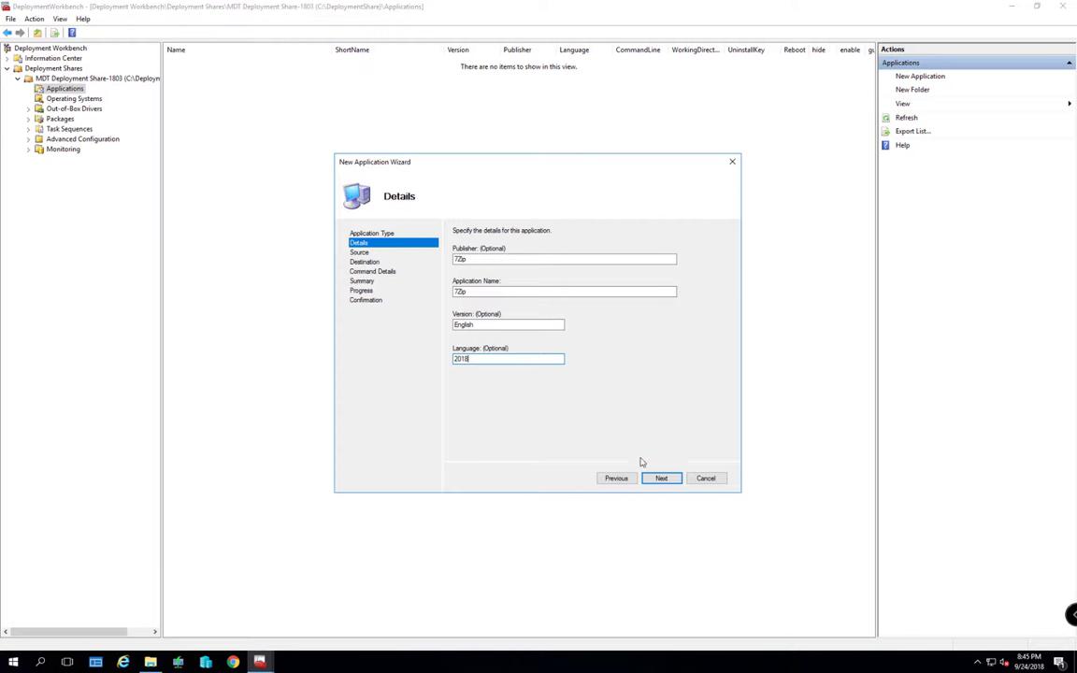
left_click(661, 478)
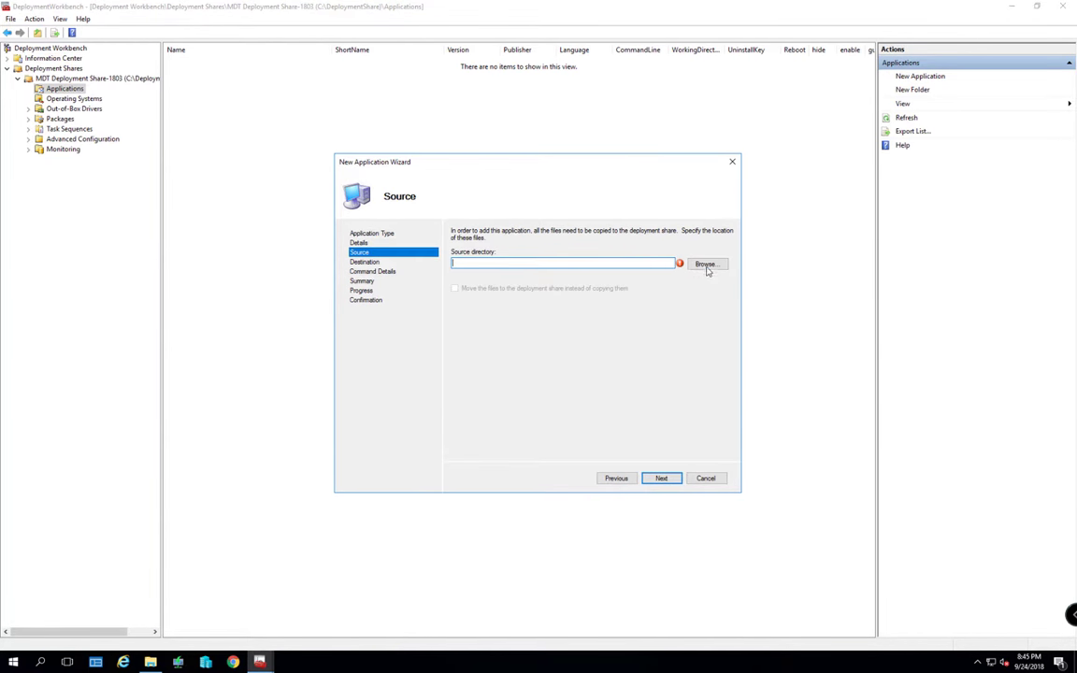
Copy the D:\Softwares\7Zip 2018 folder path from File Explorer
left_click(706, 266)
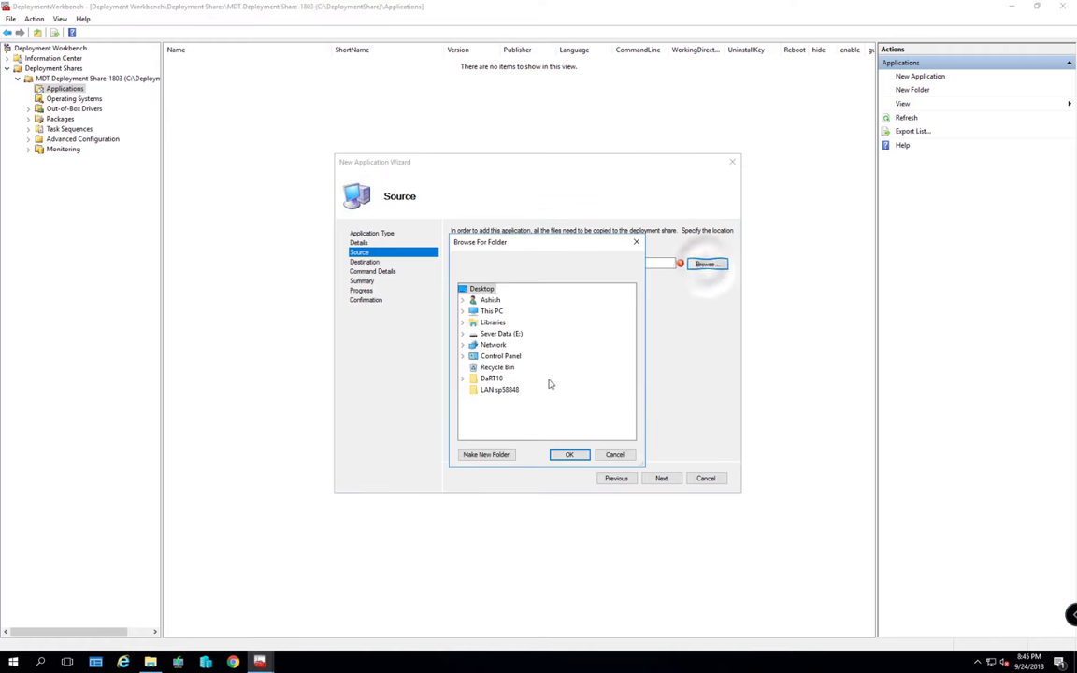
left_click(150, 660)
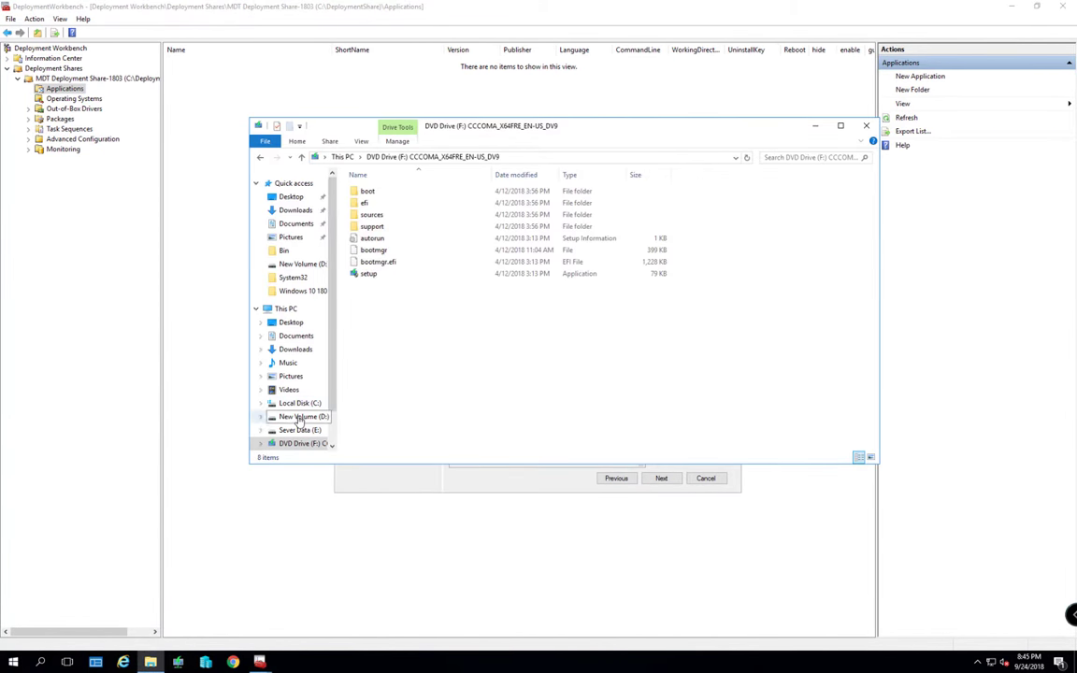
left_click(298, 416)
double_click(363, 241)
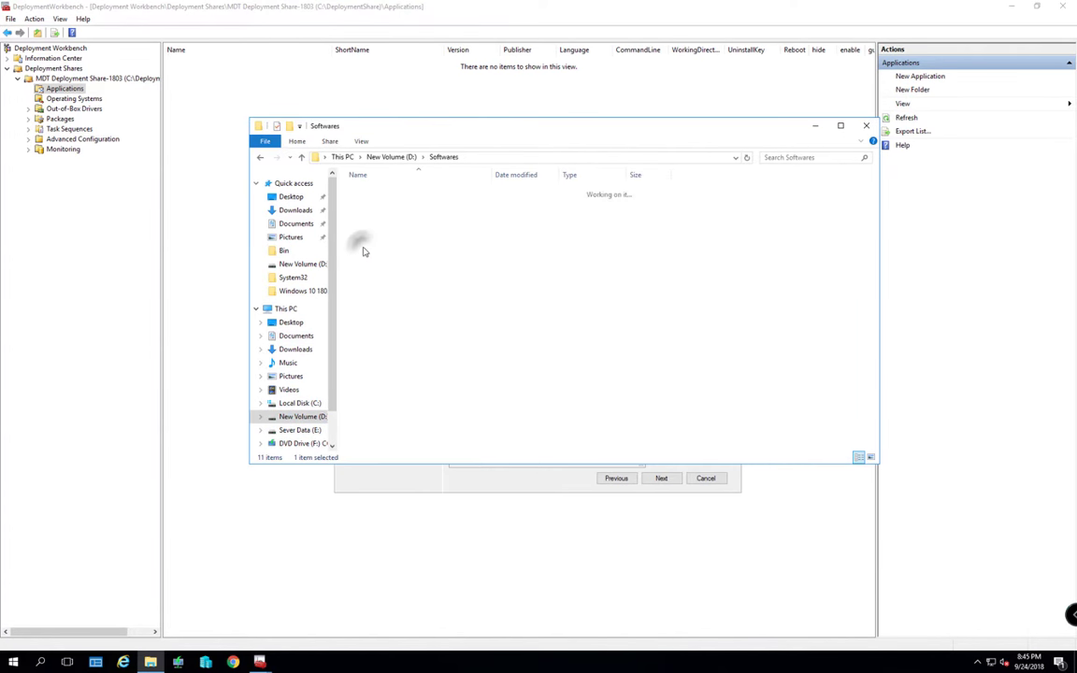
double_click(378, 190)
left_click(513, 159)
key("ctrl+c")
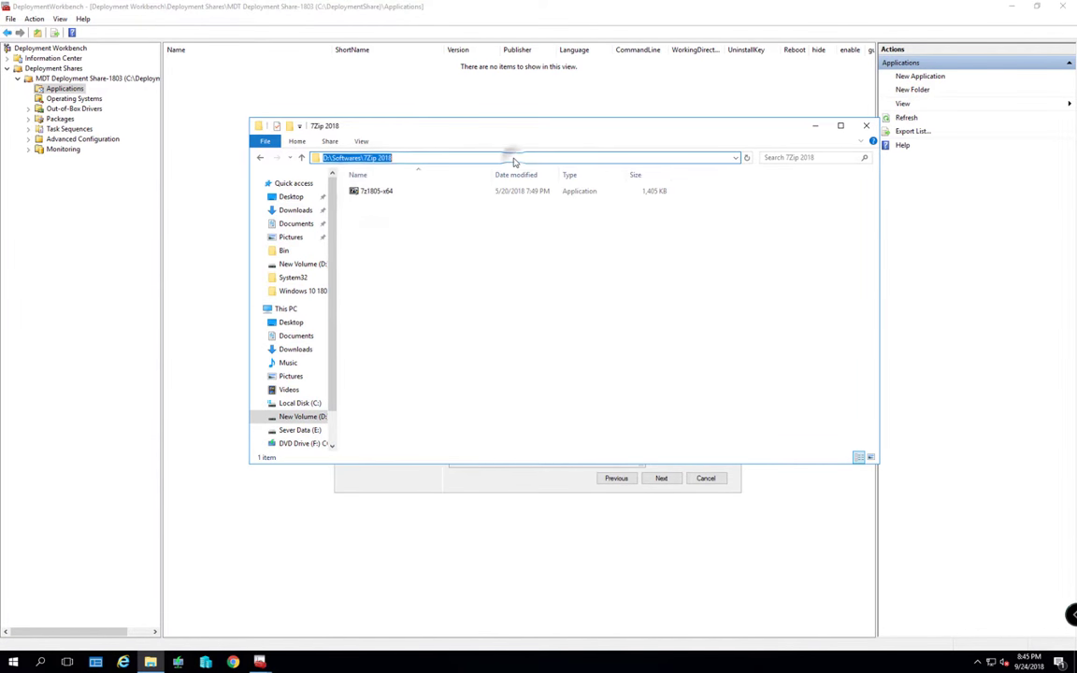
key("alt+F4")
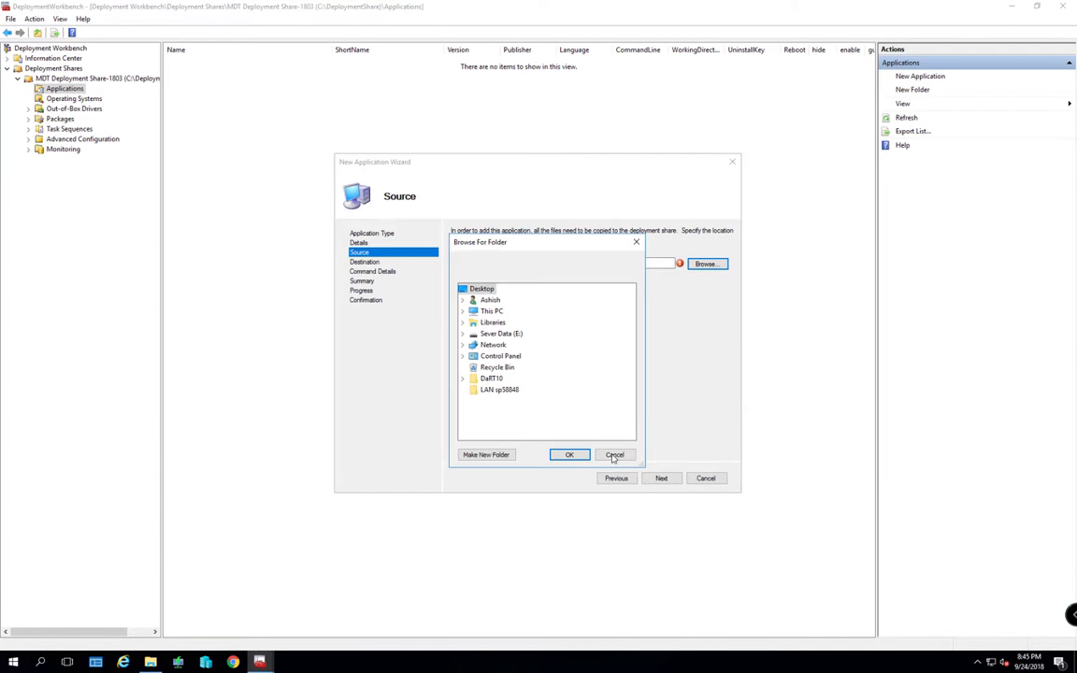
Use that path as the source directory and name the destination folder '7Zip English'
left_click(614, 455)
left_click(543, 262)
key("ctrl+v")
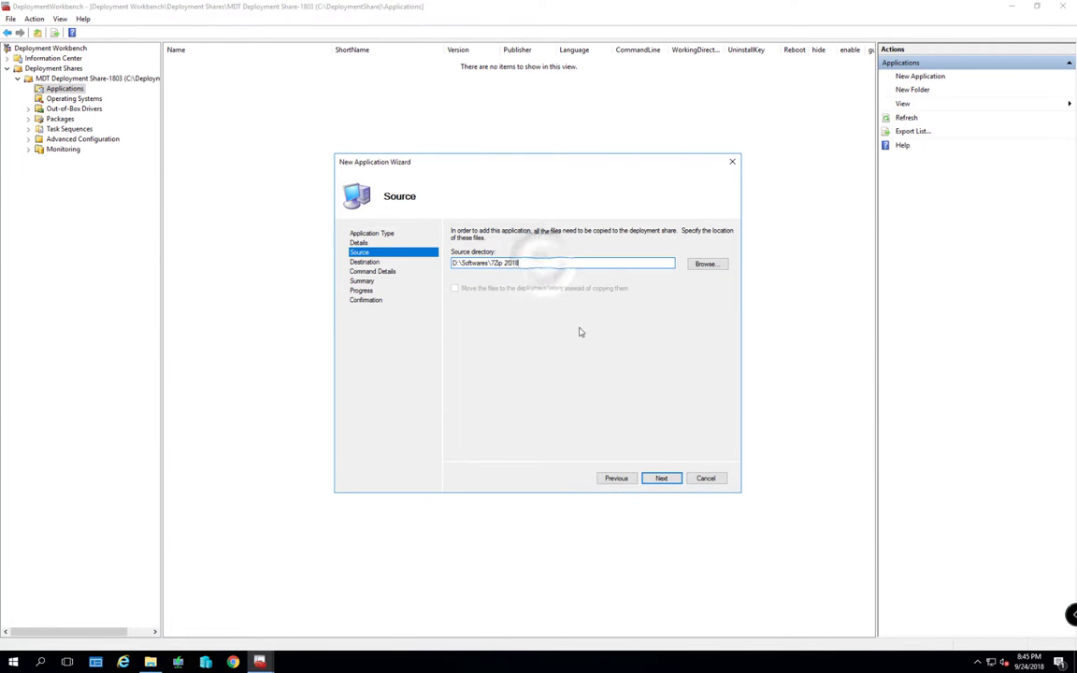
left_click(660, 477)
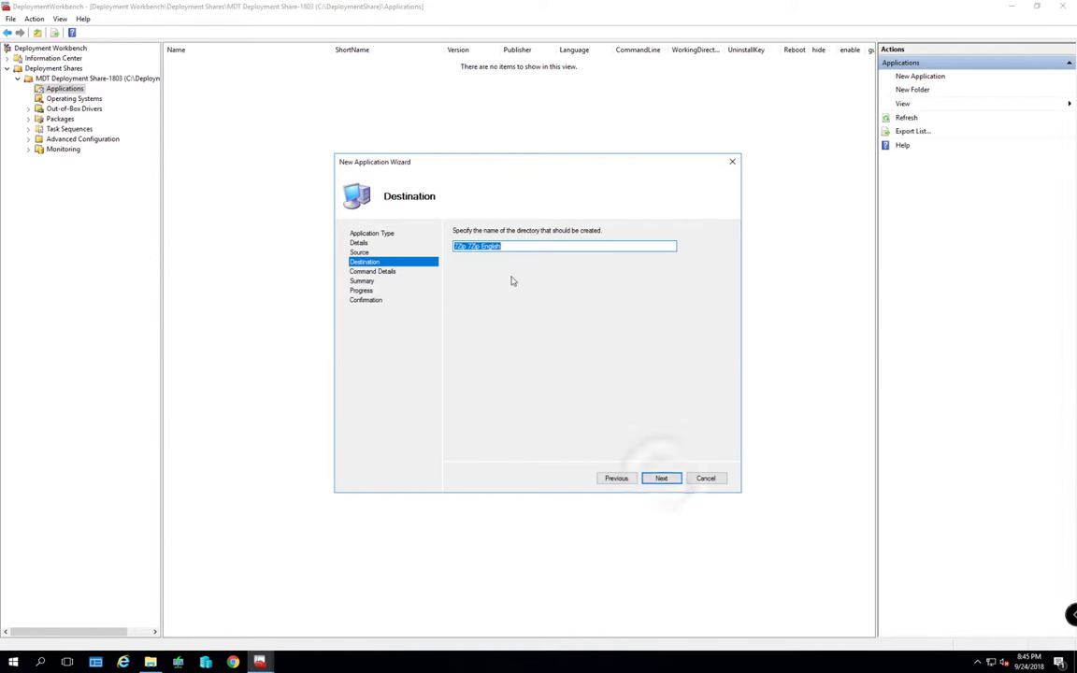
double_click(468, 246)
left_click(660, 478)
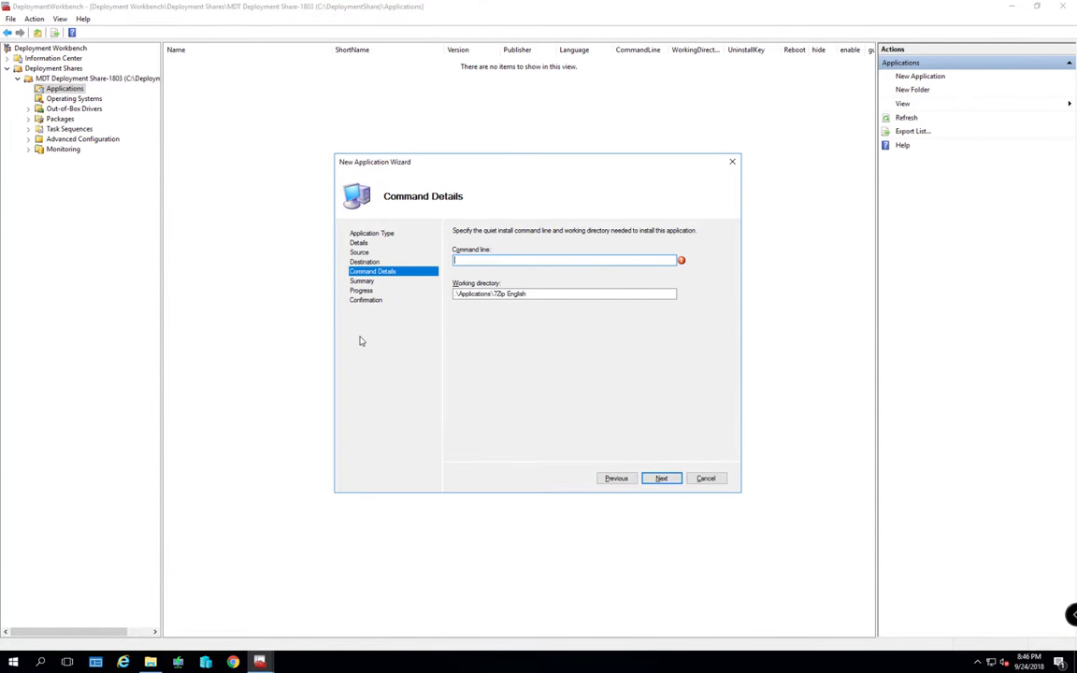
Set the command line to the installer name 7z1805-x64.exe
left_click(149, 662)
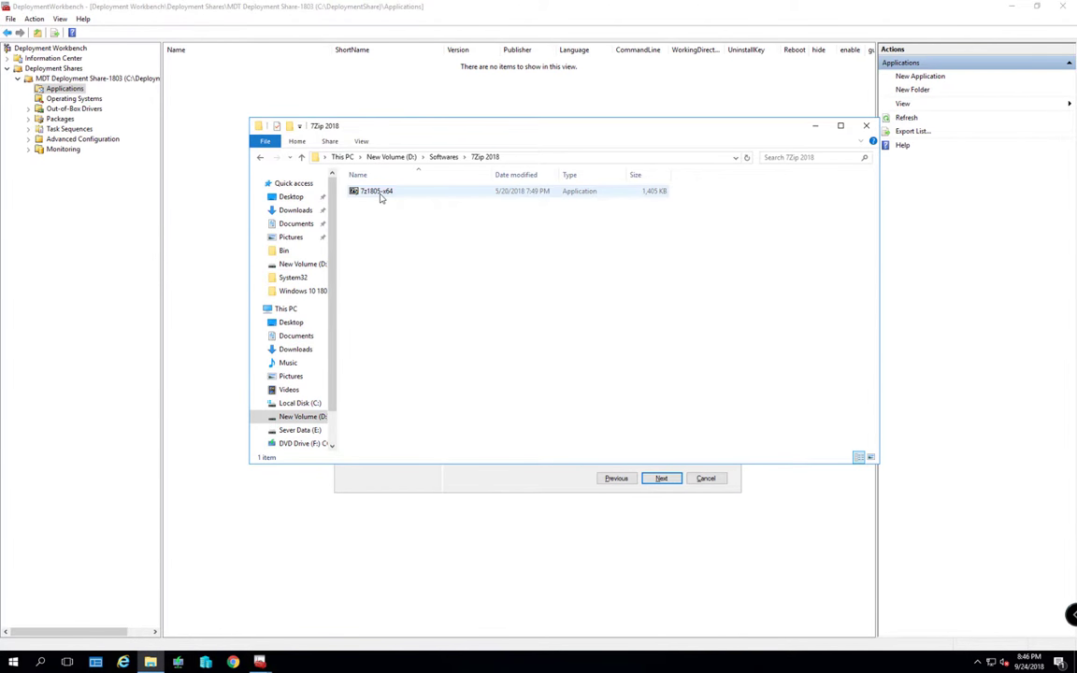
left_click(378, 192)
key("F2")
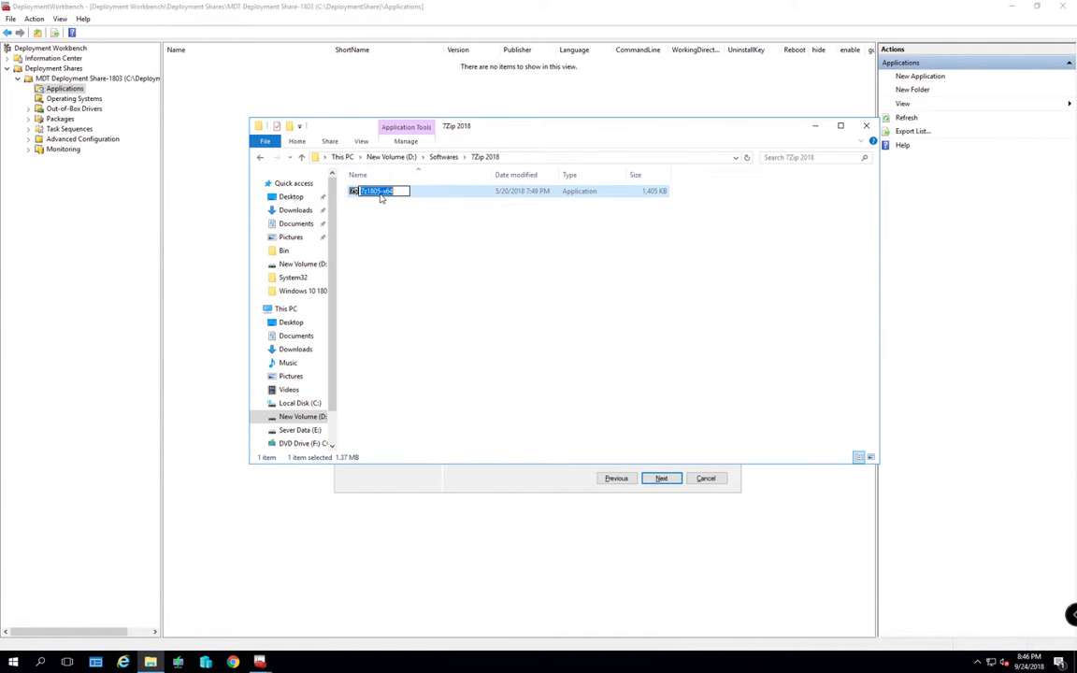
key("ctrl+c")
key("alt+Tab")
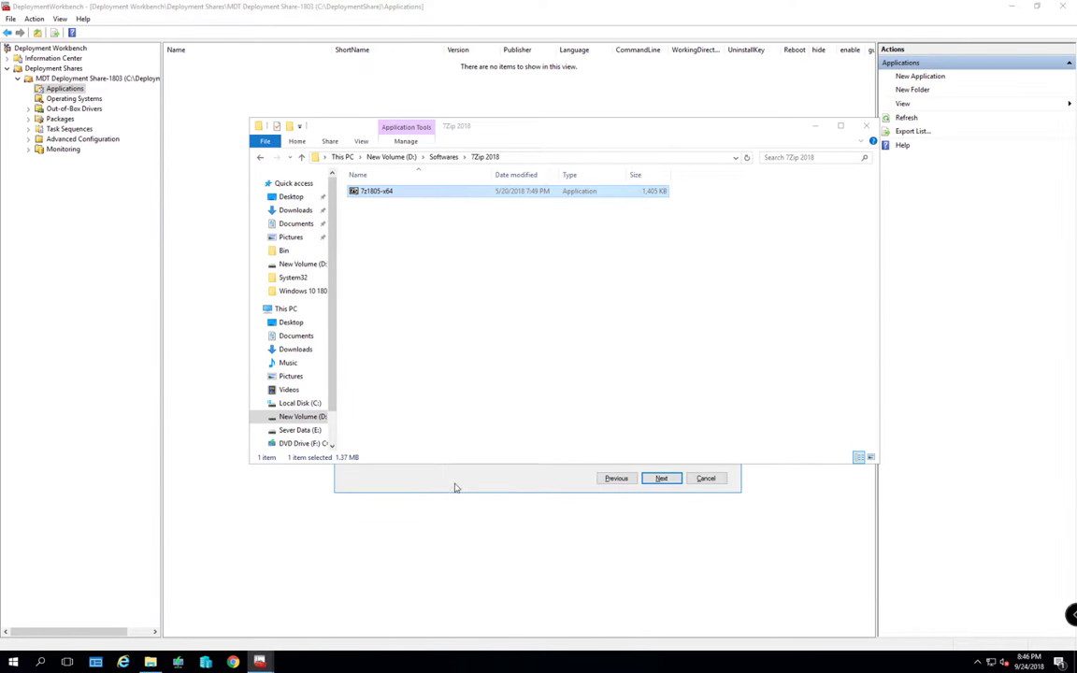
left_click(557, 125)
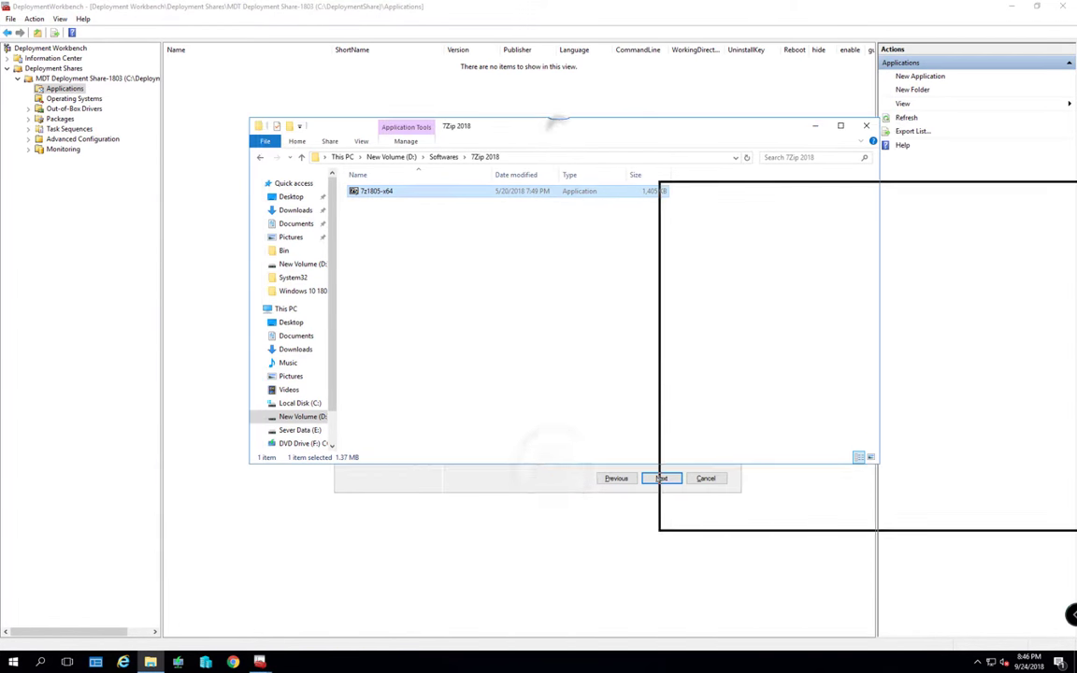
left_click_drag(968, 188, 1075, 188)
left_click(483, 265)
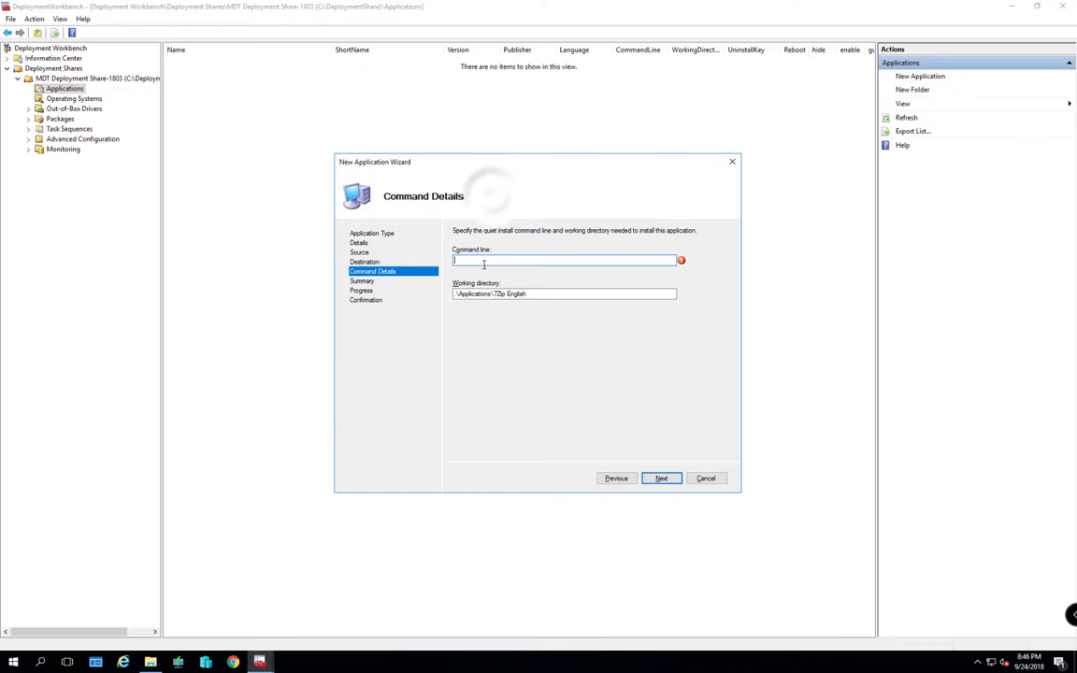
key("ctrl+v")
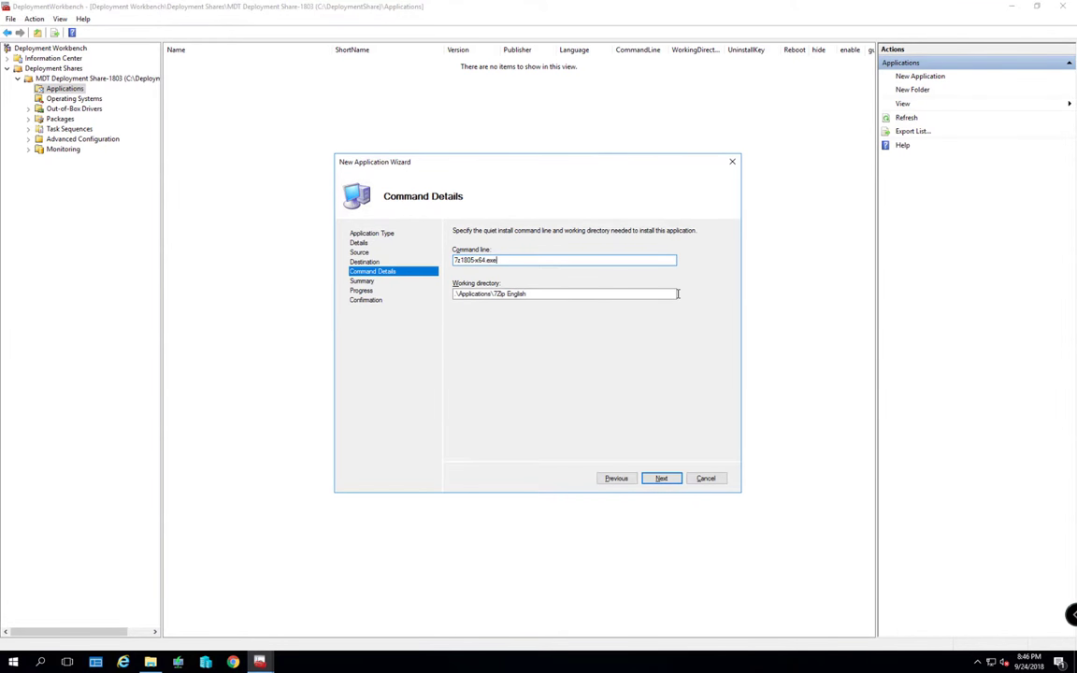
Run the 7Zip import and close the finished wizard
left_click(661, 478)
left_click(661, 479)
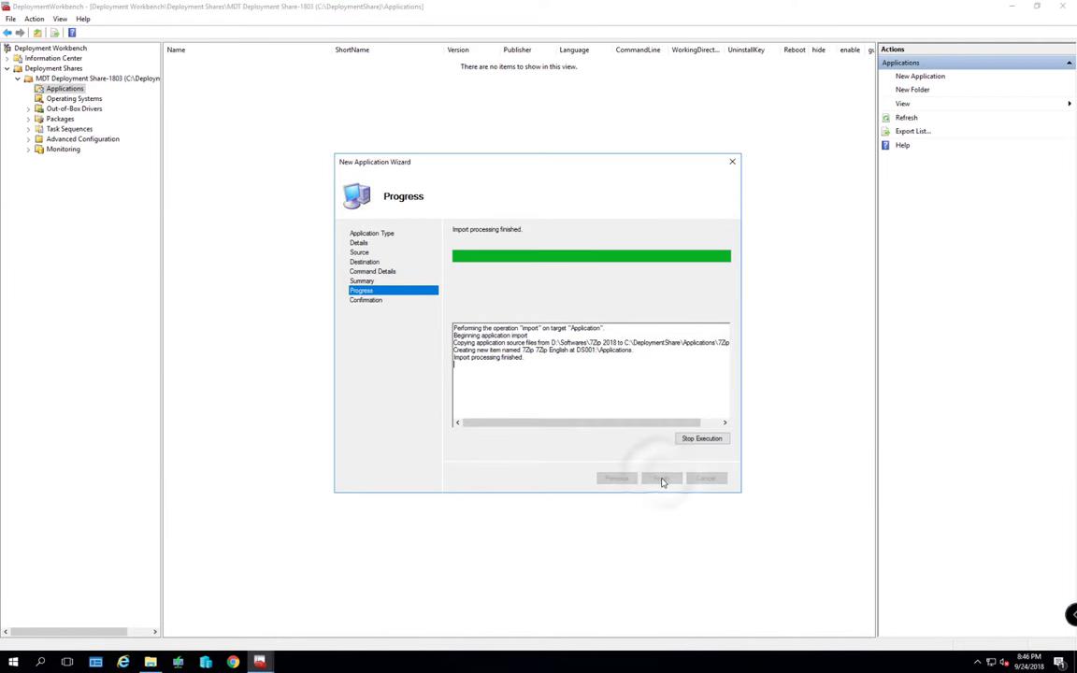
left_click(661, 479)
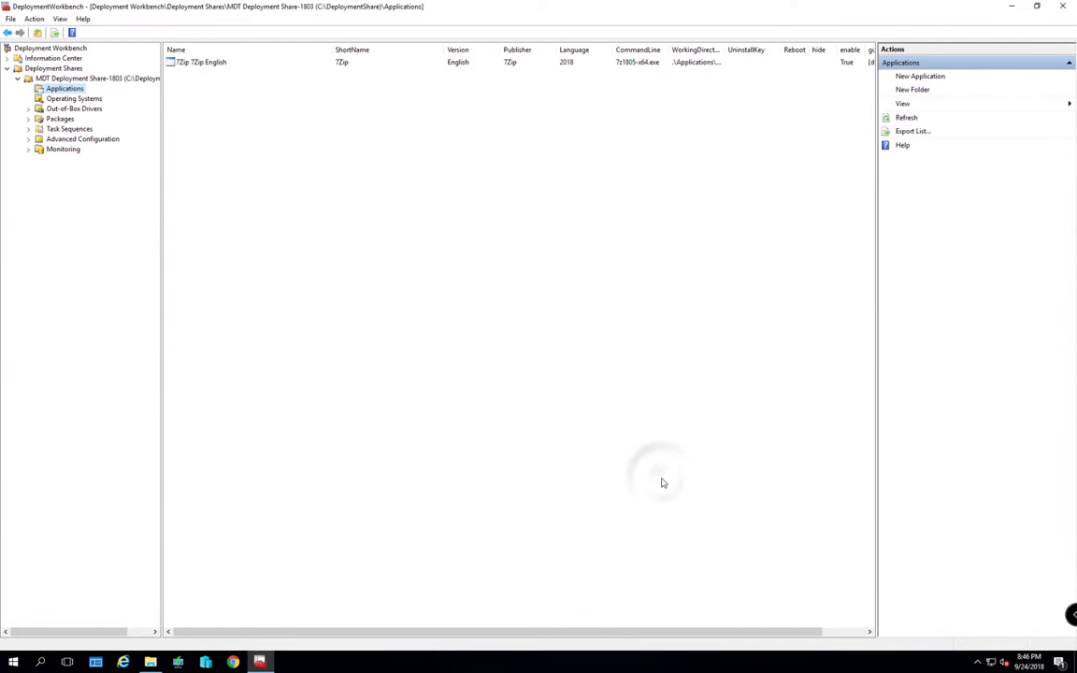
Start another new application with source files
right_click(75, 88)
left_click(105, 96)
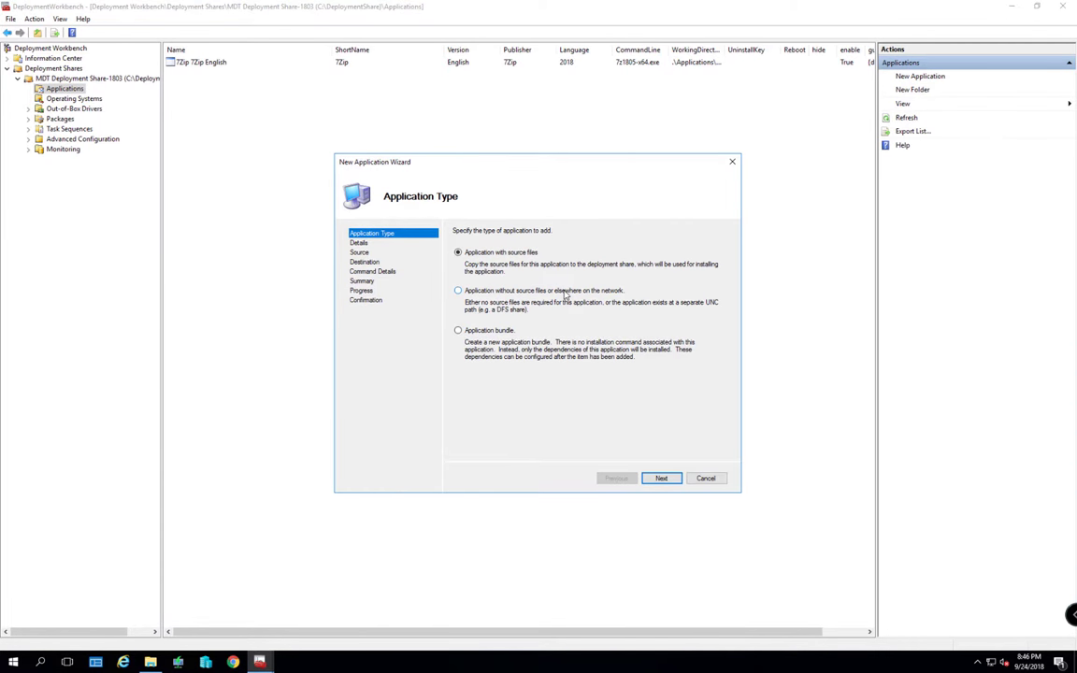
left_click(661, 481)
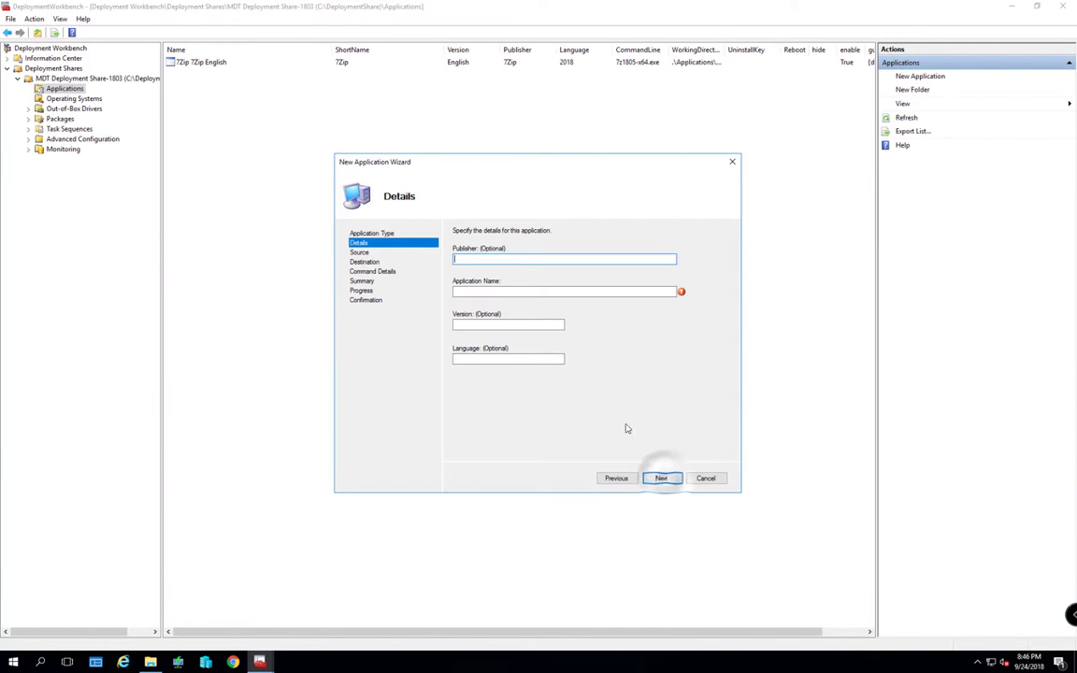
Fill in publisher Adobe, name Acrobat Reader, version DC and language 2018 from the folder name
left_click(150, 662)
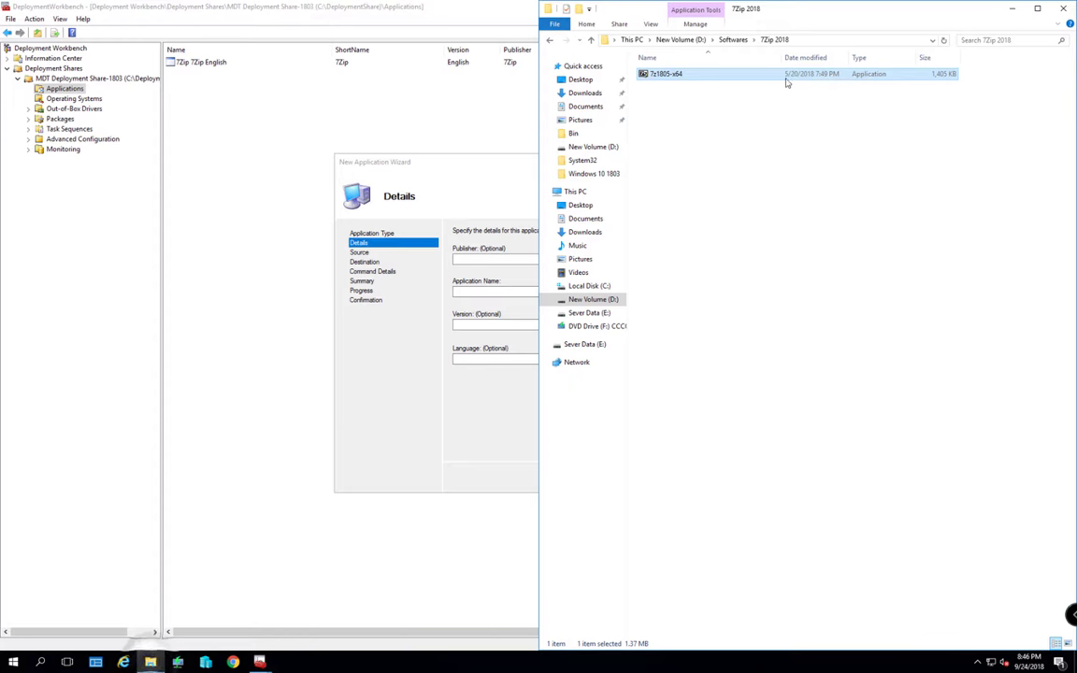
left_click_drag(795, 10, 806, 109)
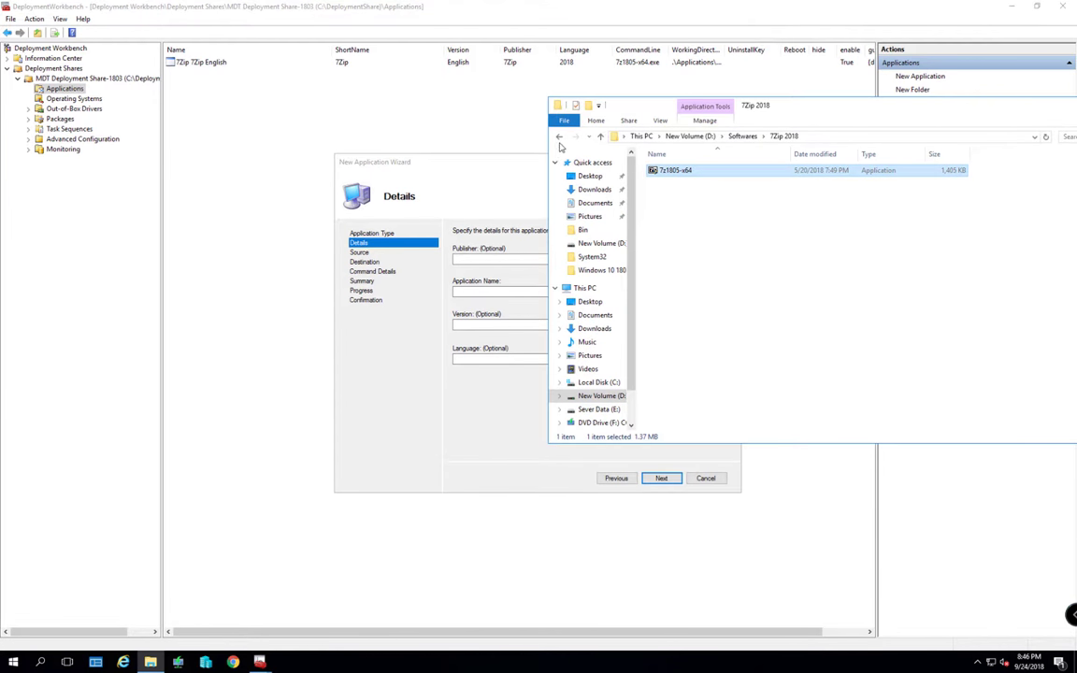
left_click(559, 137)
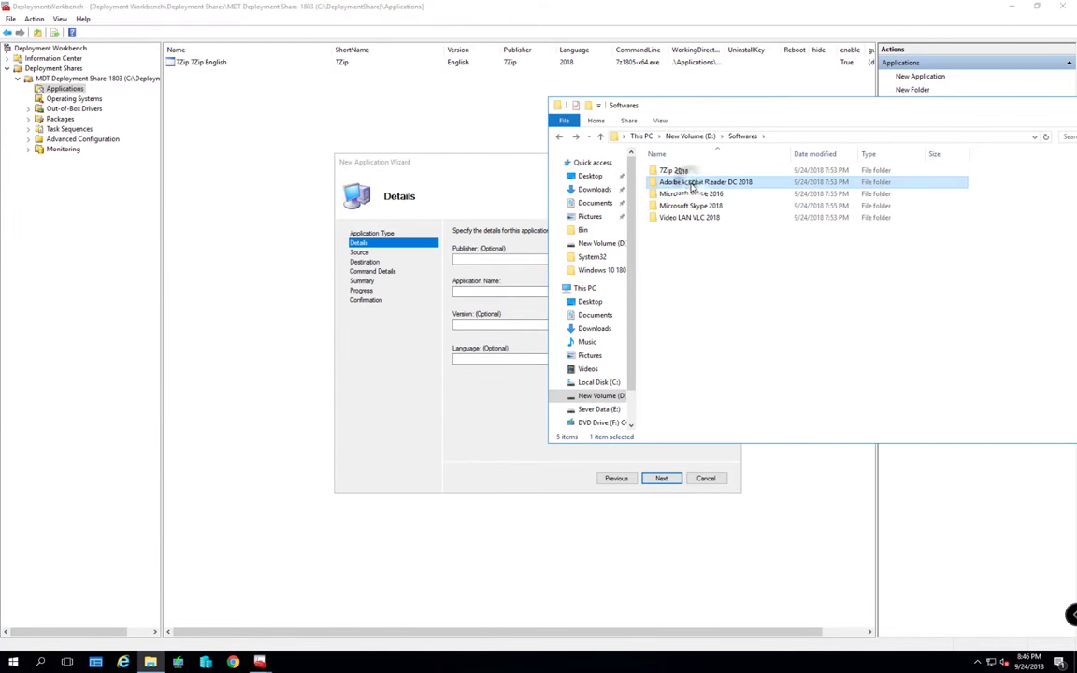
left_click(691, 184)
key("ctrl+c")
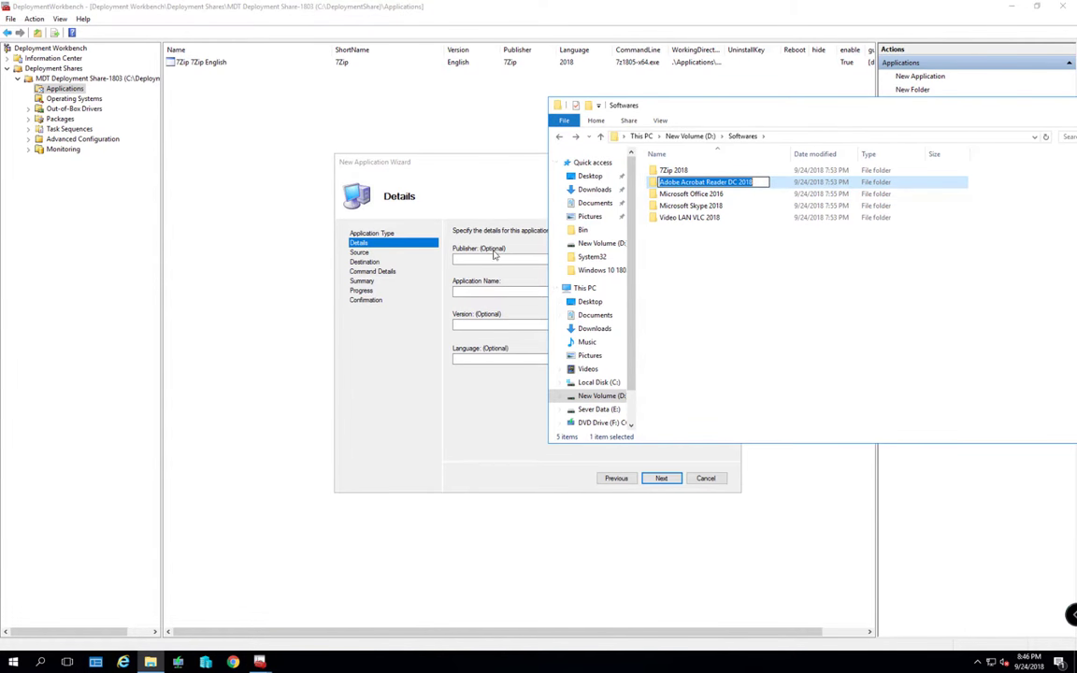
left_click(465, 258)
key("ctrl+v")
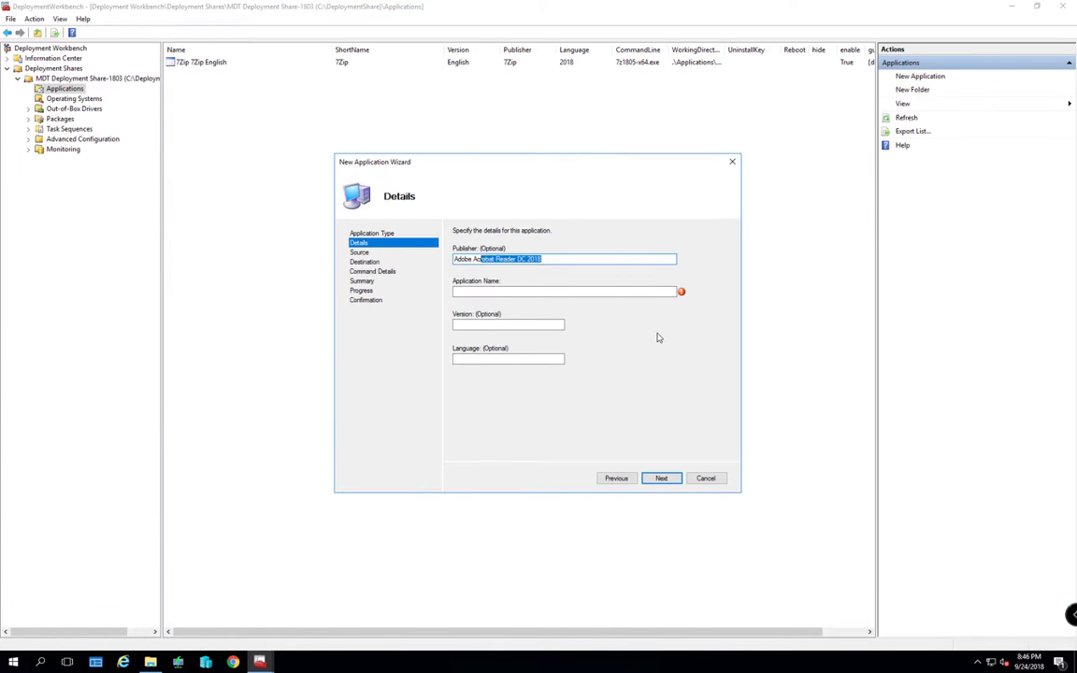
key("Delete")
key("Tab")
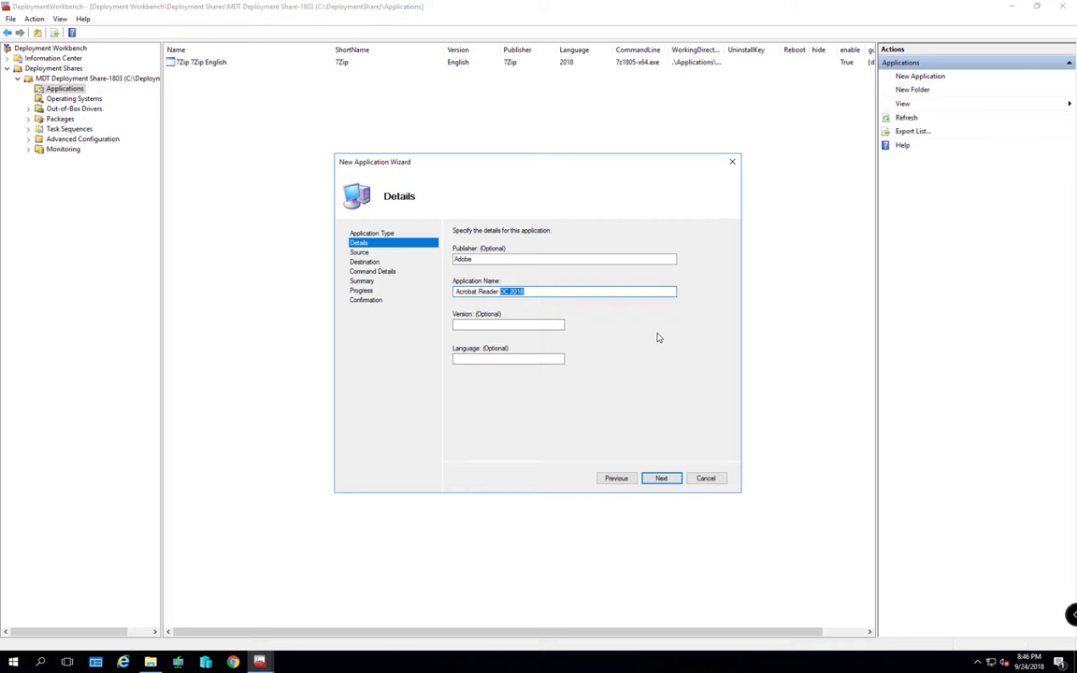
key("Tab")
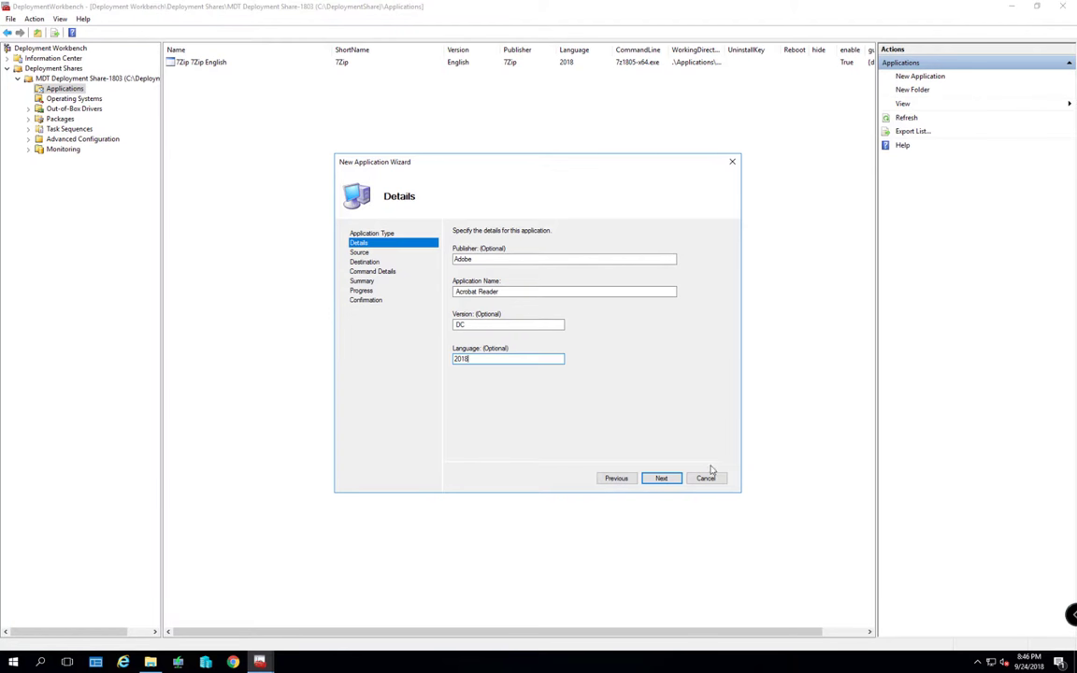
left_click(661, 477)
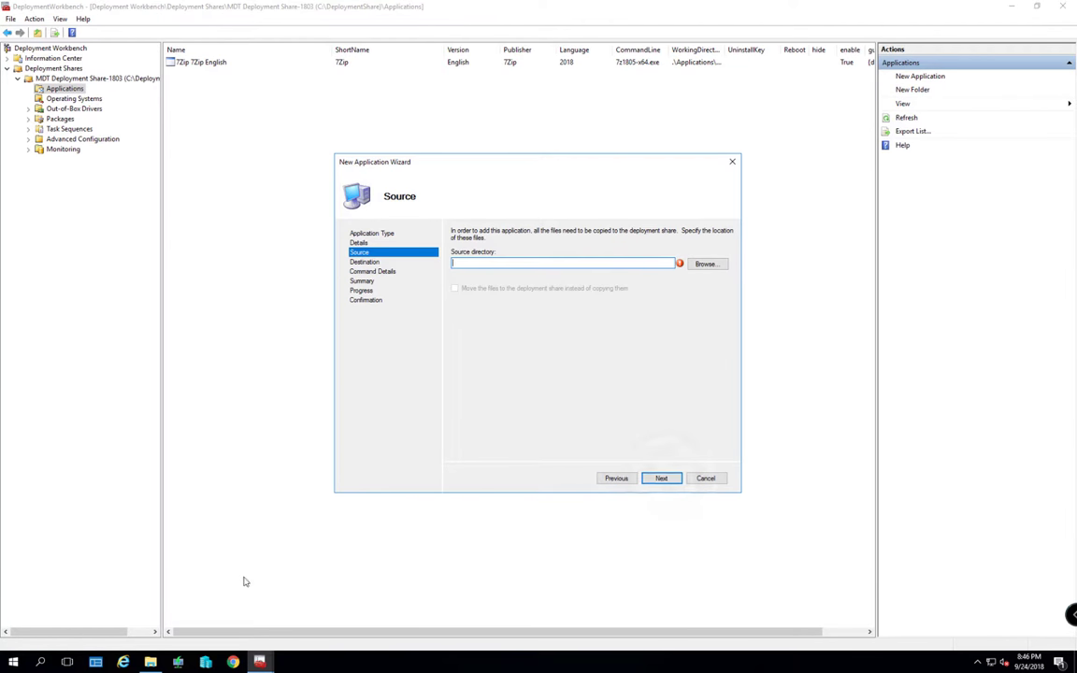
Set the source to D:\Softwares\Adobe Acrobat Reader DC 2018 and keep the default destination folder
left_click(150, 661)
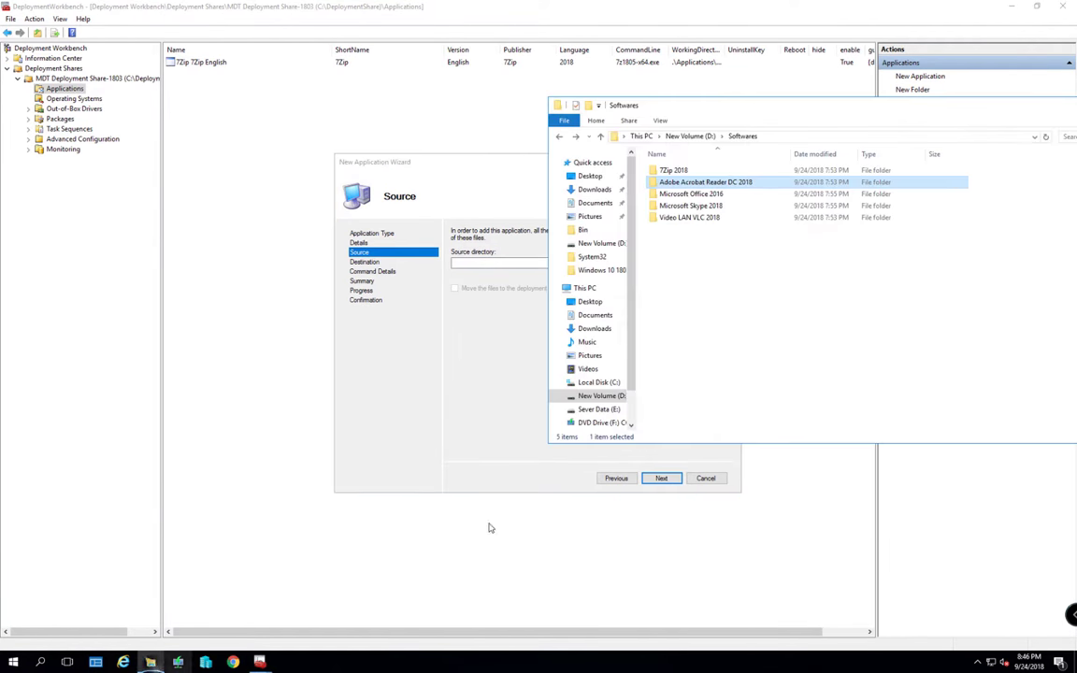
double_click(720, 184)
left_click(790, 137)
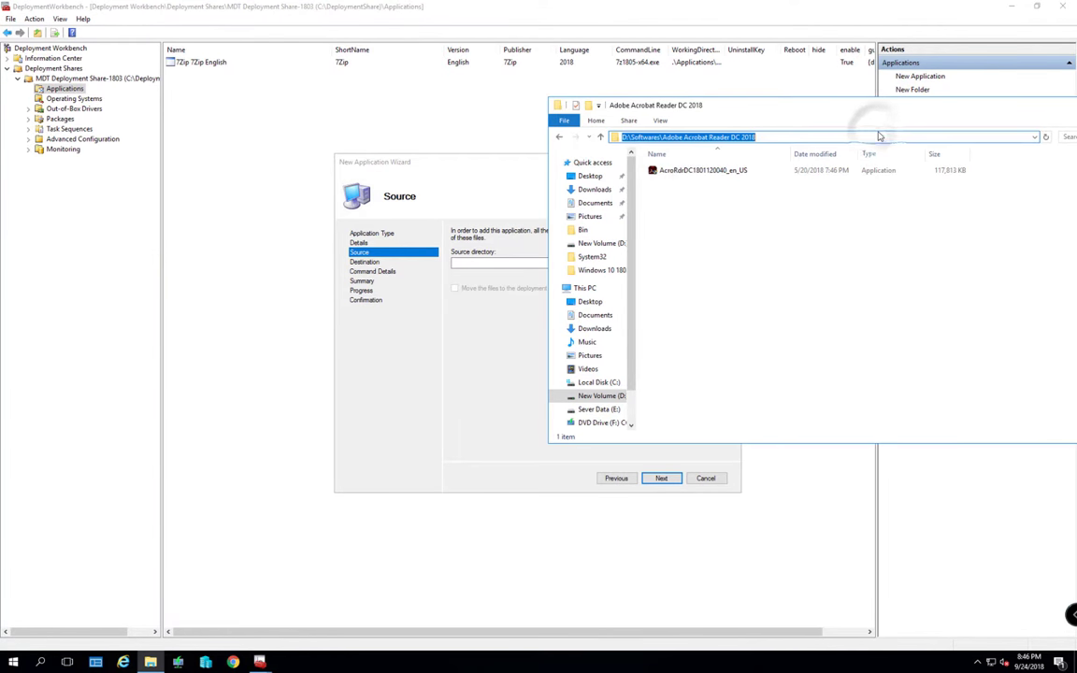
key("ctrl+c")
left_click(510, 261)
key("ctrl+v")
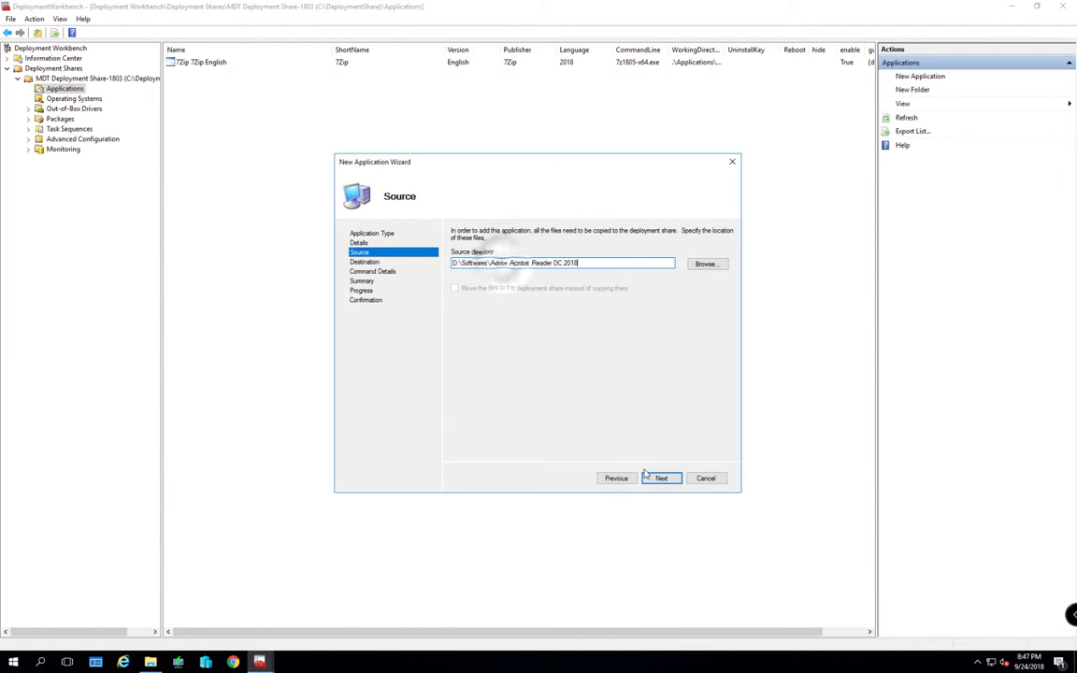
left_click(661, 478)
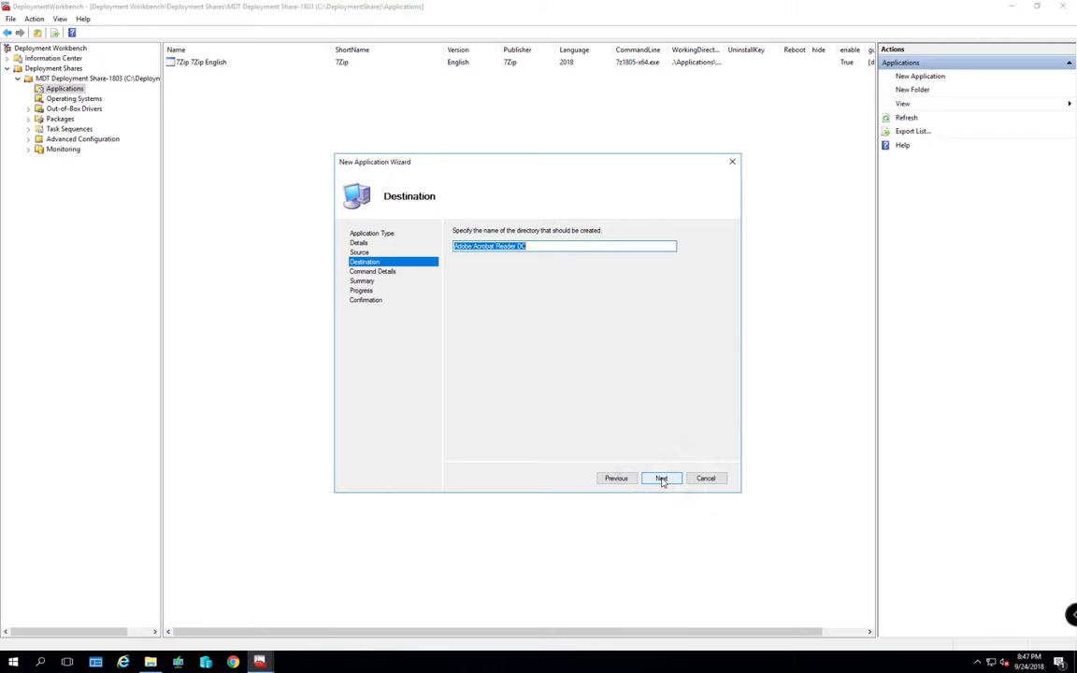
left_click(661, 478)
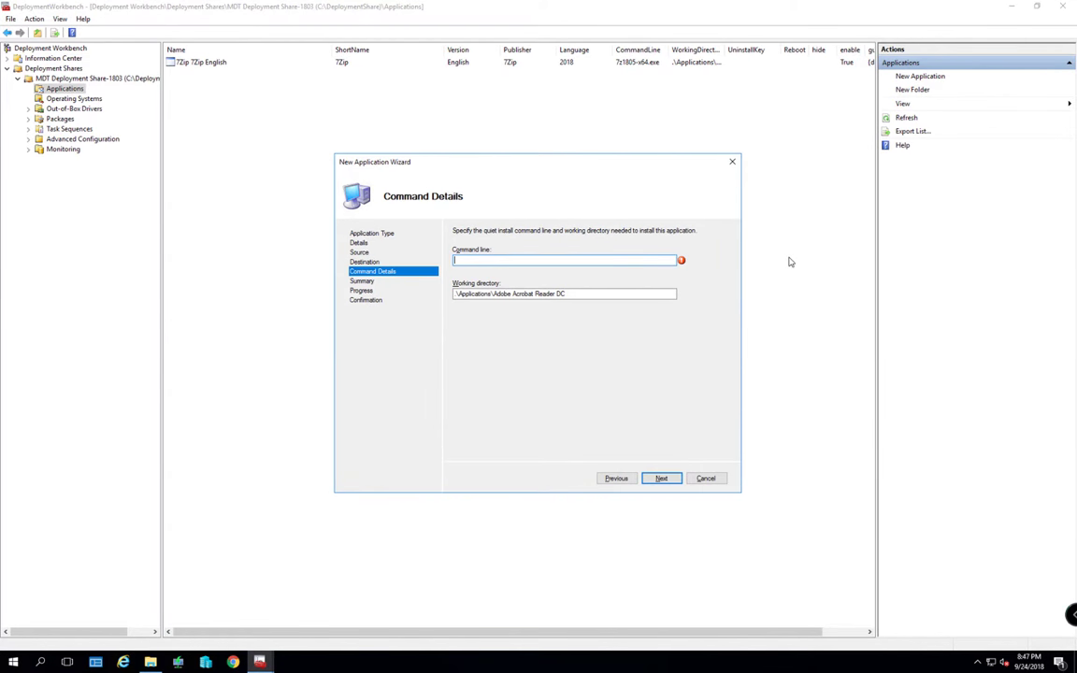
key("alt+Tab")
key("Tab")
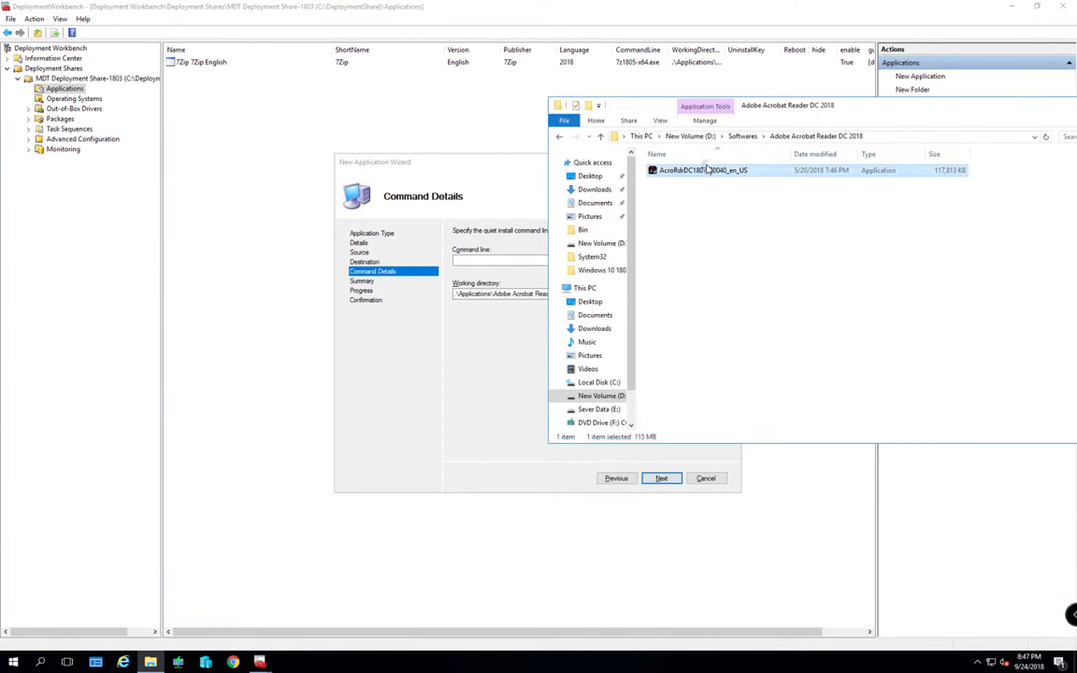
left_click(707, 170)
key("End")
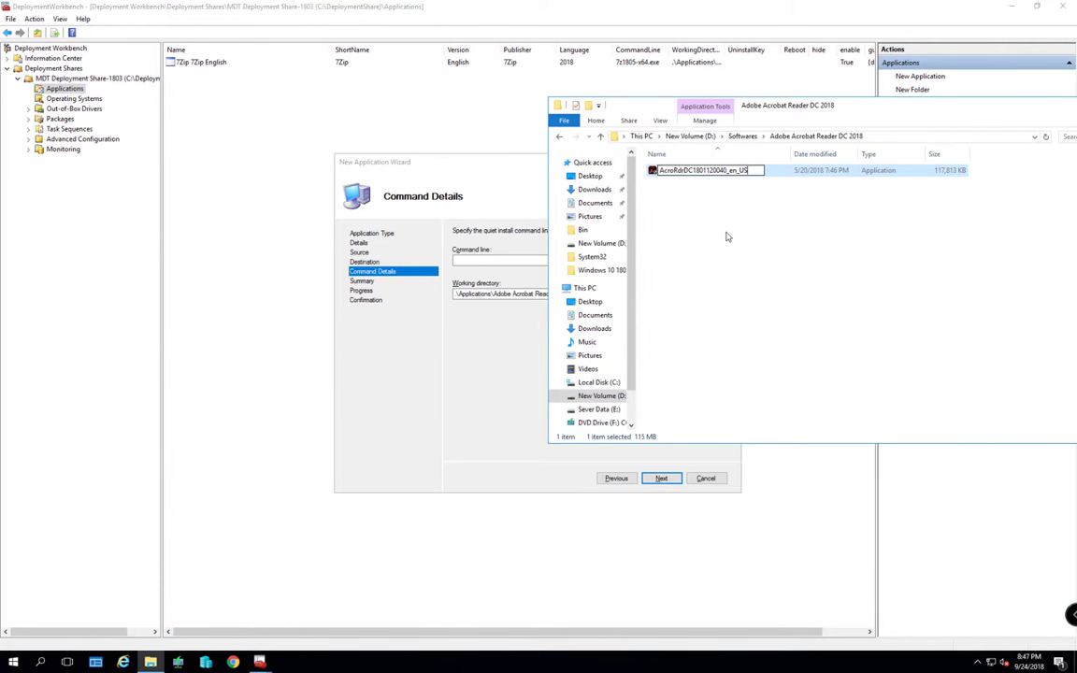
key("ctrl+a")
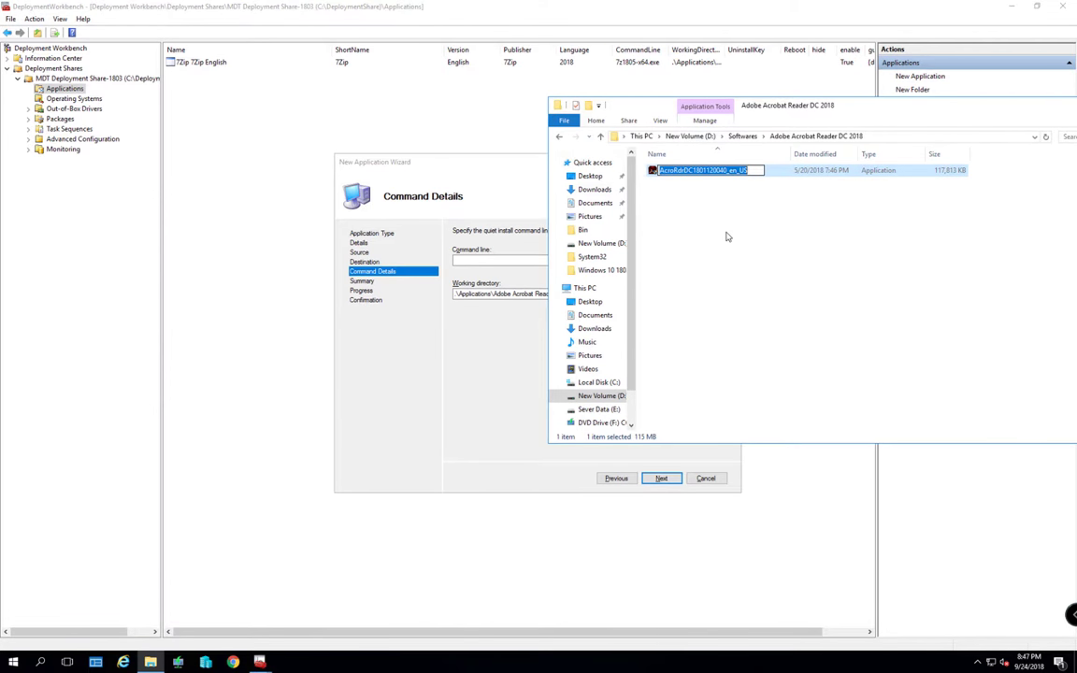
key("ctrl+c")
left_click(543, 258)
key("ctrl+v")
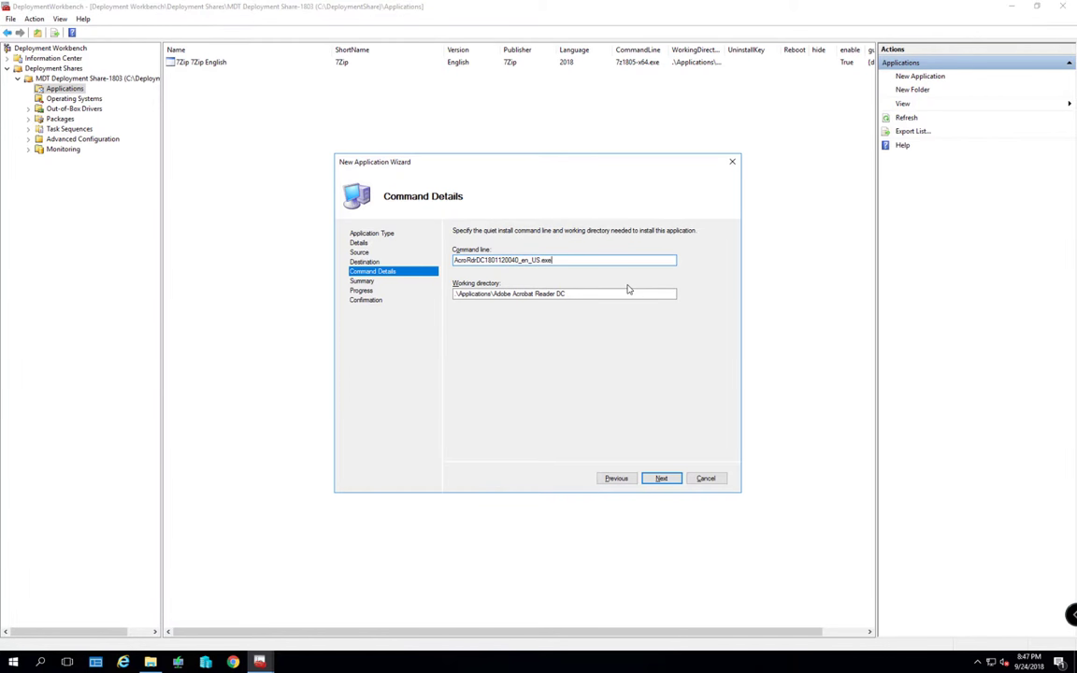
Run the Acrobat Reader import and close the finished wizard
left_click(660, 479)
left_click(662, 477)
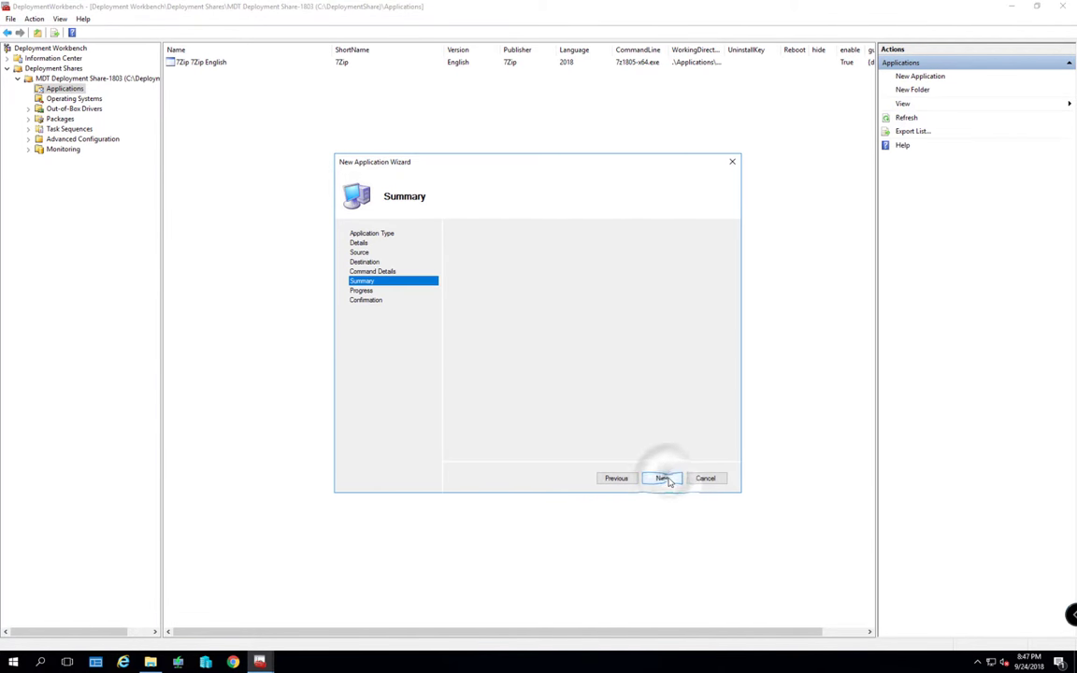
left_click(664, 478)
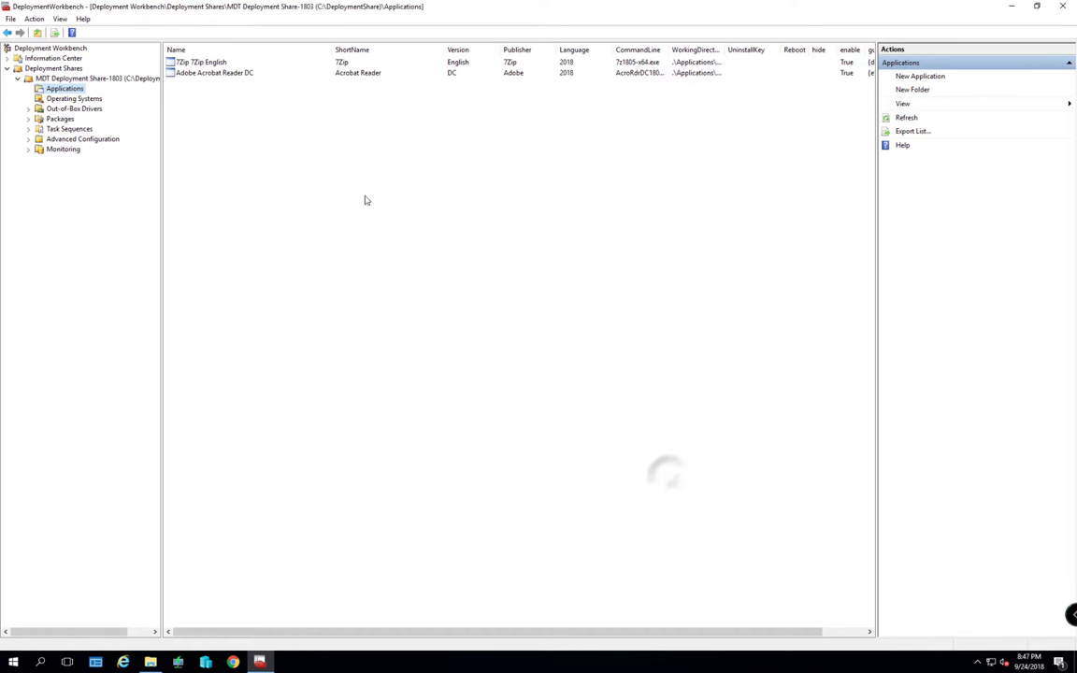
Start a third source-files application and open the D:\Softwares\Microsoft Office 2016 folder
right_click(86, 90)
left_click(105, 97)
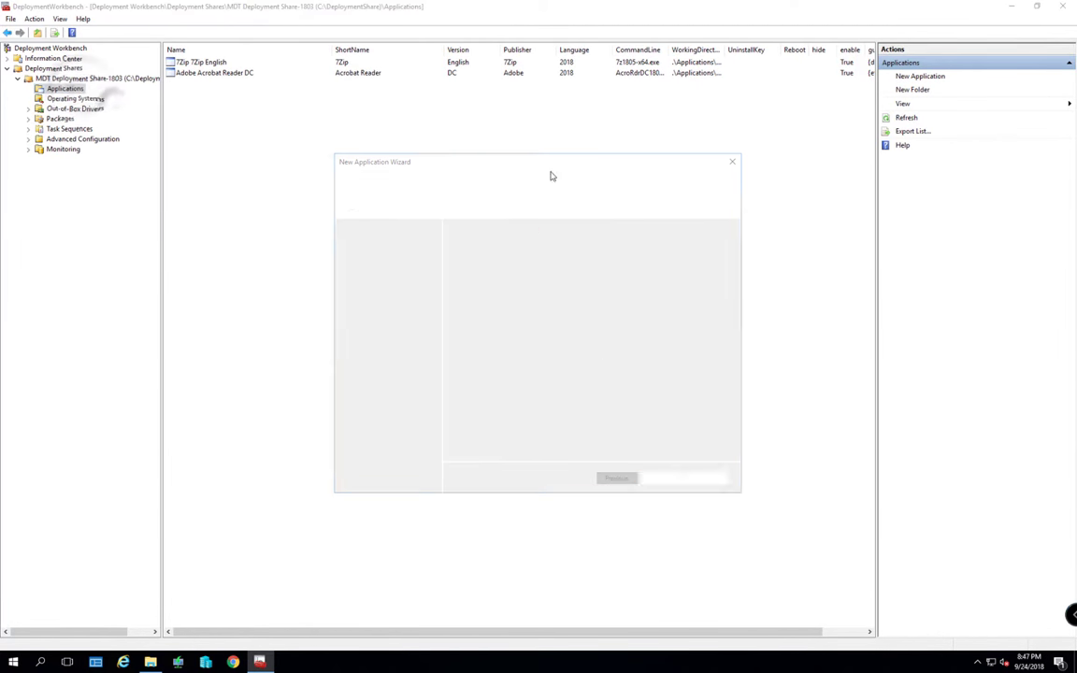
left_click(661, 478)
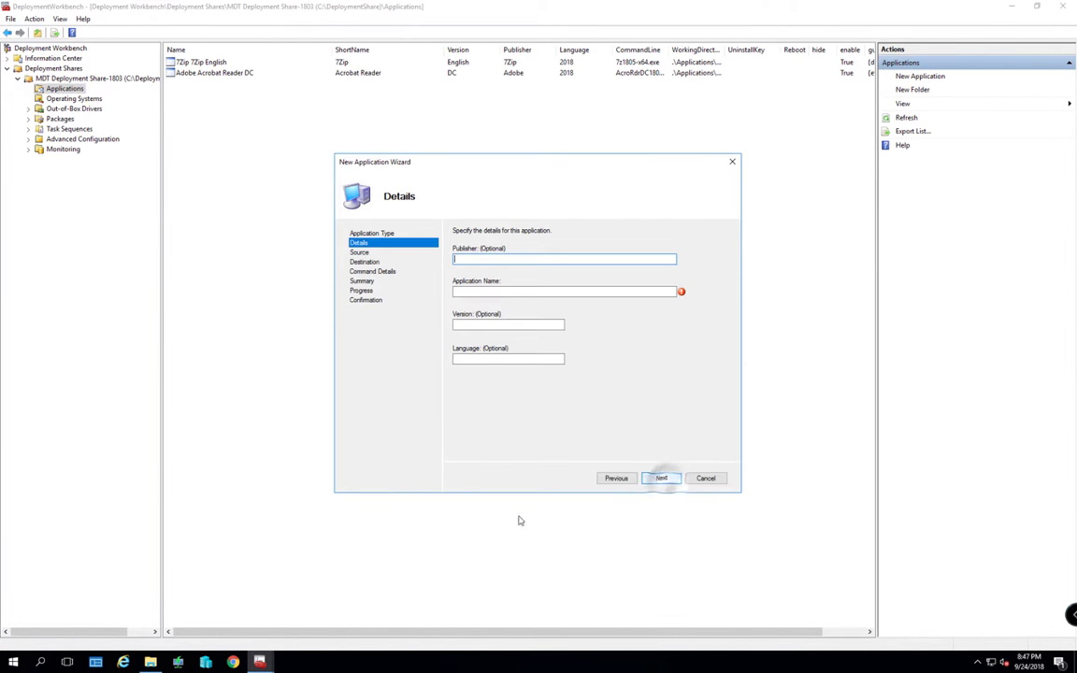
left_click(150, 661)
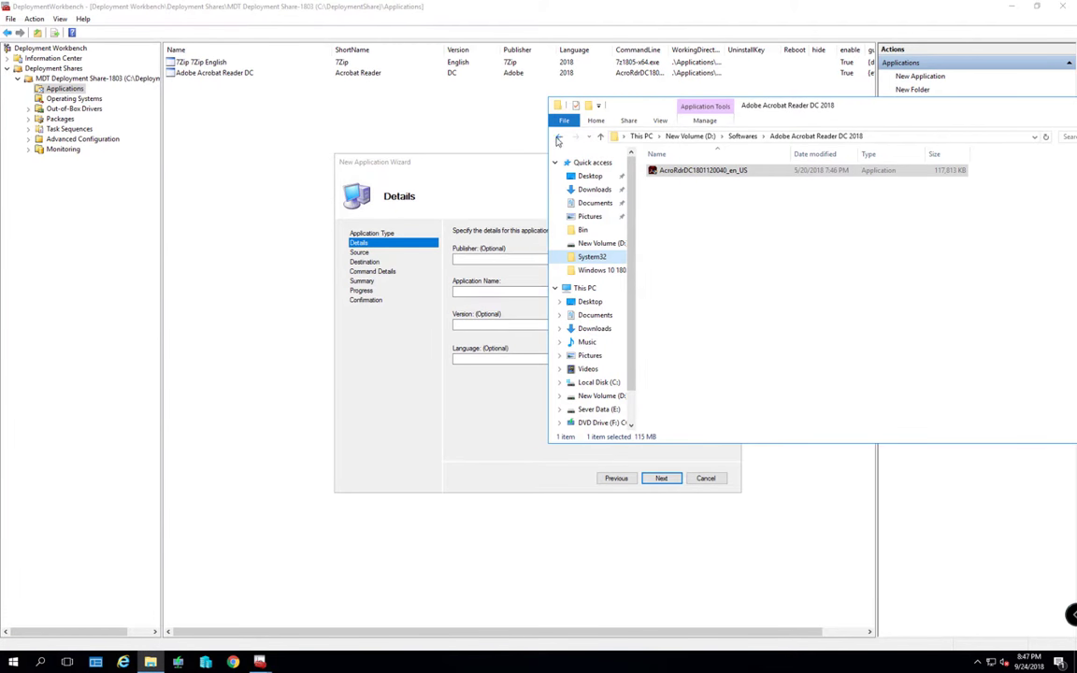
left_click(600, 136)
double_click(680, 195)
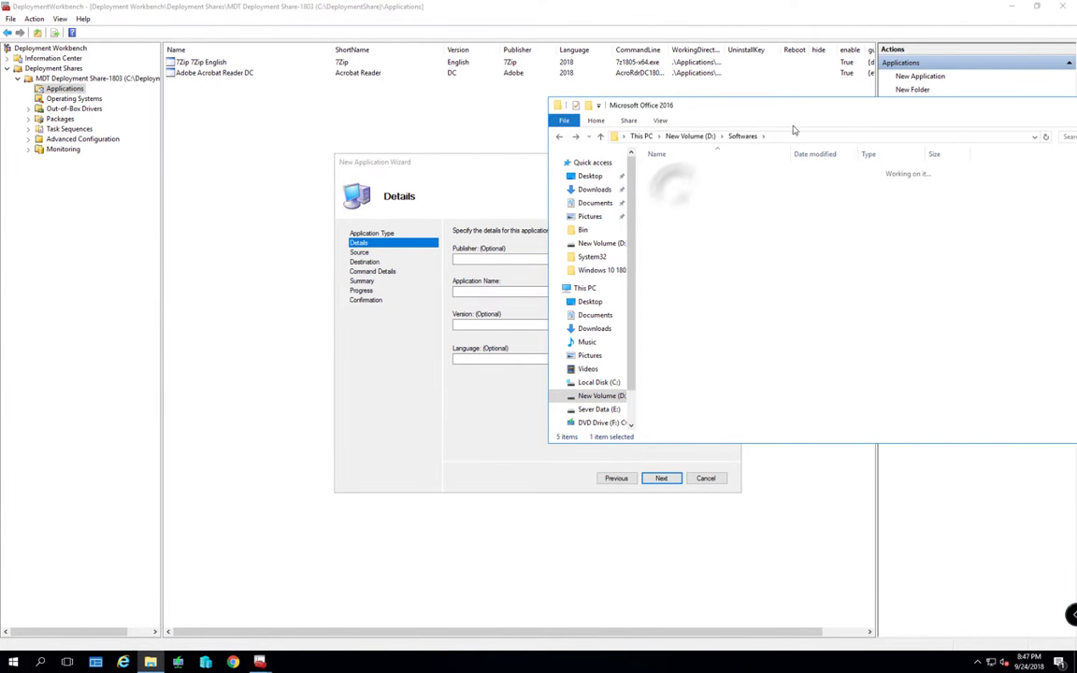
left_click(857, 139)
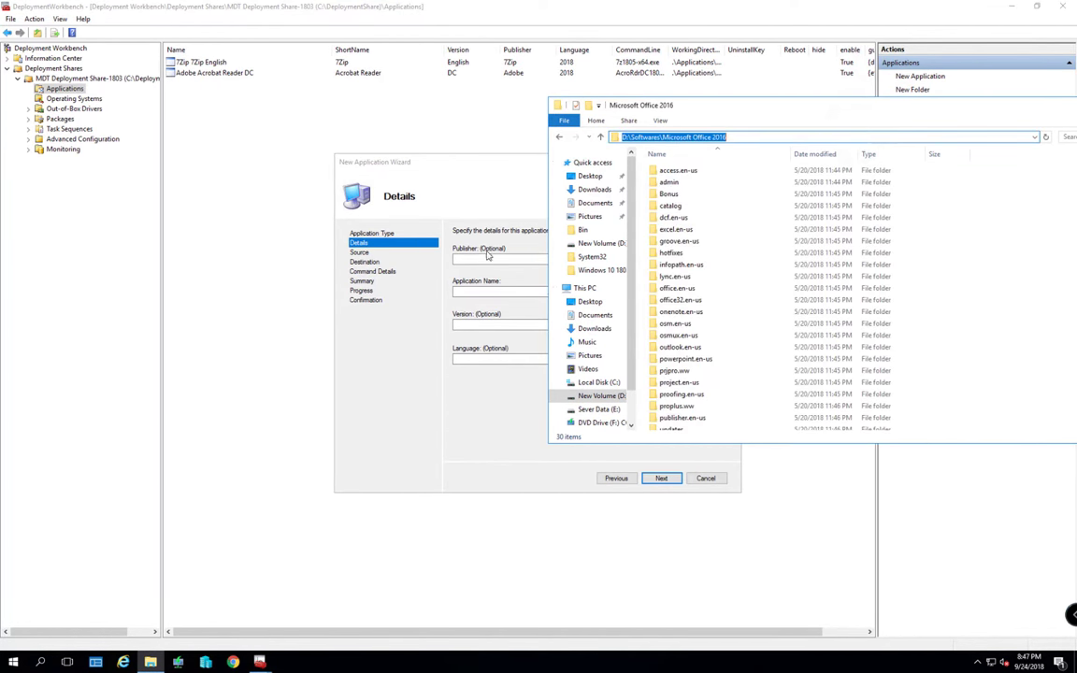
key("alt+F4")
Enter publisher Microsoft, name Office, version 2016 and language English, then continue
type("Micros")
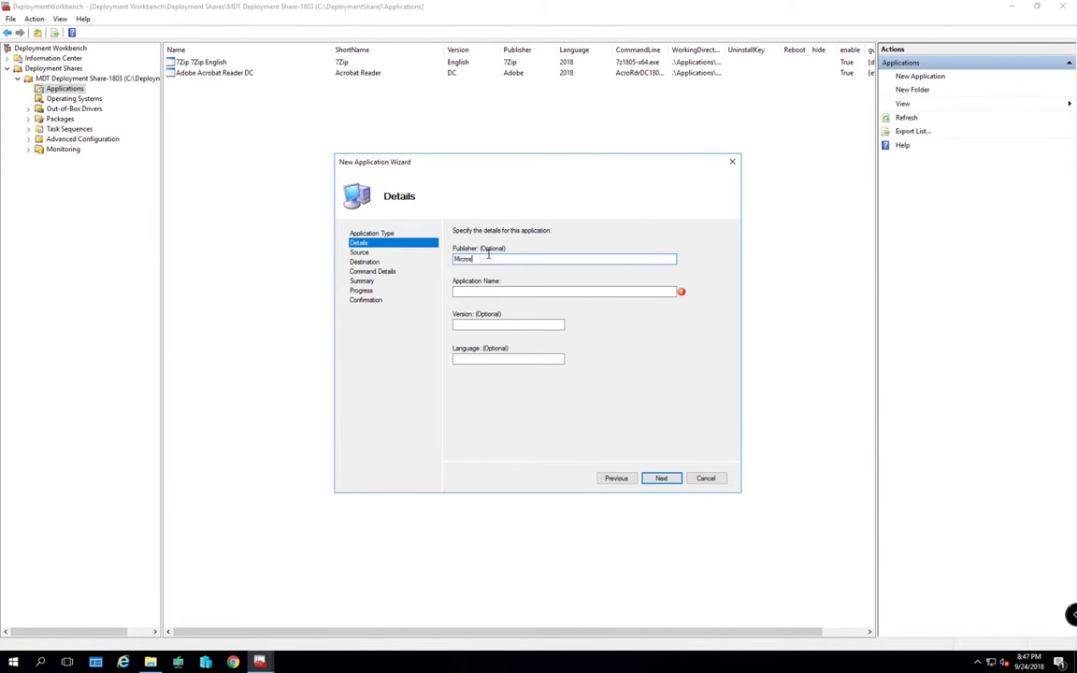
type("oft")
key("Tab")
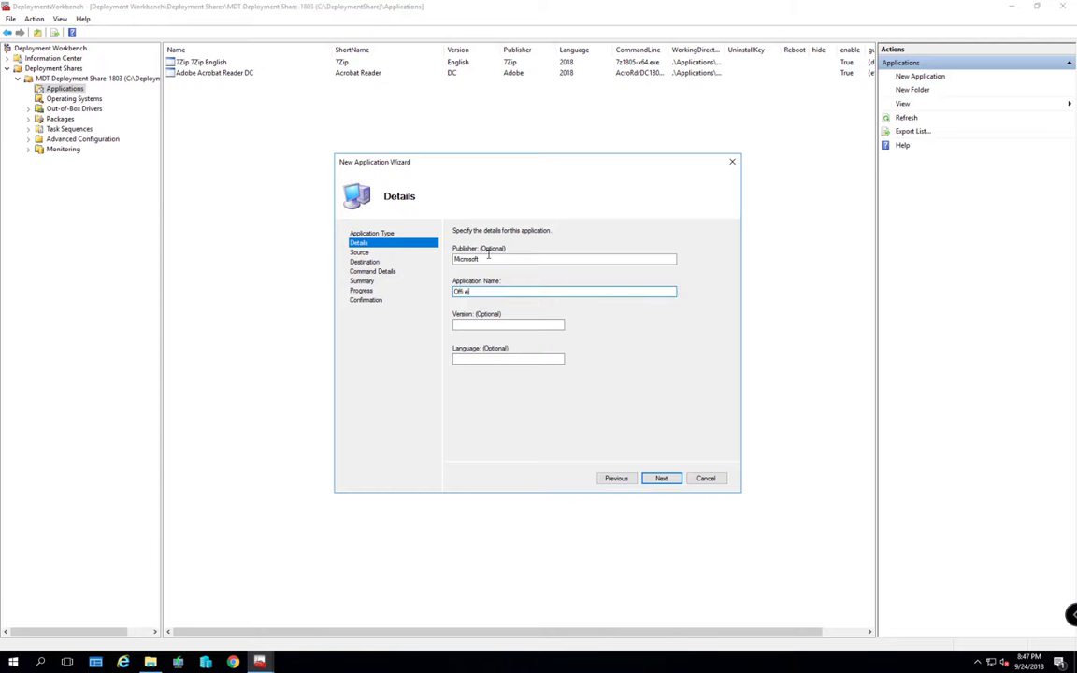
type("Office")
key("Tab")
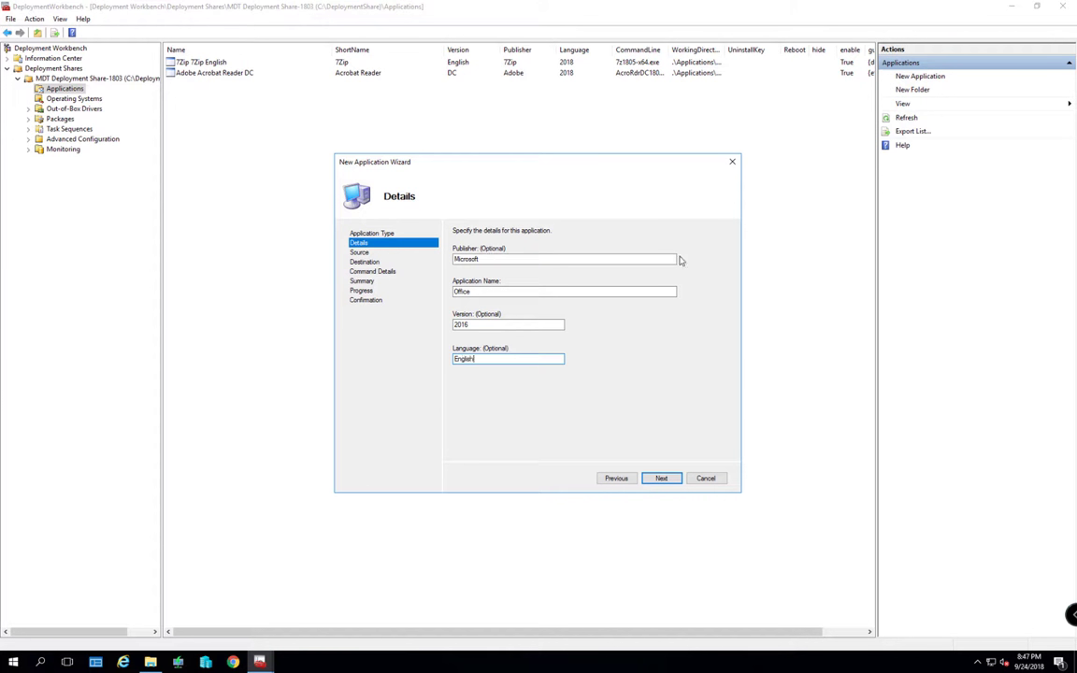
left_click(660, 477)
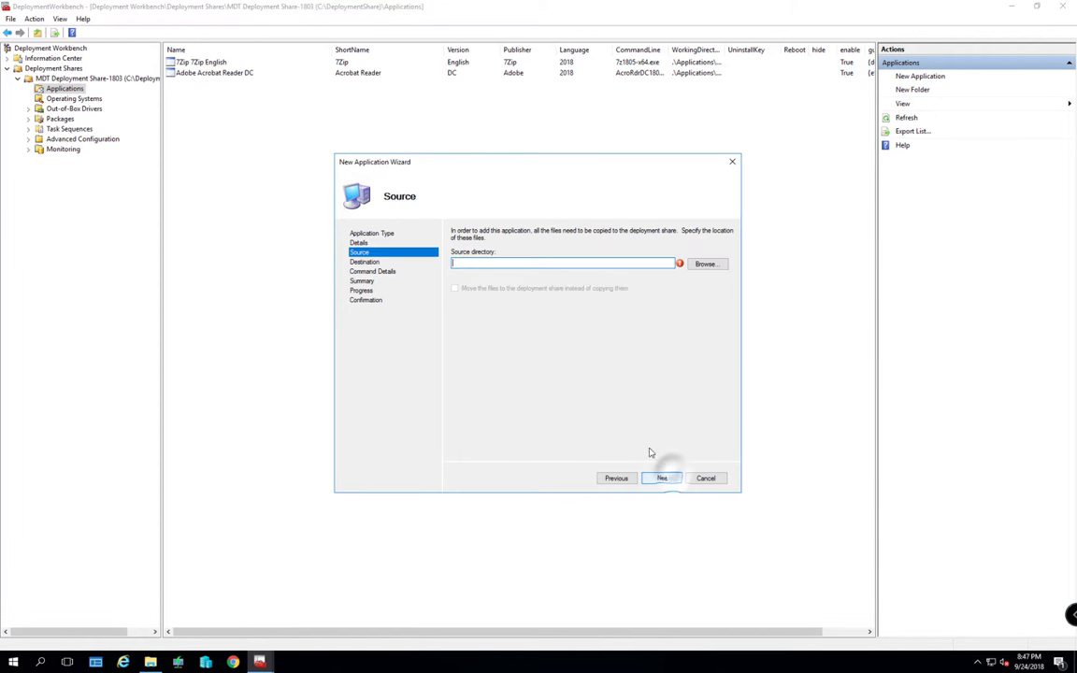
Set the source directory to D:\Softwares\Microsoft Office 2016 and keep the default destination
left_click(712, 265)
left_click(614, 454)
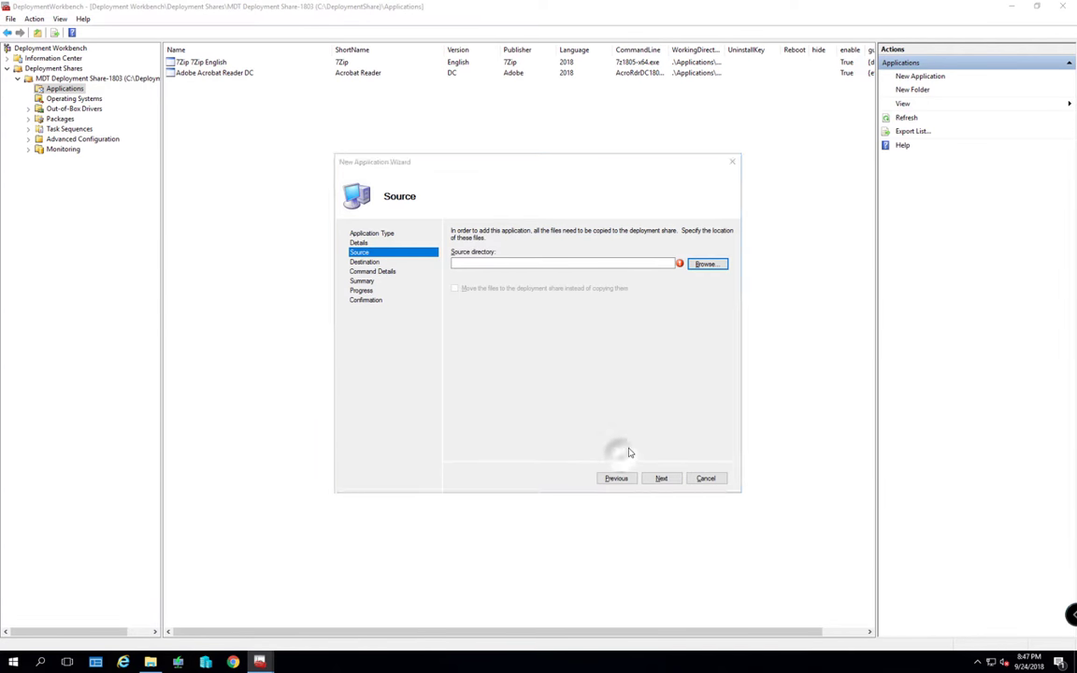
key("alt+Tab")
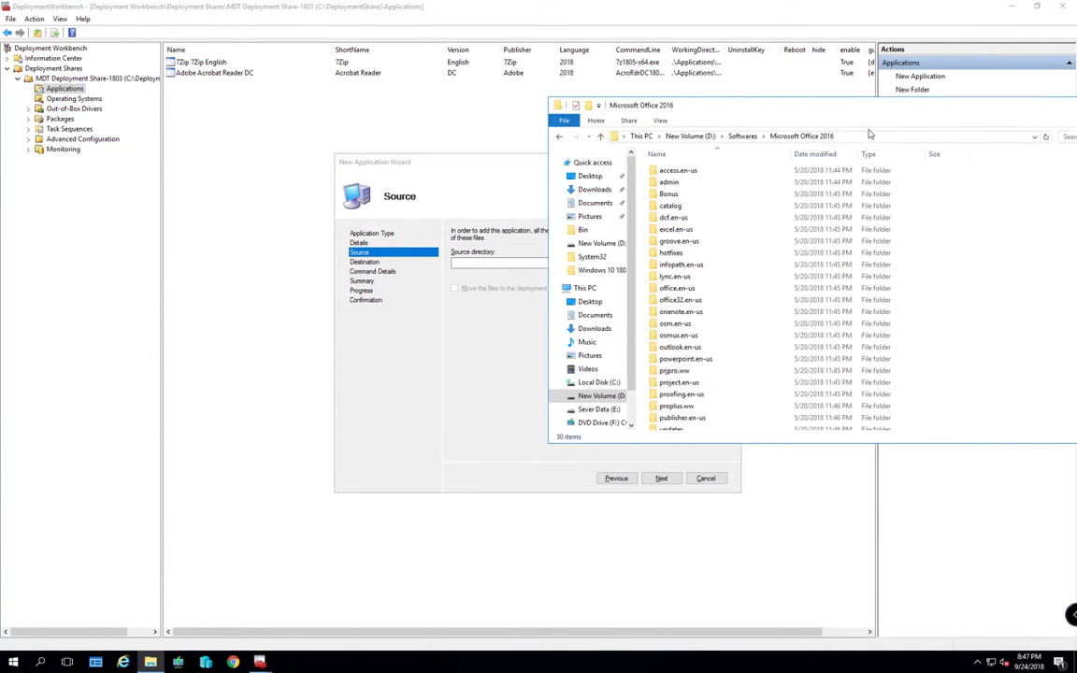
left_click(867, 140)
key("ctrl+c")
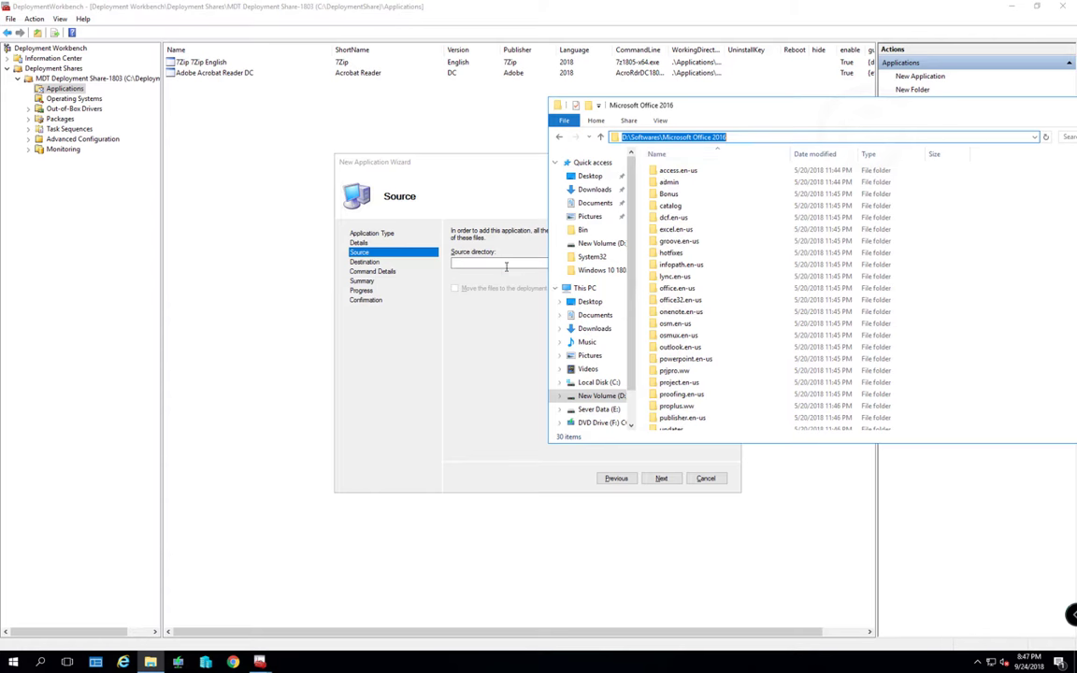
left_click(505, 263)
key("ctrl+v")
left_click(661, 478)
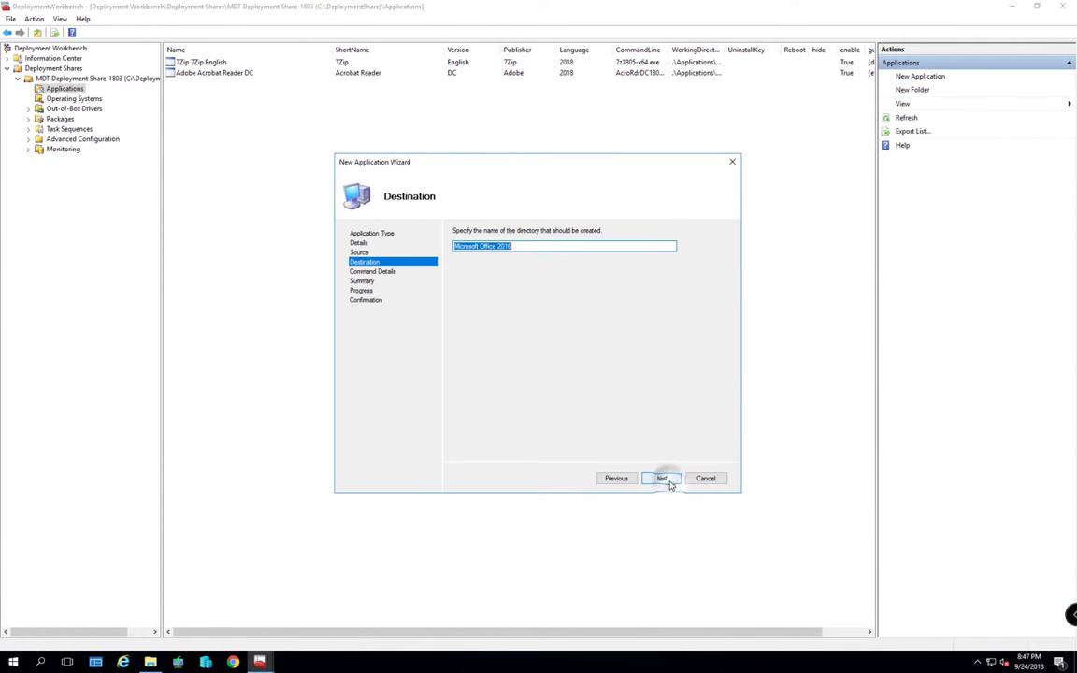
left_click(662, 478)
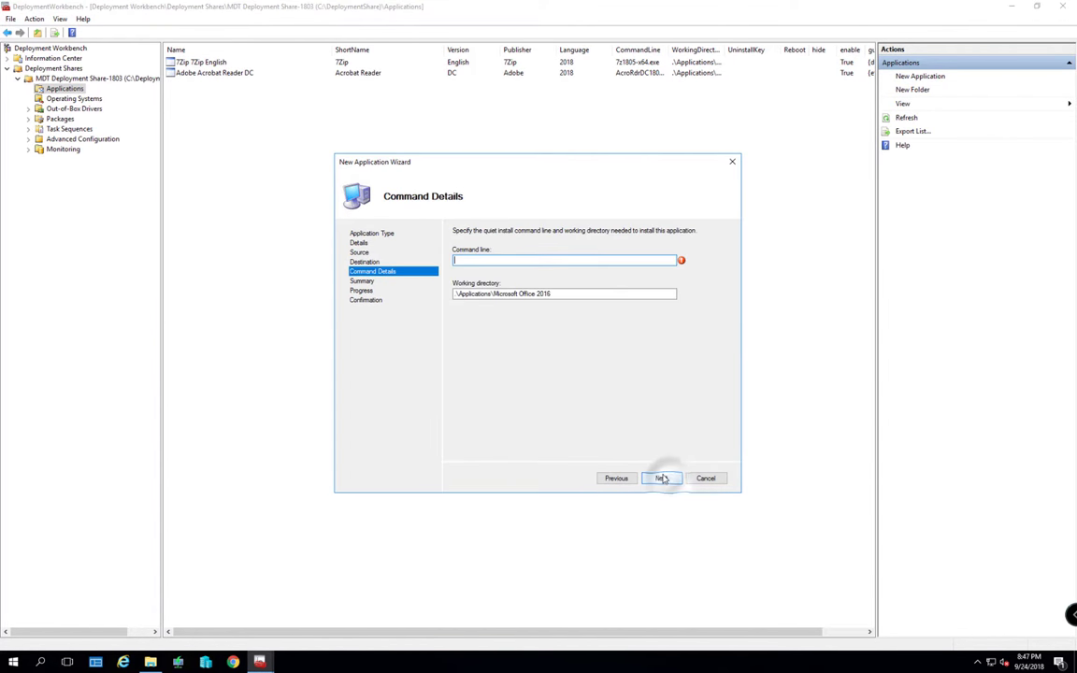
Set the install command line to setup.exe, copied from the setup file's name
key("alt+Tab")
left_click(732, 329)
scroll(733, 355, "down", 3)
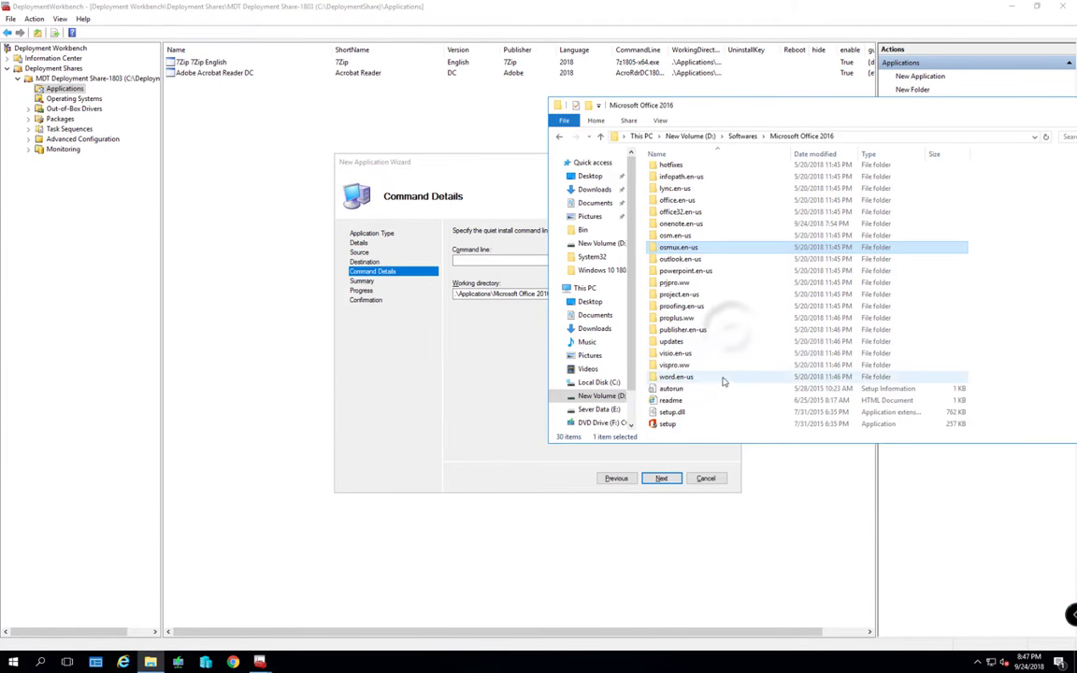
left_click(663, 423)
key("F2")
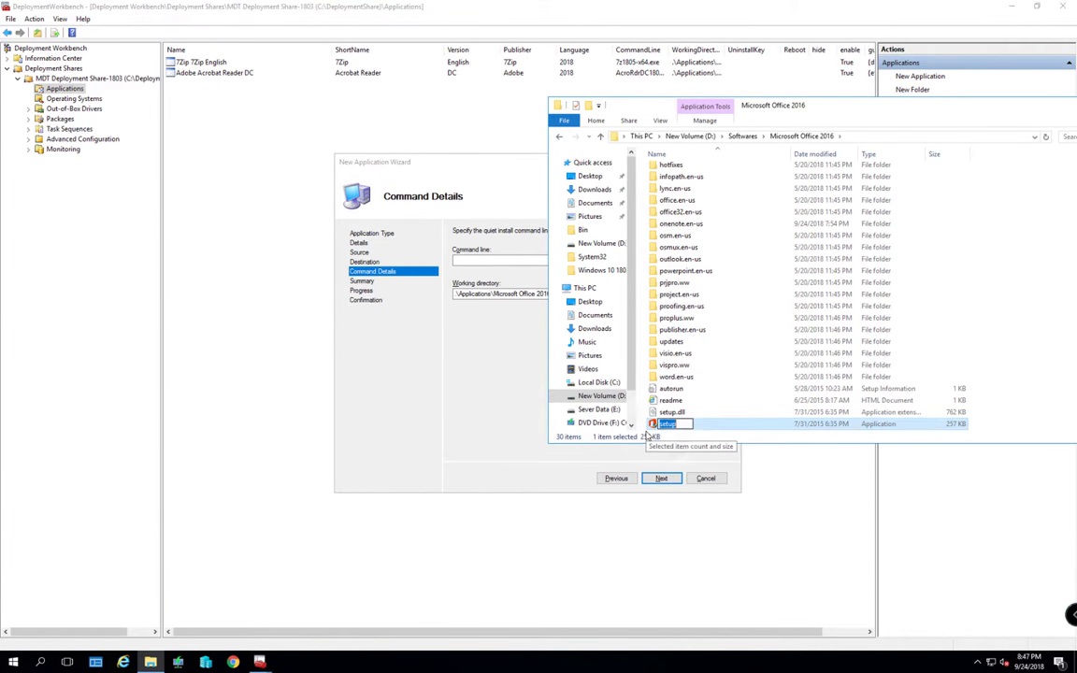
key("ctrl+c")
key("alt+Tab")
key("ctrl+v")
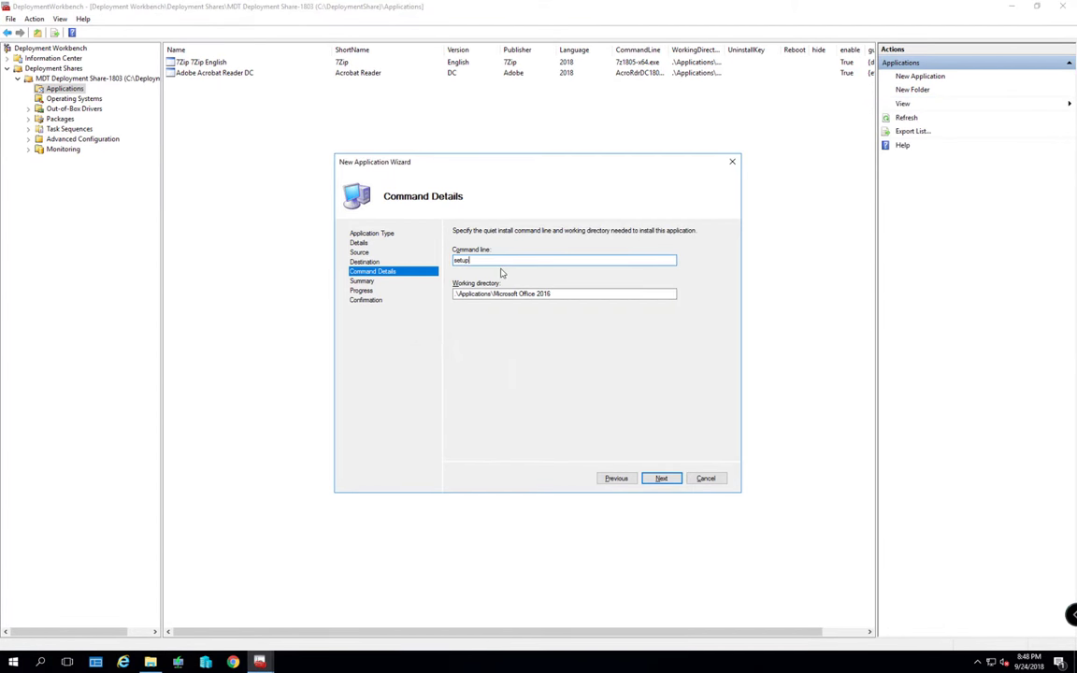
Run the Office 2016 import and close the completed wizard
left_click(660, 478)
left_click(660, 478)
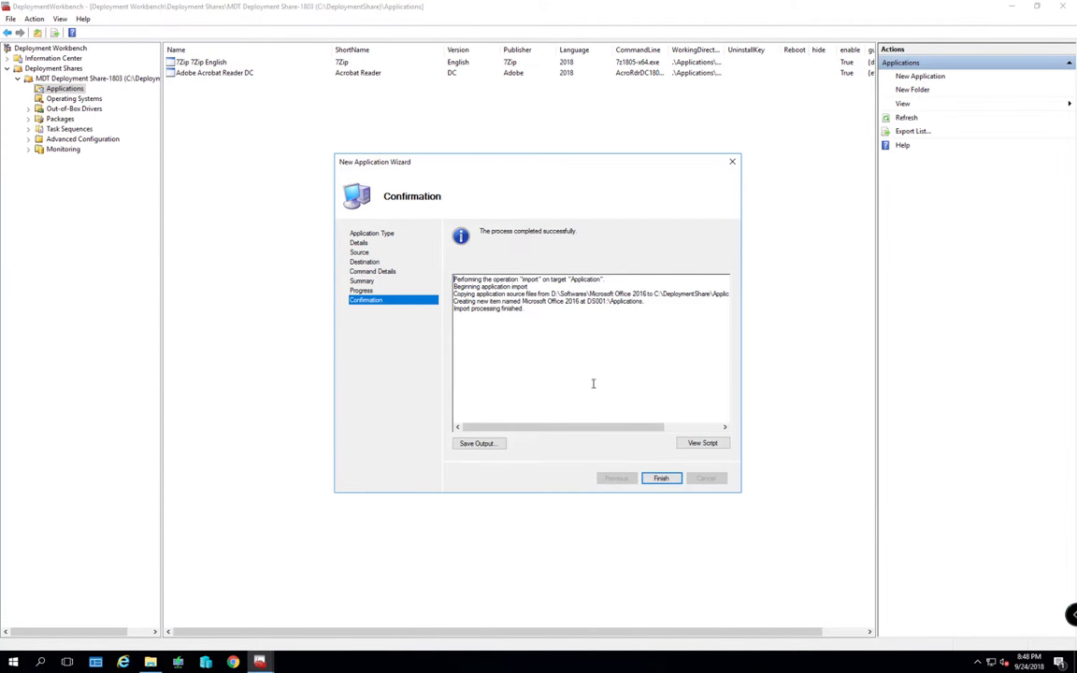
left_click(659, 479)
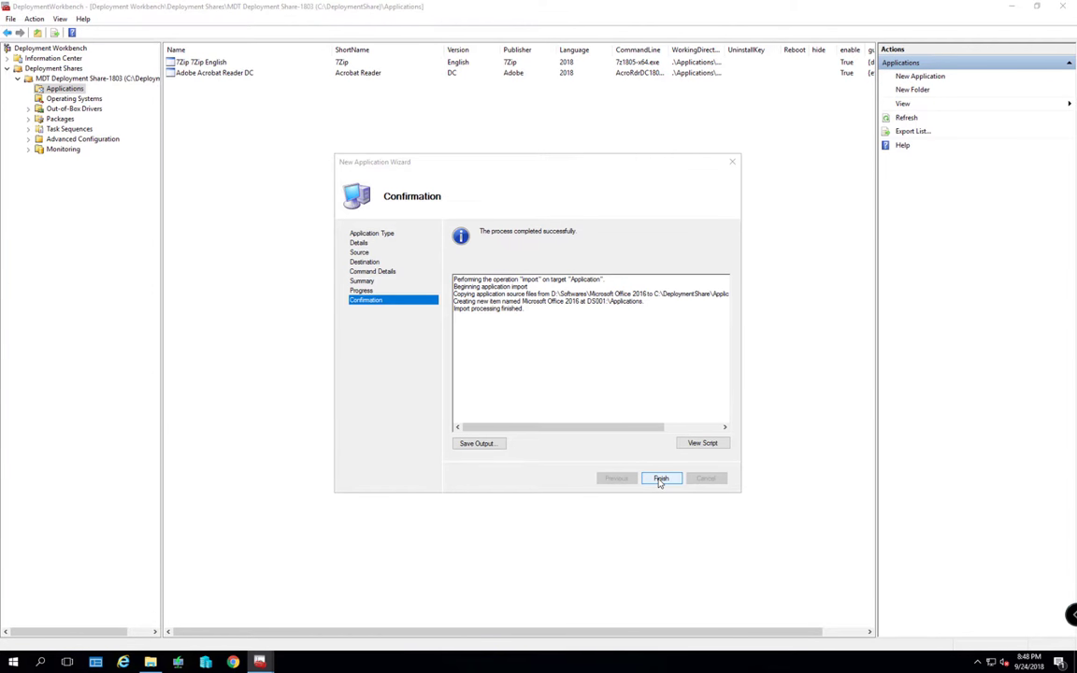
Start a fourth new application and open the Video LAN VLC 2018 folder
right_click(66, 89)
left_click(92, 100)
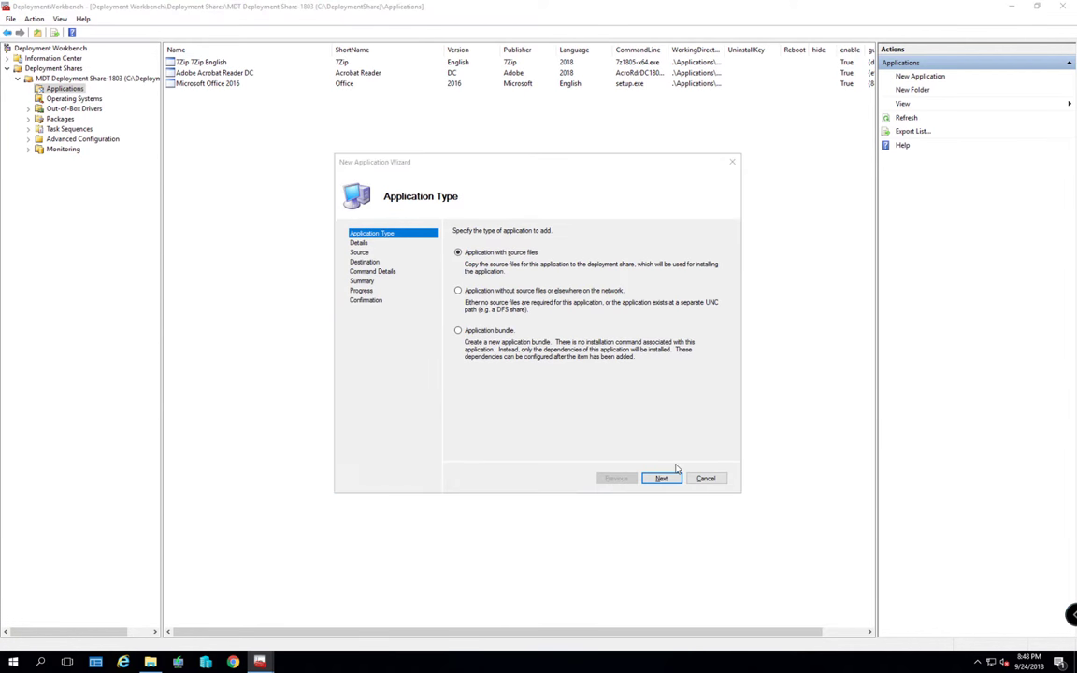
key("alt+Tab")
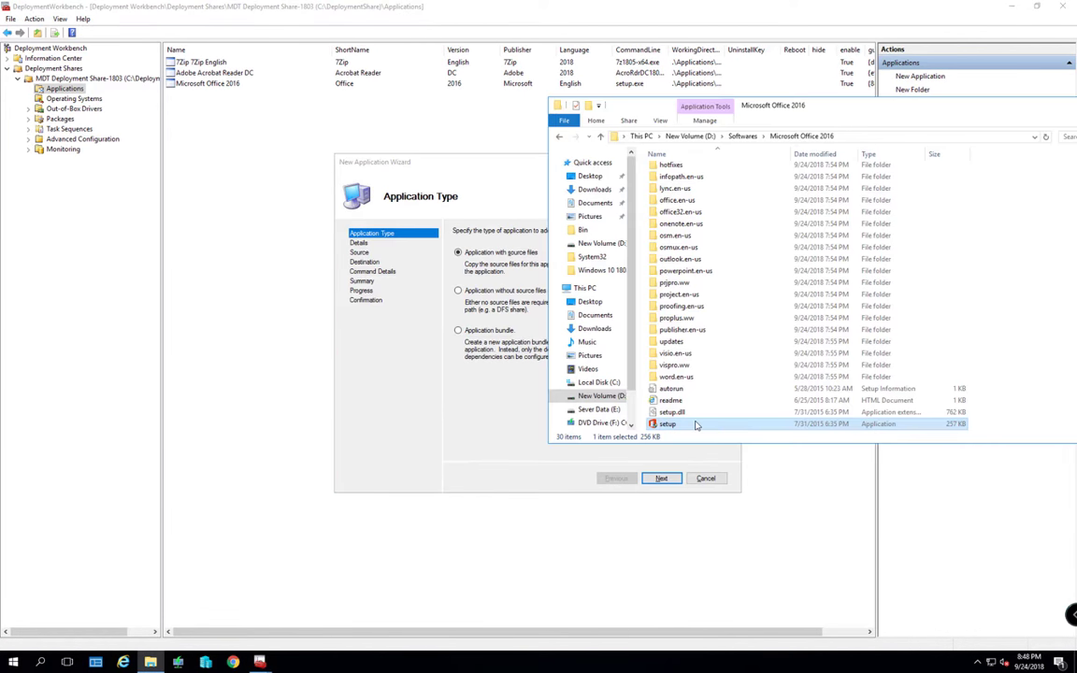
left_click(559, 136)
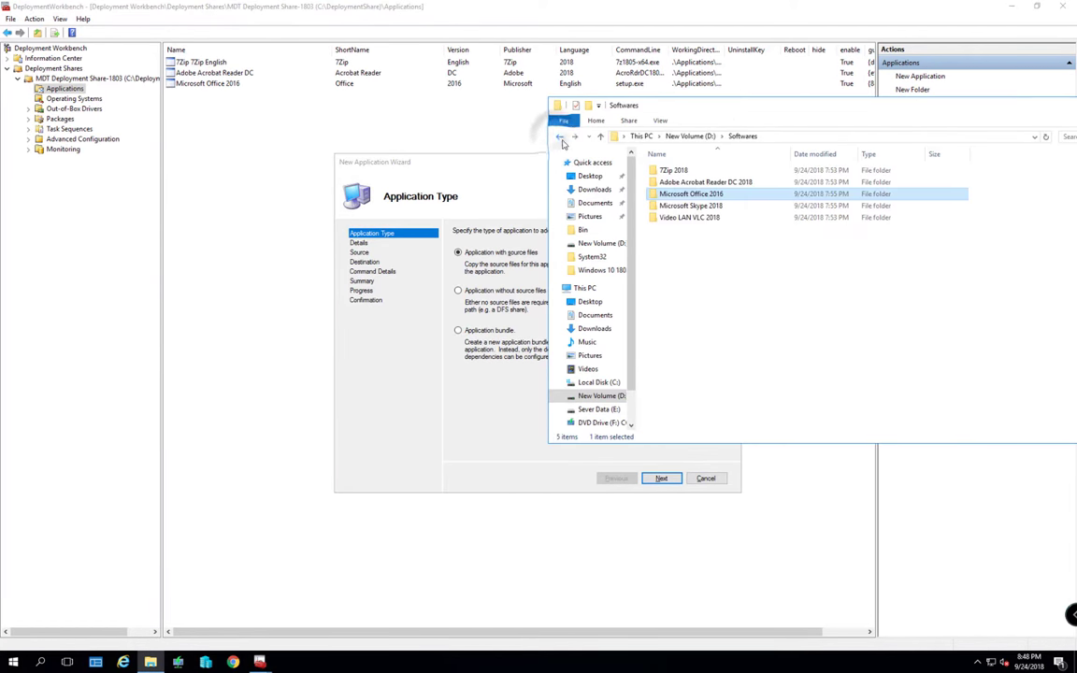
double_click(683, 221)
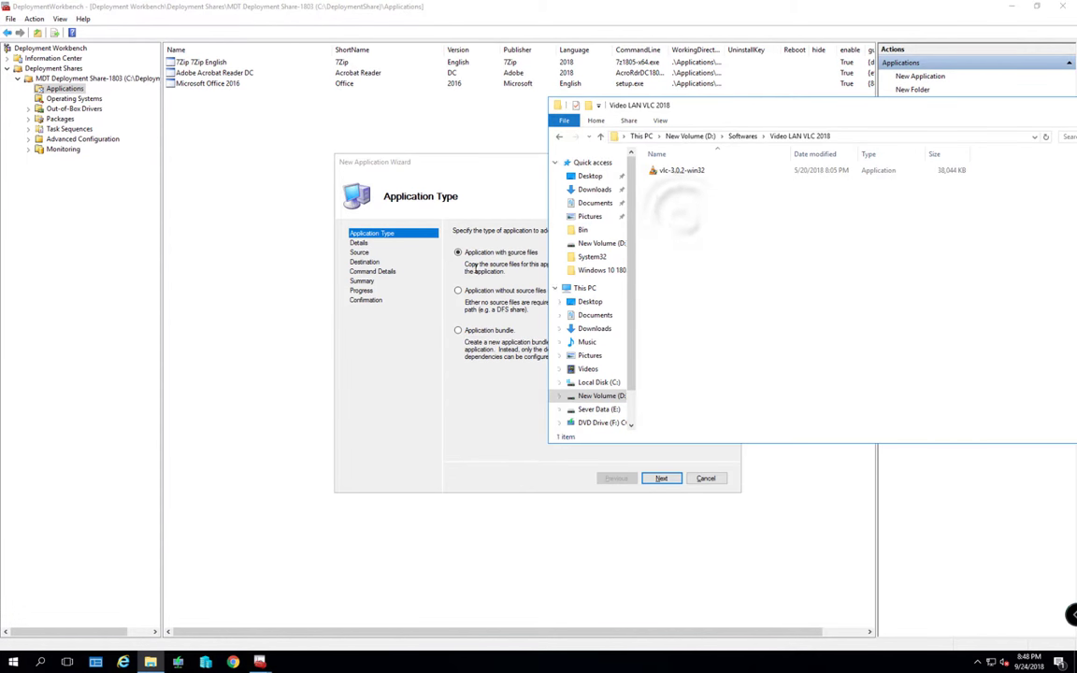
left_click(512, 434)
Enter publisher Video LAN, name VLC, version 2018 and language English, then continue
left_click(665, 481)
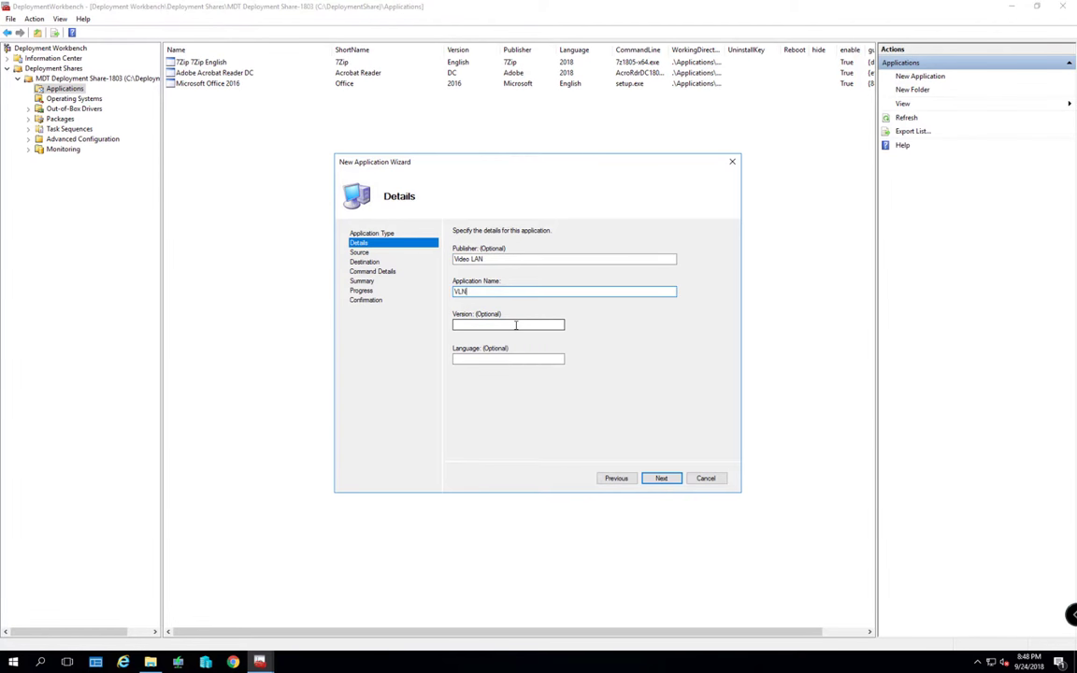
left_click(515, 324)
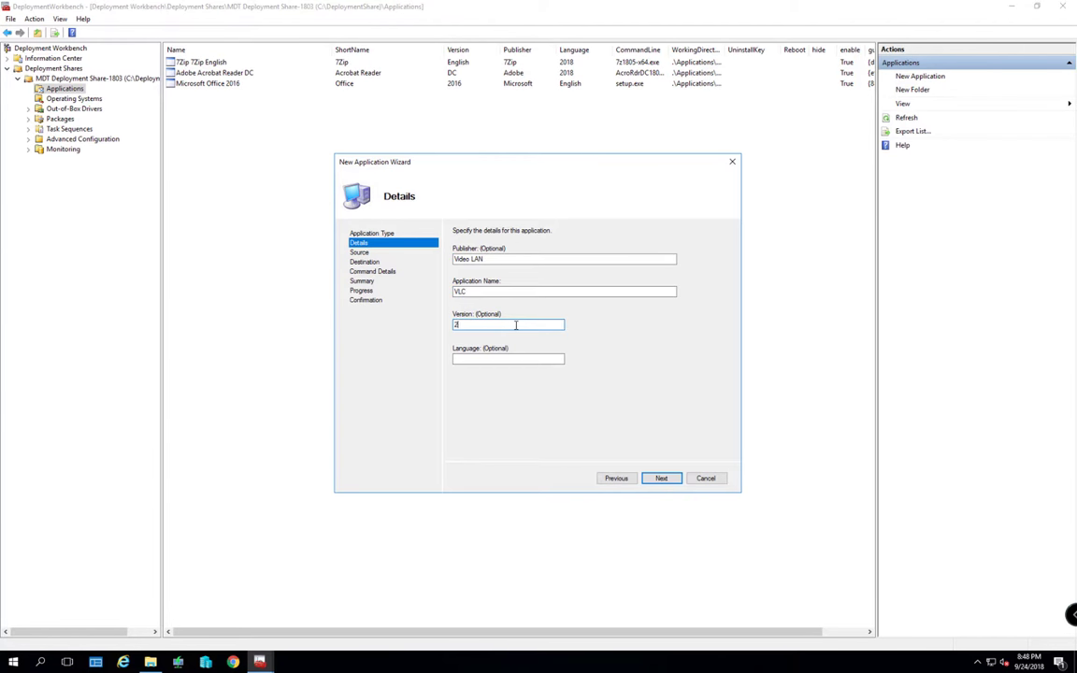
key("Tab")
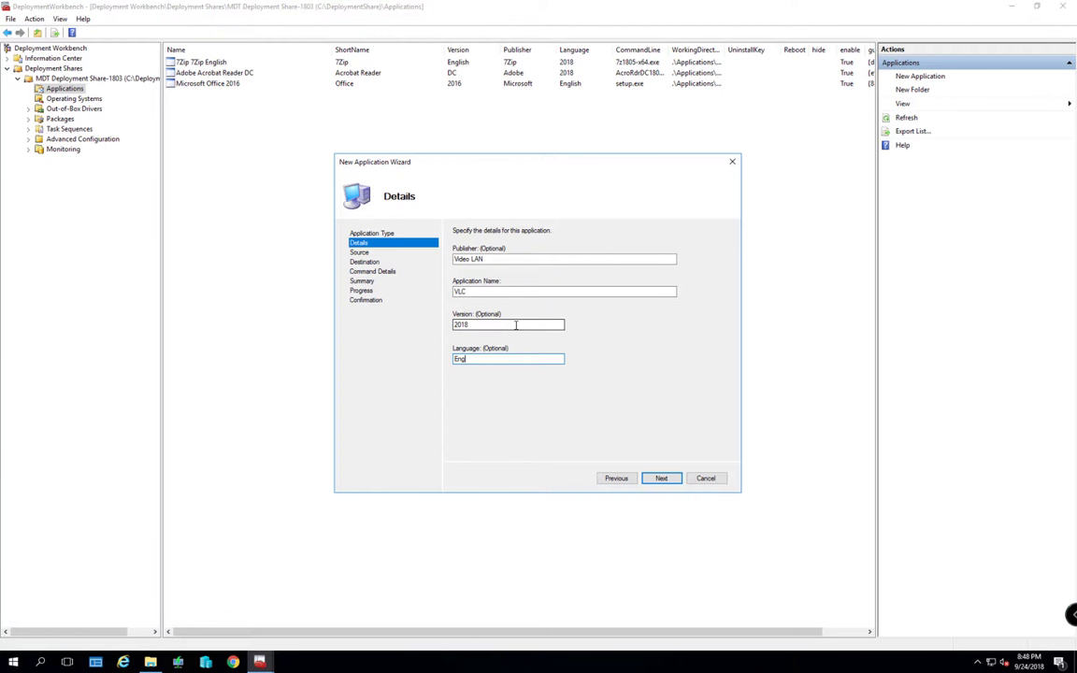
left_click(661, 479)
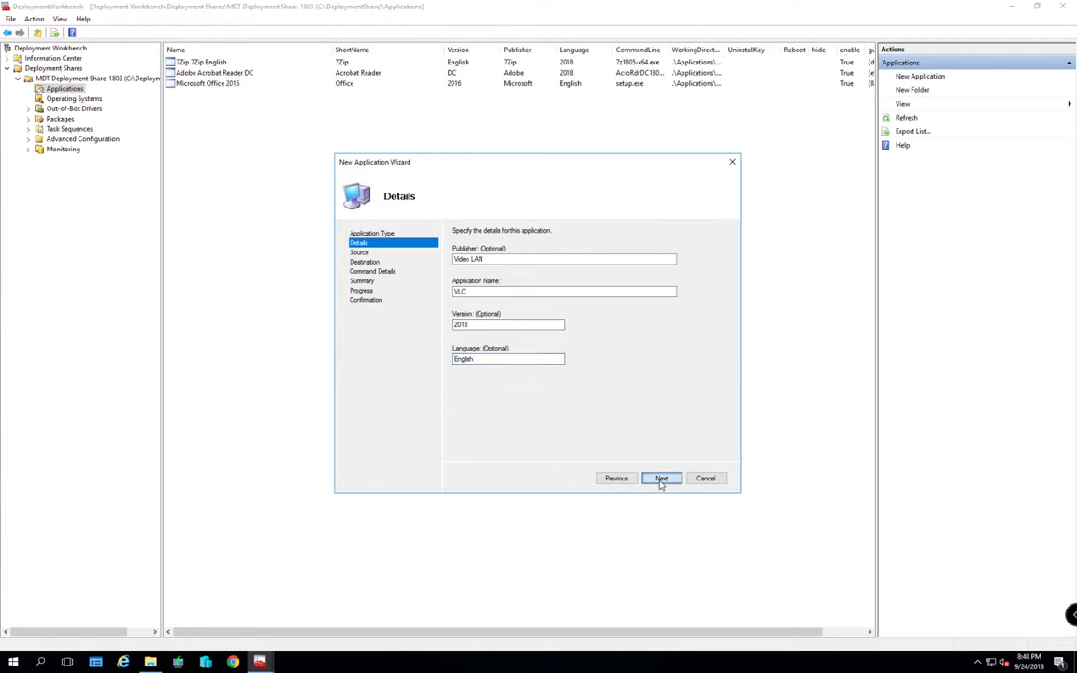
Set the source directory to the Video LAN VLC 2018 folder path and keep the default destination
left_click(149, 661)
left_click(851, 138)
key("ctrl+c")
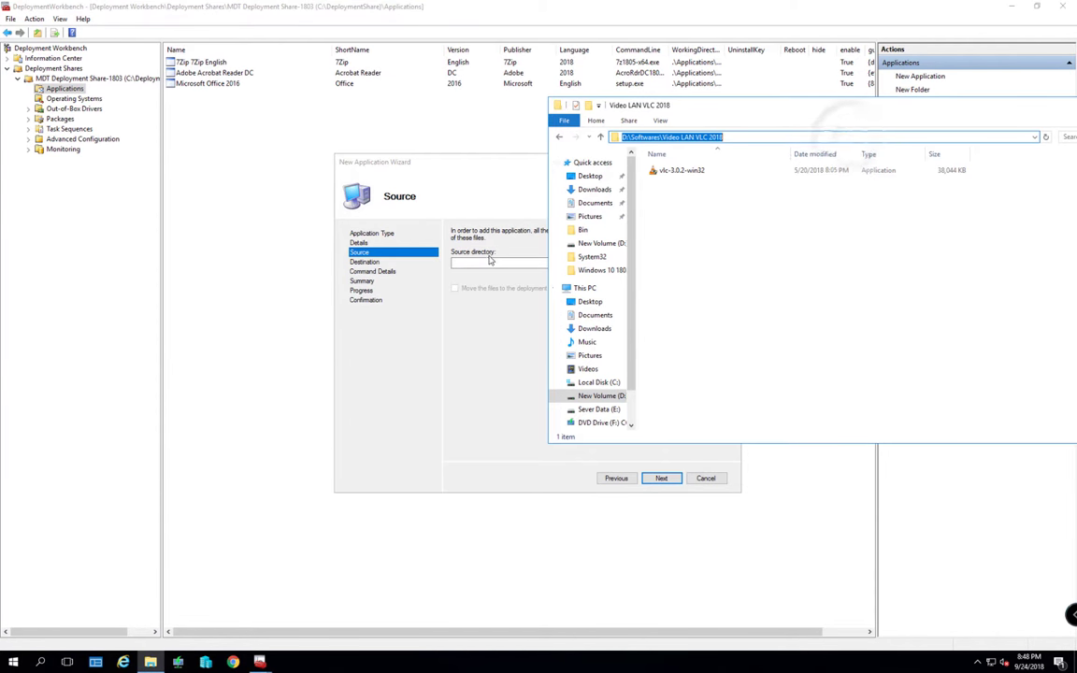
left_click(505, 262)
key("ctrl+v")
left_click(661, 478)
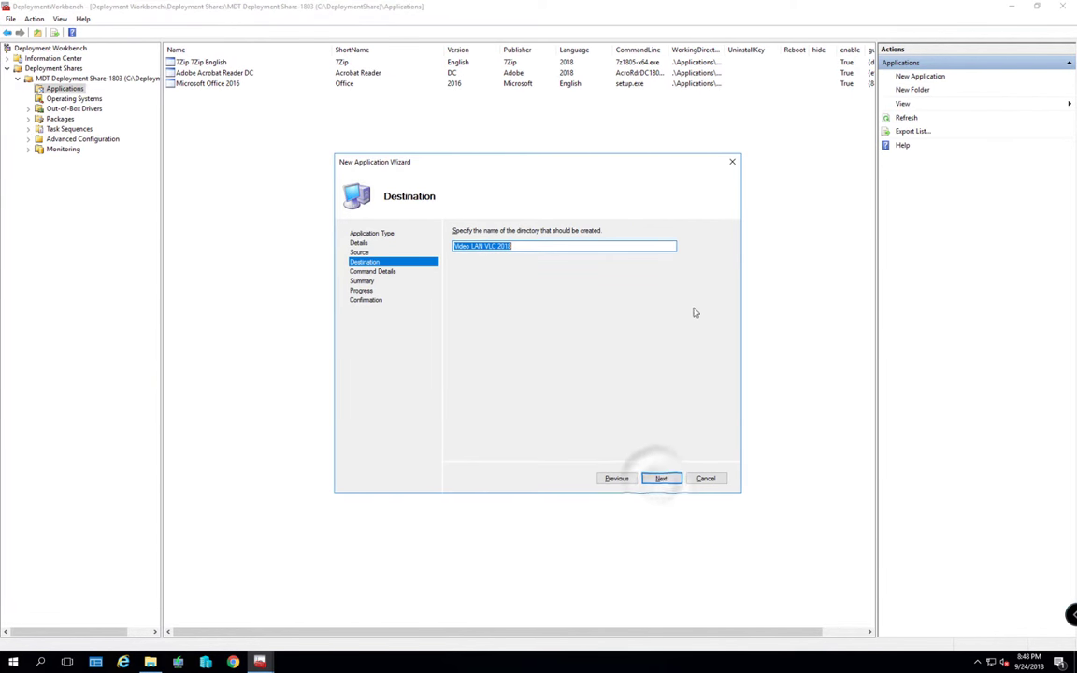
left_click(660, 478)
Set the command line to vlc-3.0.2-win32.exe and complete the VLC import
key("alt+Tab")
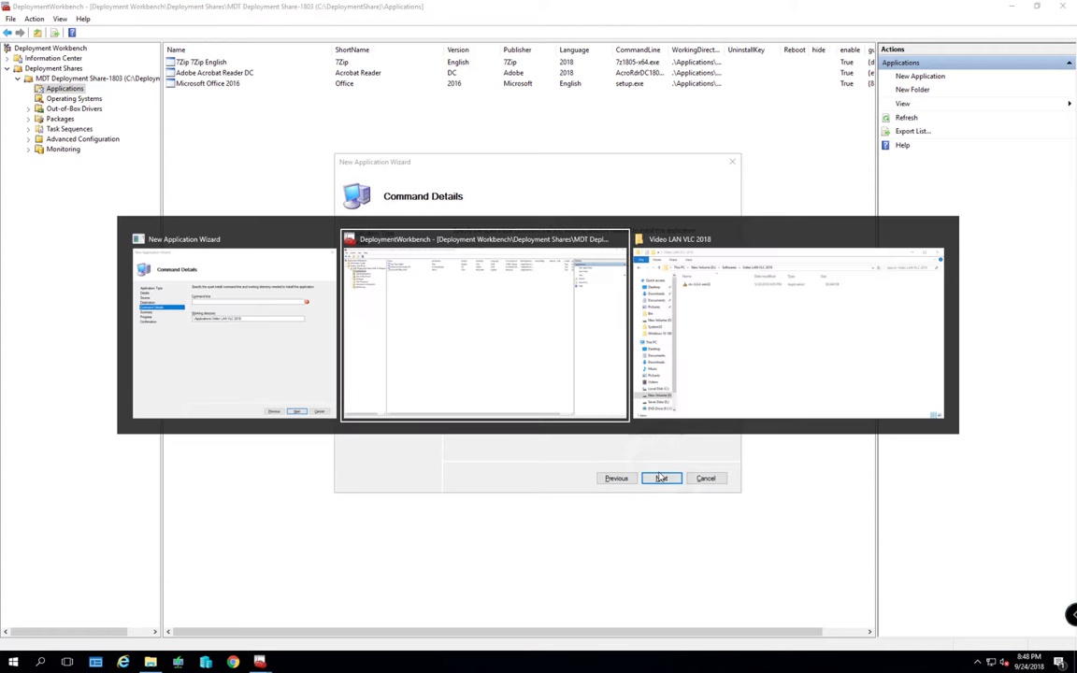
left_click(680, 170)
key("F2")
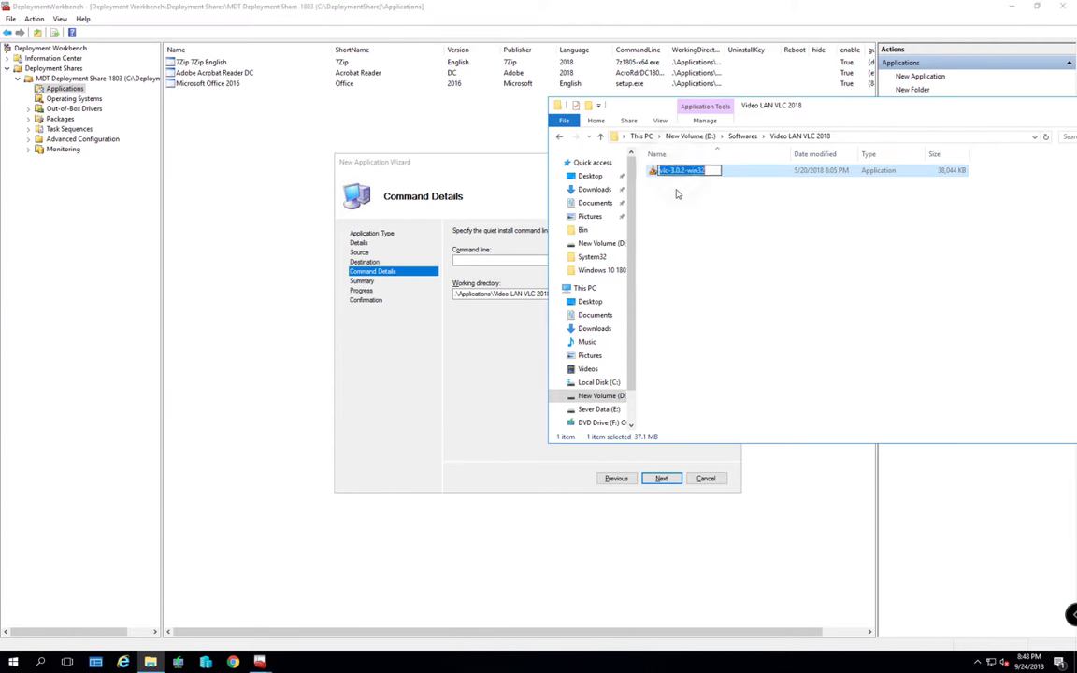
key("ctrl+c")
key("alt+Tab")
left_click(512, 261)
key("ctrl+v")
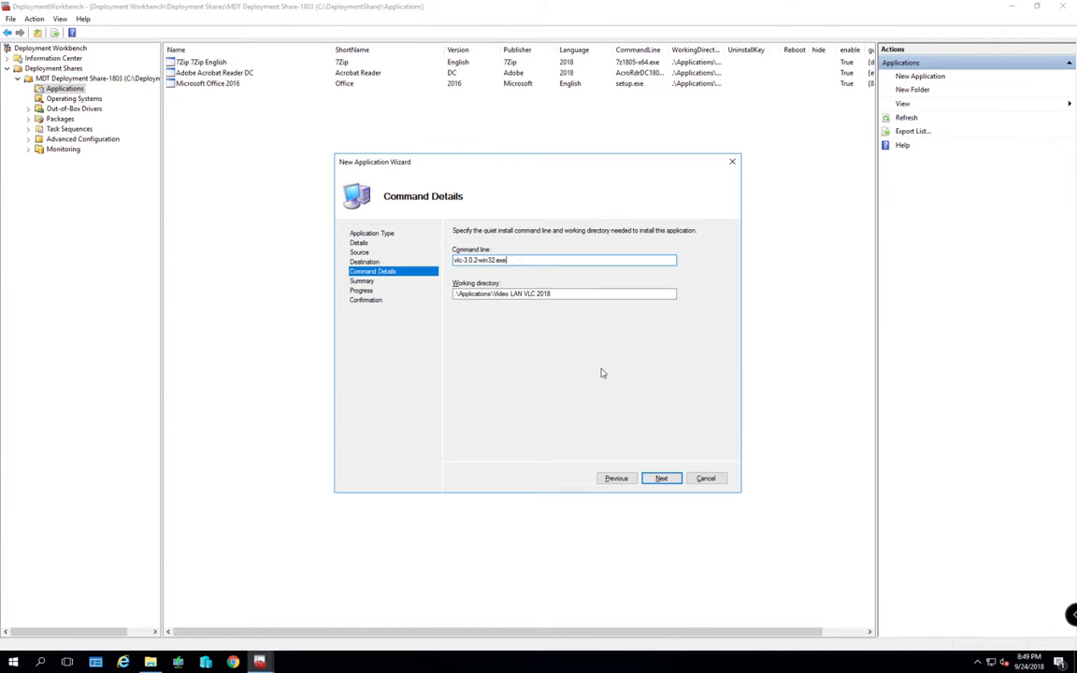
left_click(661, 479)
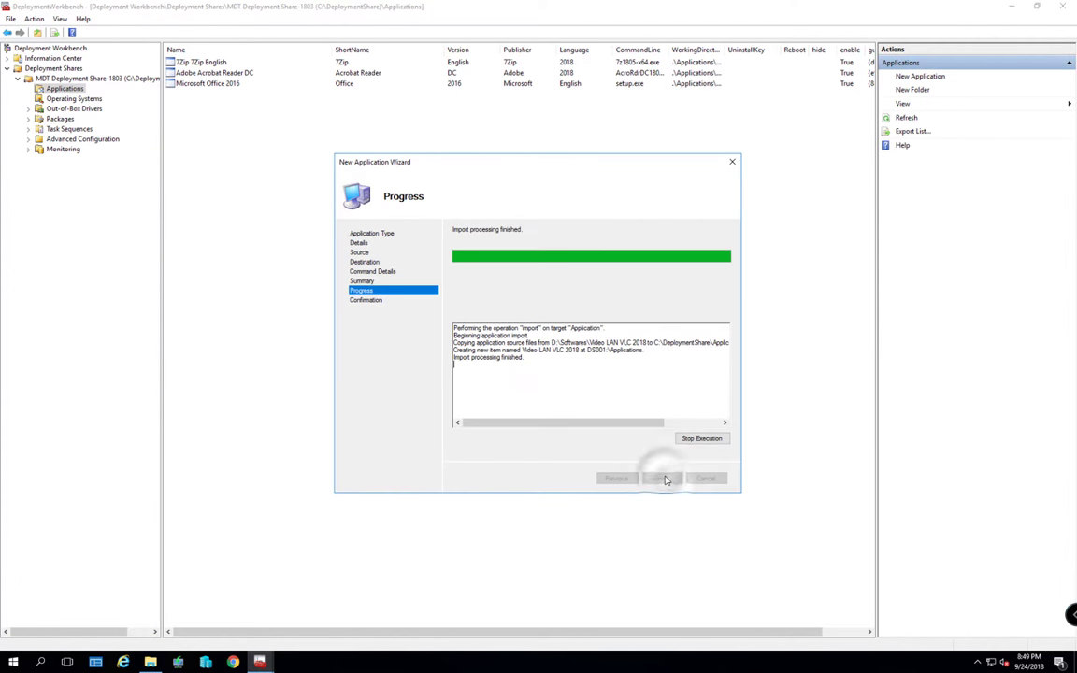
left_click(661, 479)
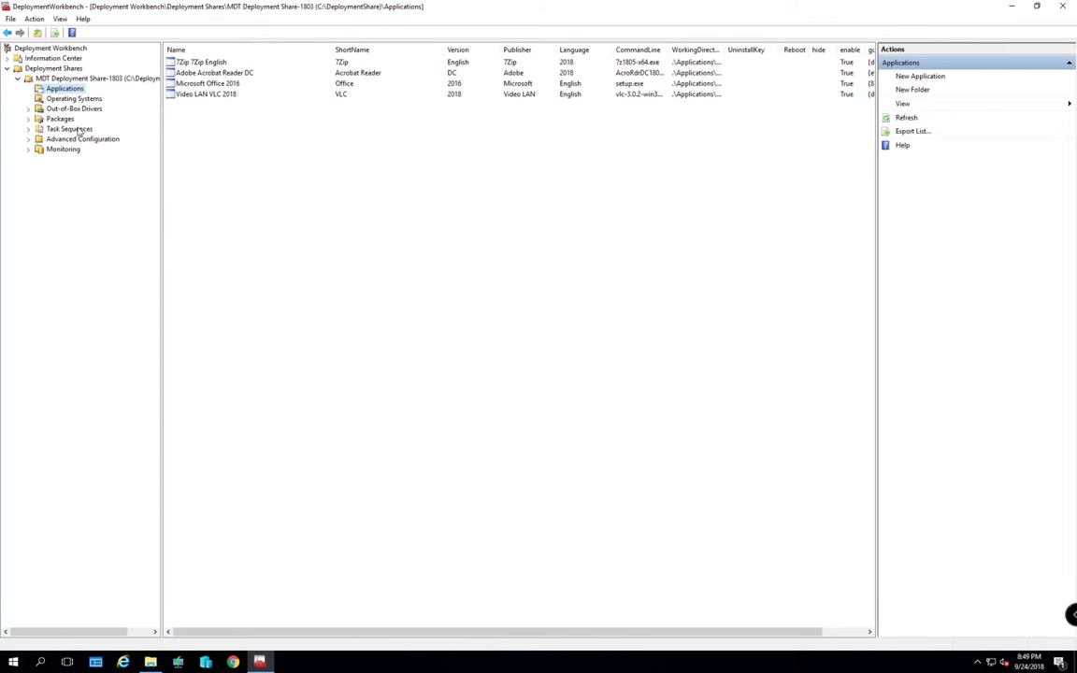
Start a New Task Sequence from the Task Sequences node
left_click(75, 129)
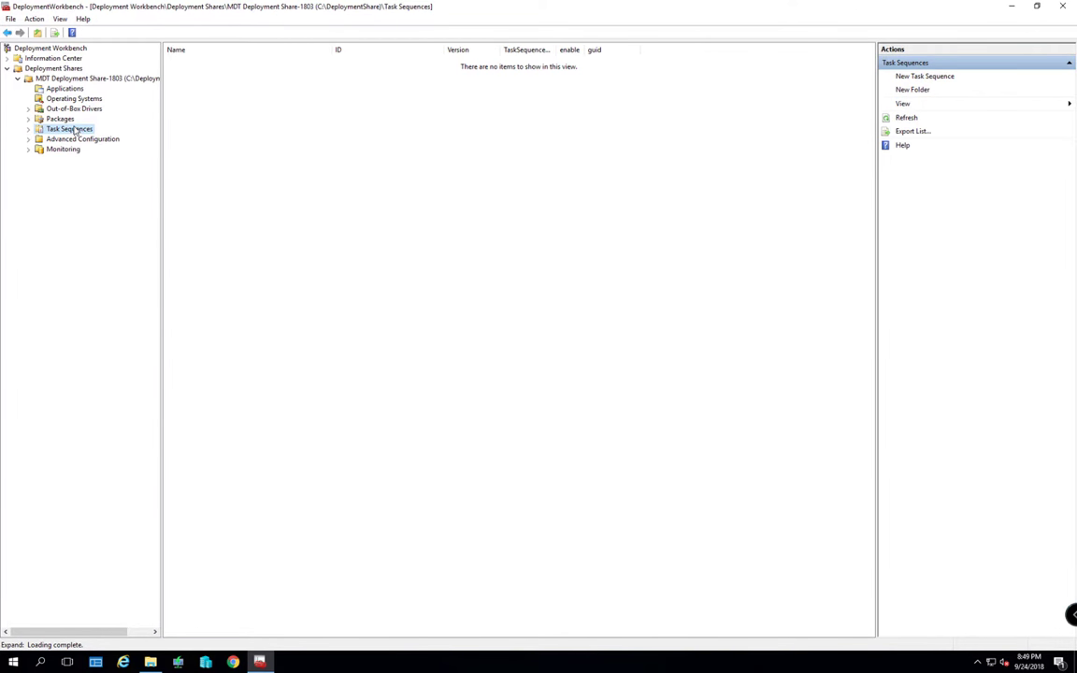
right_click(70, 131)
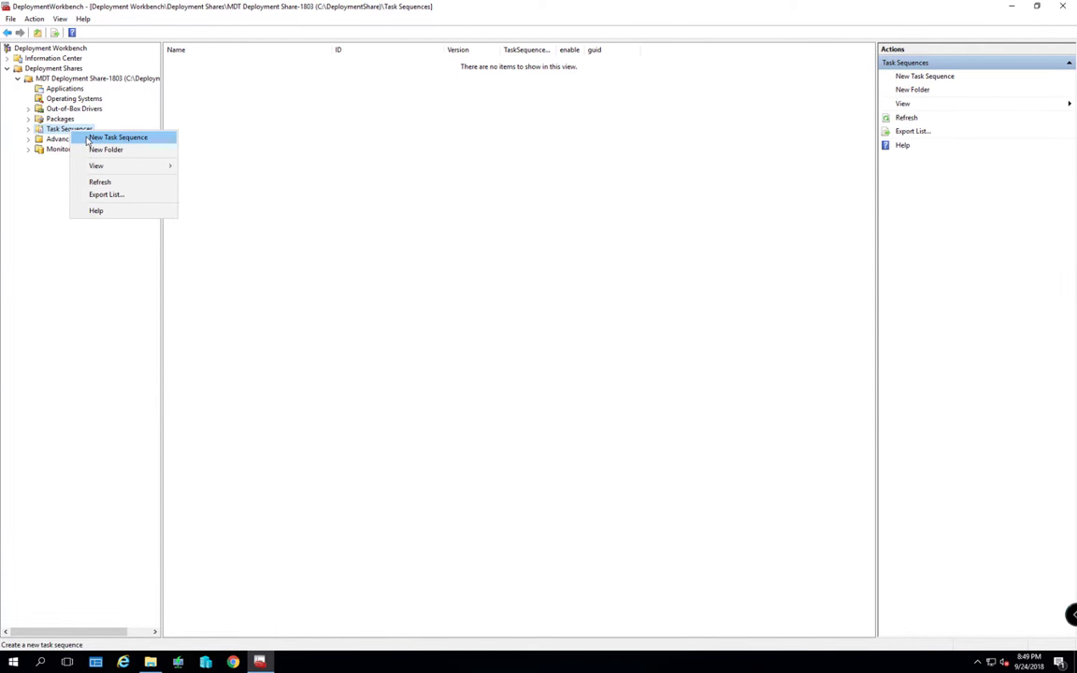
left_click(87, 139)
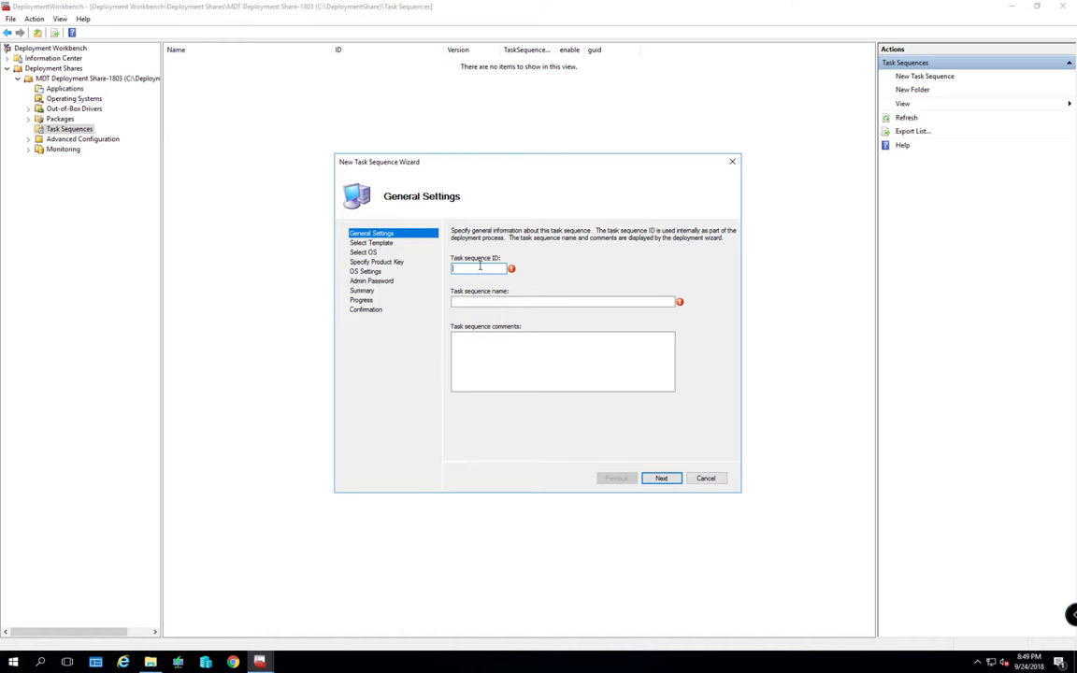
Enter task sequence ID 001 and name Win-10-1803, reusing the name as comments
type("001")
key("Tab")
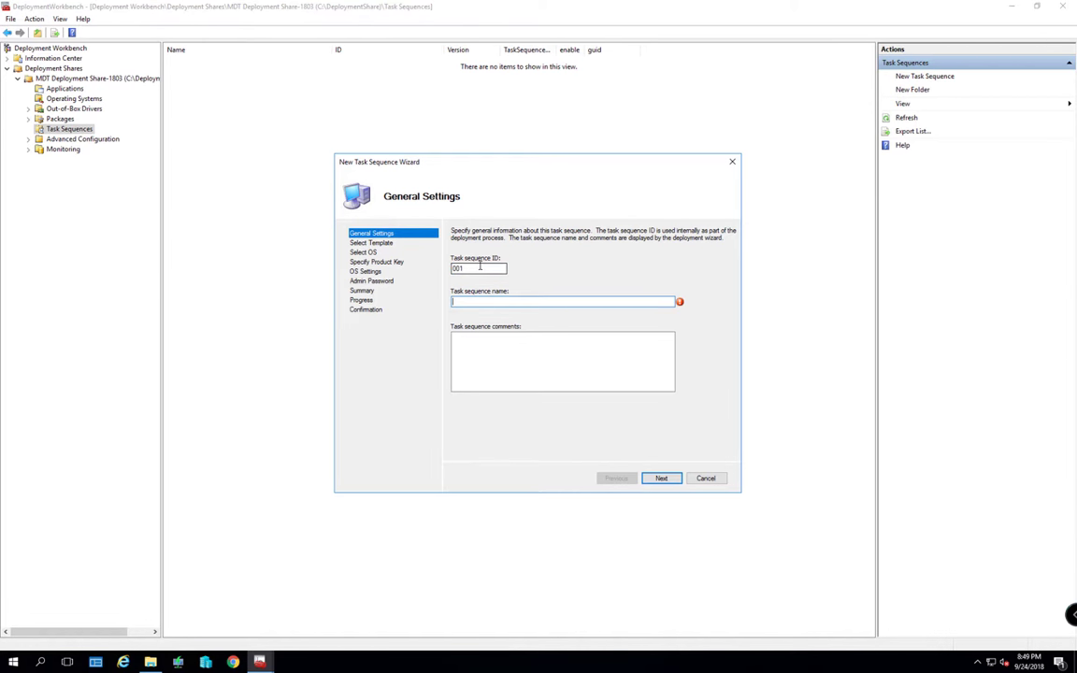
type("Win-10-1803")
left_click(478, 343)
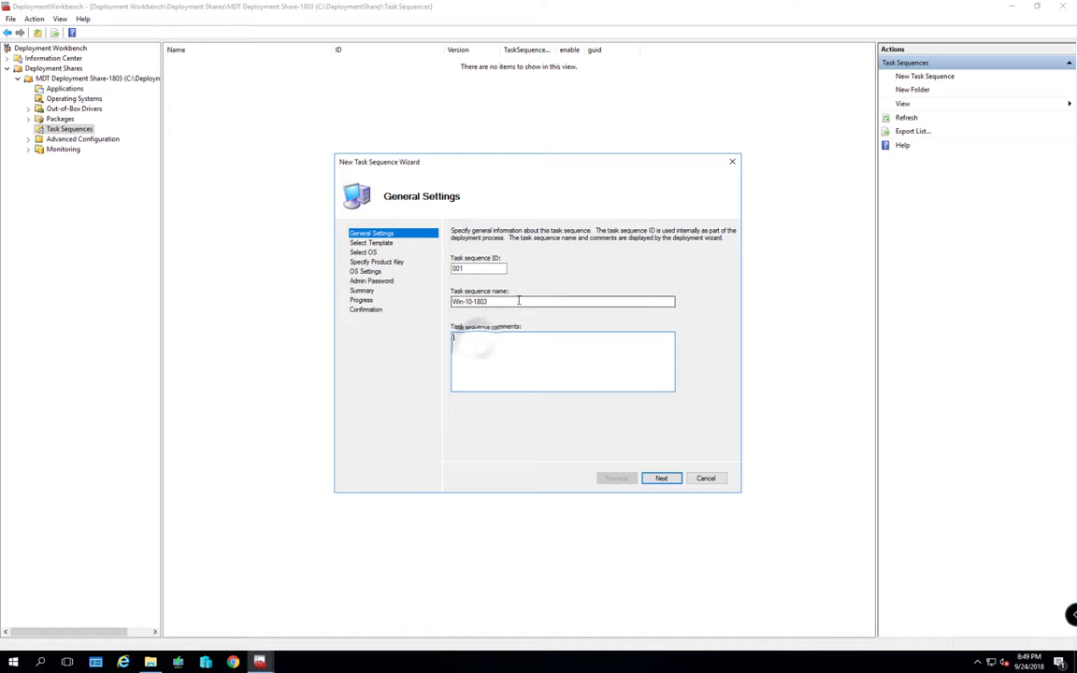
left_click_drag(519, 300, 446, 301)
key("ctrl+c")
key("Tab")
key("ctrl+v")
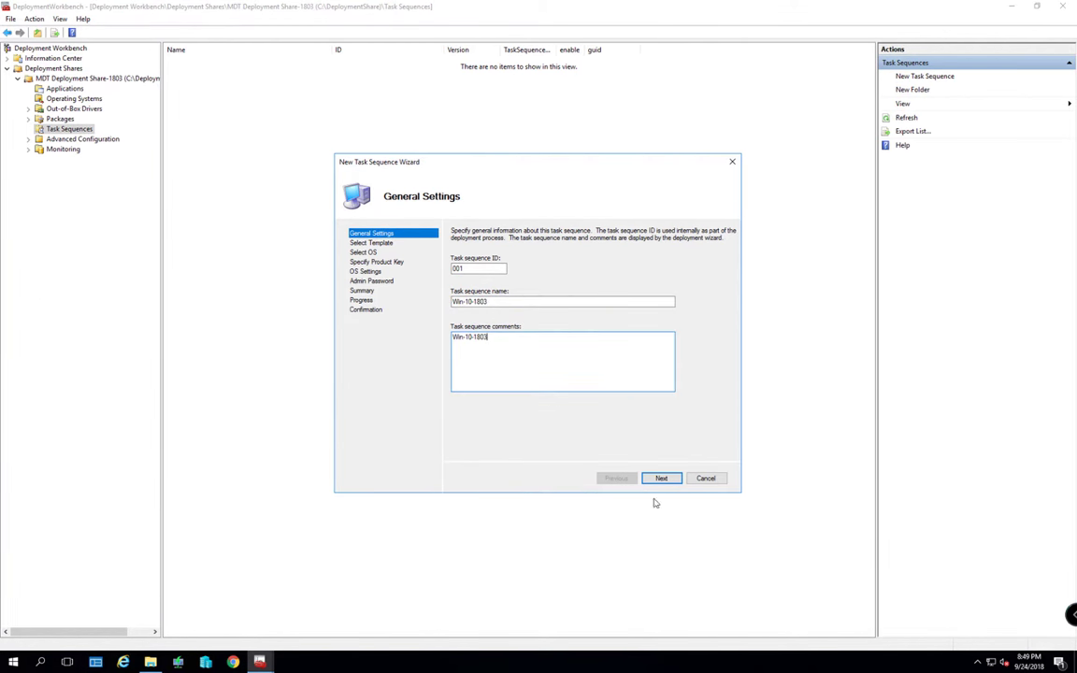
left_click(661, 478)
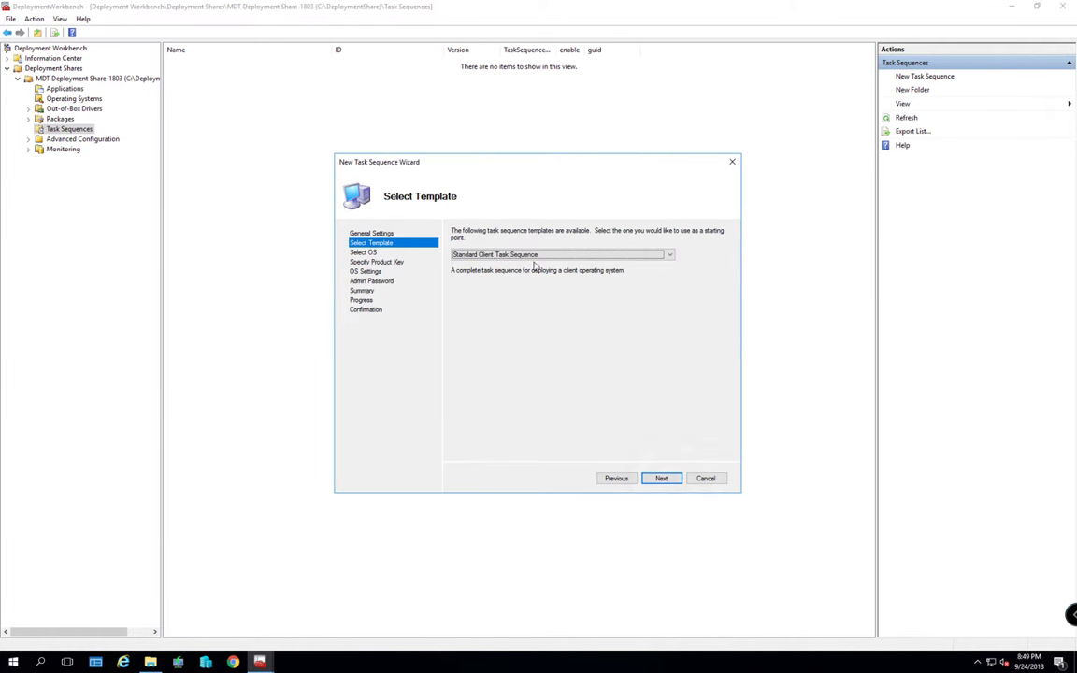
Use the Standard Client Task Sequence template with the Windows 10 Pro install.wim image
left_click(546, 255)
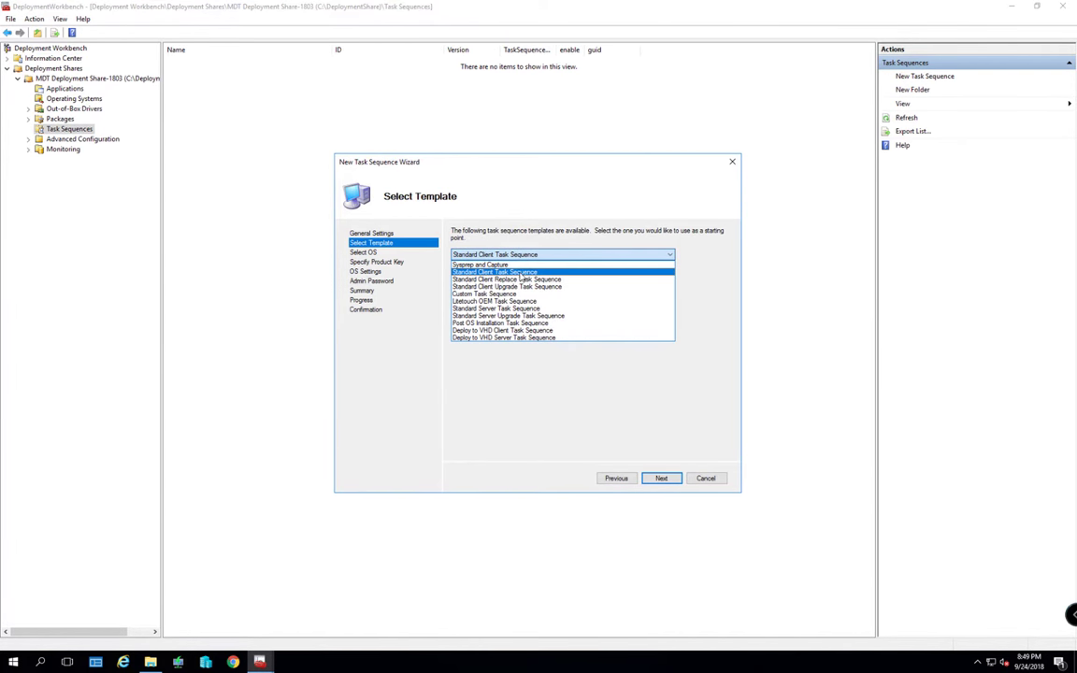
left_click(519, 273)
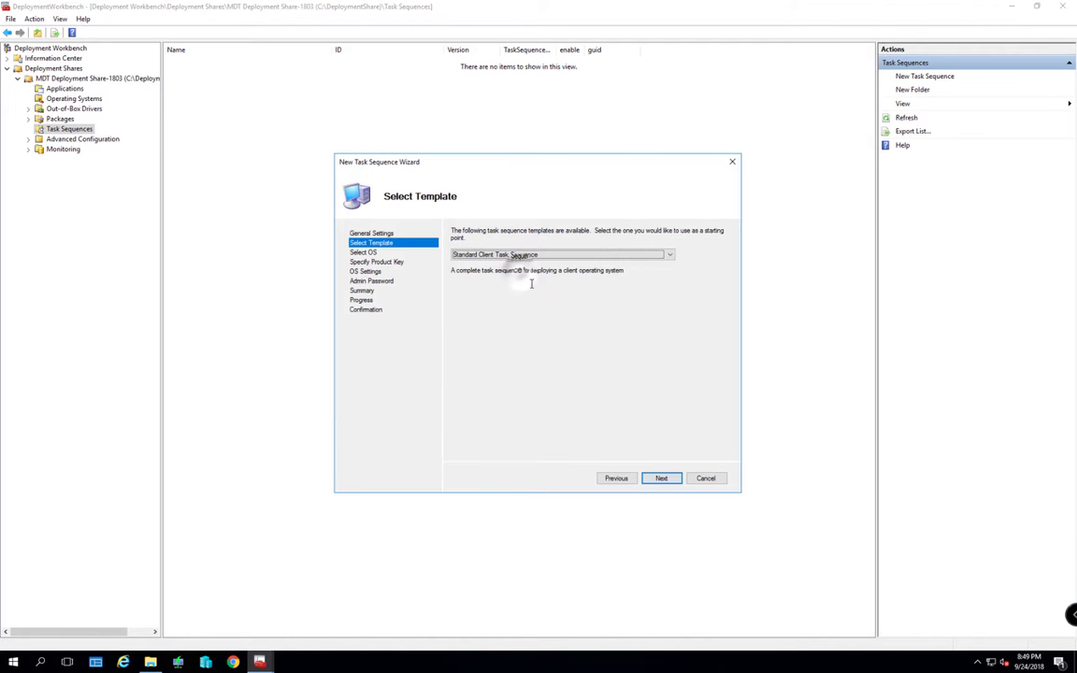
left_click(662, 480)
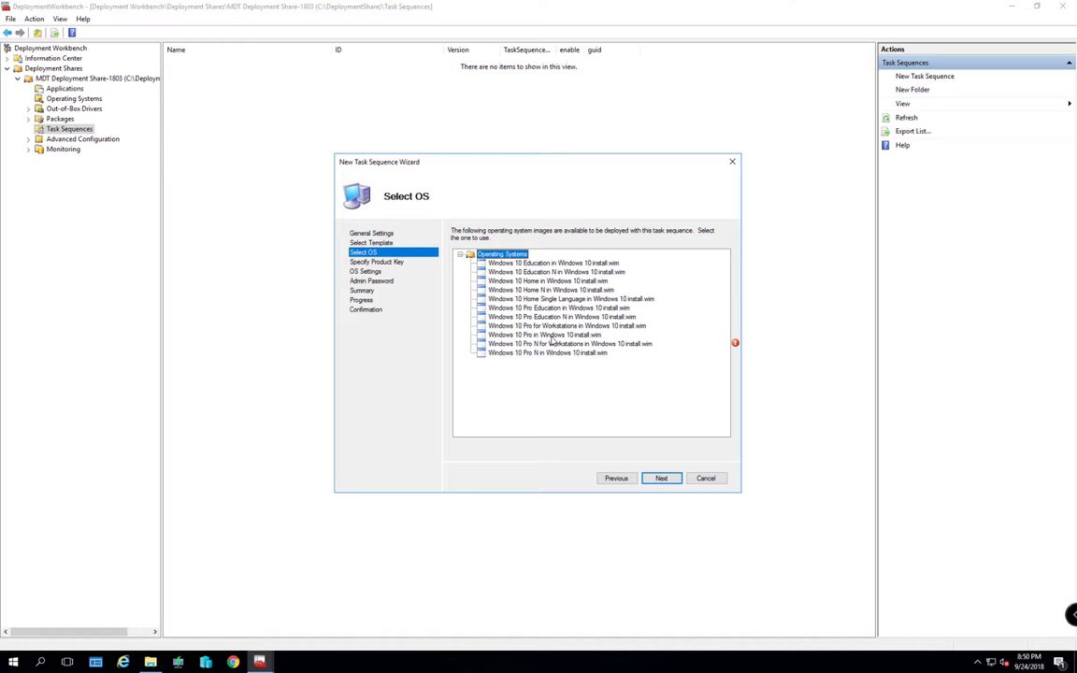
left_click(547, 336)
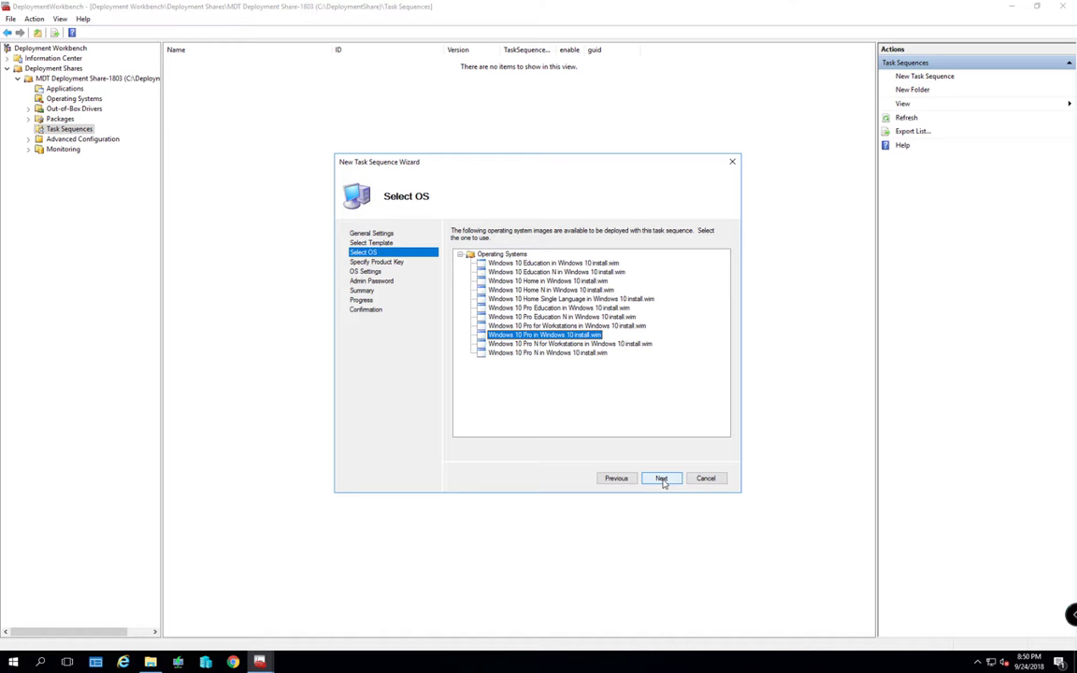
left_click(662, 479)
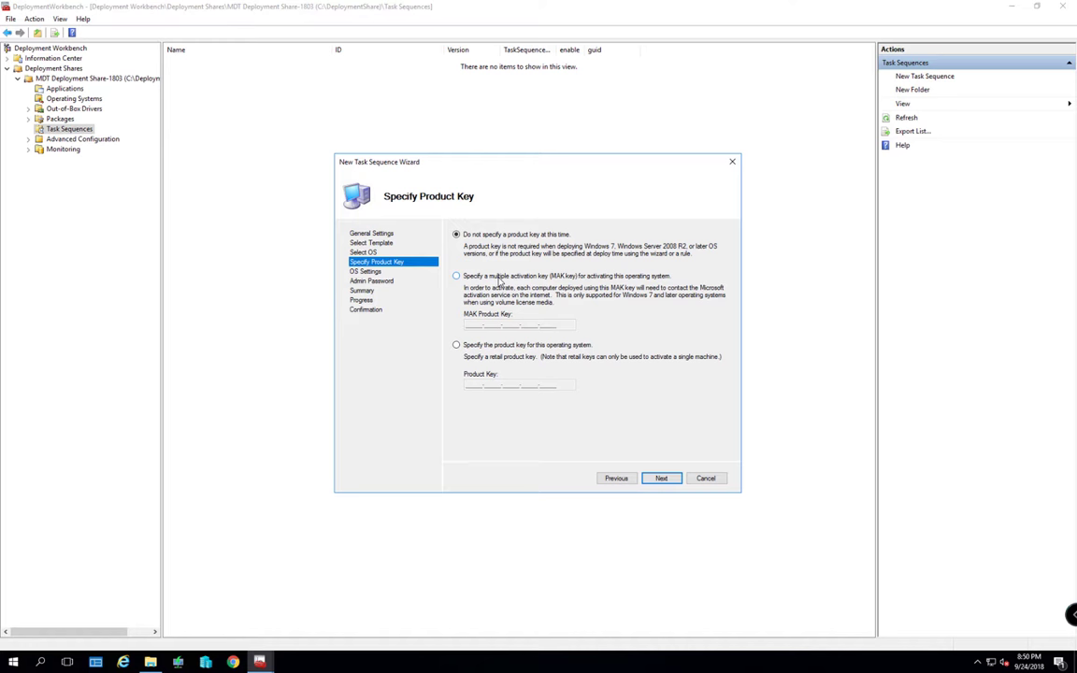
Review the MAK and retail key options, then choose 'Do not specify a product key'
left_click(456, 276)
left_click(468, 324)
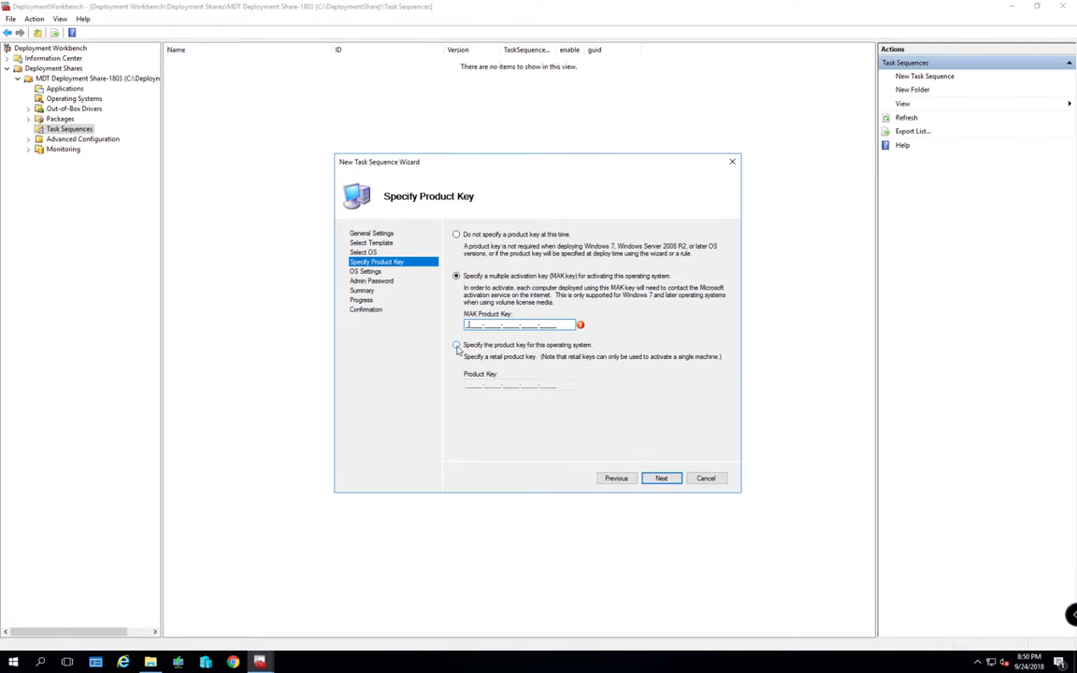
left_click(456, 345)
left_click(469, 384)
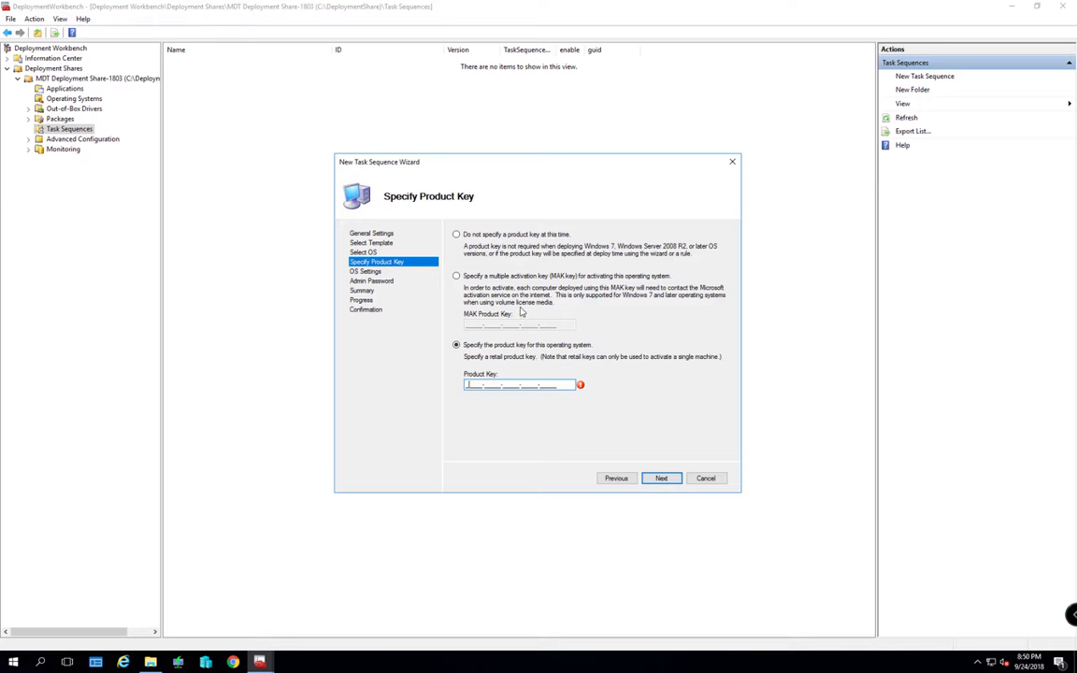
left_click(457, 235)
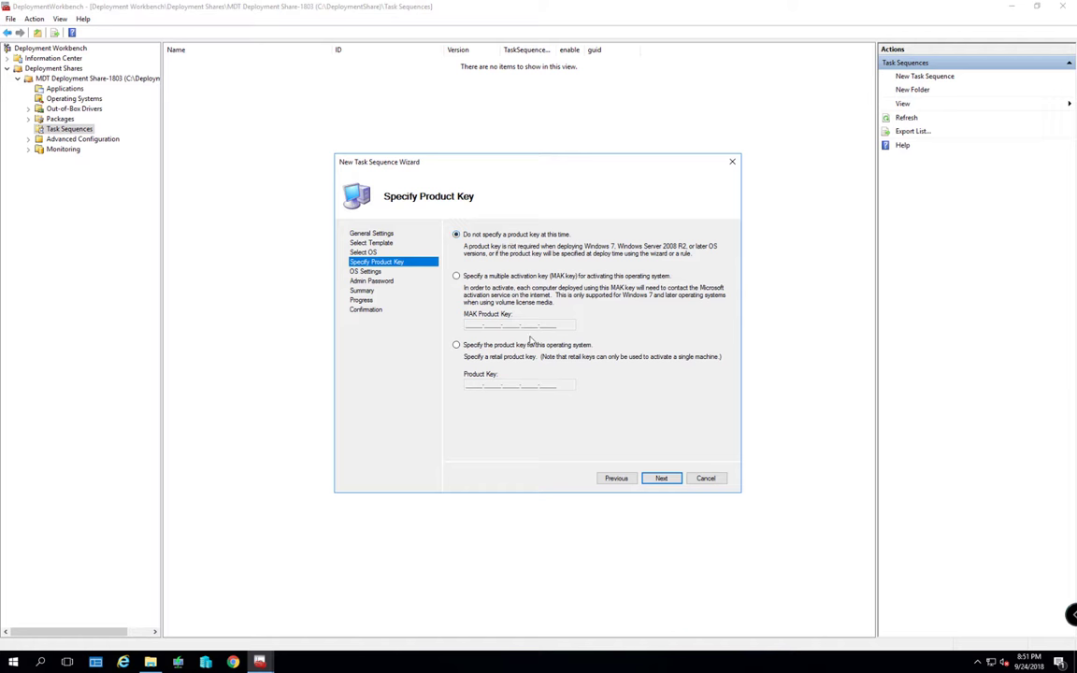
left_click(660, 478)
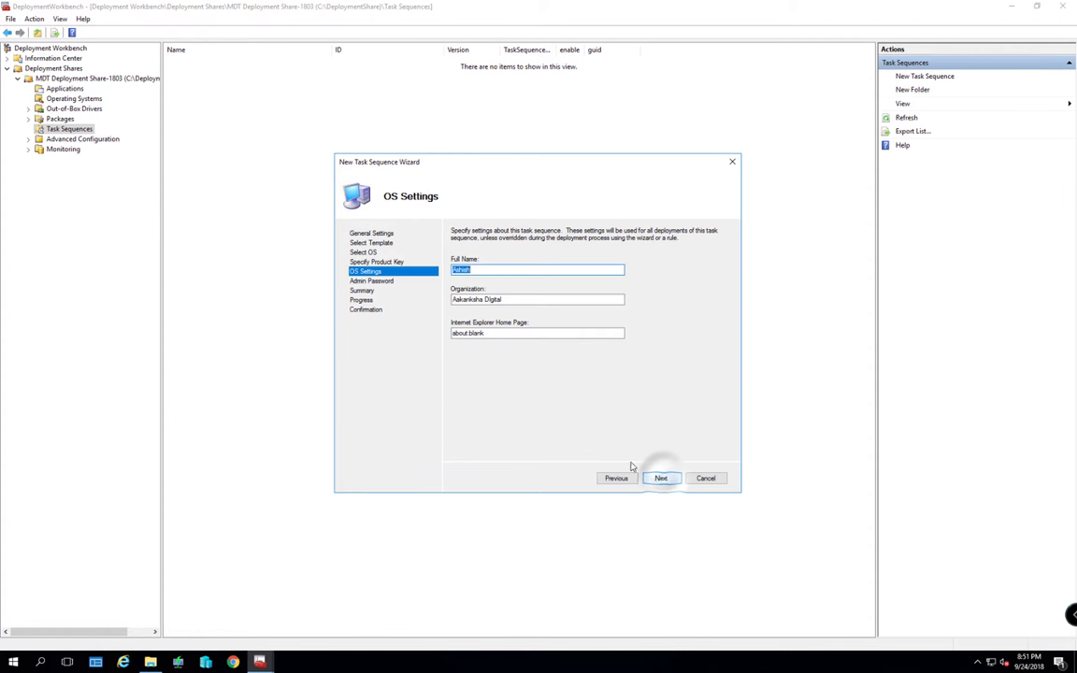
left_click(492, 270)
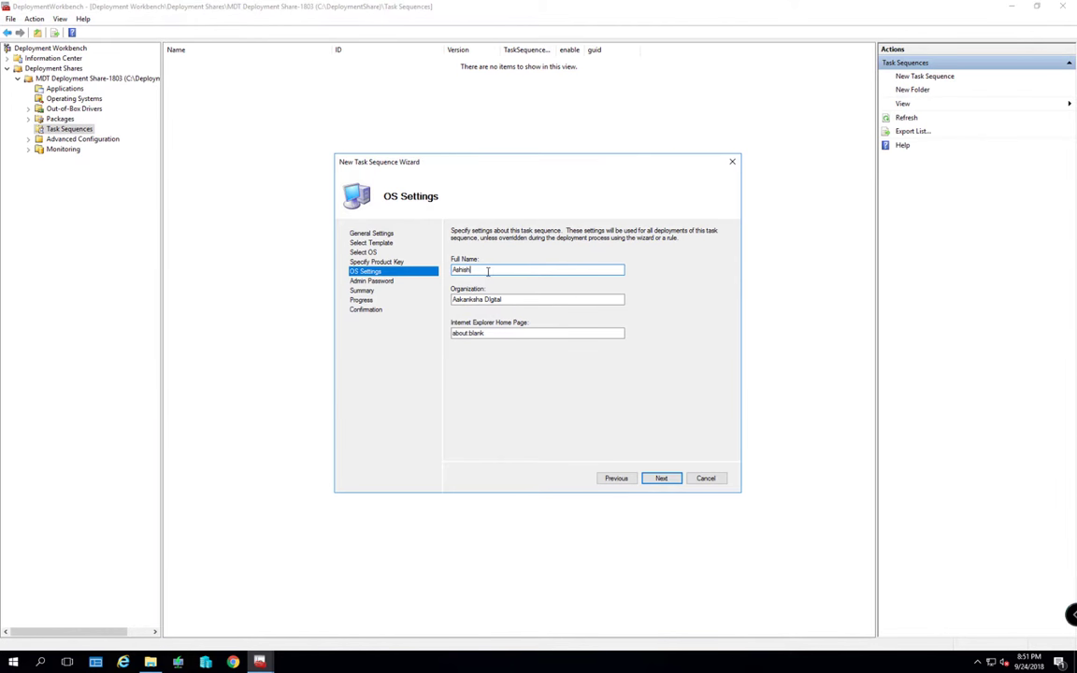
left_click_drag(453, 270, 529, 269)
key("Tab")
key("Tab")
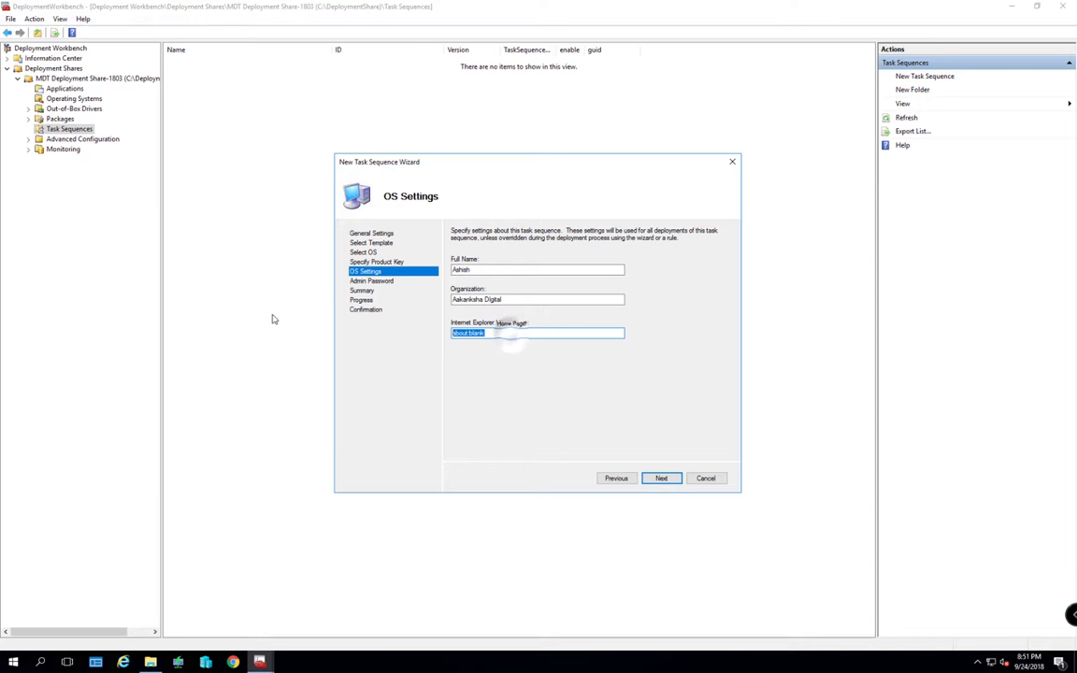
type("www")
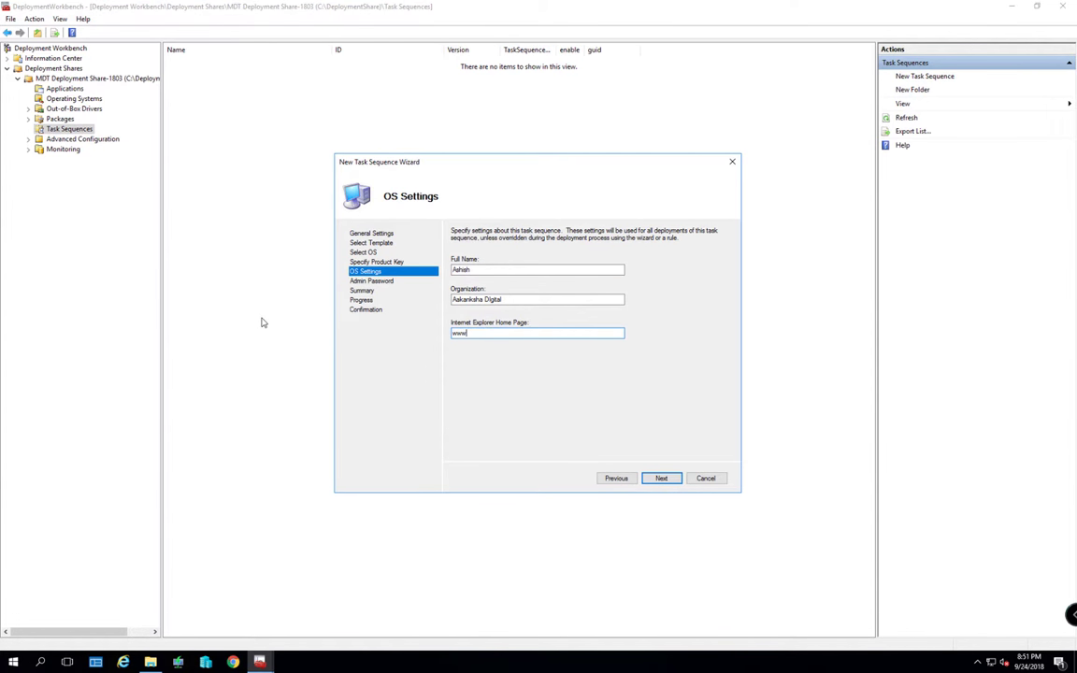
type(".vikhar.com")
Enter and confirm the local Administrator password
left_click(661, 478)
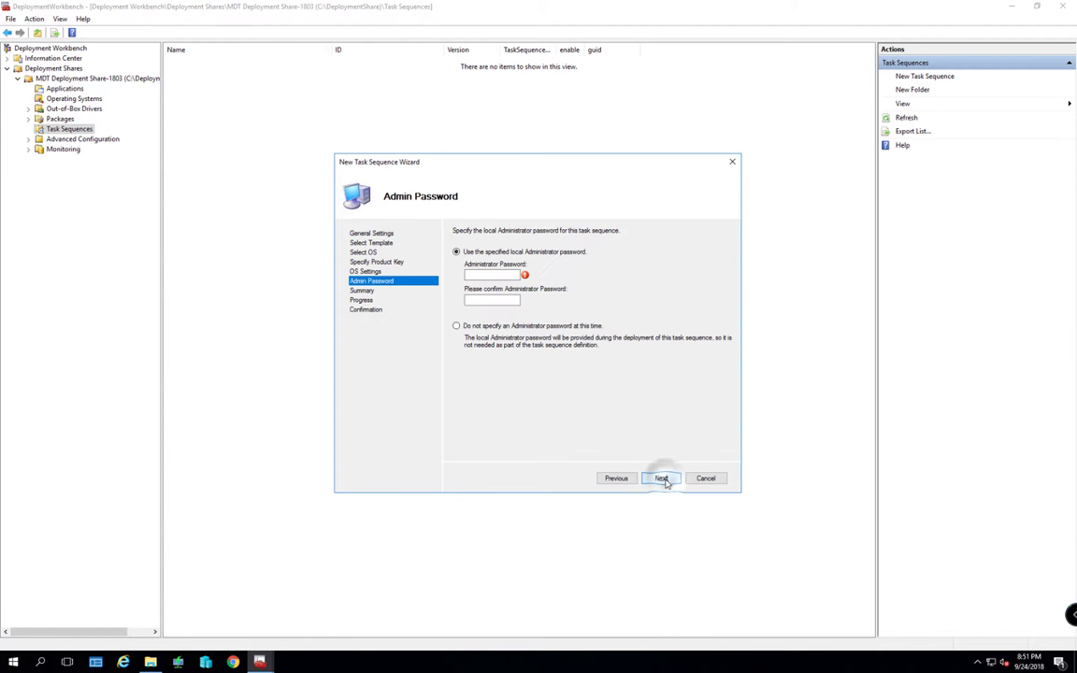
left_click(486, 276)
type("123456")
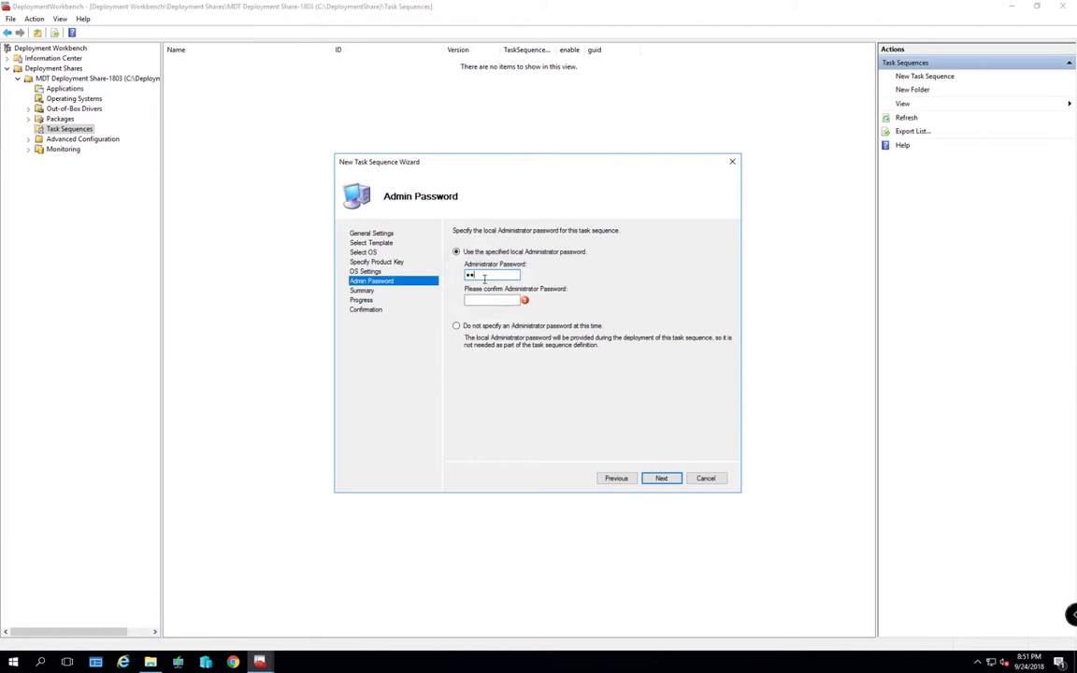
type("7890")
key("ctrl+a")
key("BackSpace")
type("Pass@word1")
key("ctrl+a")
key("BackSpace")
type("Pass@word1")
key("Tab")
type("Pass@word1")
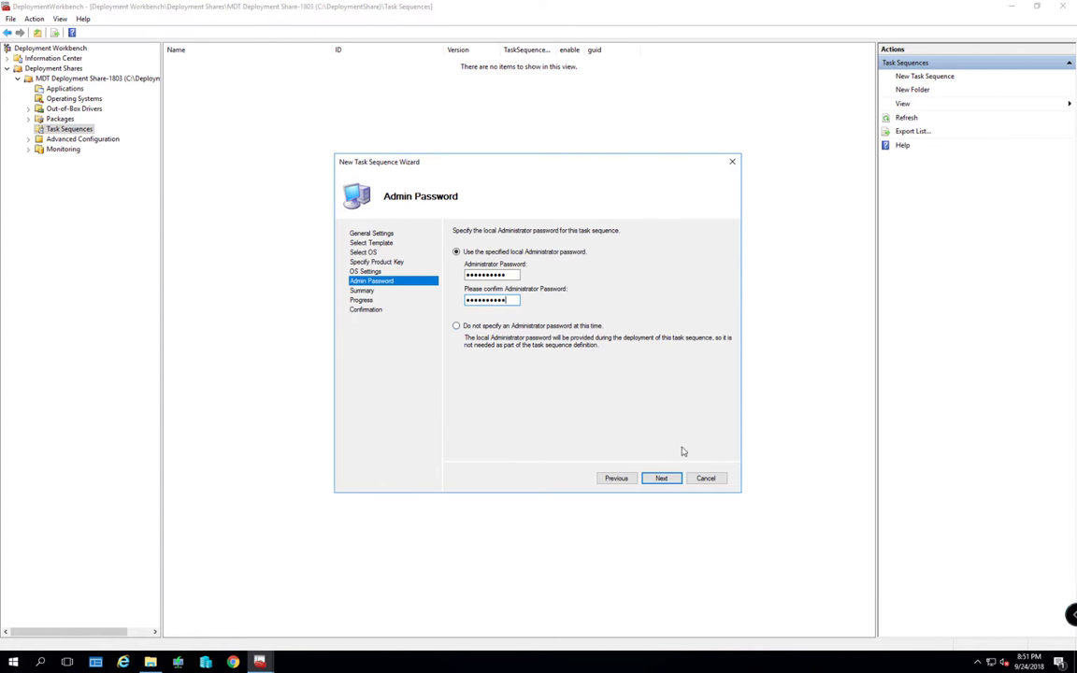
Finish the wizard to create the Win-10-1803 task sequence
left_click(664, 479)
left_click(661, 478)
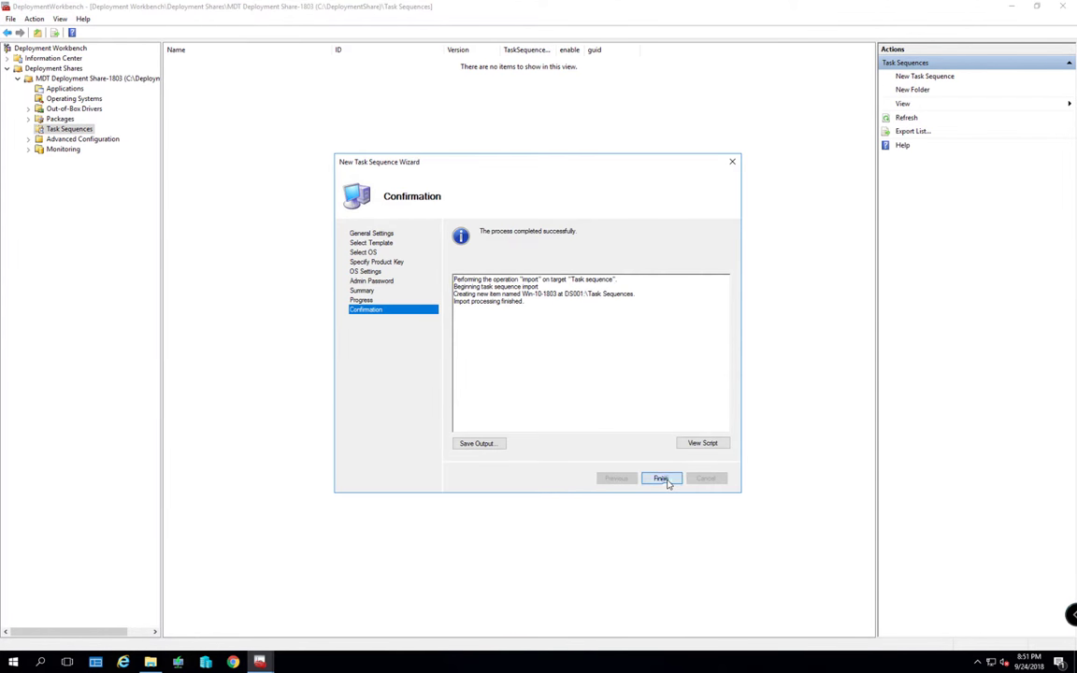
left_click(662, 478)
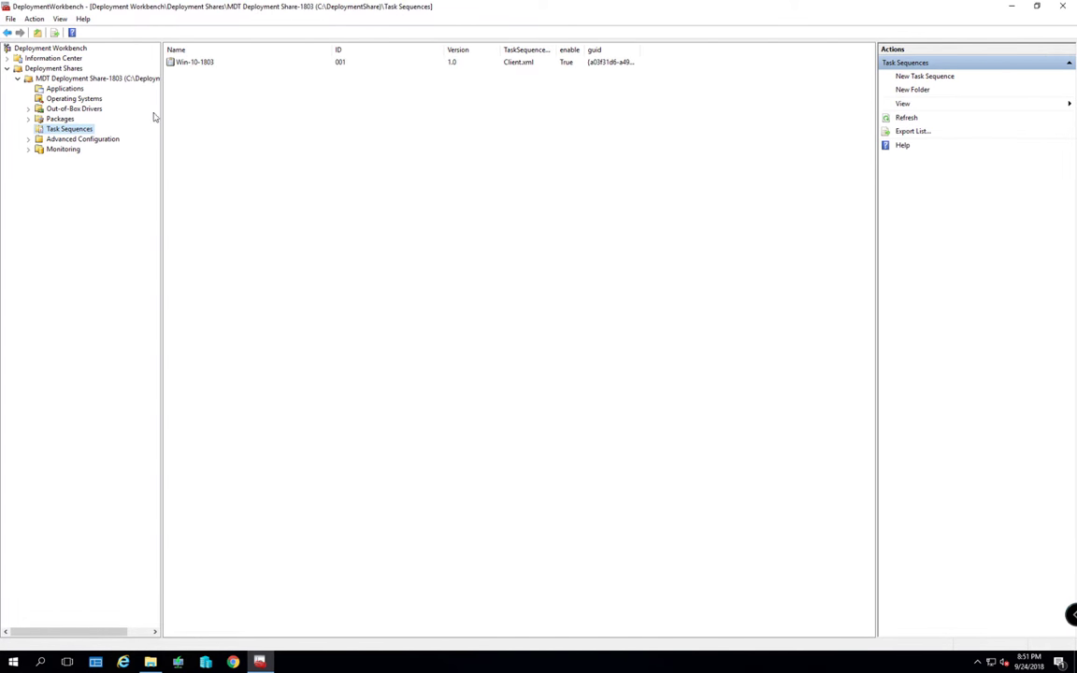
Open Win-10-1803's properties on its Task Sequence tab
right_click(192, 62)
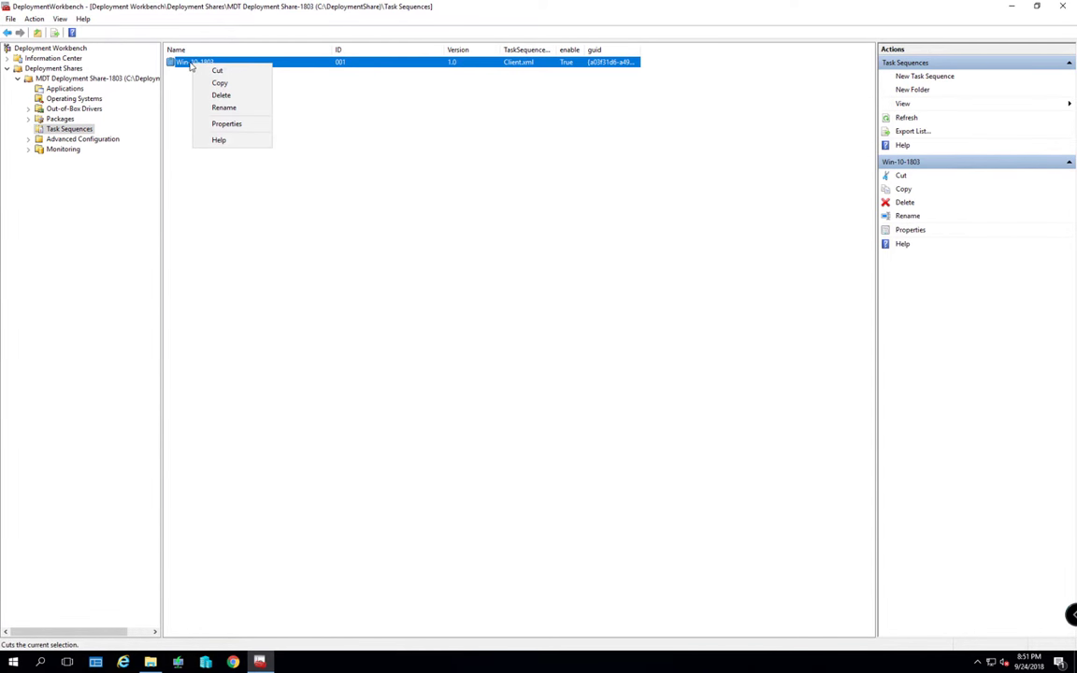
left_click(220, 125)
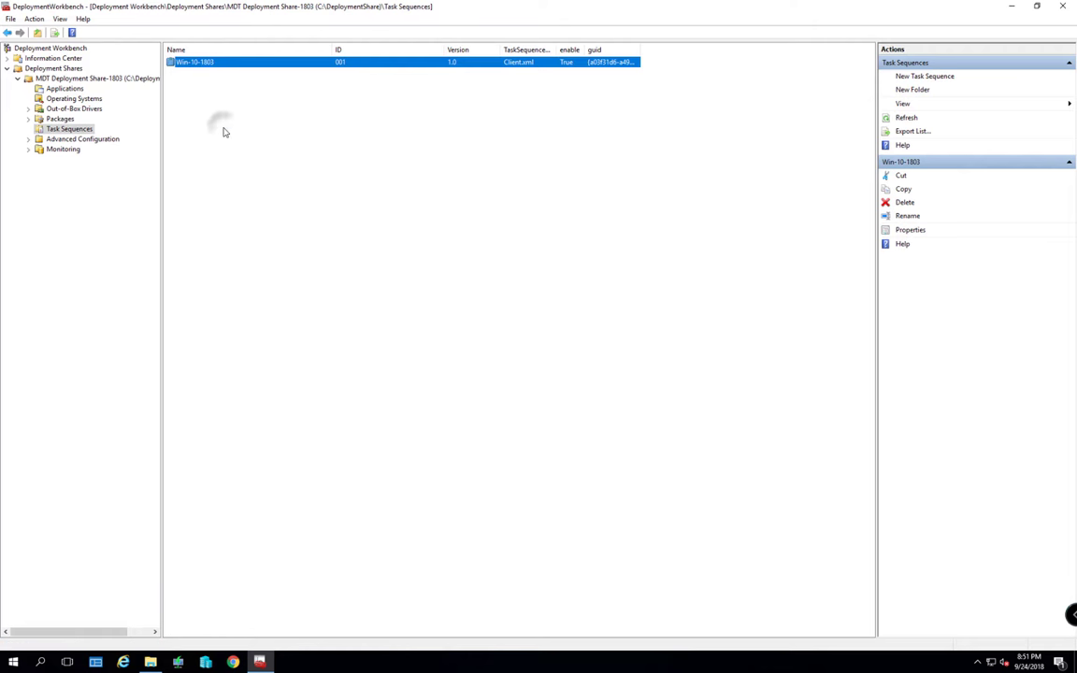
key("Return")
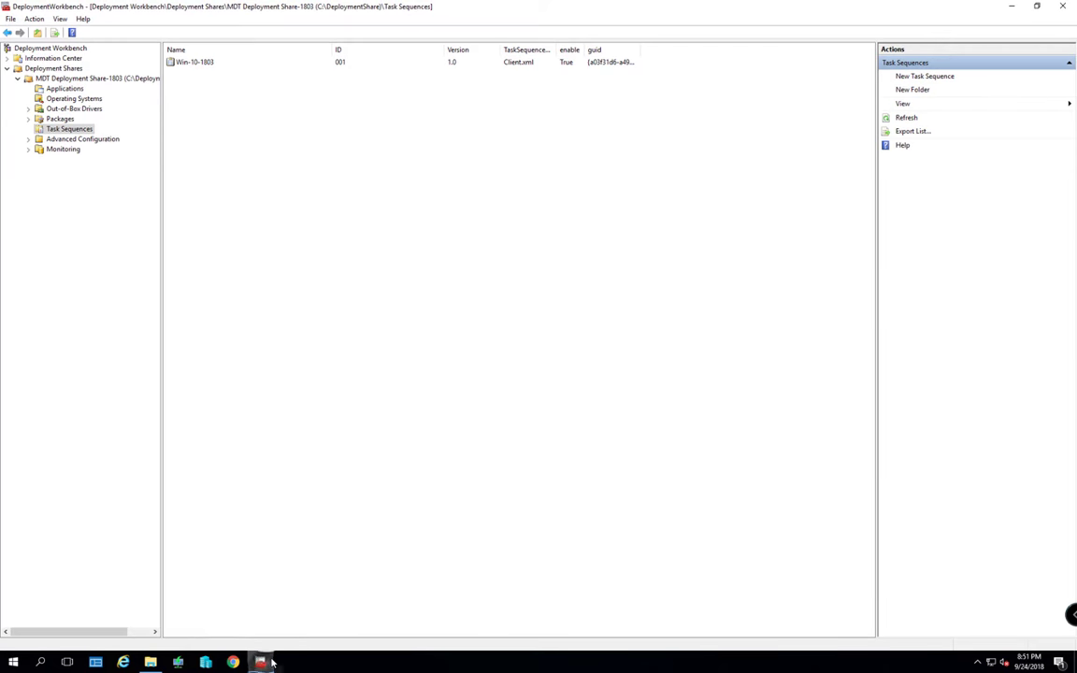
right_click(271, 657)
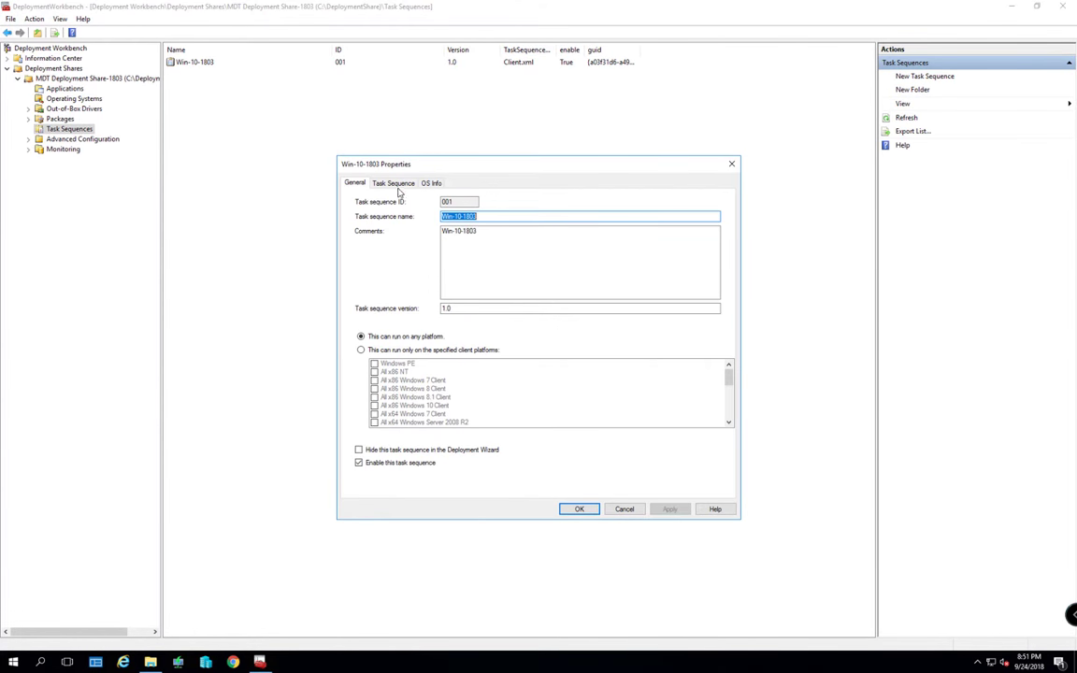
left_click(354, 182)
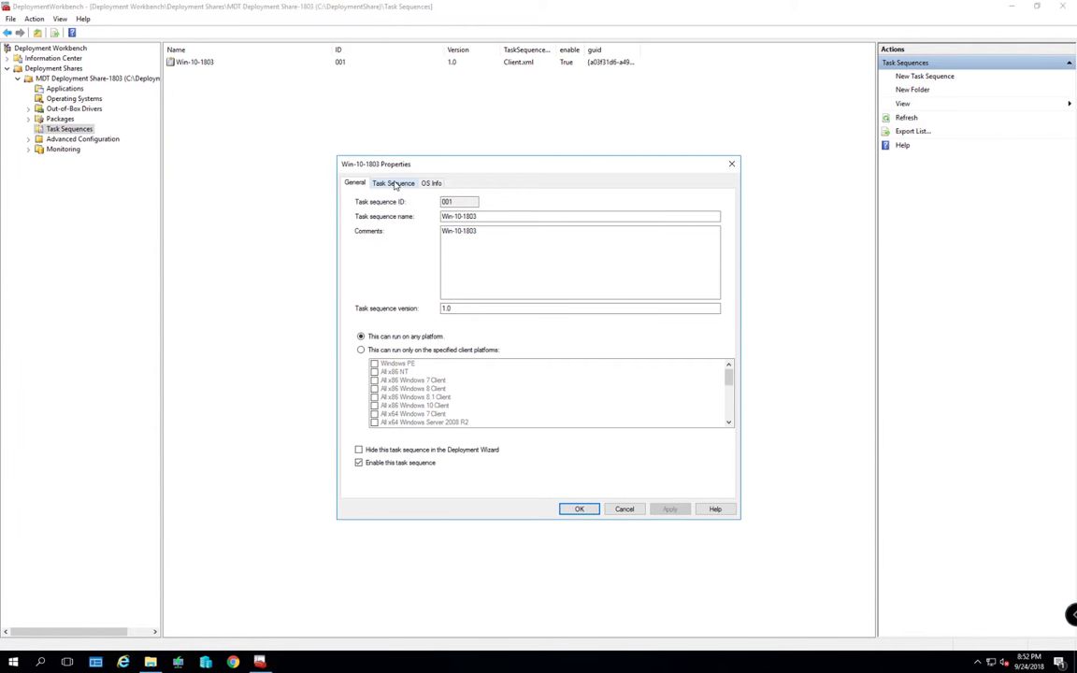
left_click(395, 183)
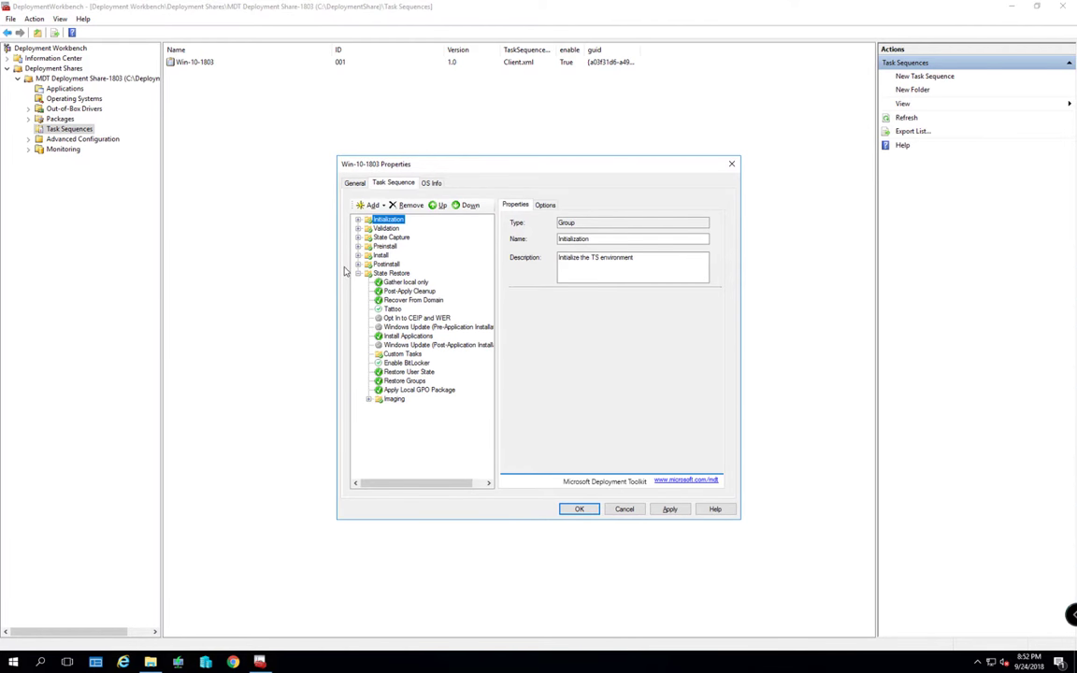
Browse the Initialization through Preinstall groups, expand Install, and select Install Operating System
left_click(358, 220)
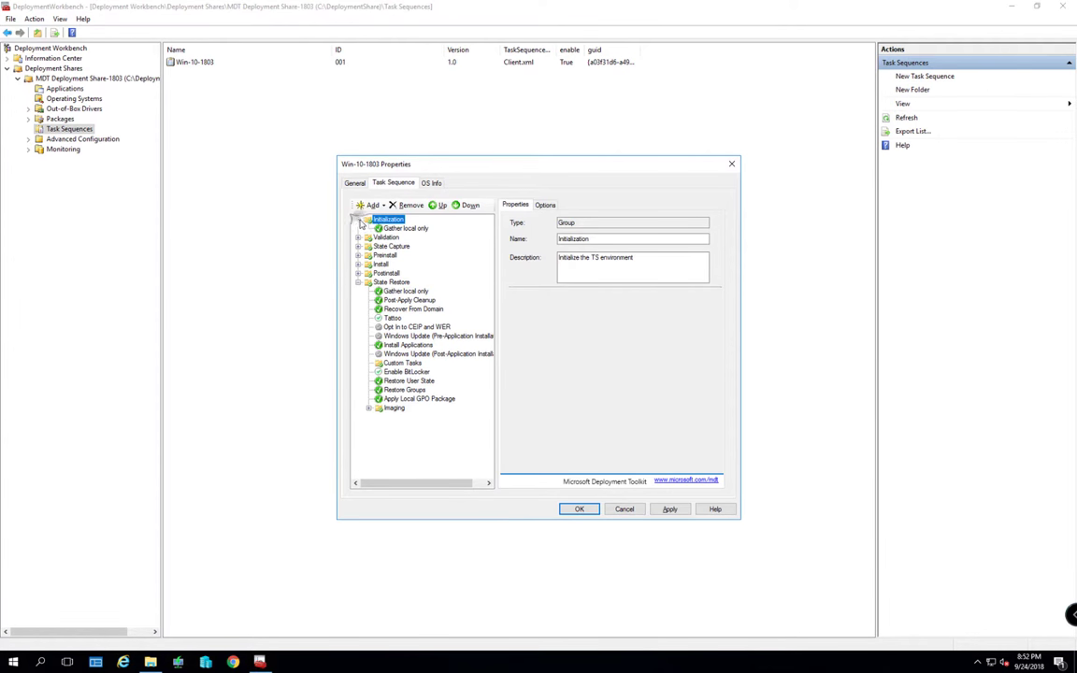
left_click(358, 219)
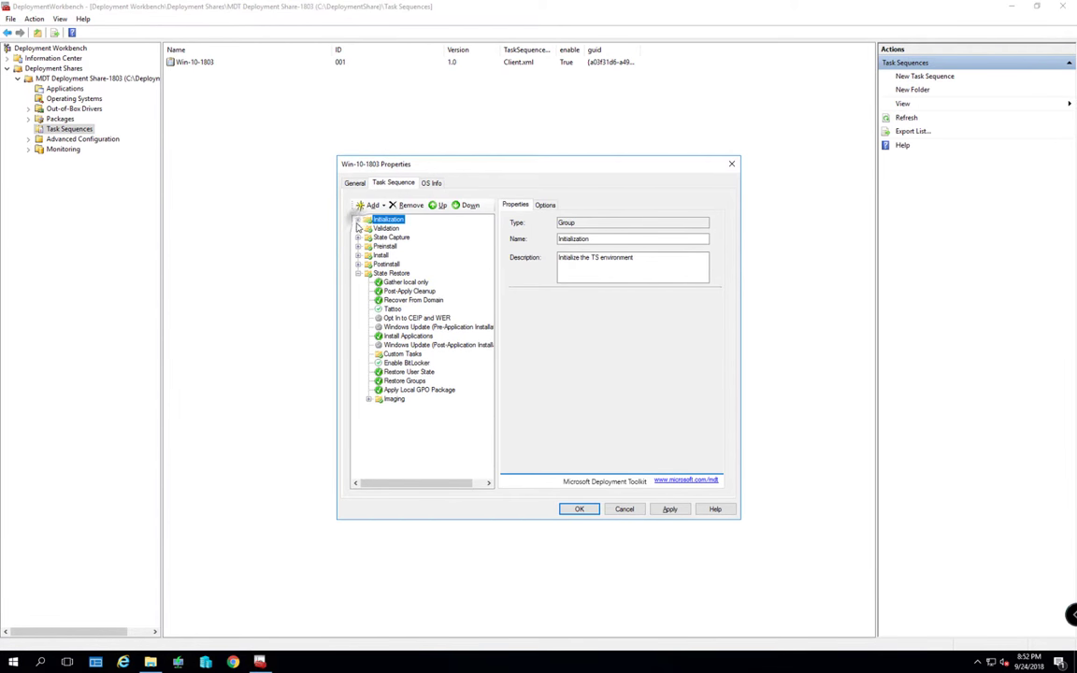
left_click(358, 228)
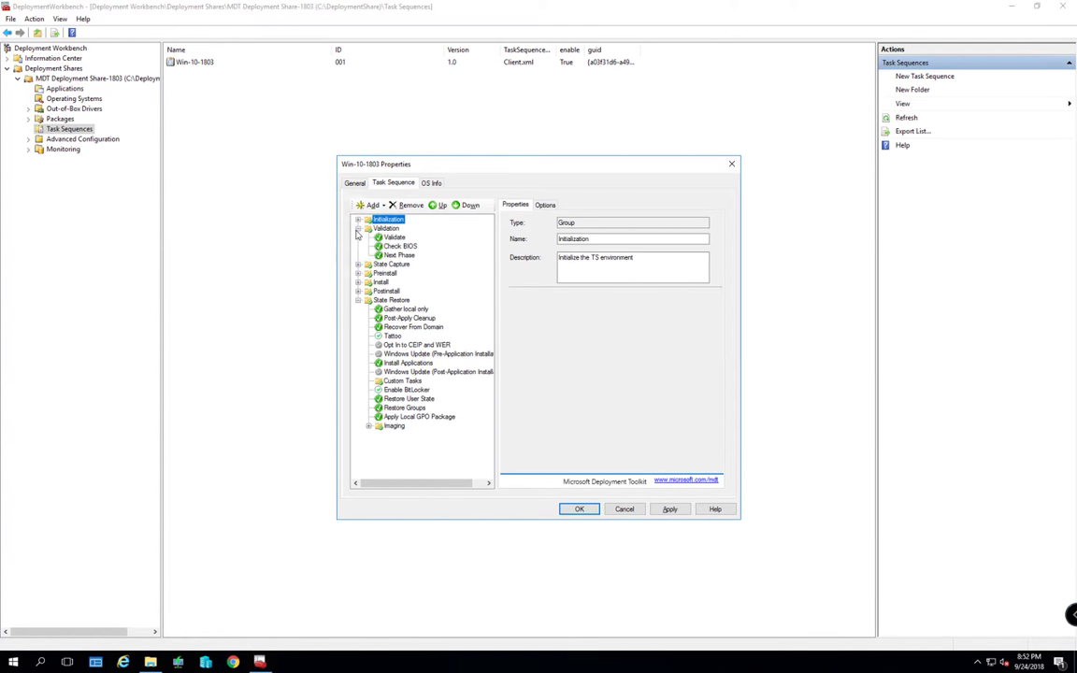
left_click(358, 228)
left_click(358, 238)
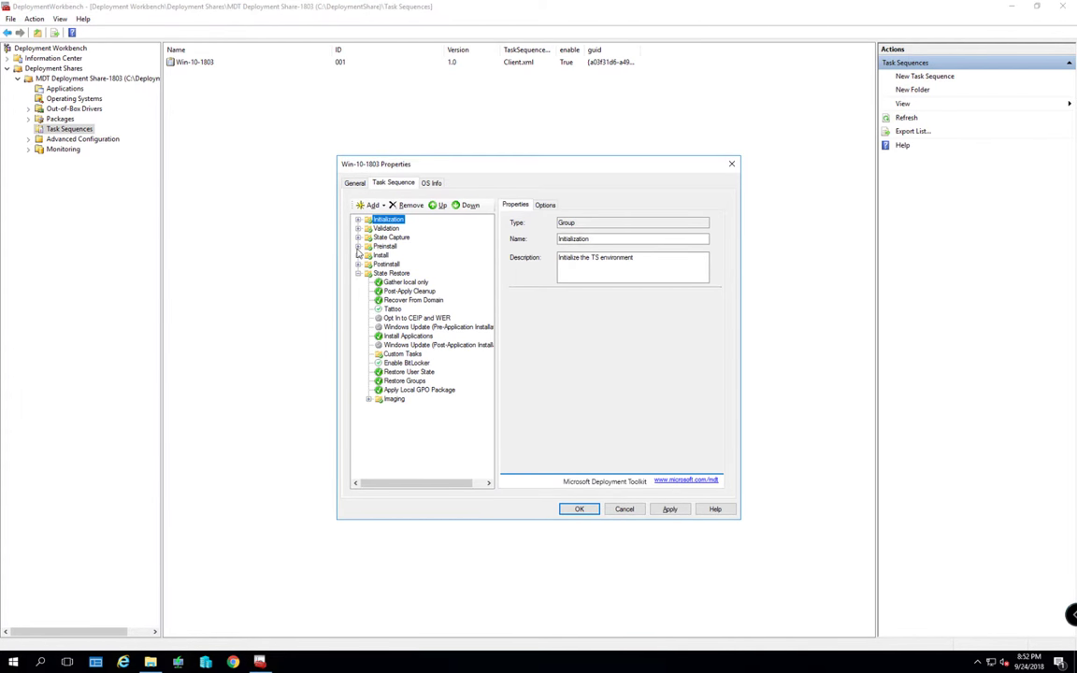
left_click(357, 247)
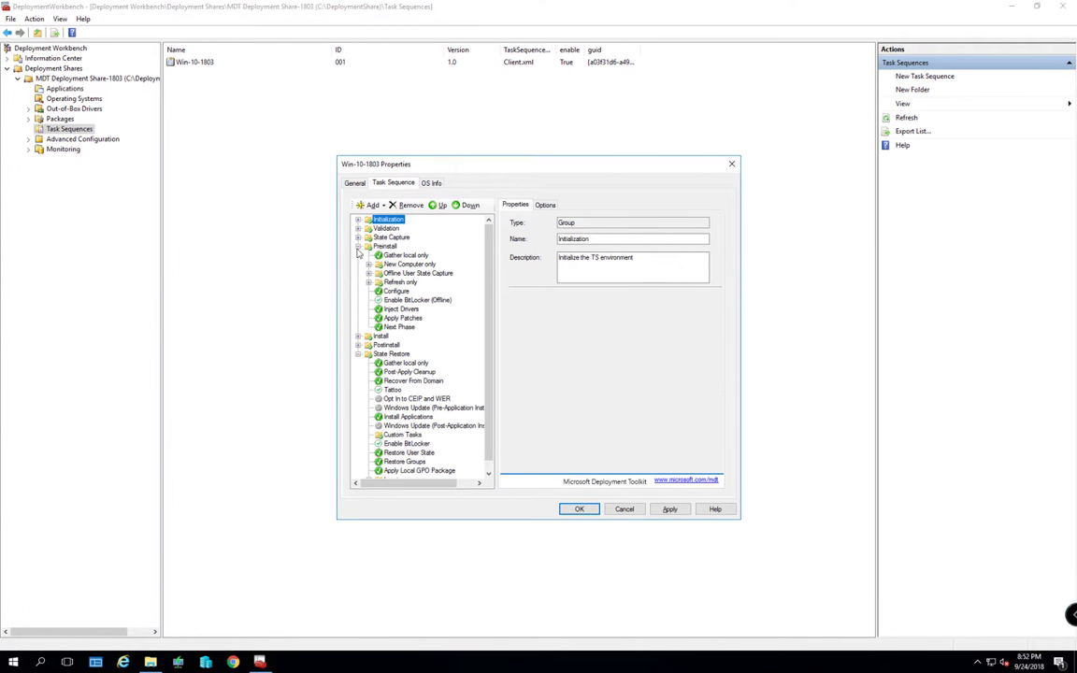
left_click(357, 247)
left_click(358, 255)
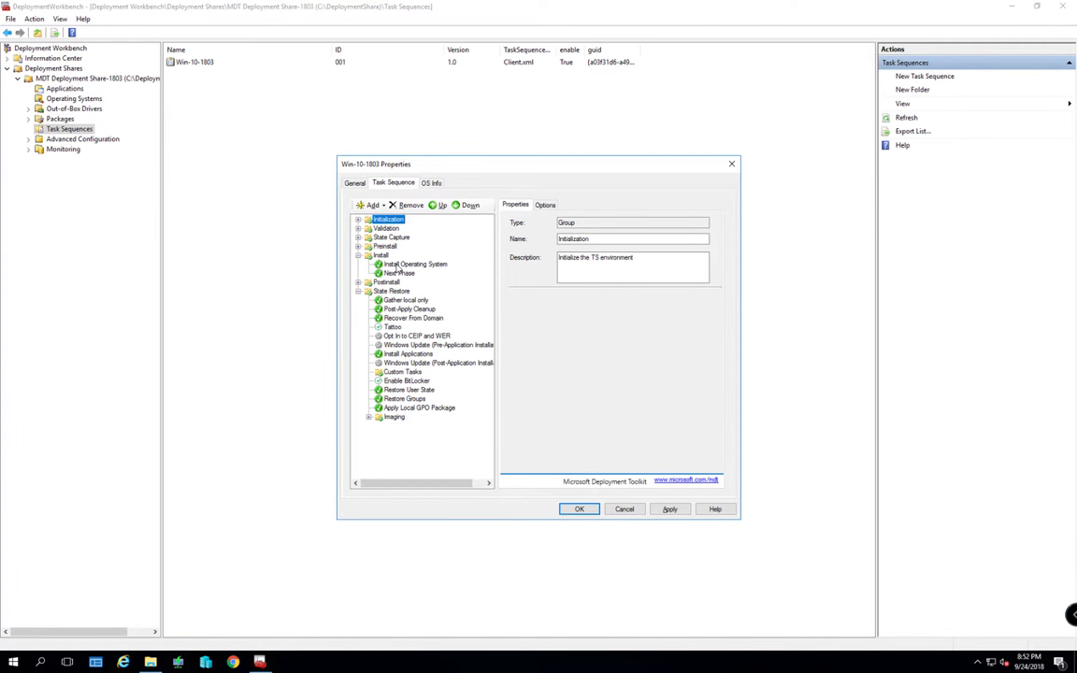
left_click(402, 265)
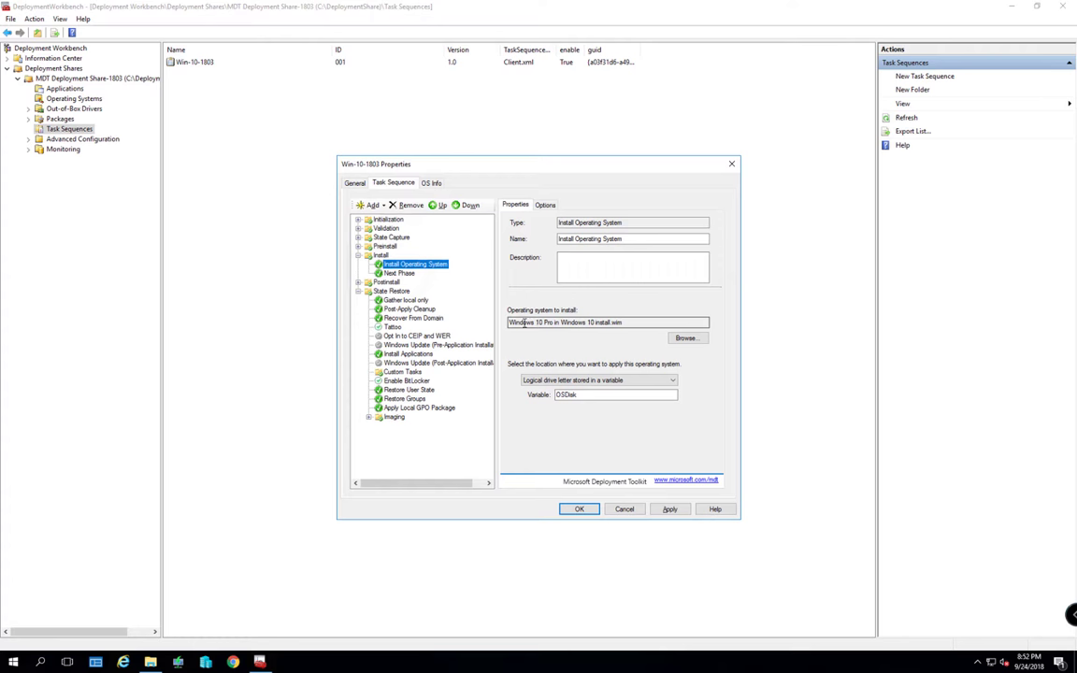
Check the Install Operating System image is Windows 10 Pro, leaving it unchanged
left_click_drag(510, 322, 638, 320)
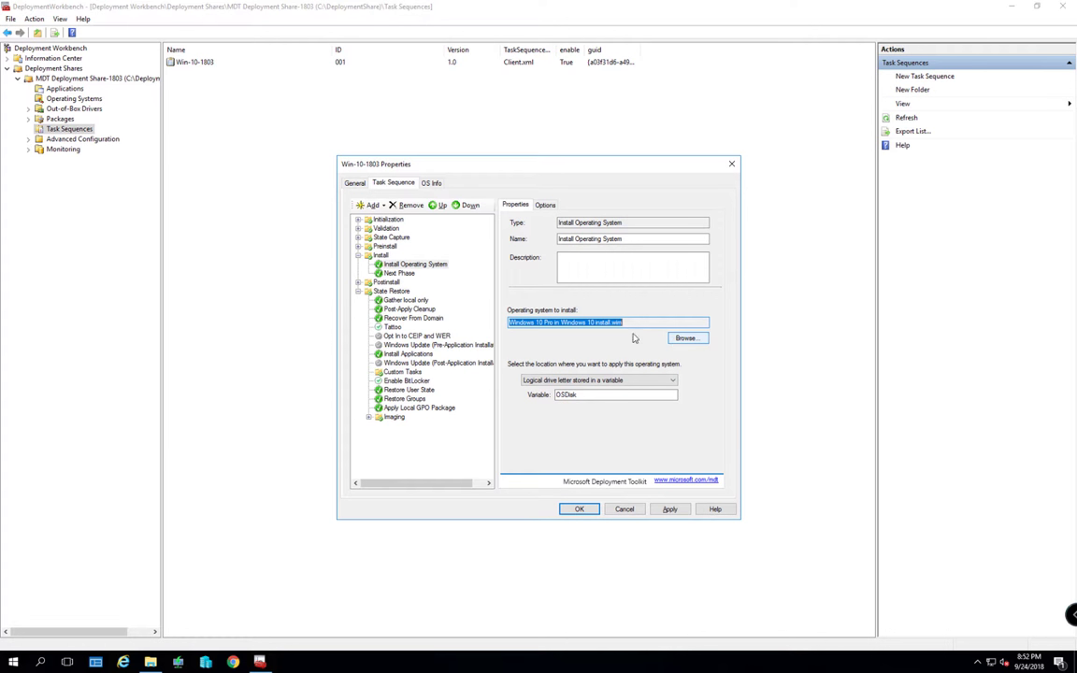
left_click(687, 338)
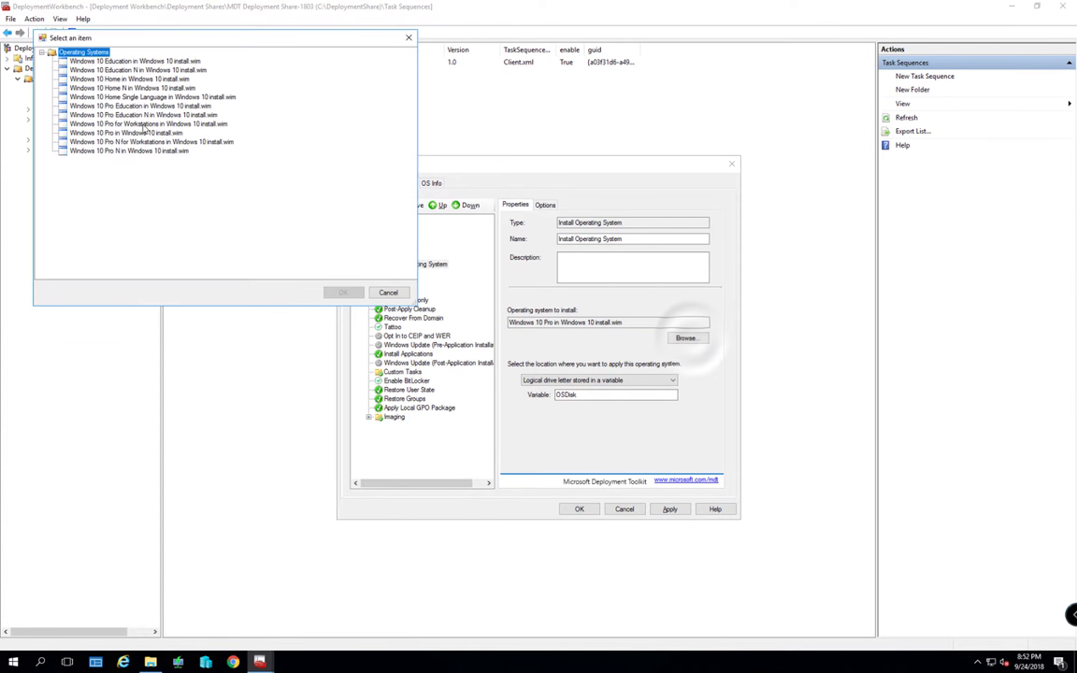
left_click(385, 290)
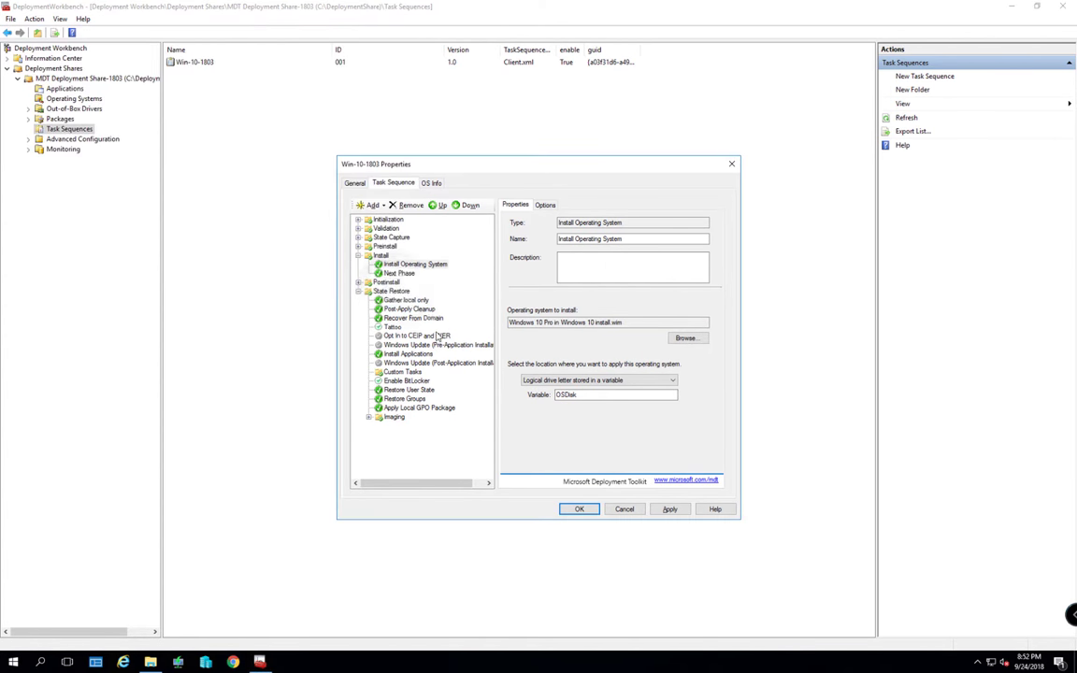
Collapse Install and Postinstall, and expand the Preinstall group
left_click(357, 256)
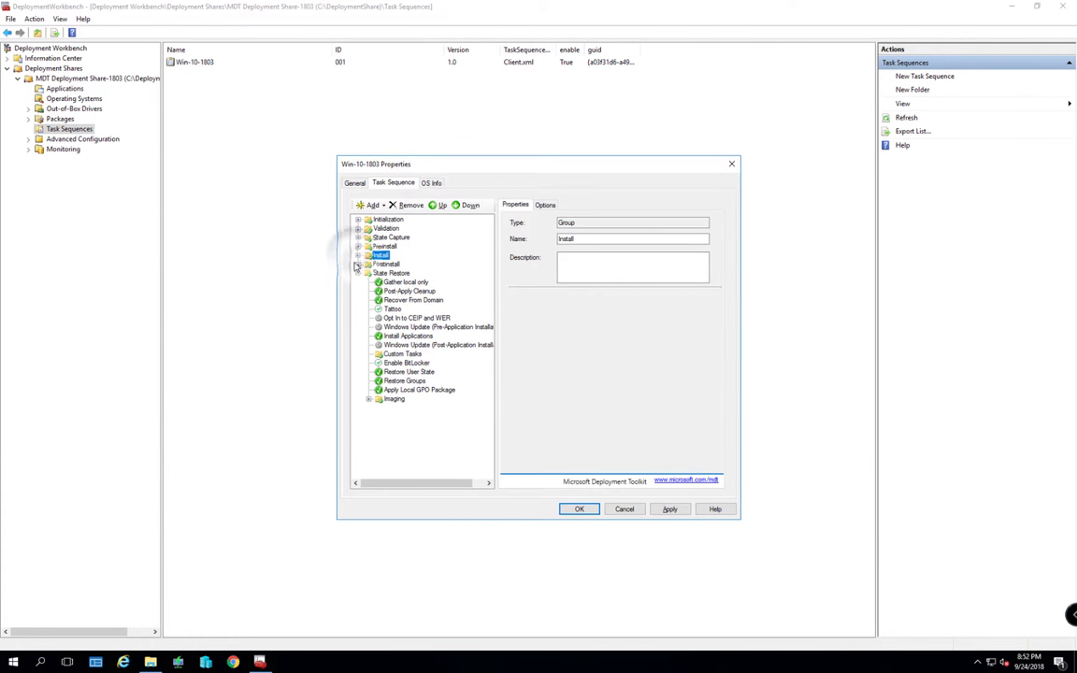
left_click(357, 265)
left_click(357, 264)
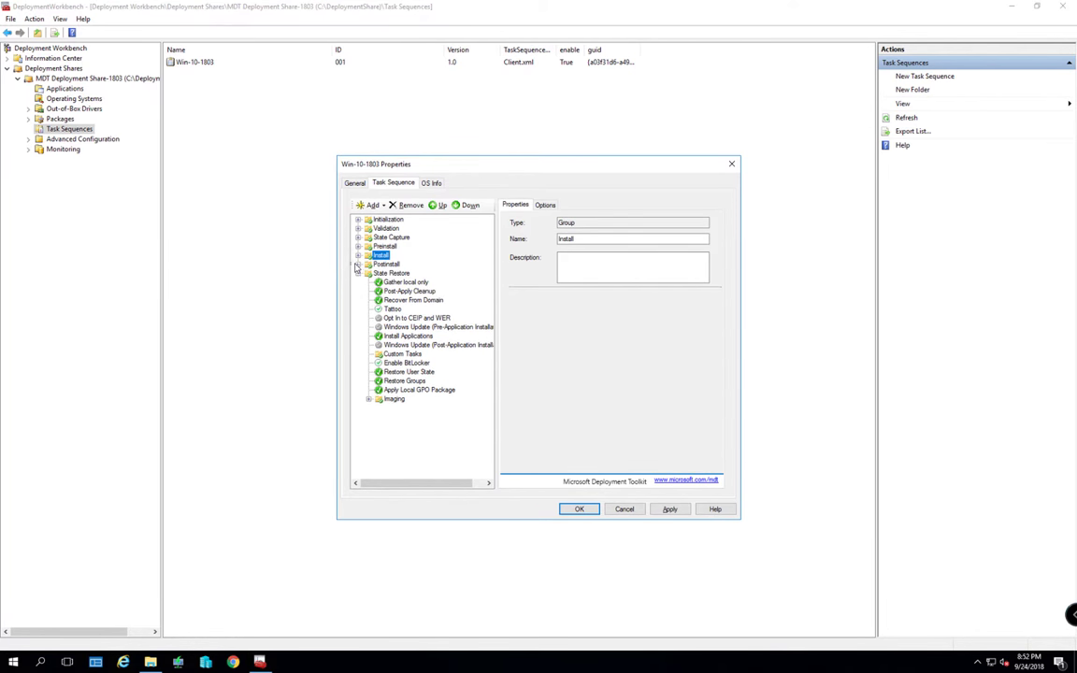
left_click(357, 247)
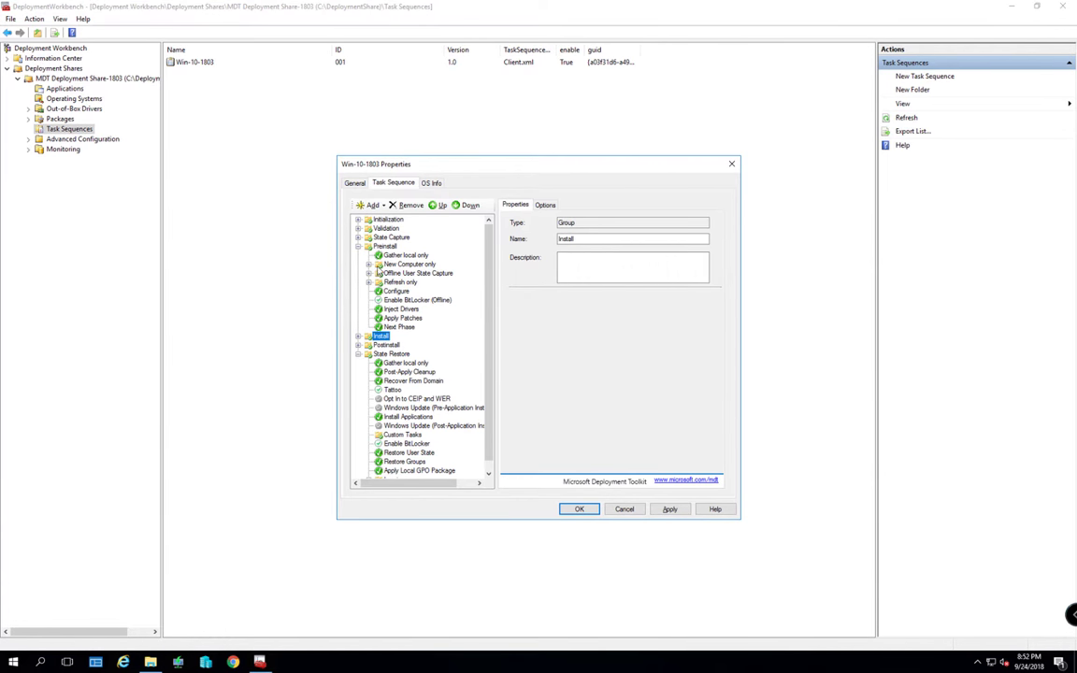
Inspect the Format and Partition Disk (BIOS) and (UEFI) steps under New Computer only
left_click(379, 265)
left_click(370, 265)
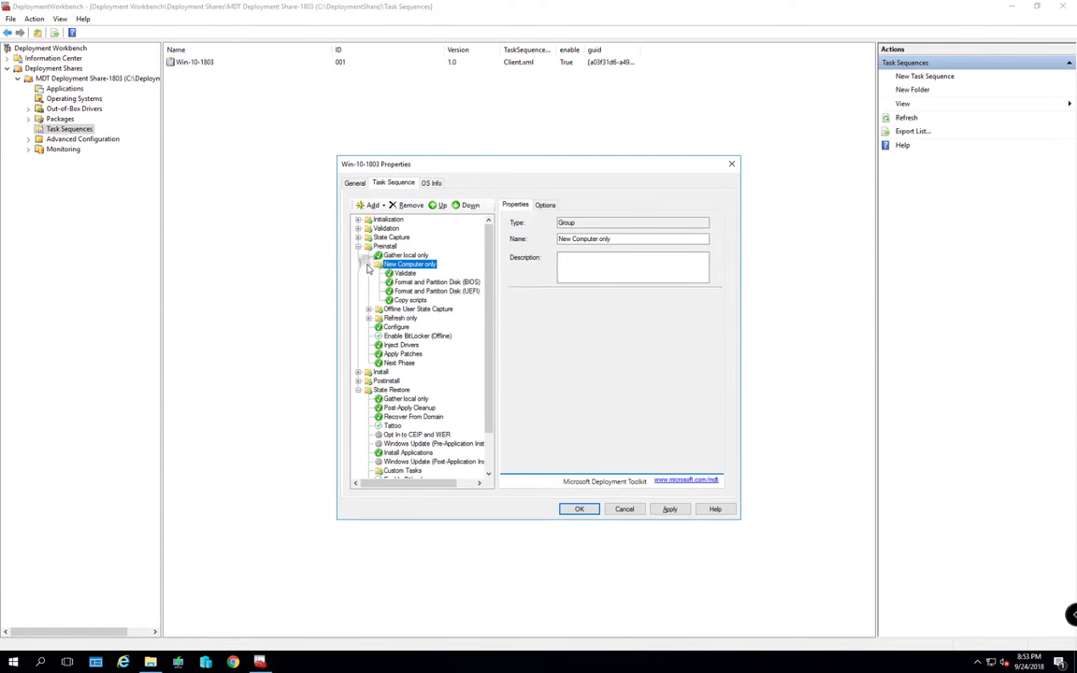
left_click(437, 282)
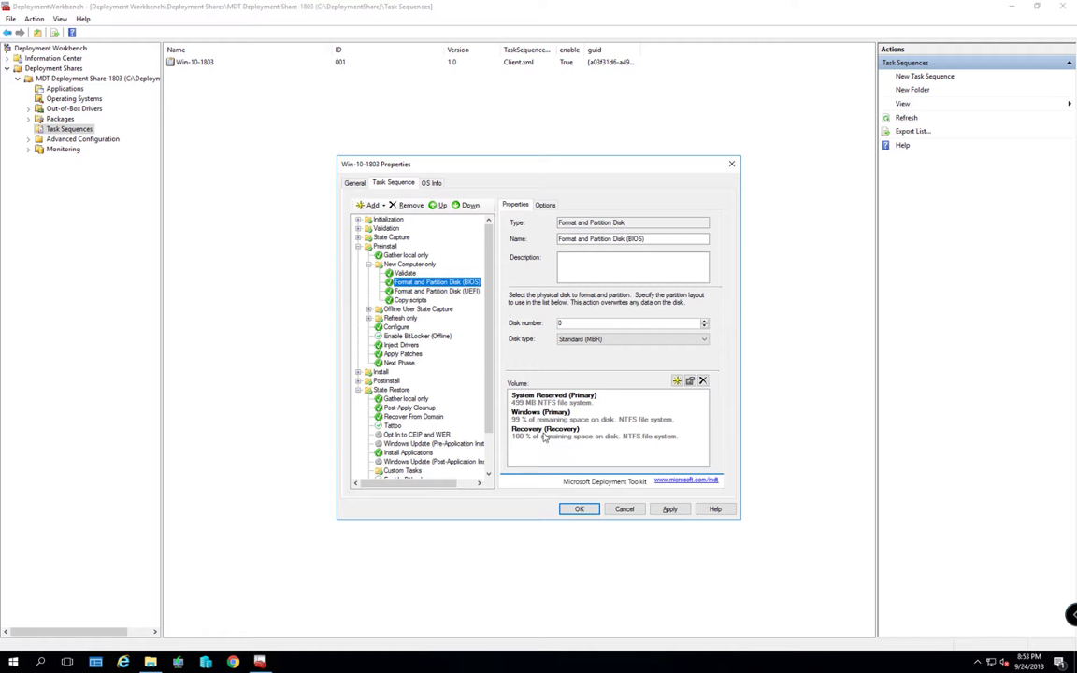
left_click(557, 422)
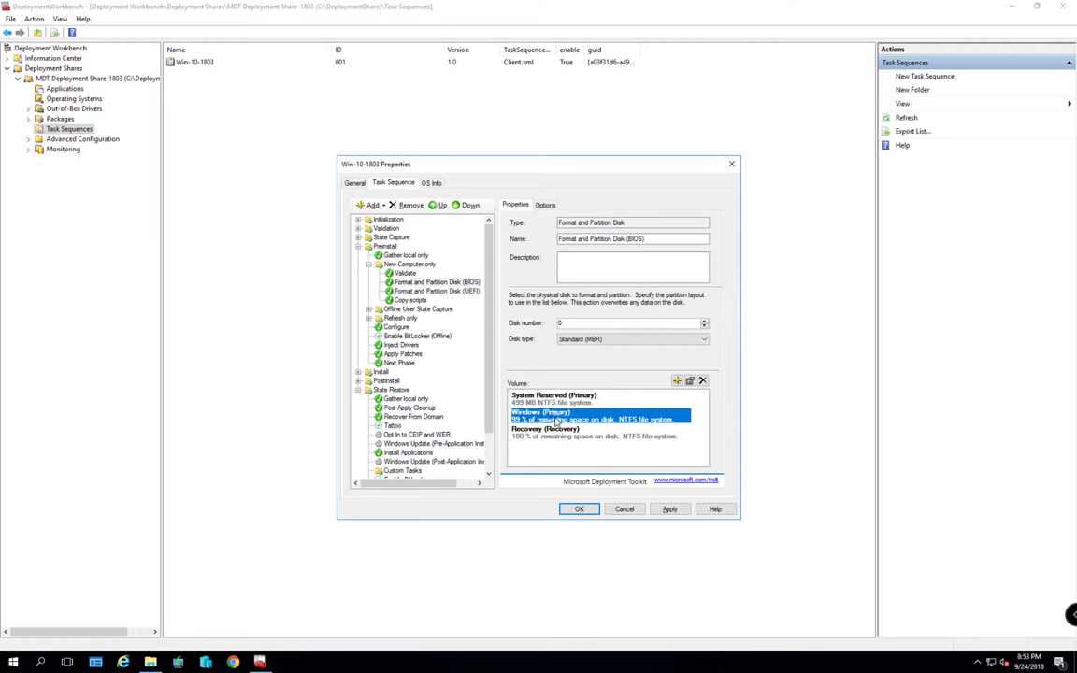
left_click(453, 283)
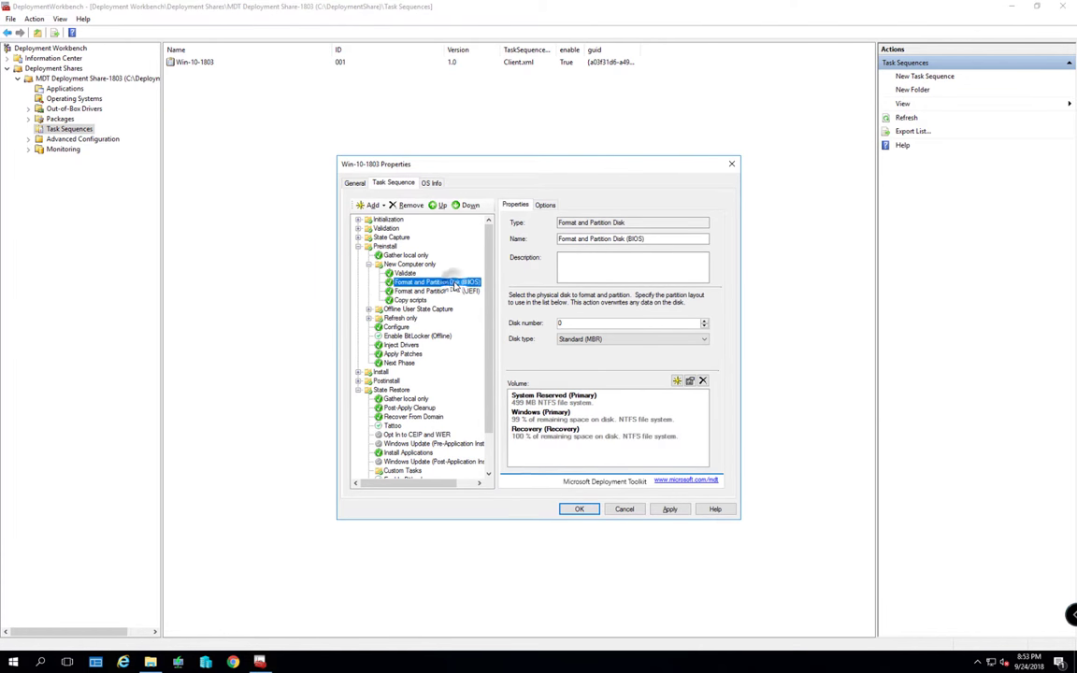
left_click(454, 293)
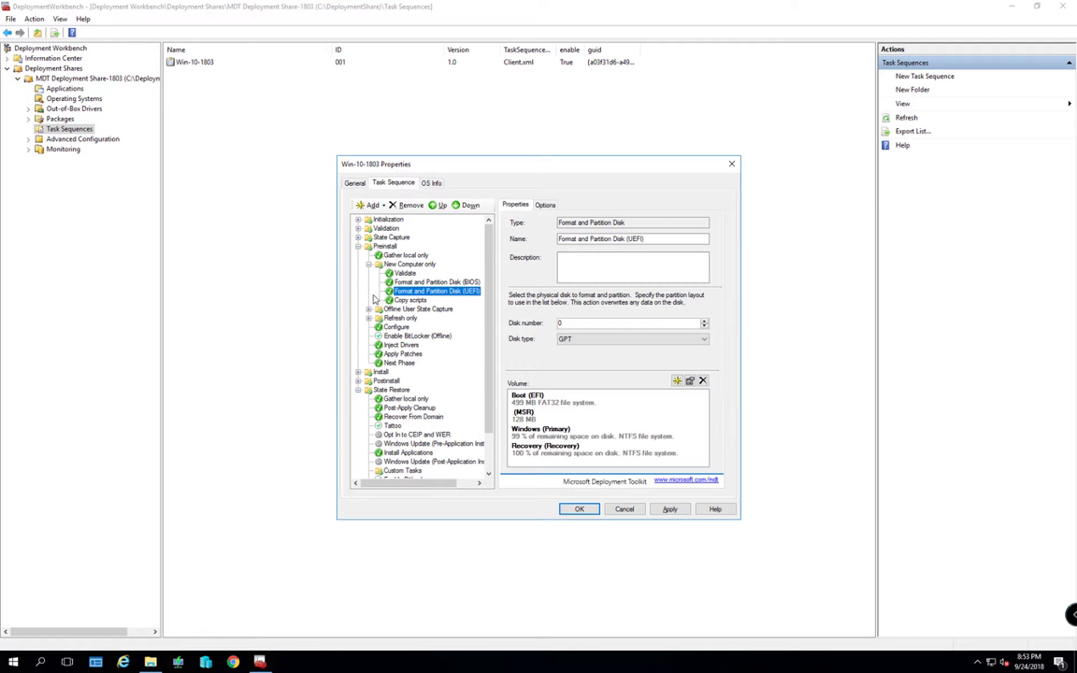
Collapse New Computer only and Preinstall, then select the State Restore group
left_click(369, 264)
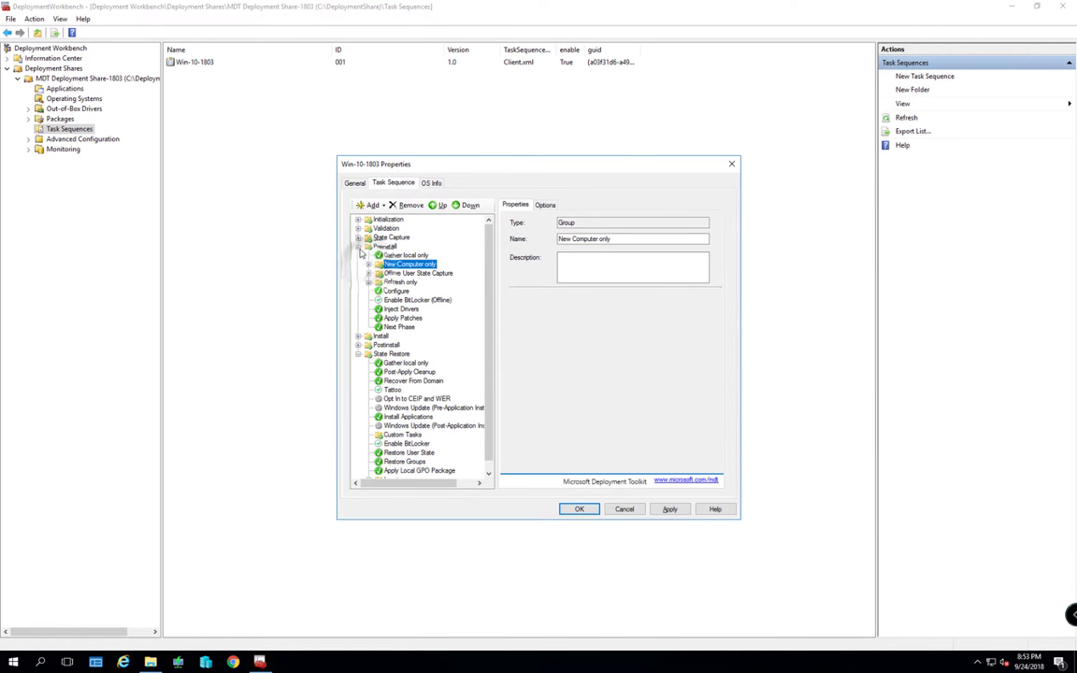
left_click(358, 246)
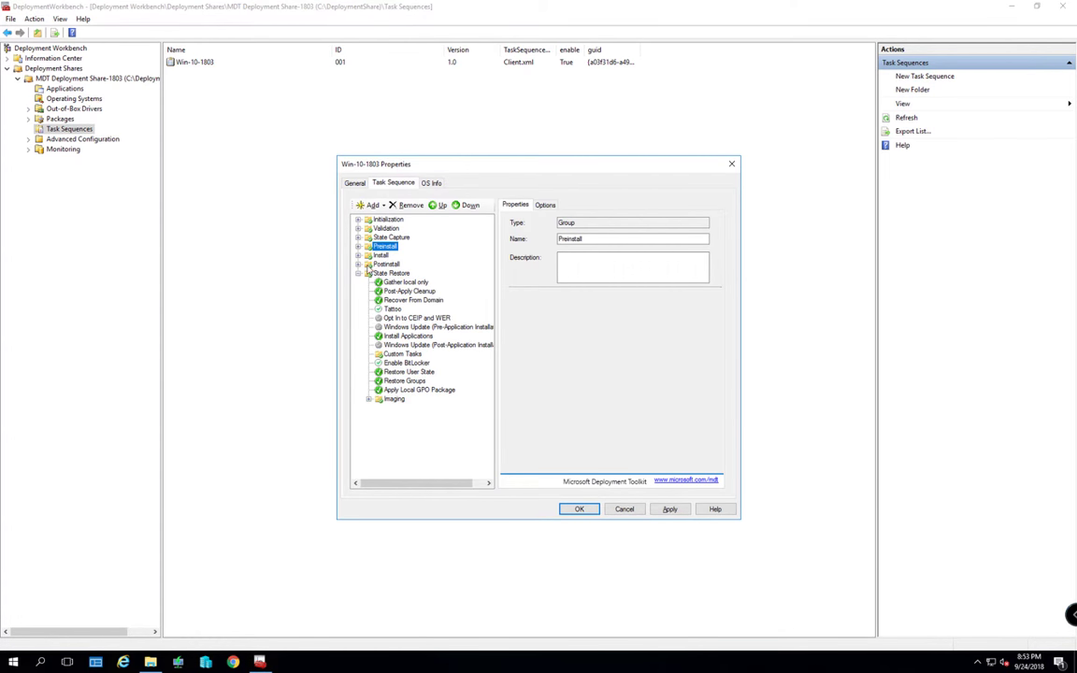
left_click(358, 265)
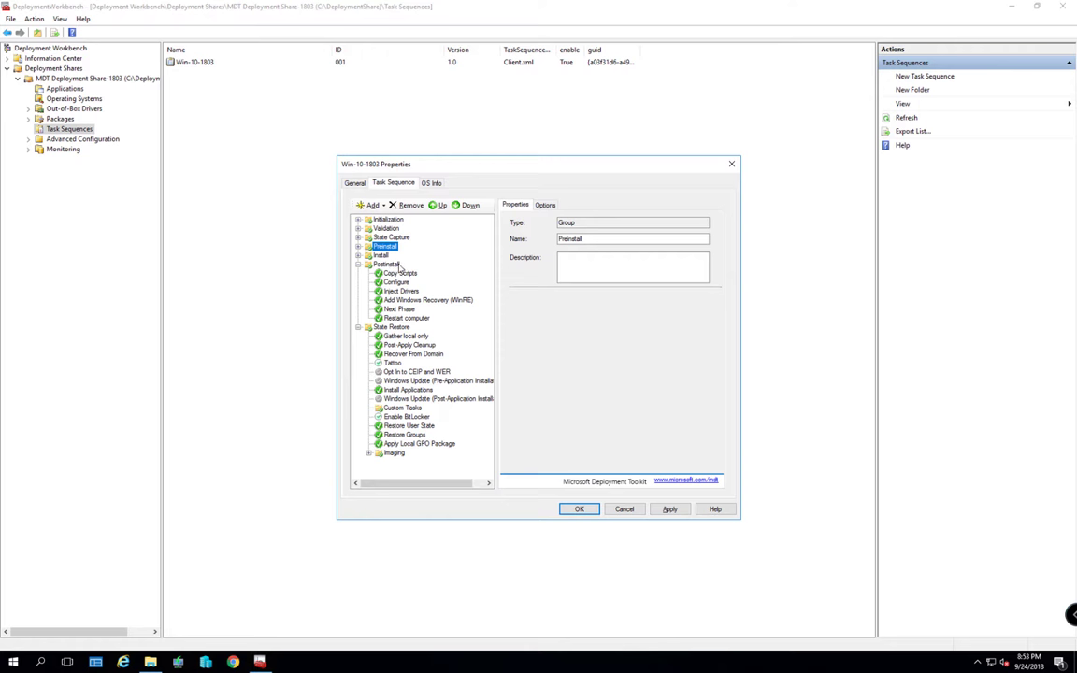
left_click(357, 264)
left_click(358, 256)
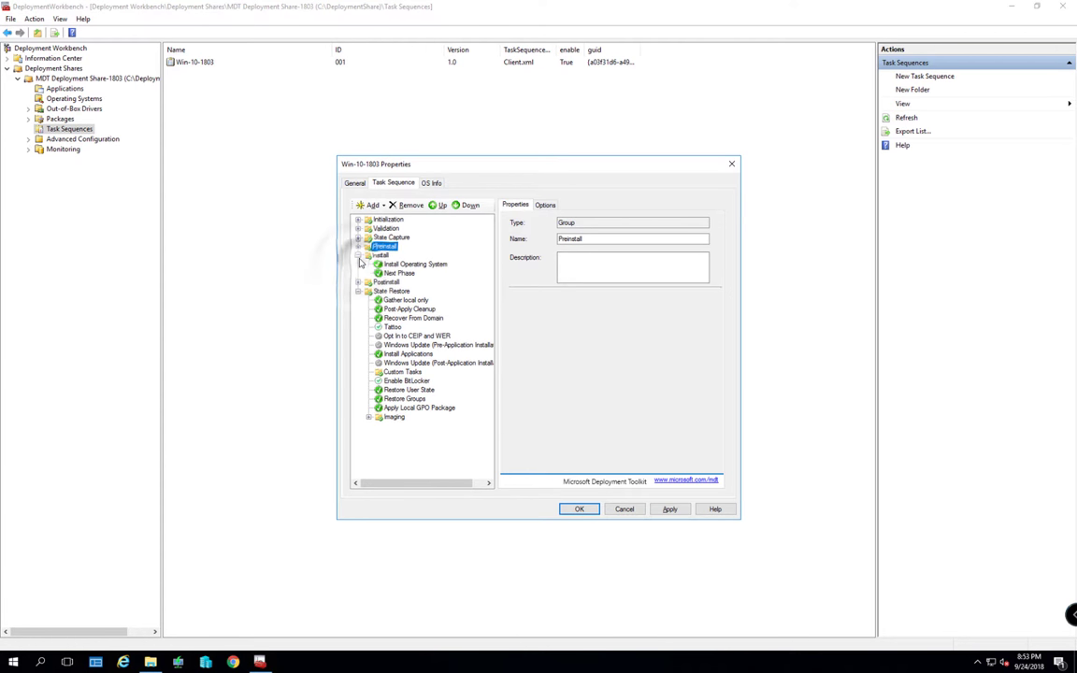
left_click(358, 256)
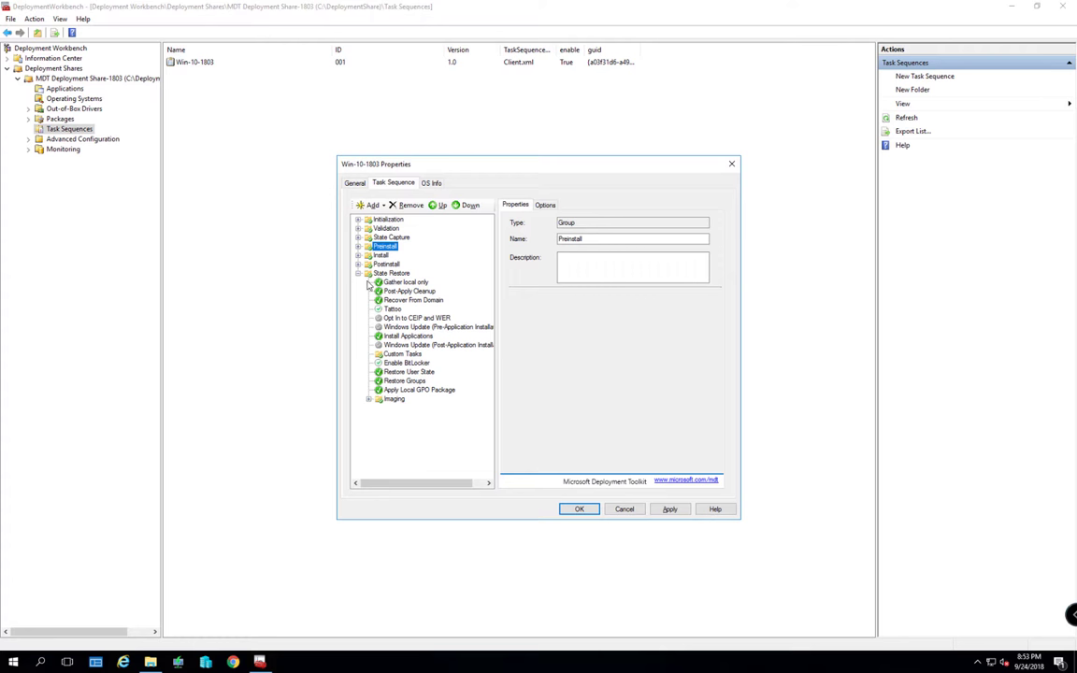
left_click(388, 274)
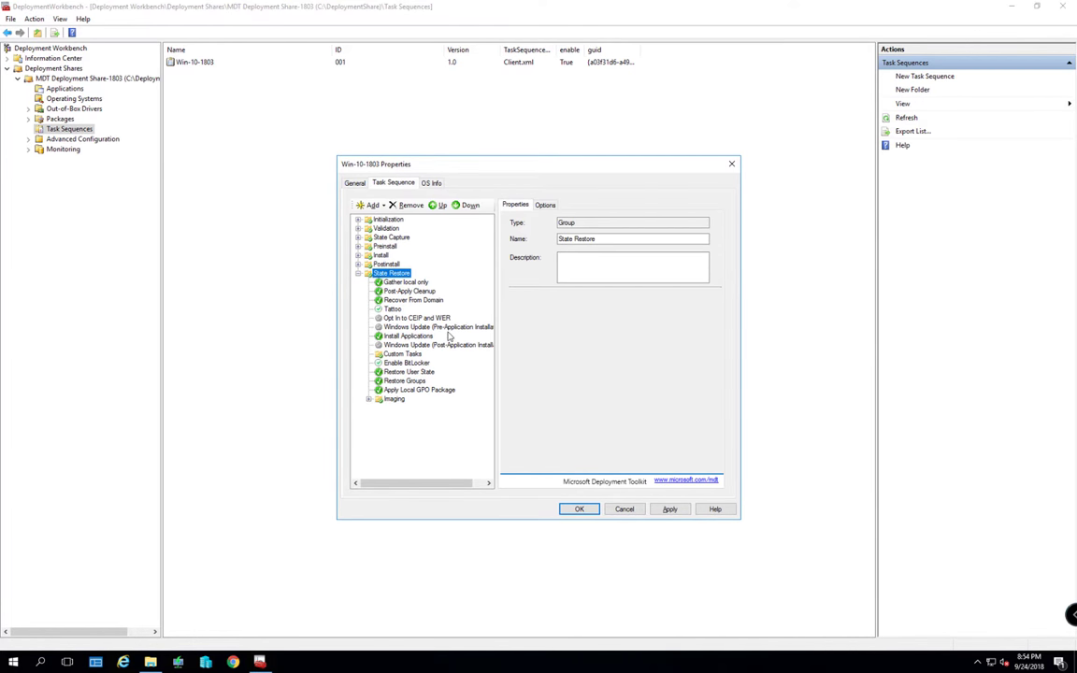
Set Install Applications to install the single application 7Zip 7Zip English
left_click(411, 336)
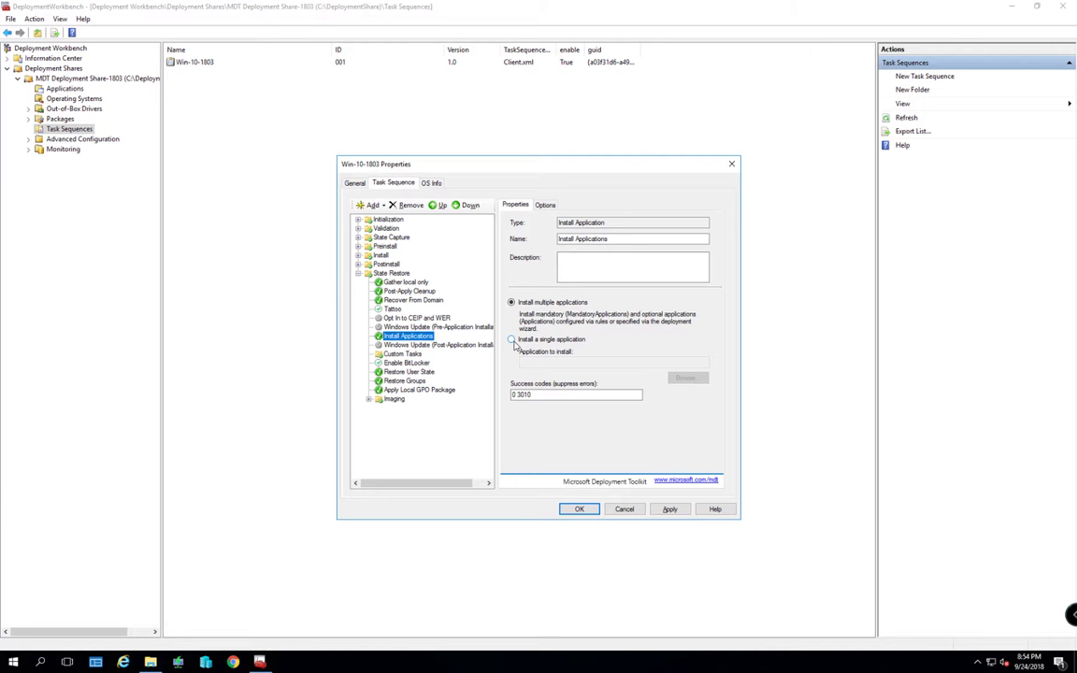
left_click(512, 340)
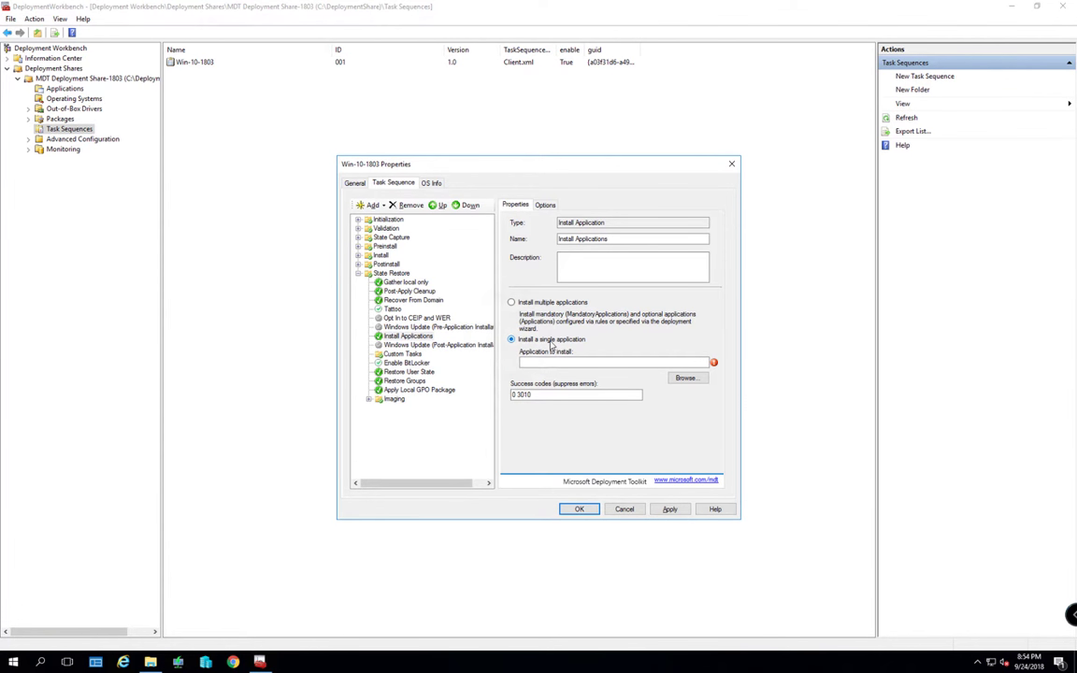
left_click(685, 379)
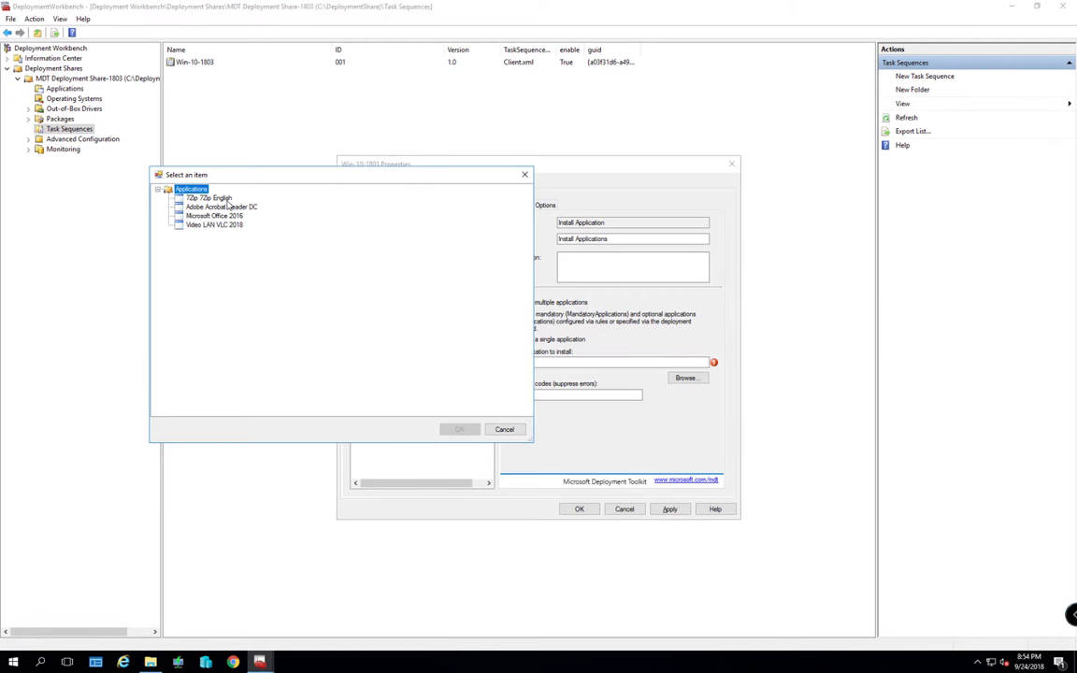
left_click(224, 199)
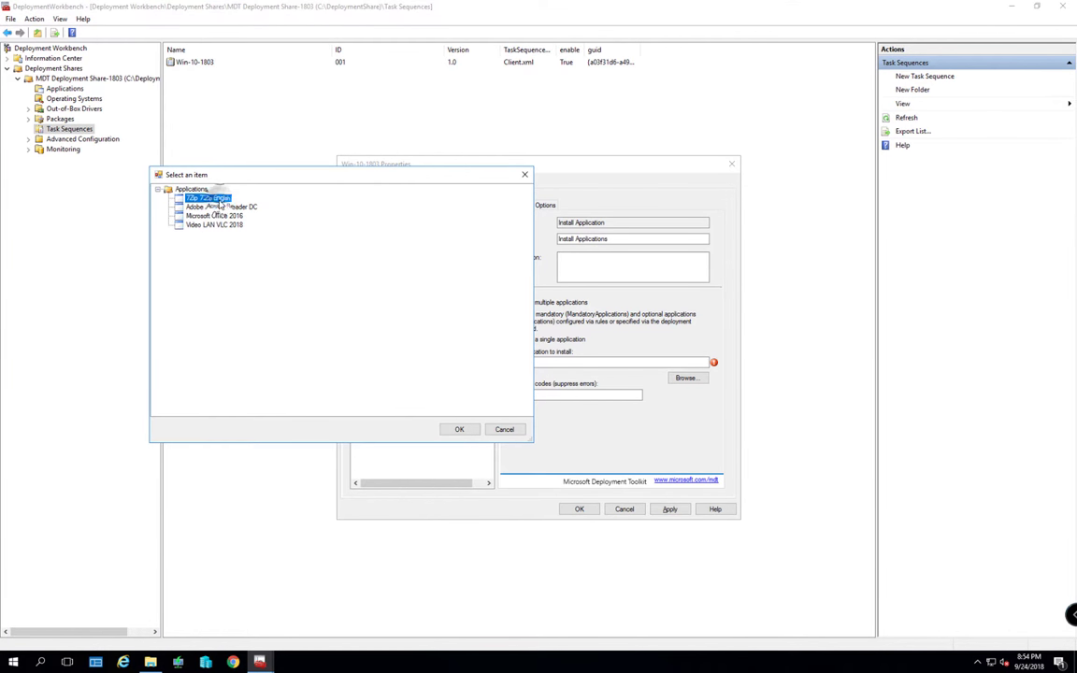
left_click(459, 429)
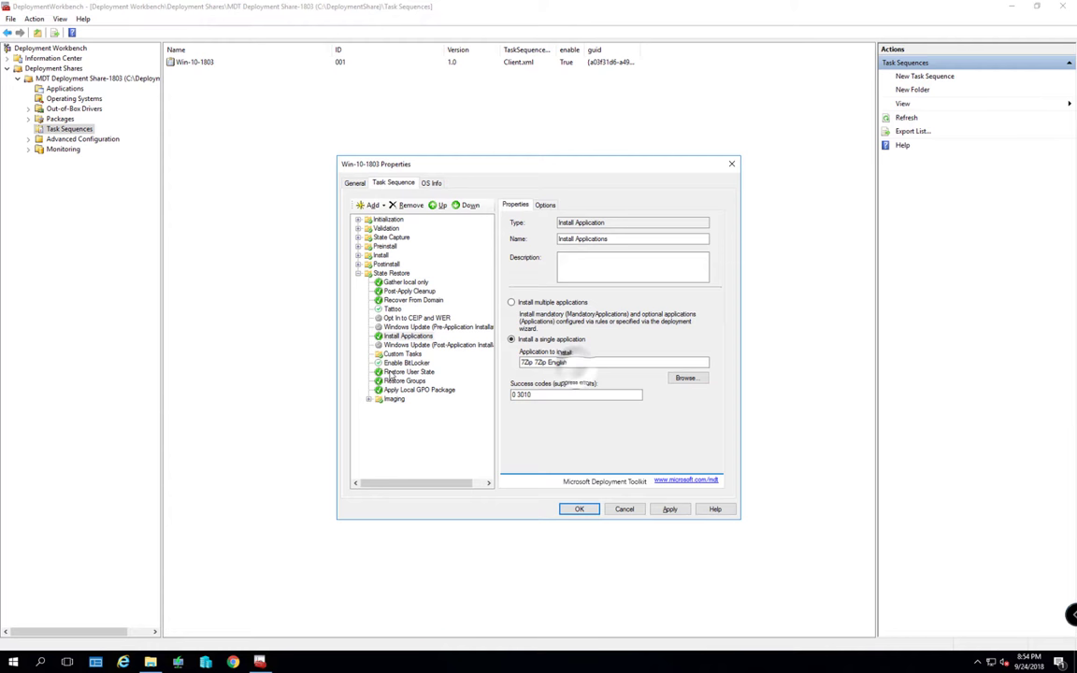
Rename the step to '7Zip English' and apply the change
left_click(542, 362)
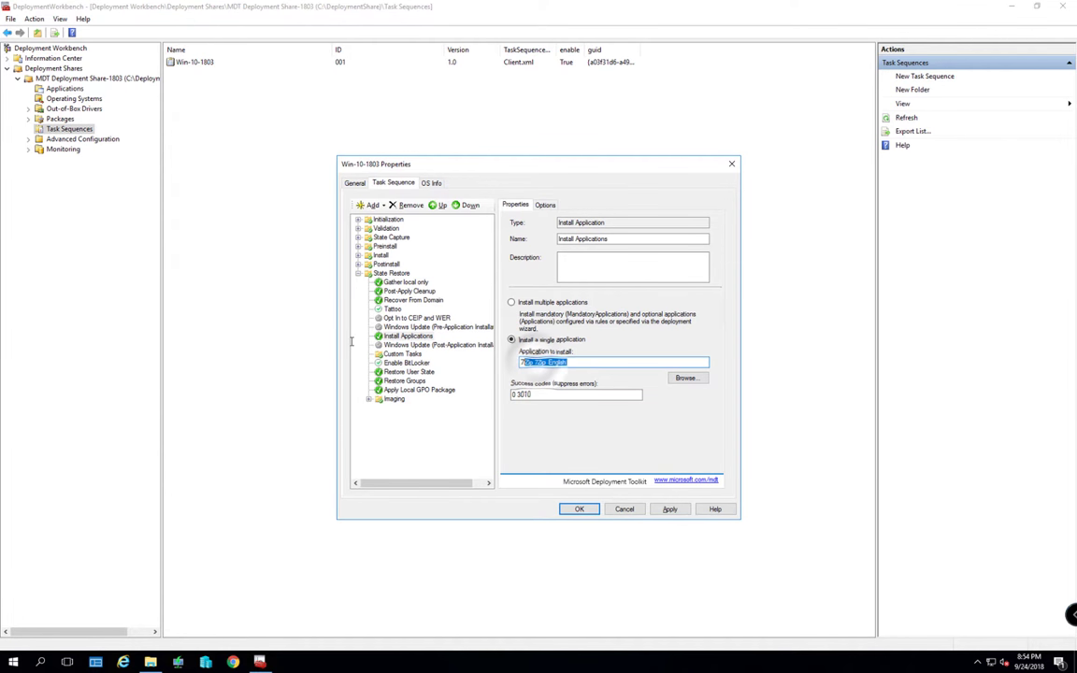
key("ctrl+c")
key("shift+Tab")
key("shift+Tab")
key("shift+Tab")
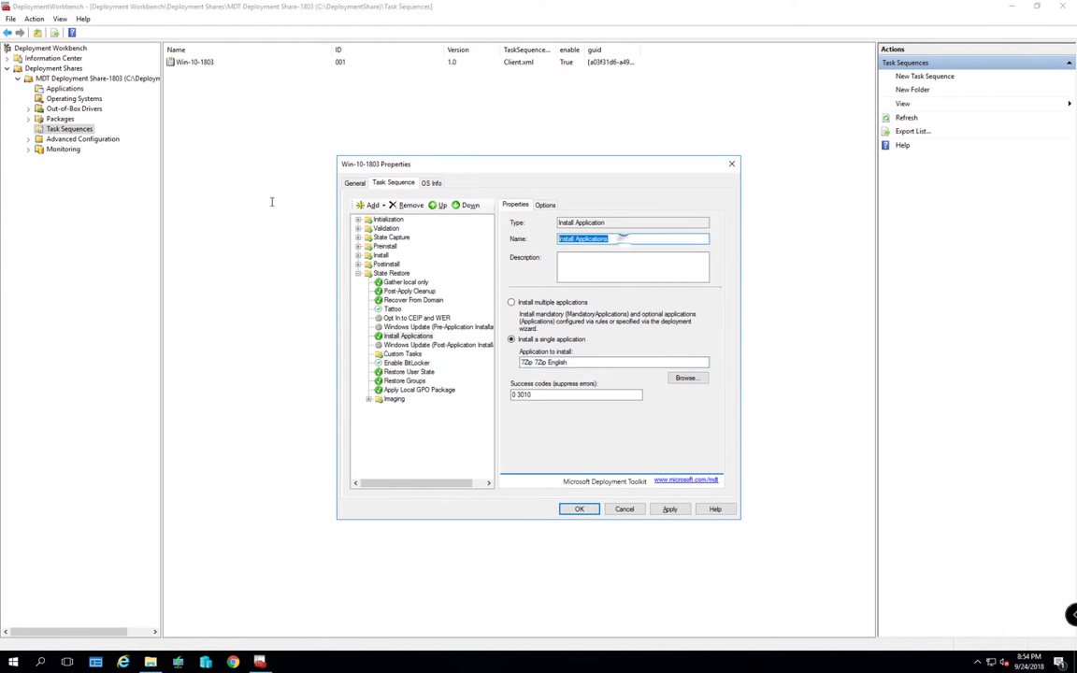
key("ctrl+v")
key("BackSpace")
key("BackSpace")
key("BackSpace")
key("BackSpace")
key("BackSpace")
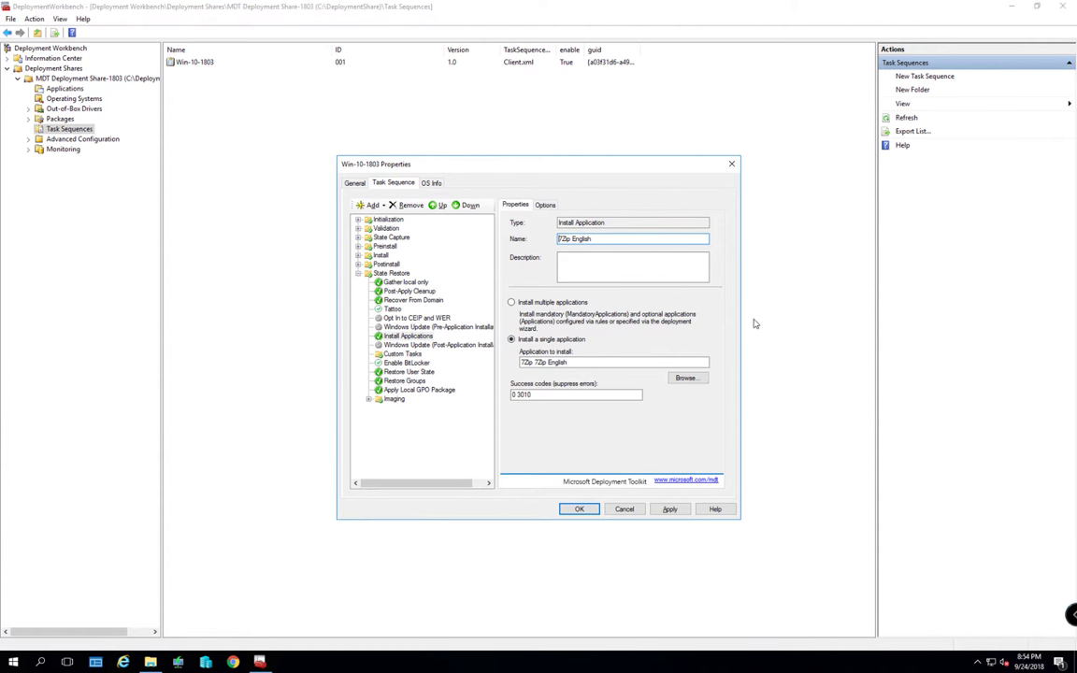
left_click(669, 509)
left_click(420, 327)
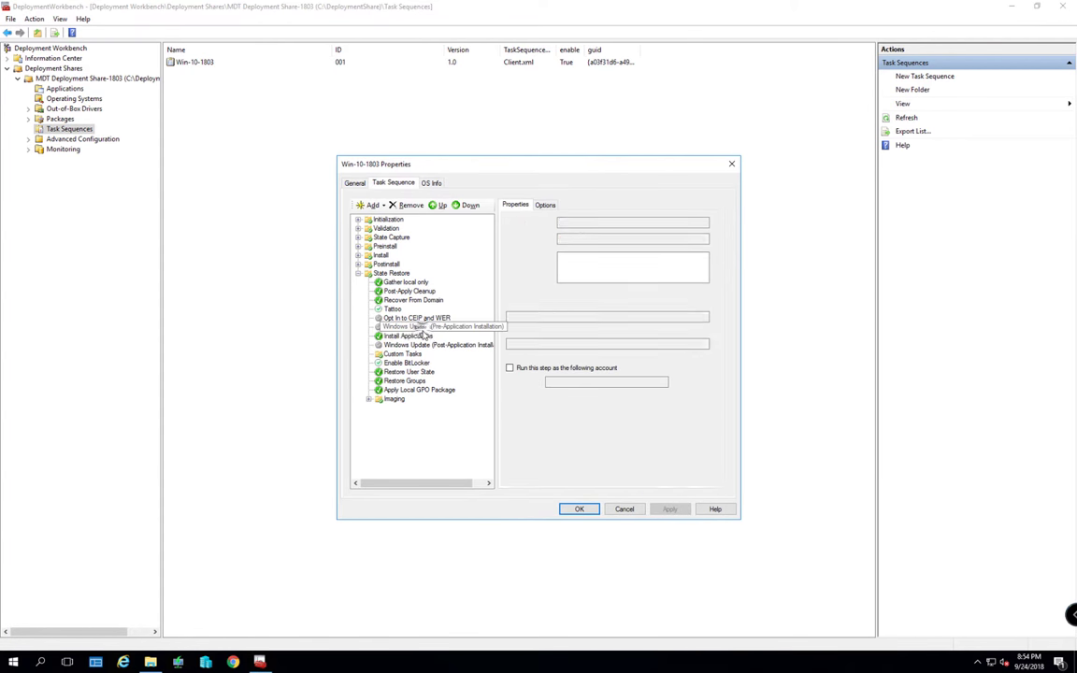
left_click(402, 335)
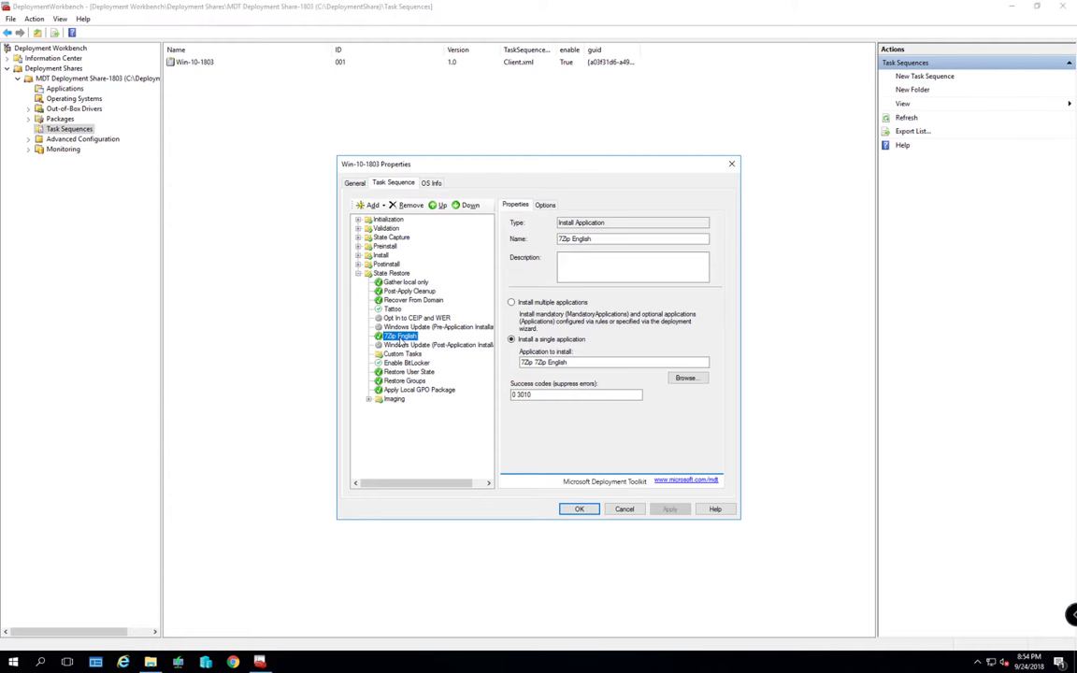
Paste copies of the 7Zip English step; make the first an Acrobat Reader DC step
key("ctrl+v")
key("ctrl+v")
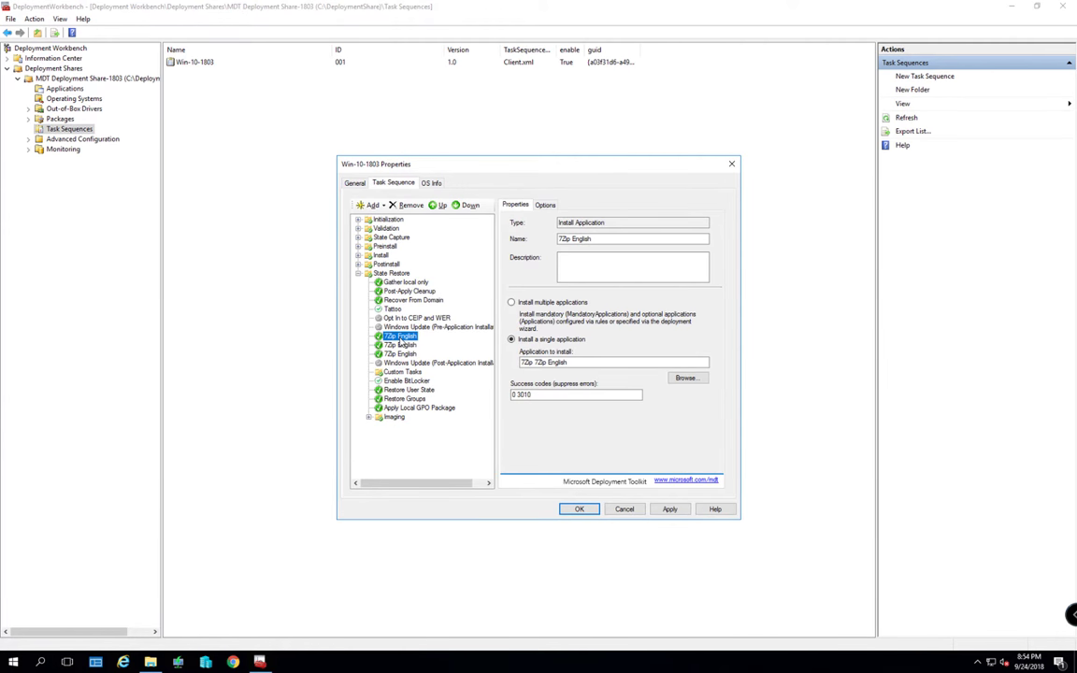
key("ctrl+v")
left_click(407, 347)
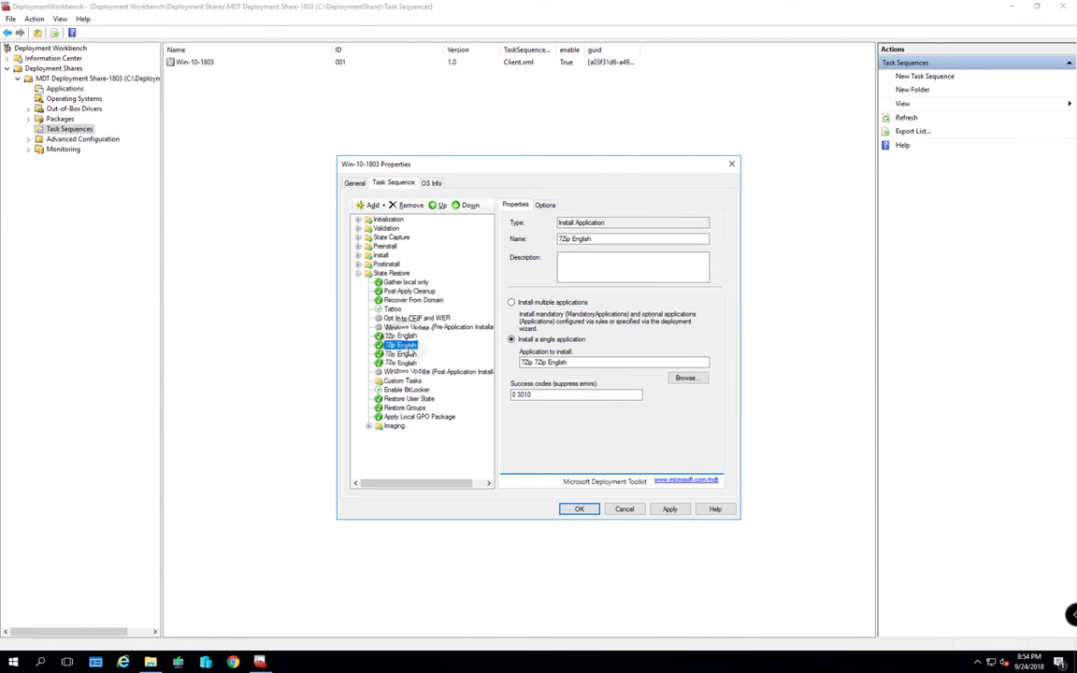
left_click(685, 378)
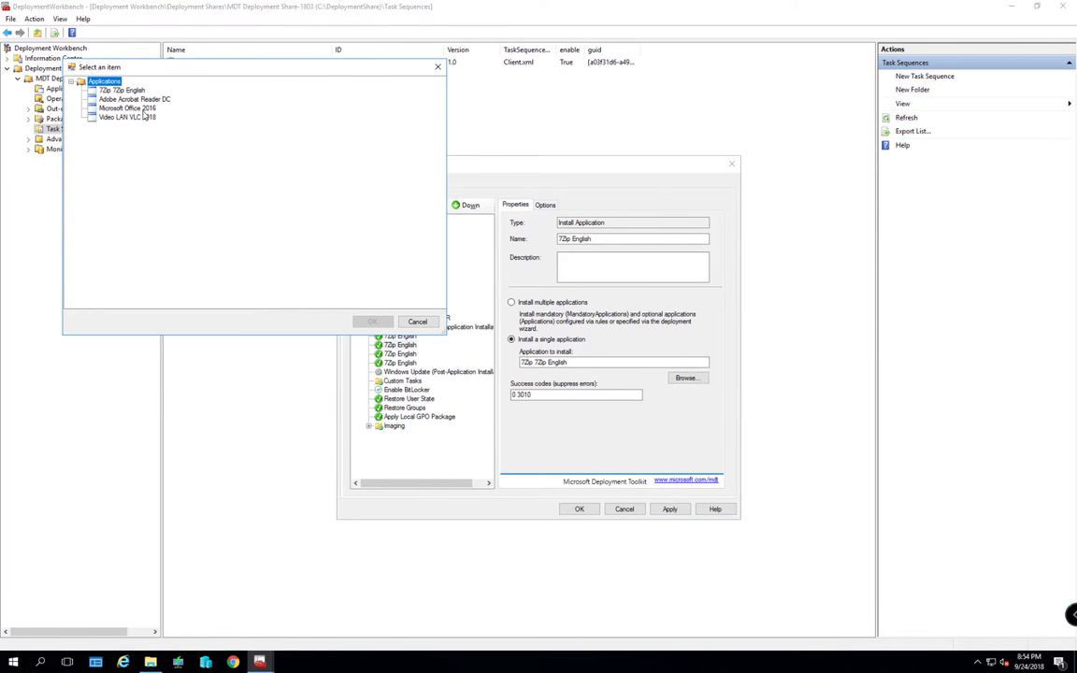
left_click(134, 99)
left_click(372, 322)
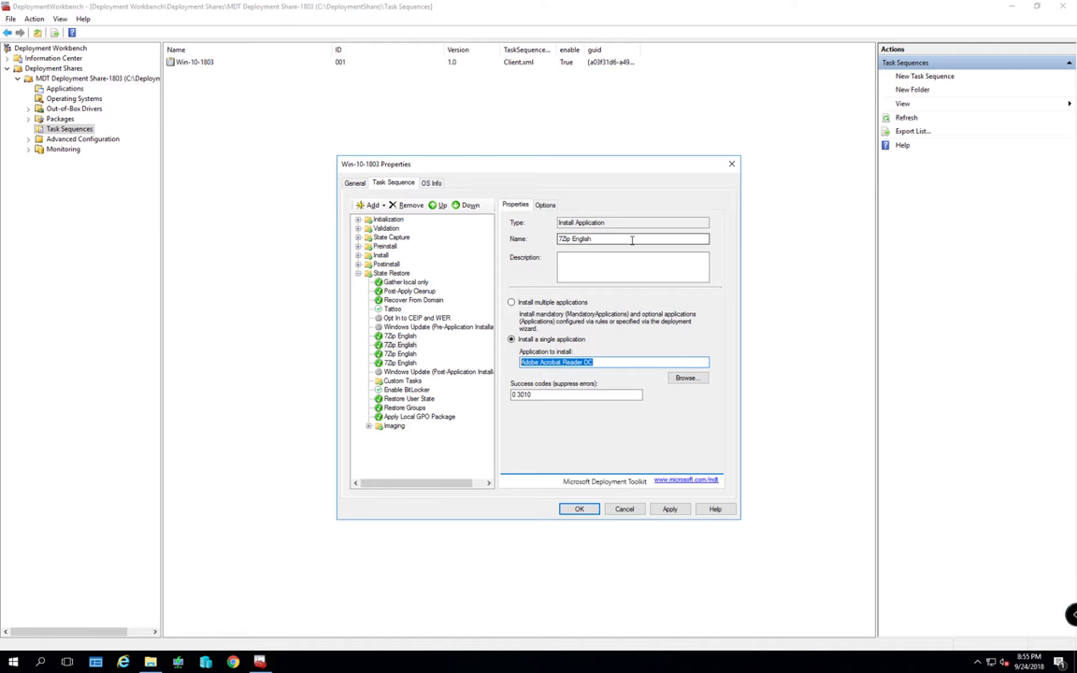
mouse_move(557, 238)
left_mouse_down()
mouse_move(625, 238)
mouse_move(558, 239)
left_mouse_up()
key("ctrl+v")
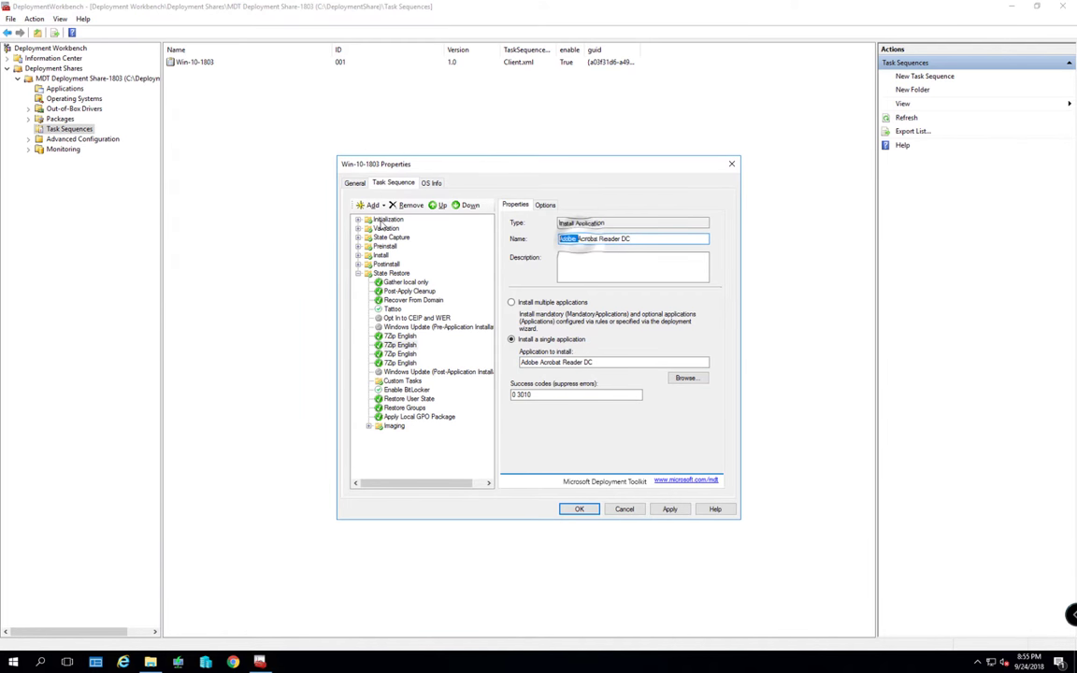
key("BackSpace")
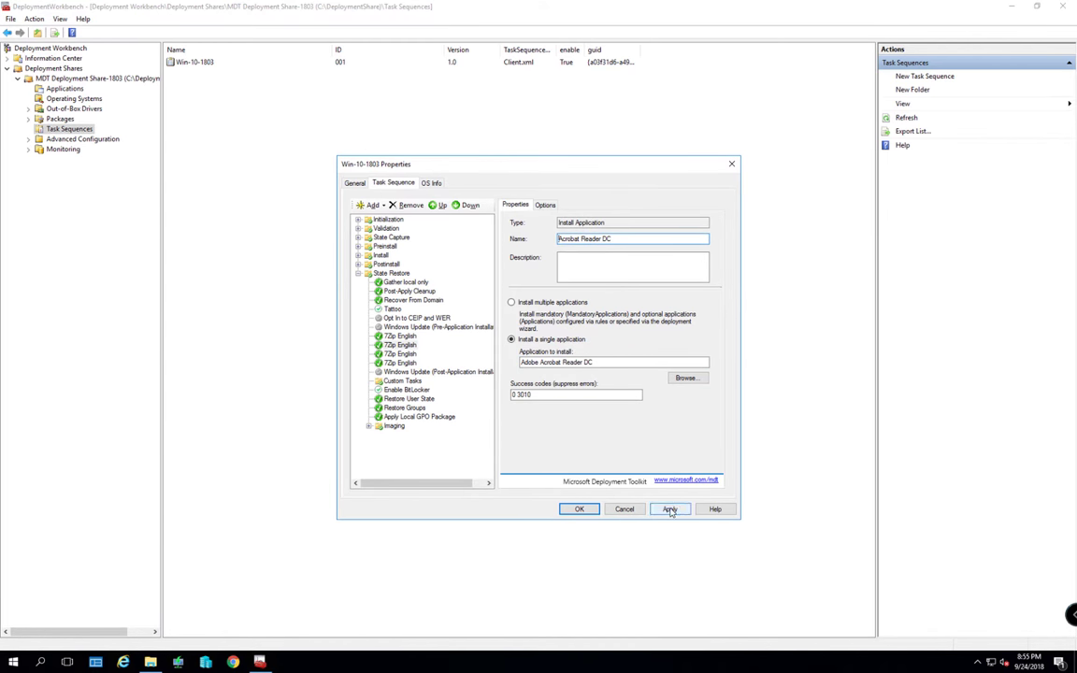
left_click(669, 509)
Turn the next copy into a Microsoft Office 2016 install step
left_click(399, 354)
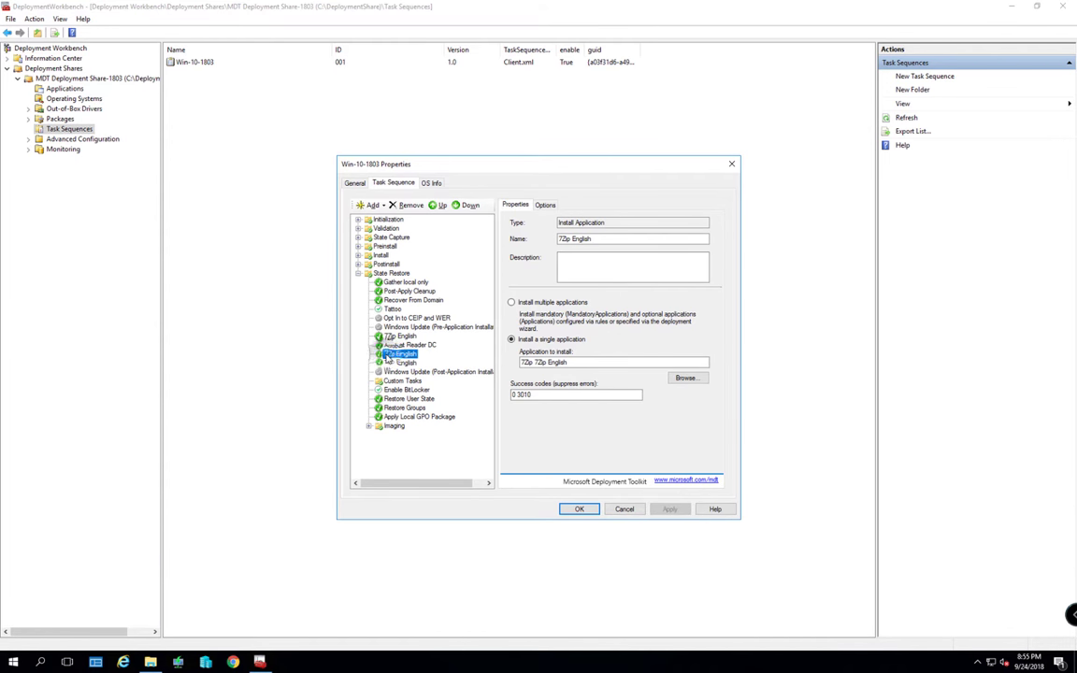
left_click(679, 377)
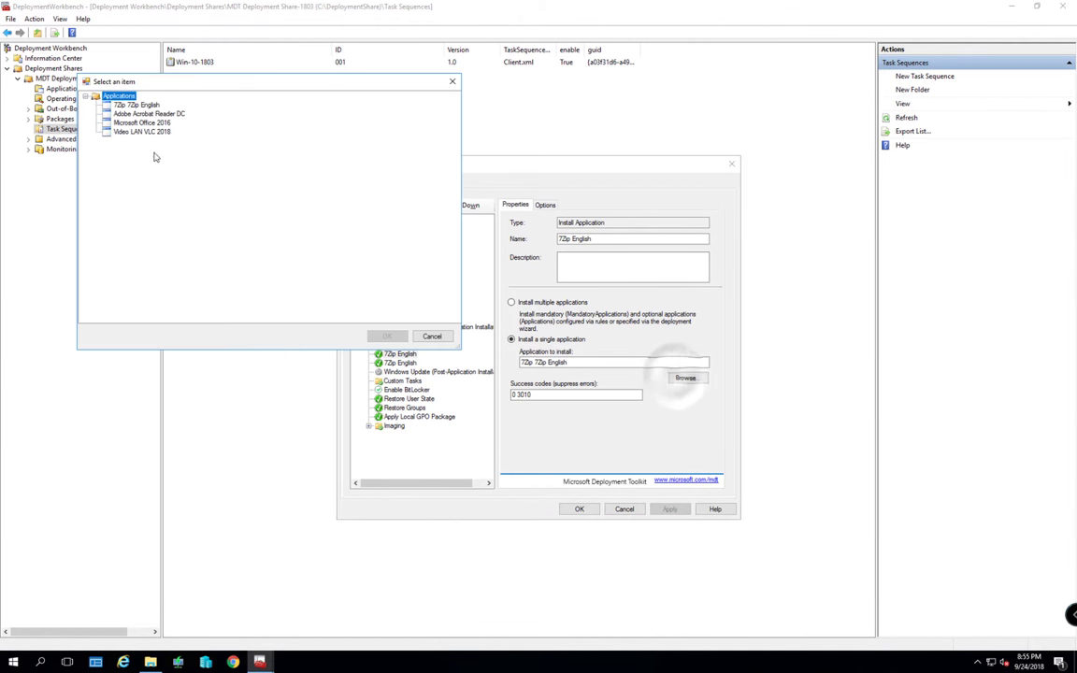
left_click(142, 123)
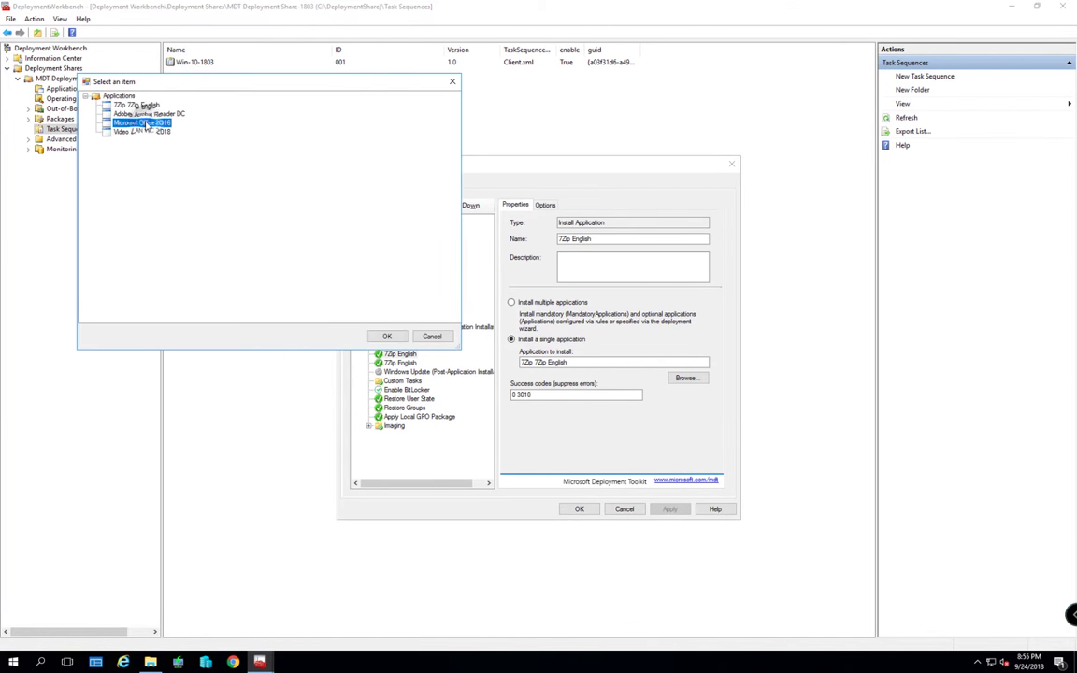
left_click(385, 337)
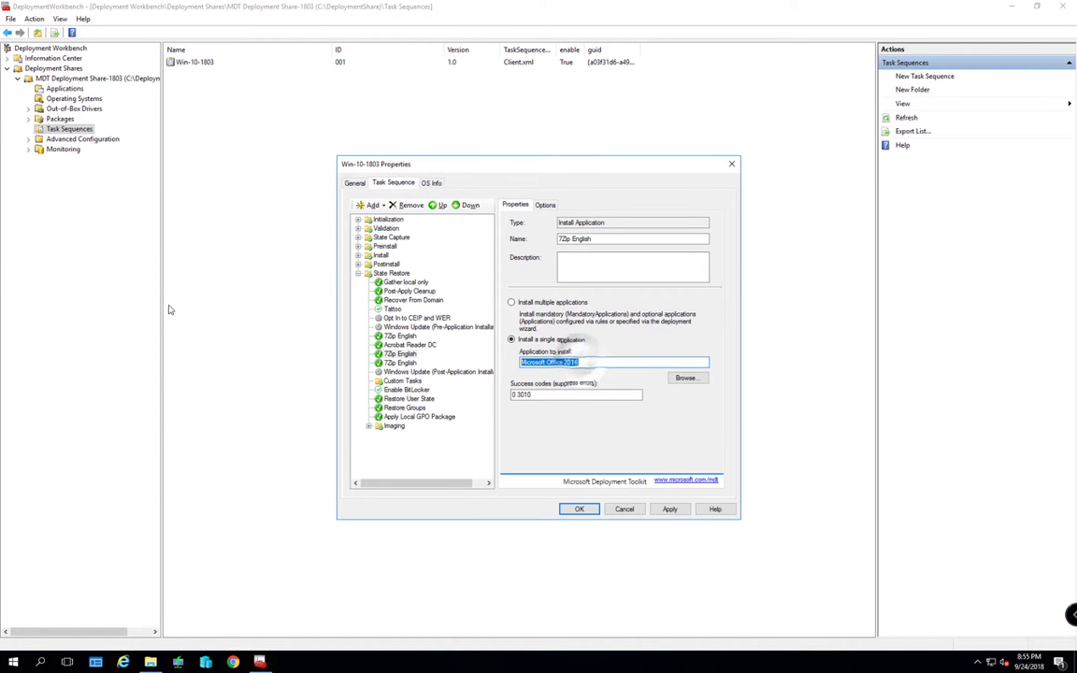
left_click(608, 239)
key("ctrl+a")
type("Microsoft Office 2016")
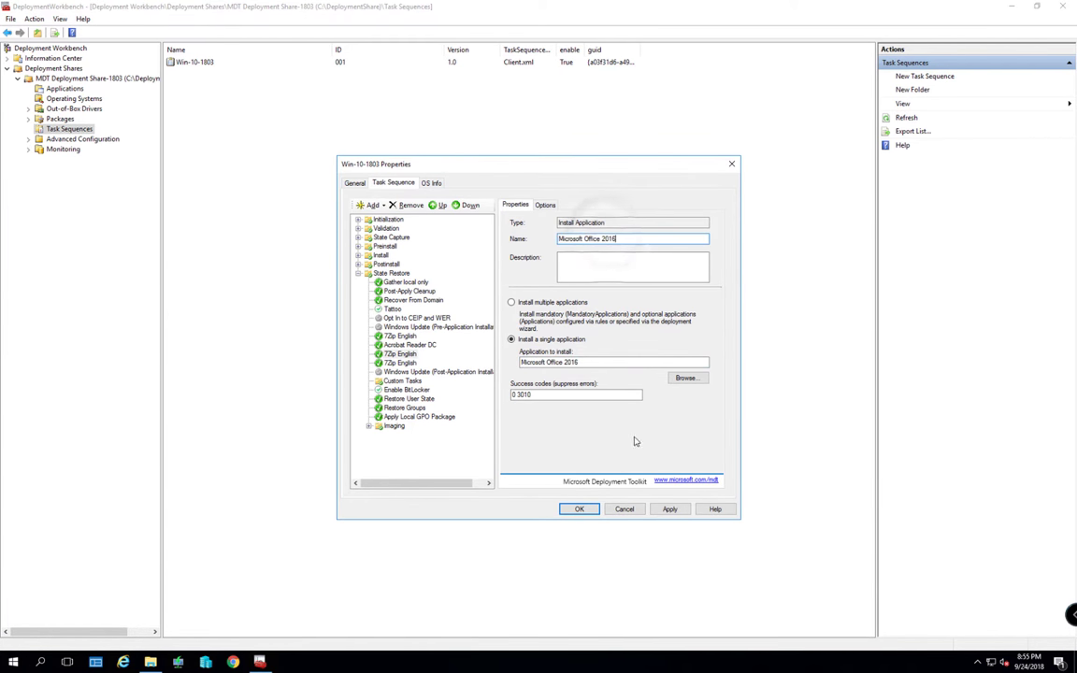
left_click(669, 508)
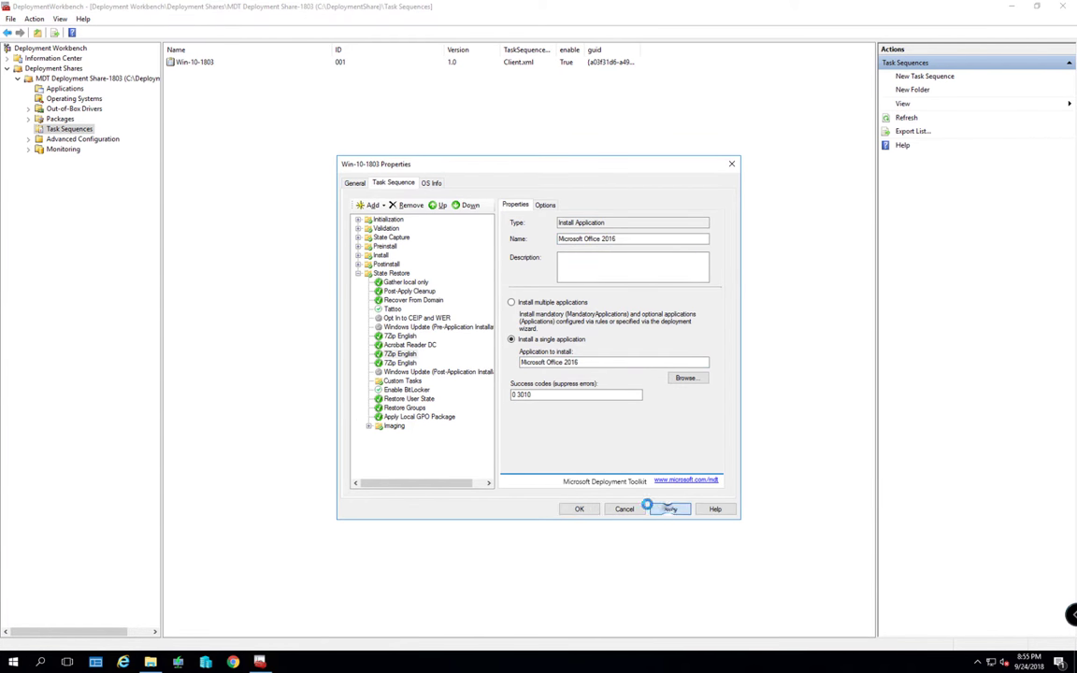
Turn the last copy into a Video LAN VLC 2018 step and save the task sequence
left_click(399, 363)
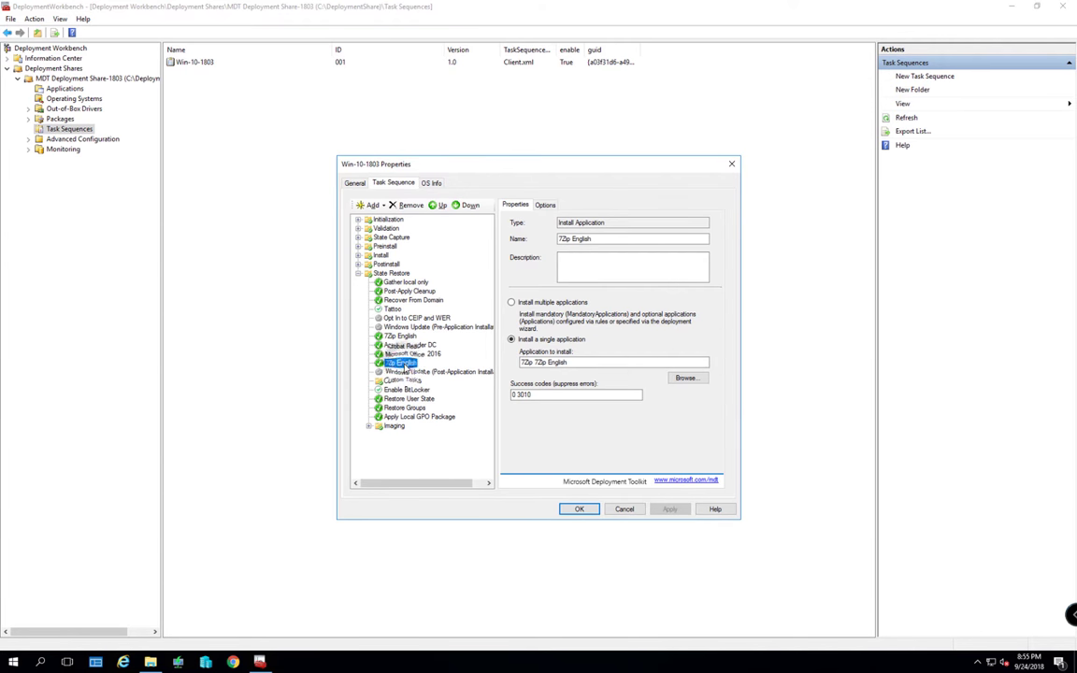
left_click(684, 378)
left_click(140, 147)
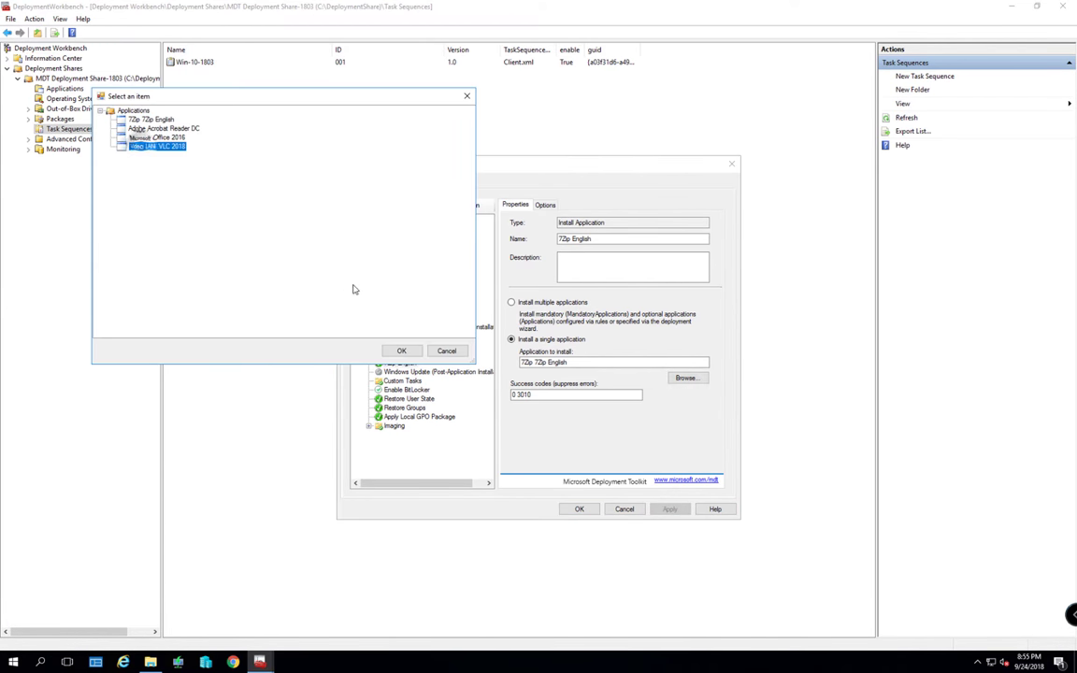
left_click(401, 351)
left_click(669, 509)
key("ctrl+c")
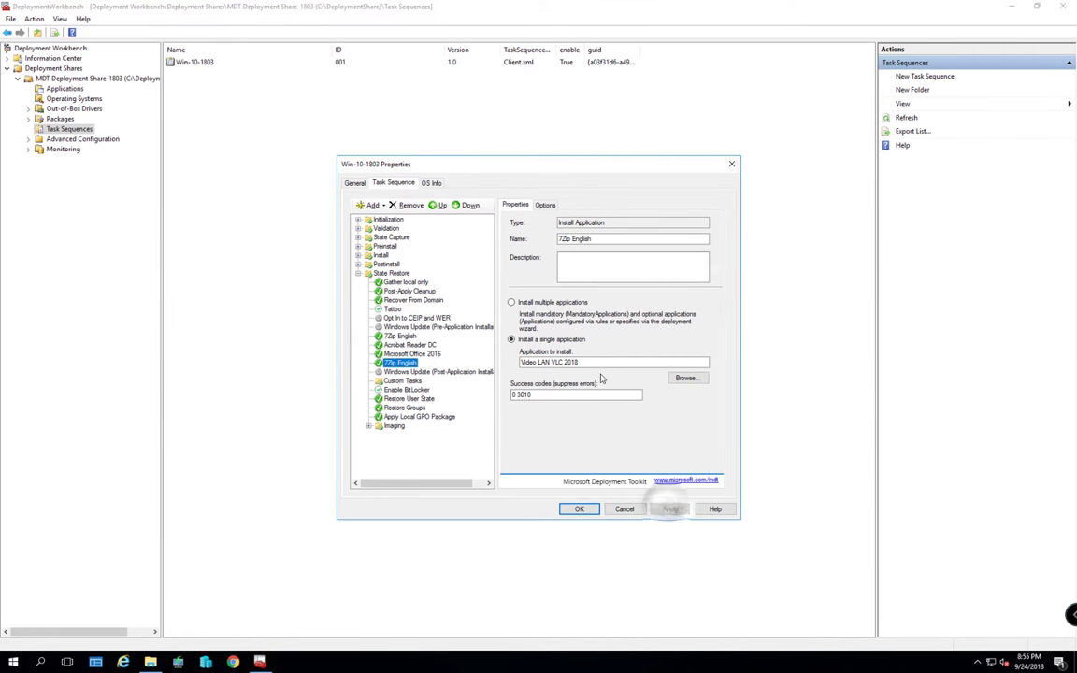
left_click(594, 238)
key("ctrl+a")
key("ctrl+v")
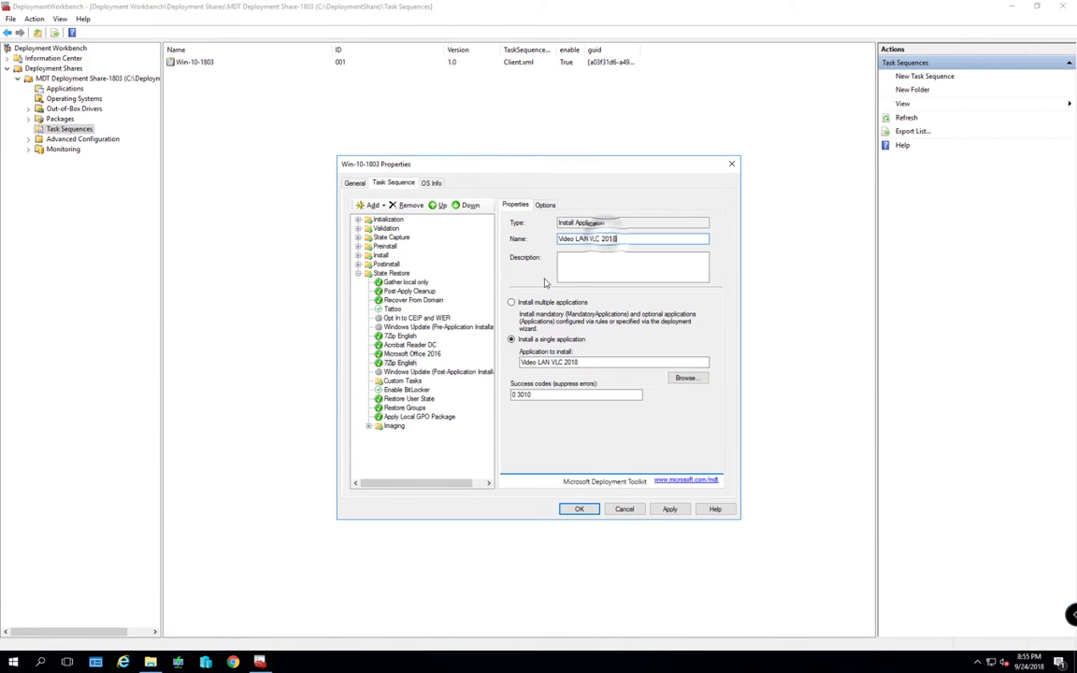
left_click(669, 509)
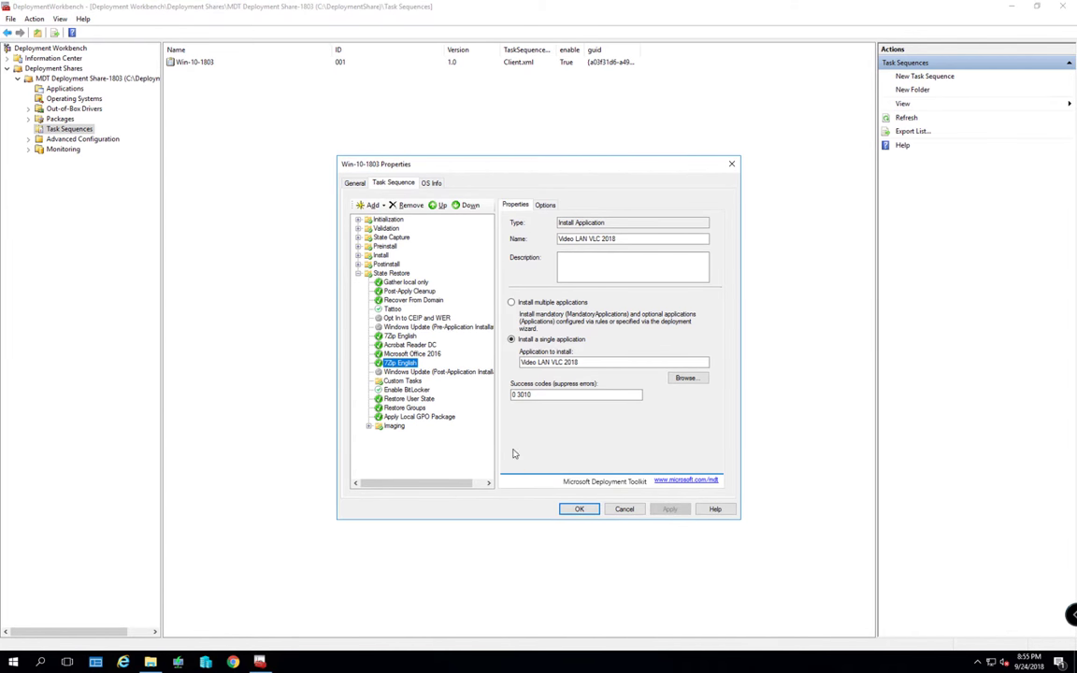
left_click(578, 509)
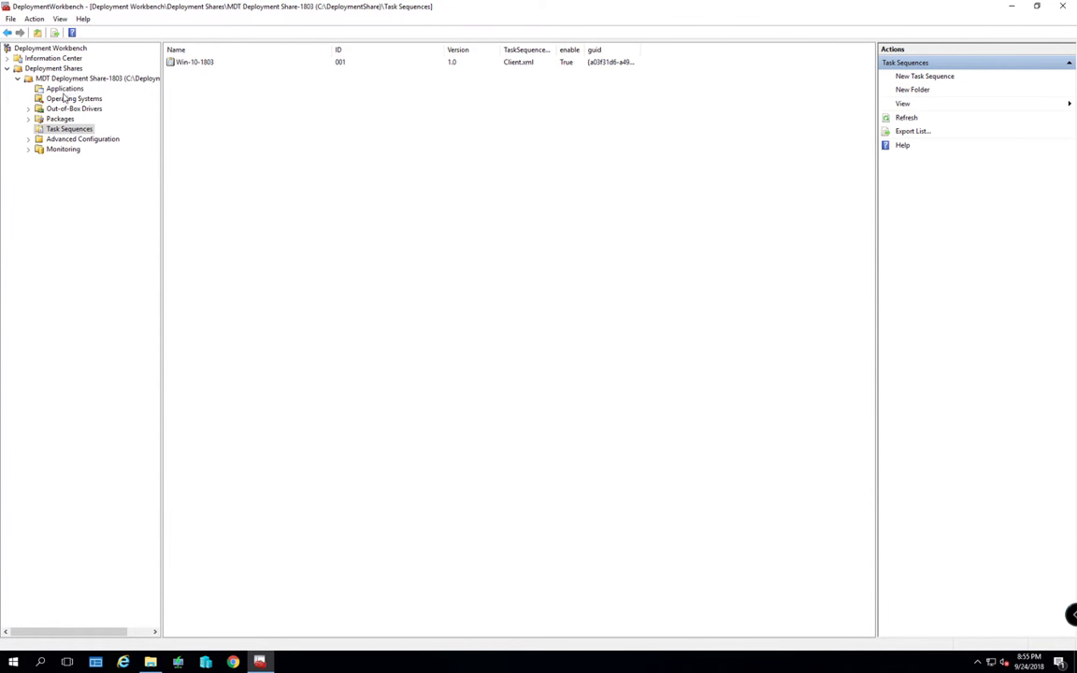
Browse the Applications, Operating Systems and Packages nodes, then return to Task Sequences
left_click(64, 89)
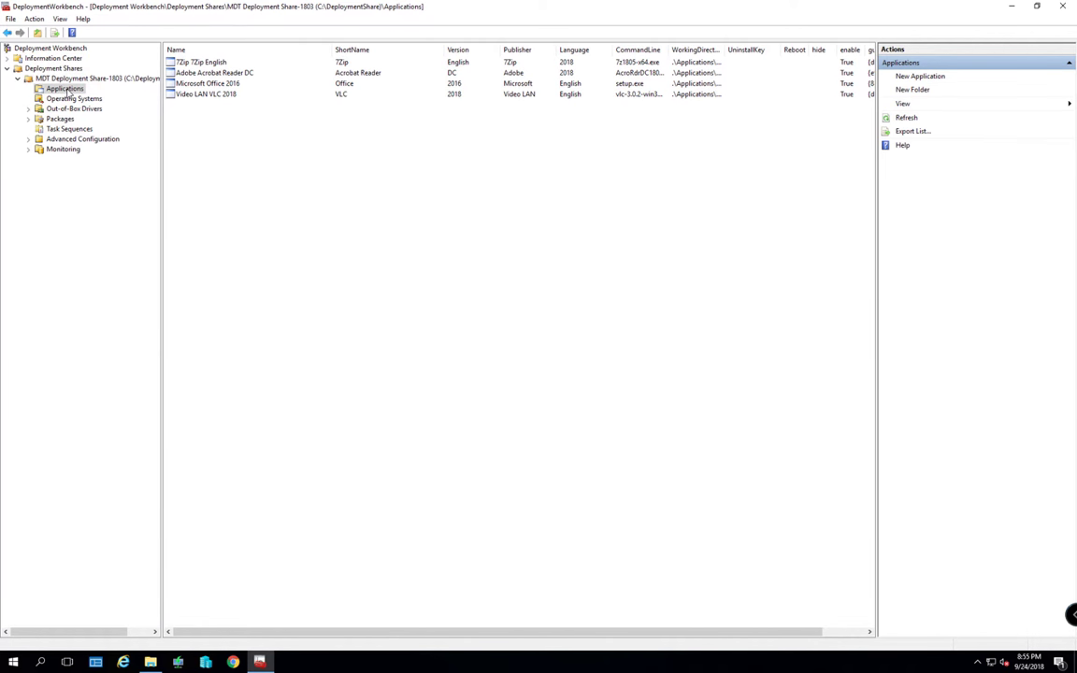
left_click(71, 99)
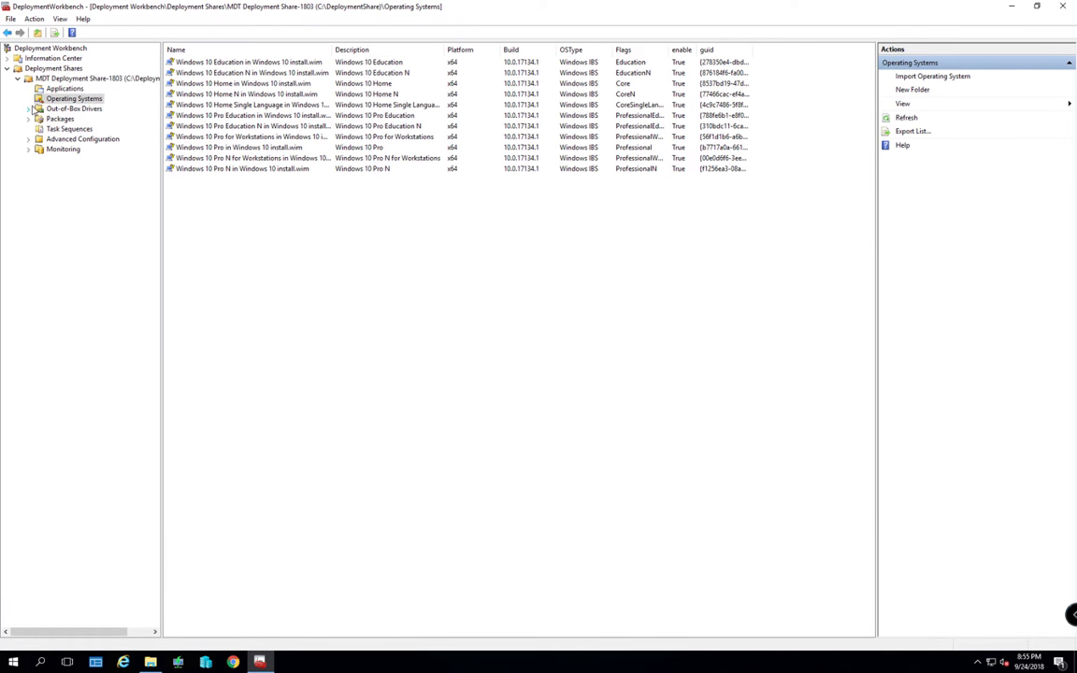
left_click(63, 89)
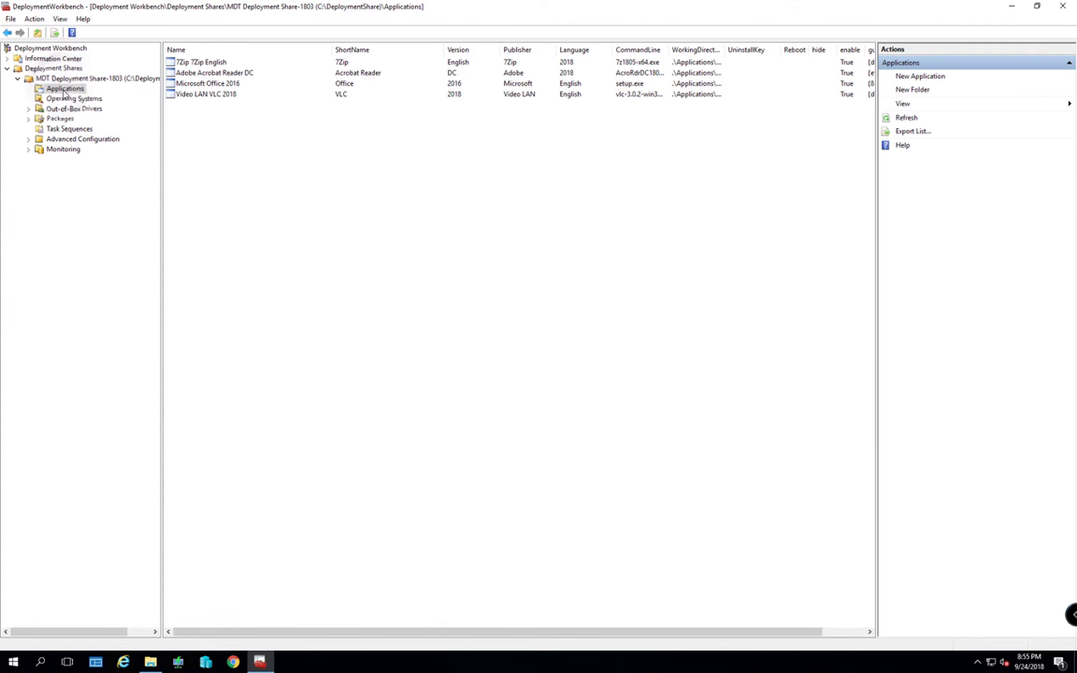
left_click(58, 119)
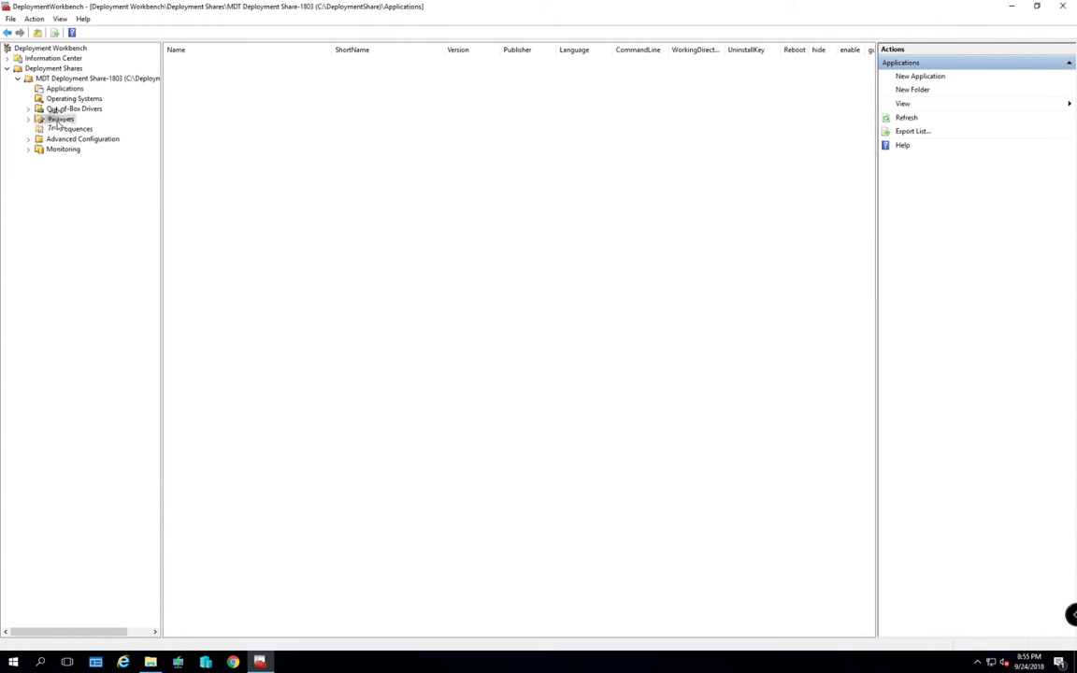
left_click(68, 128)
Review Win-10-1803's task sequence steps in Properties and cancel without changes
left_click(191, 63)
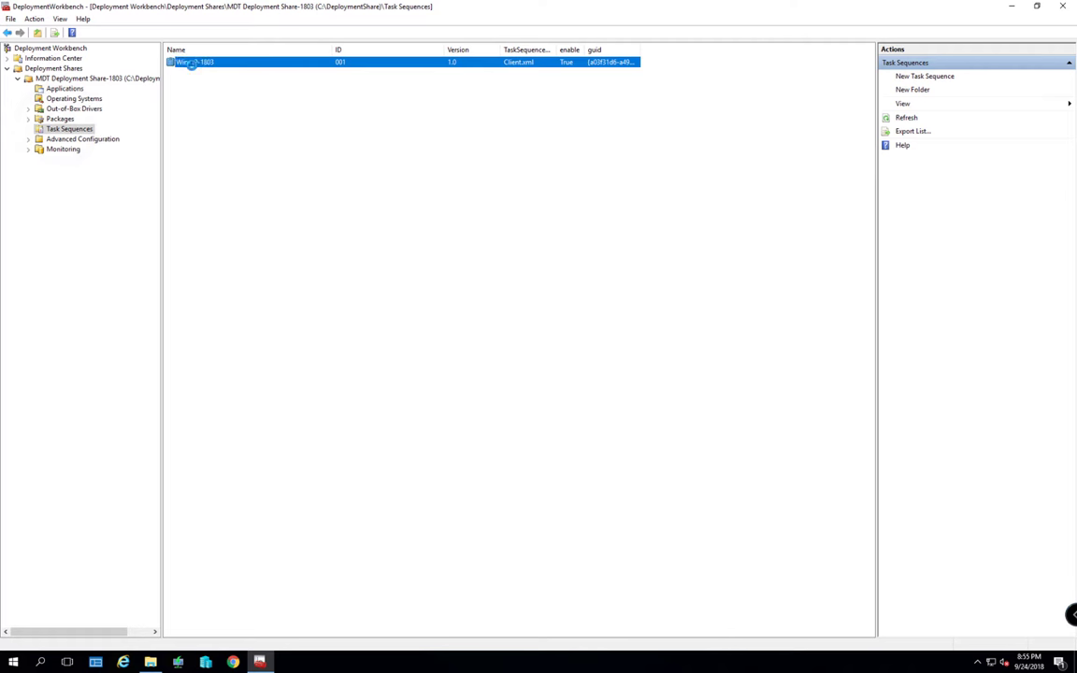
right_click(192, 64)
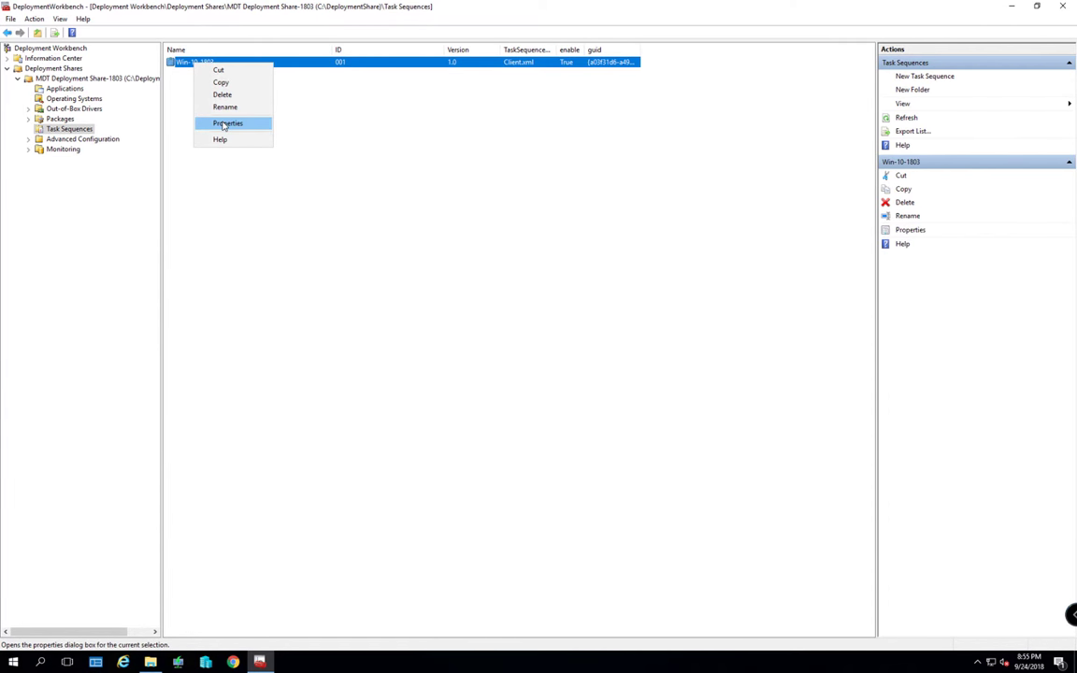
left_click(224, 123)
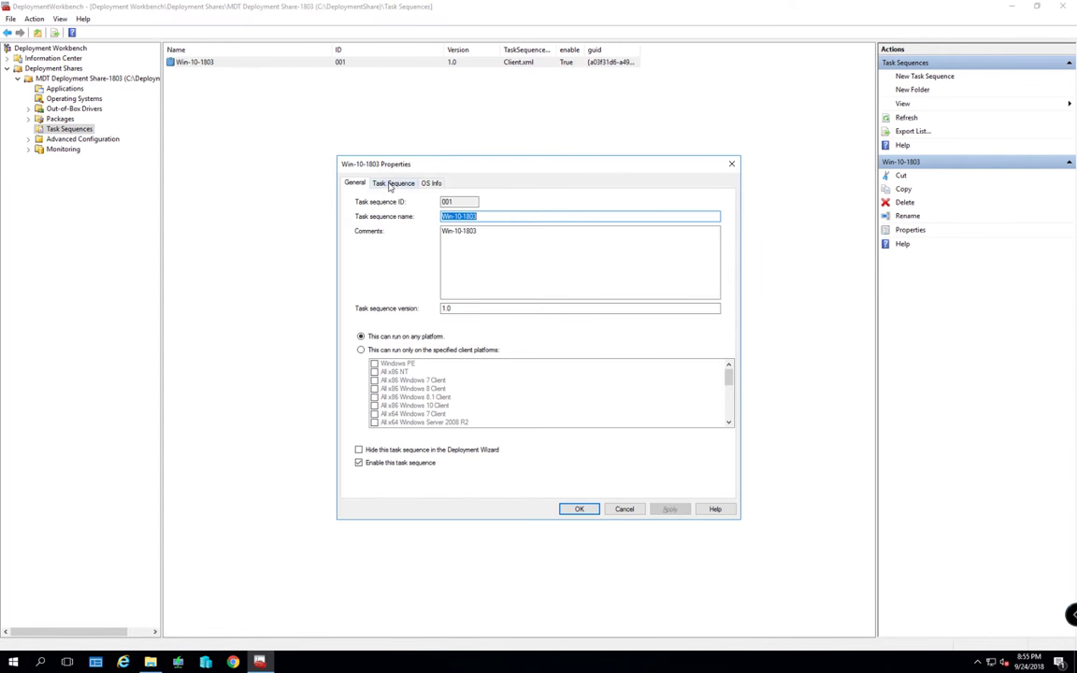
left_click(381, 183)
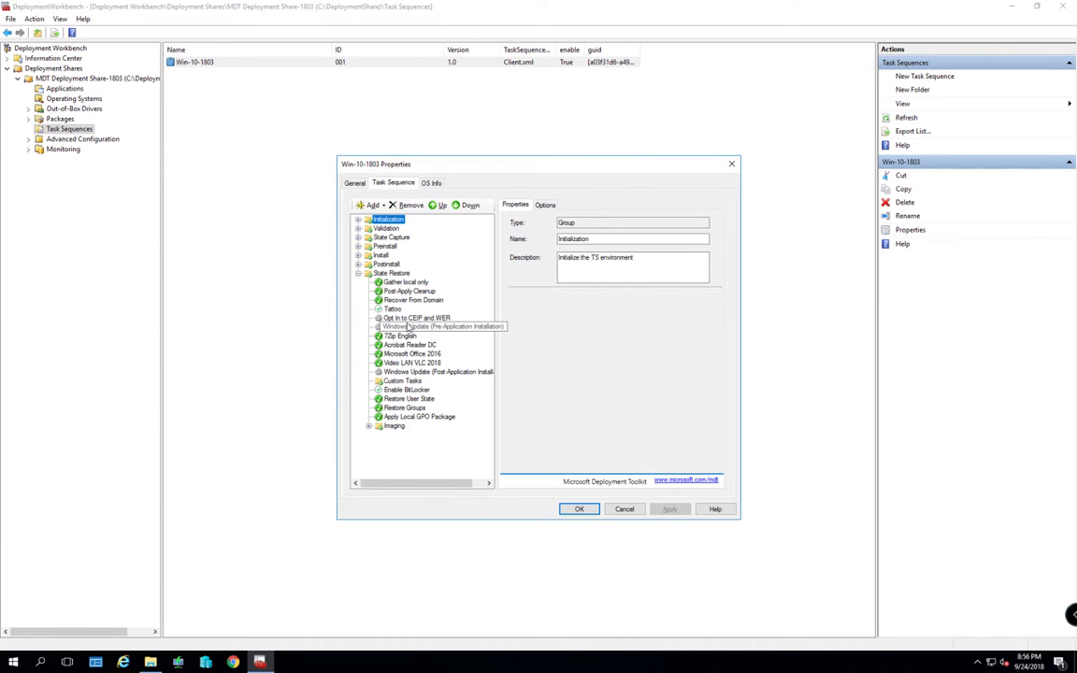
left_click(630, 511)
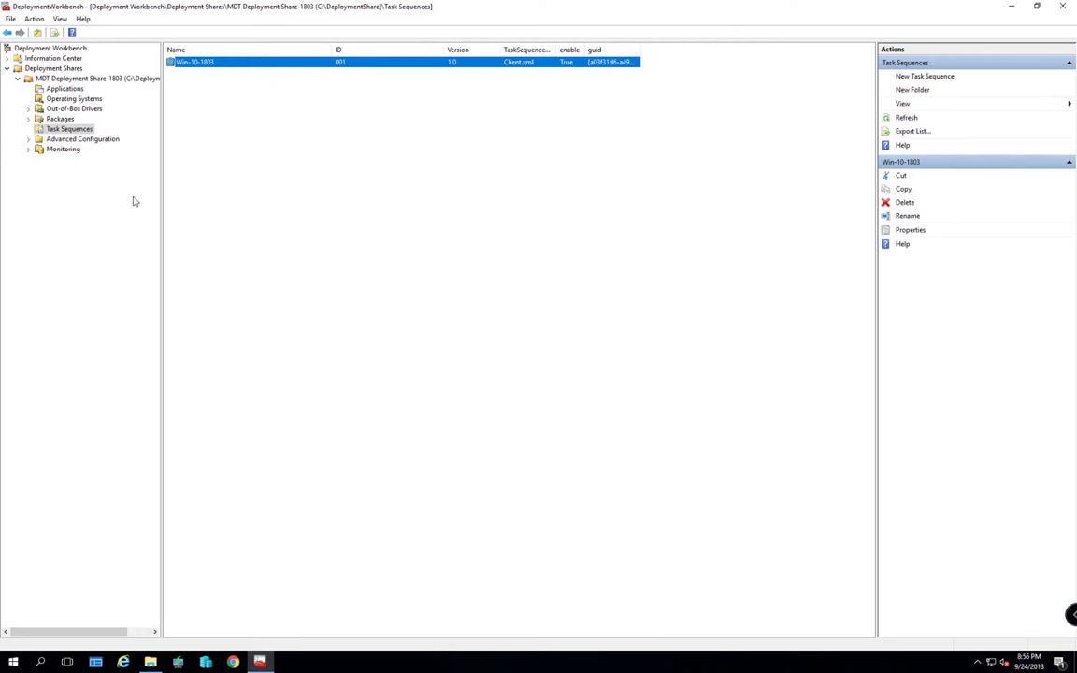
Create an 'HP Pavalion G6' folder under Out-of-Box Drivers, with the same text as comment, and select it
left_click(60, 108)
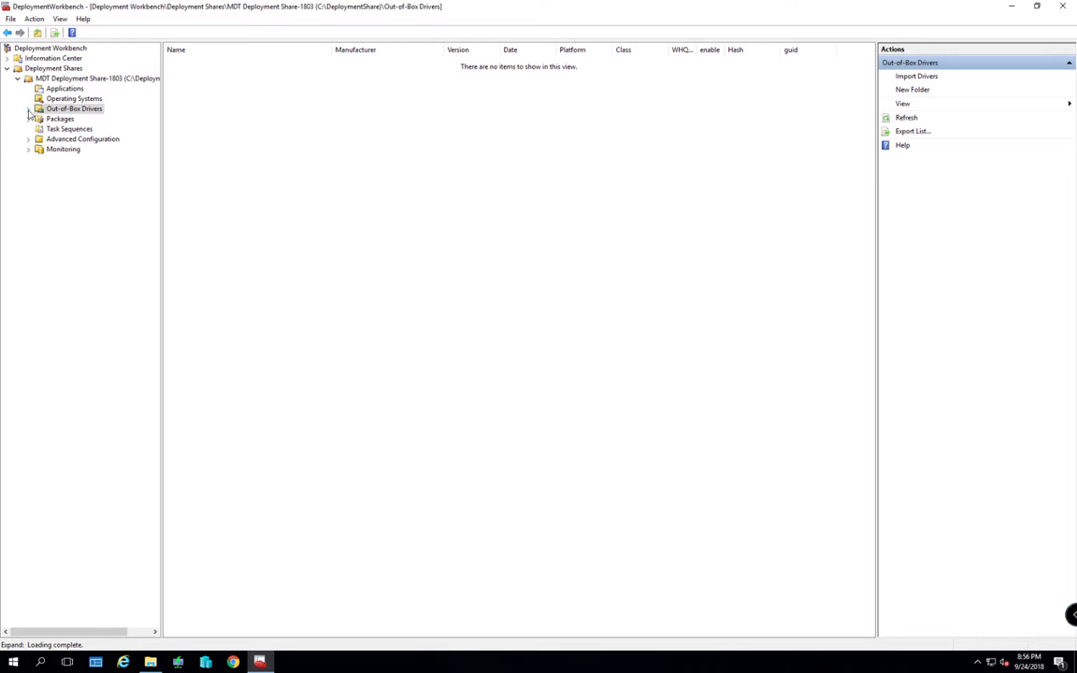
right_click(67, 109)
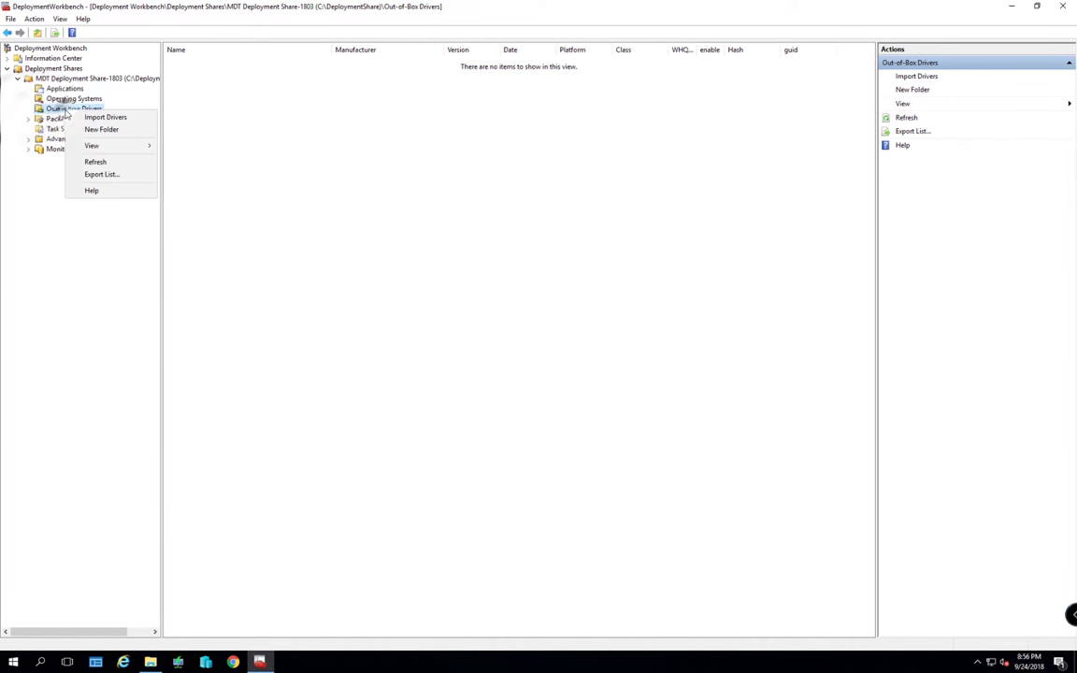
left_click(98, 129)
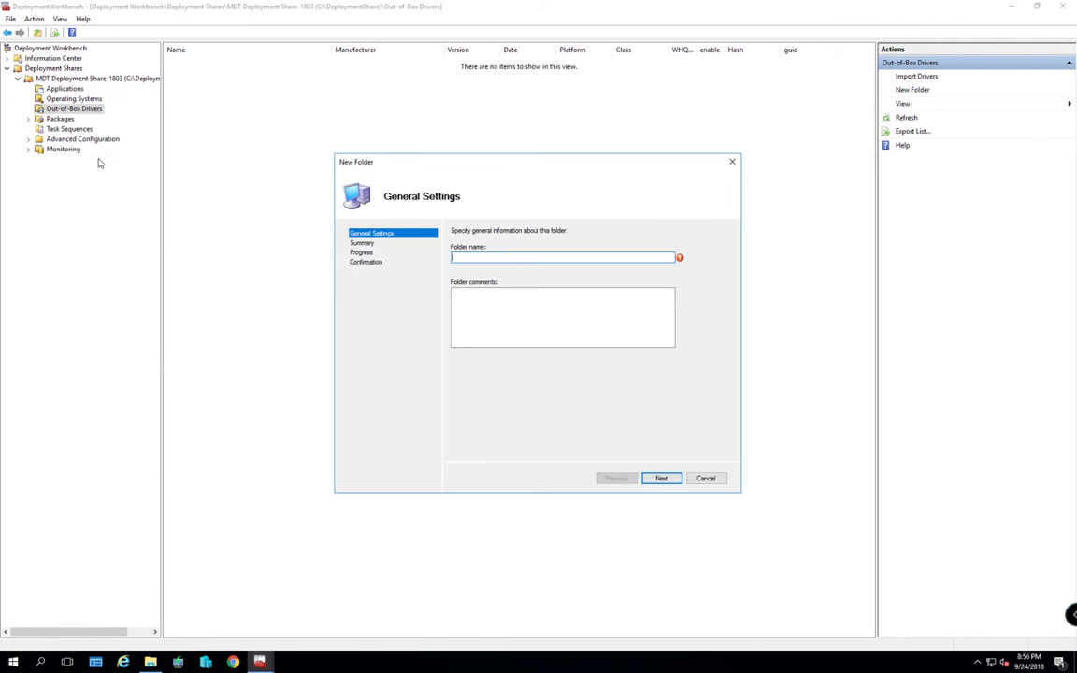
type("HP Pavilion G6")
left_click(472, 300)
type("HP Pavalion G6")
left_click(661, 478)
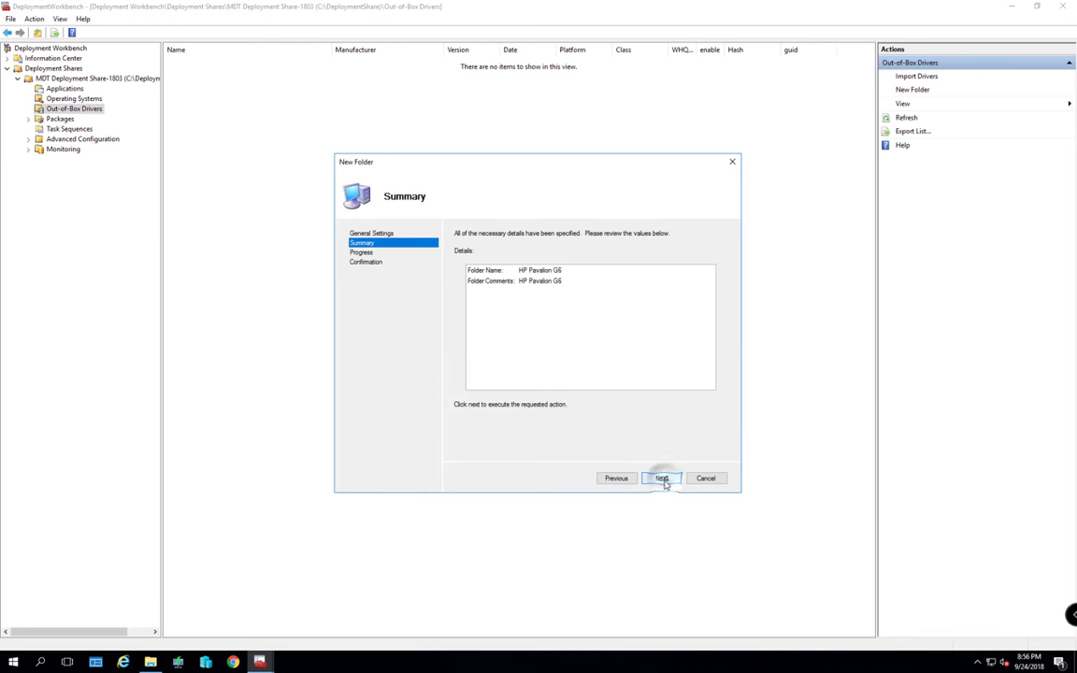
left_click(661, 478)
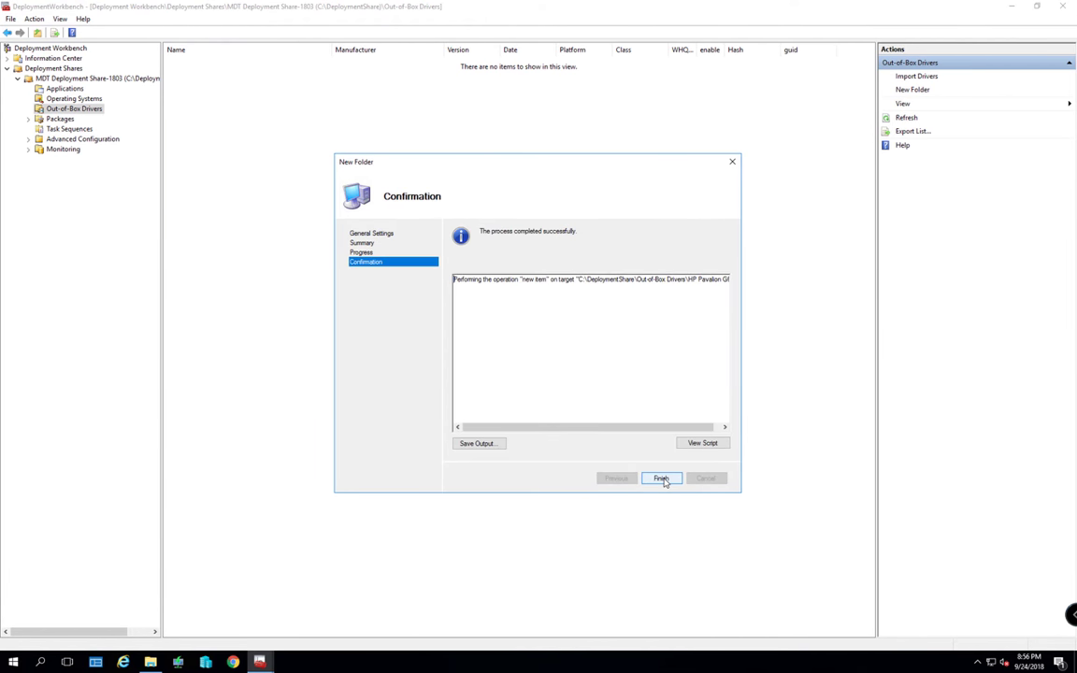
left_click(661, 479)
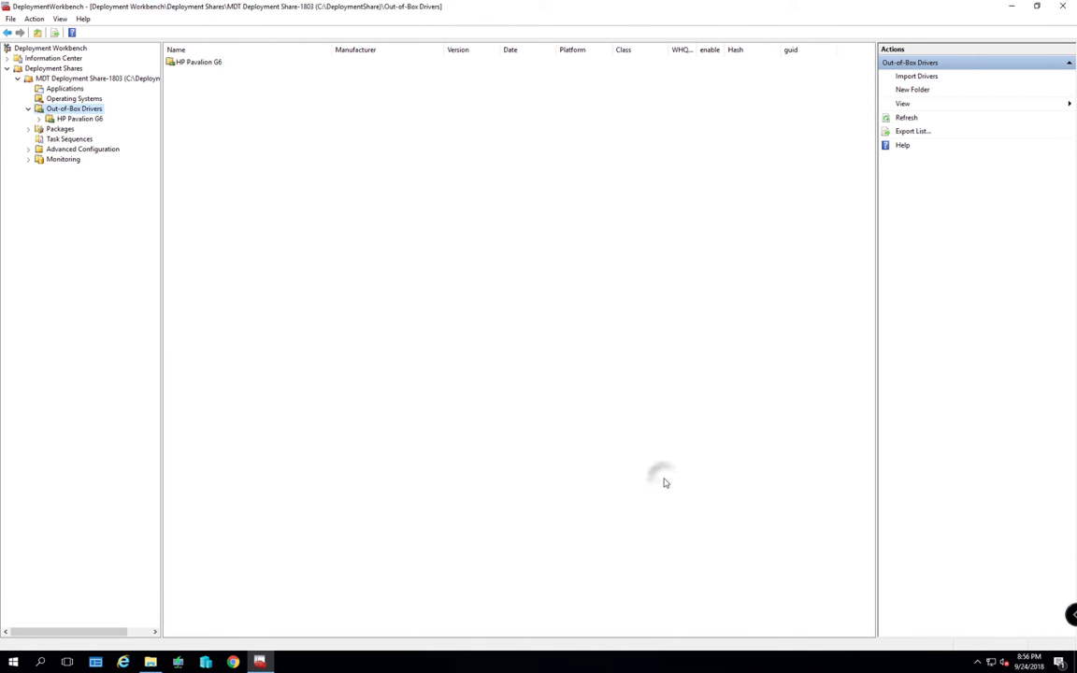
left_click(79, 119)
left_click(59, 120)
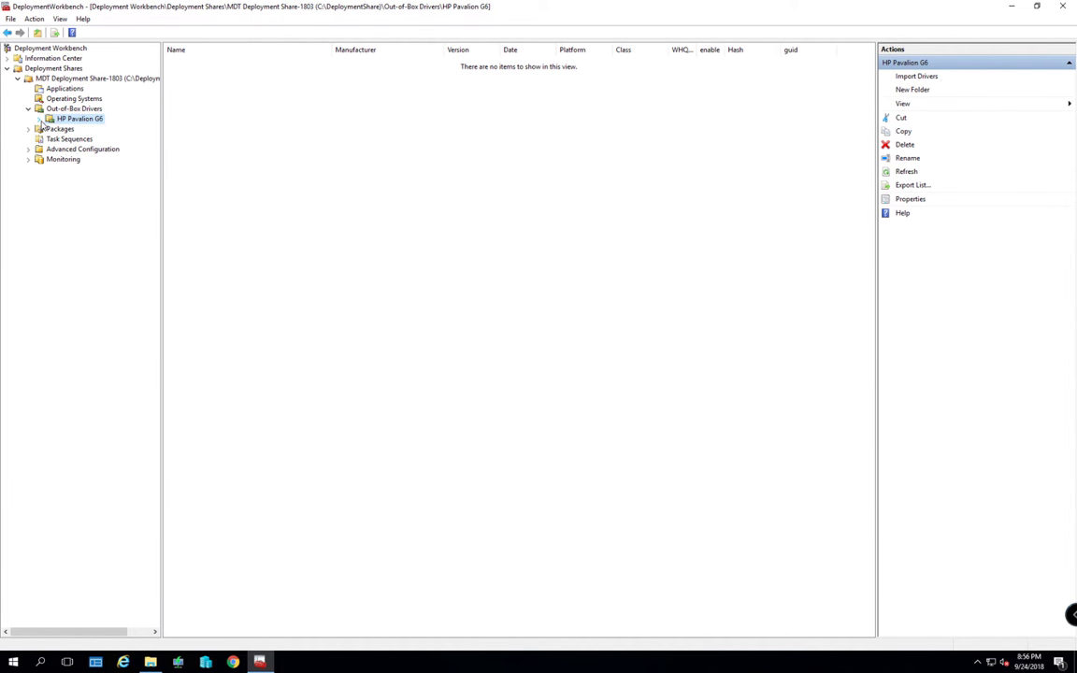
In File Explorer, open D:\Drives\HP Pavalion G6
left_click(151, 662)
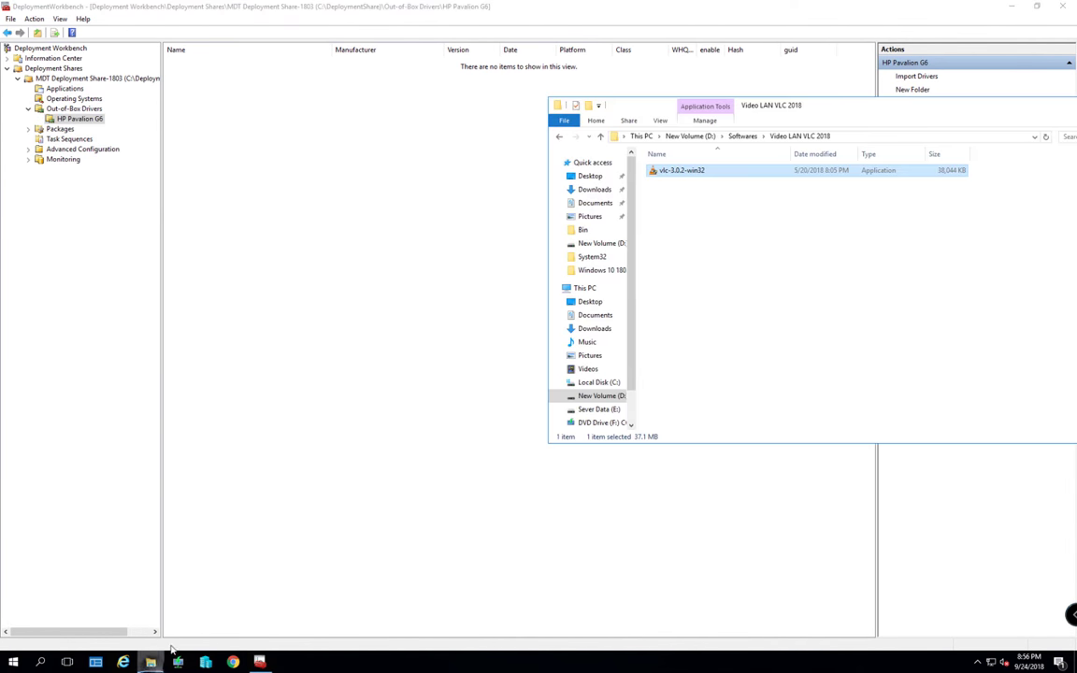
left_click(601, 395)
left_click_drag(793, 113, 588, 124)
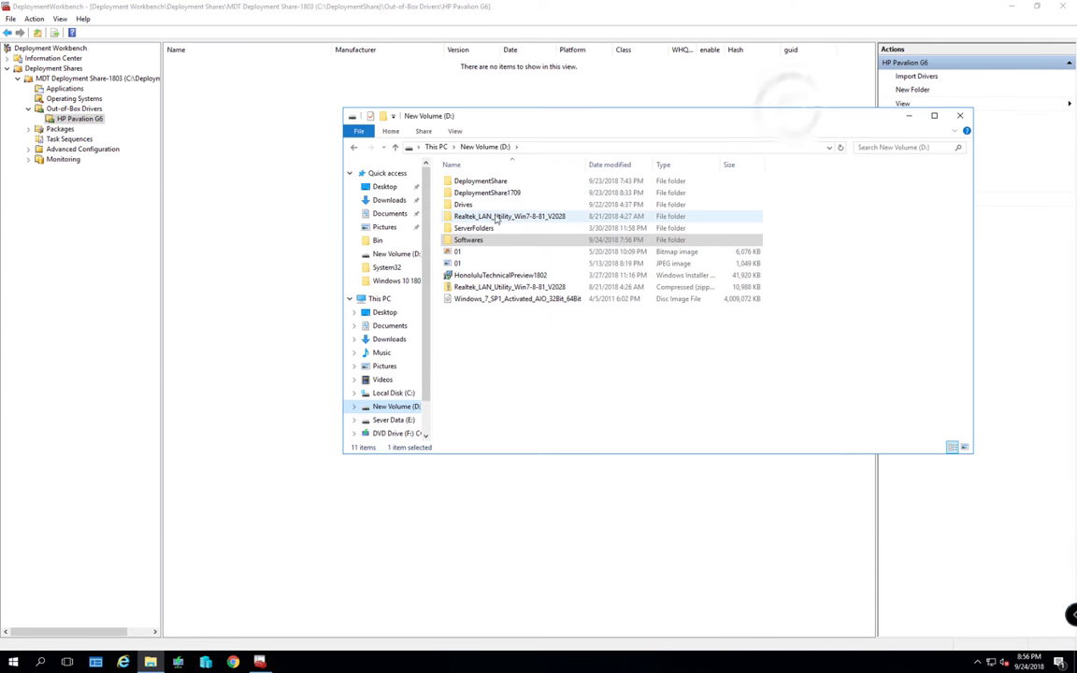
double_click(472, 205)
double_click(476, 183)
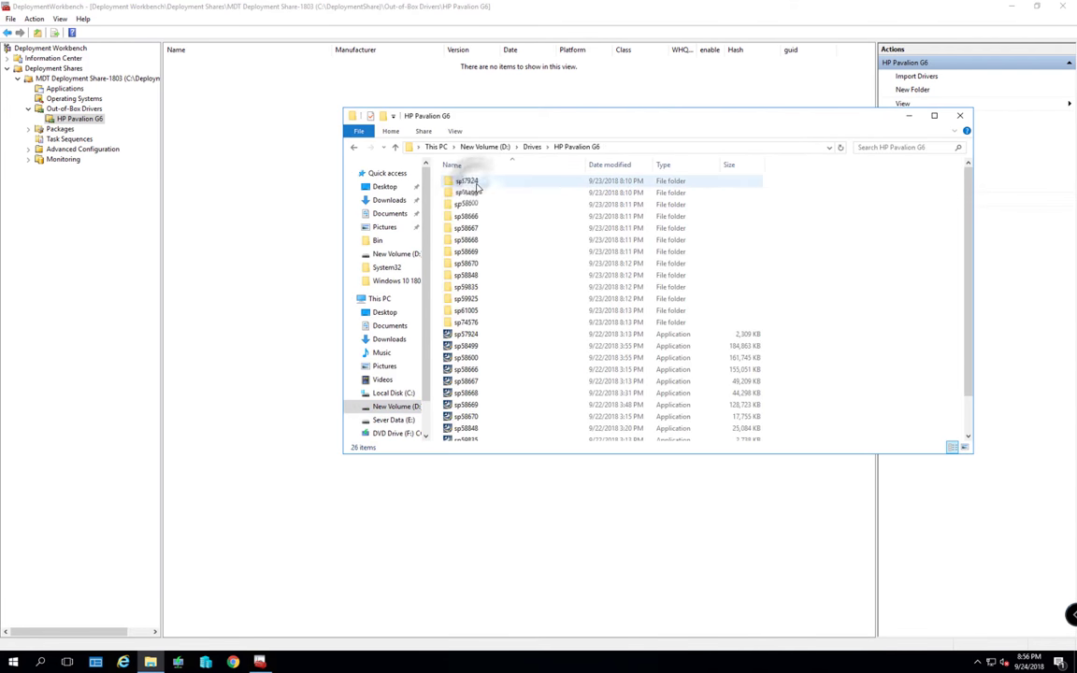
Inspect the sp57924, sp58499 and sp58600 driver package folders one after another
double_click(467, 181)
key("alt+Left")
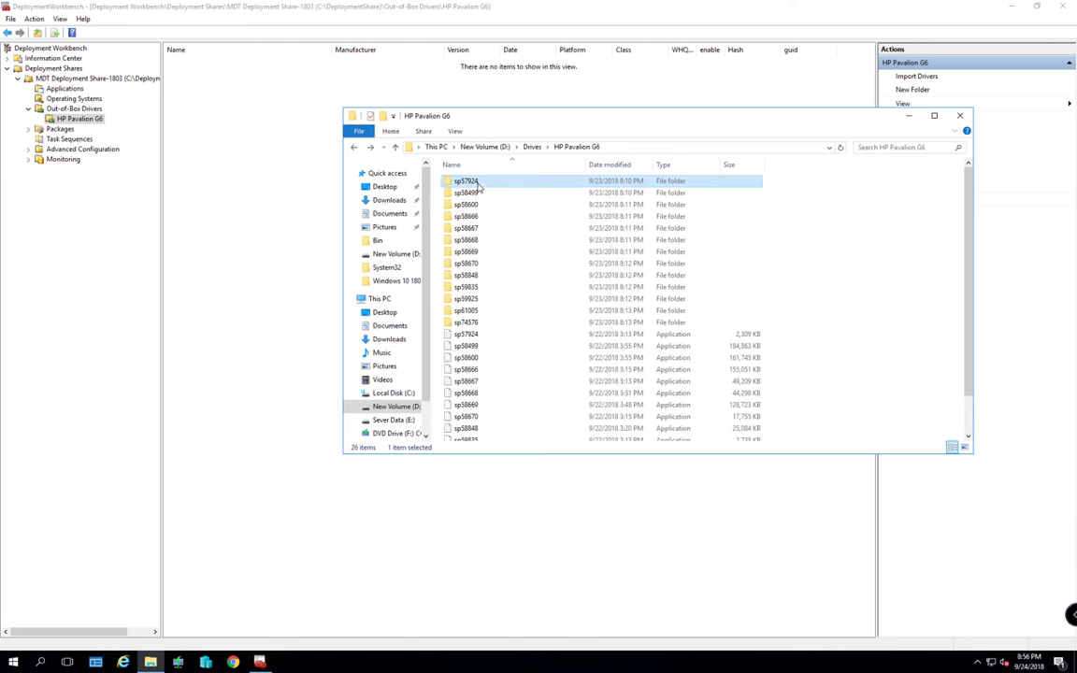
key("Down")
key("Return")
key("alt+Left")
key("Down")
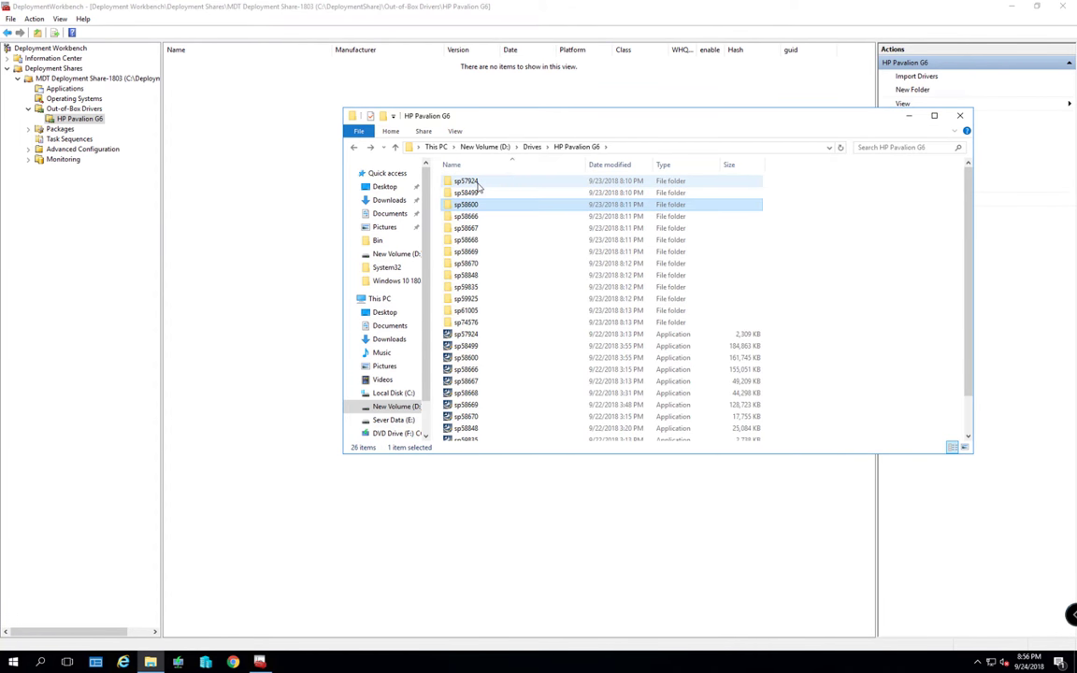
key("Return")
key("alt+Left")
key("Down")
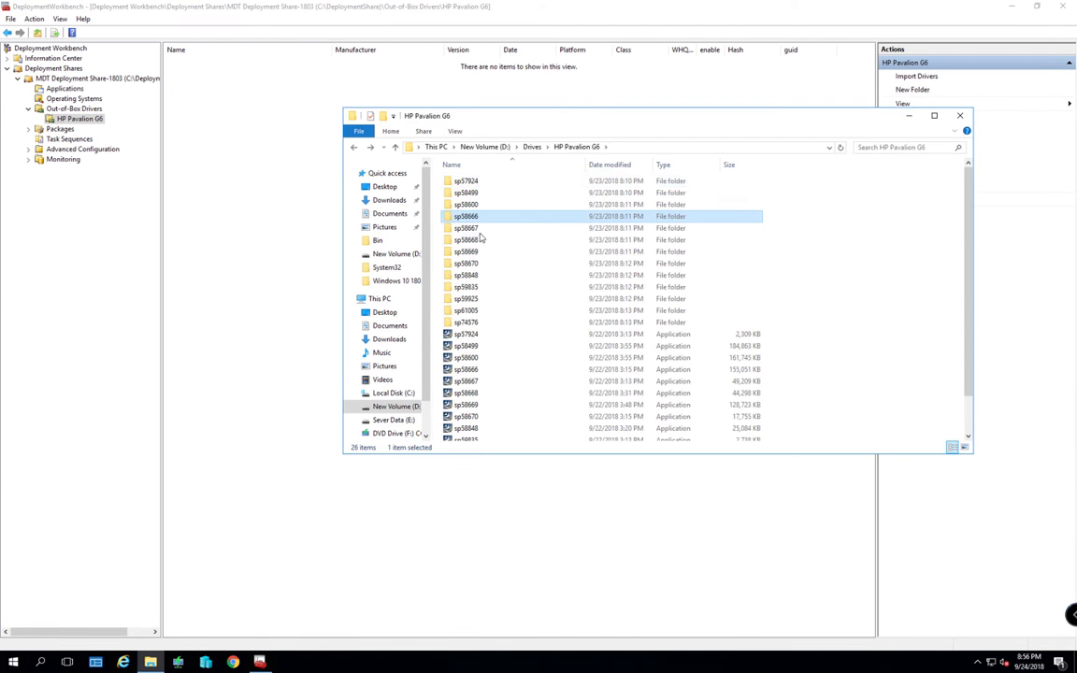
right_click(88, 120)
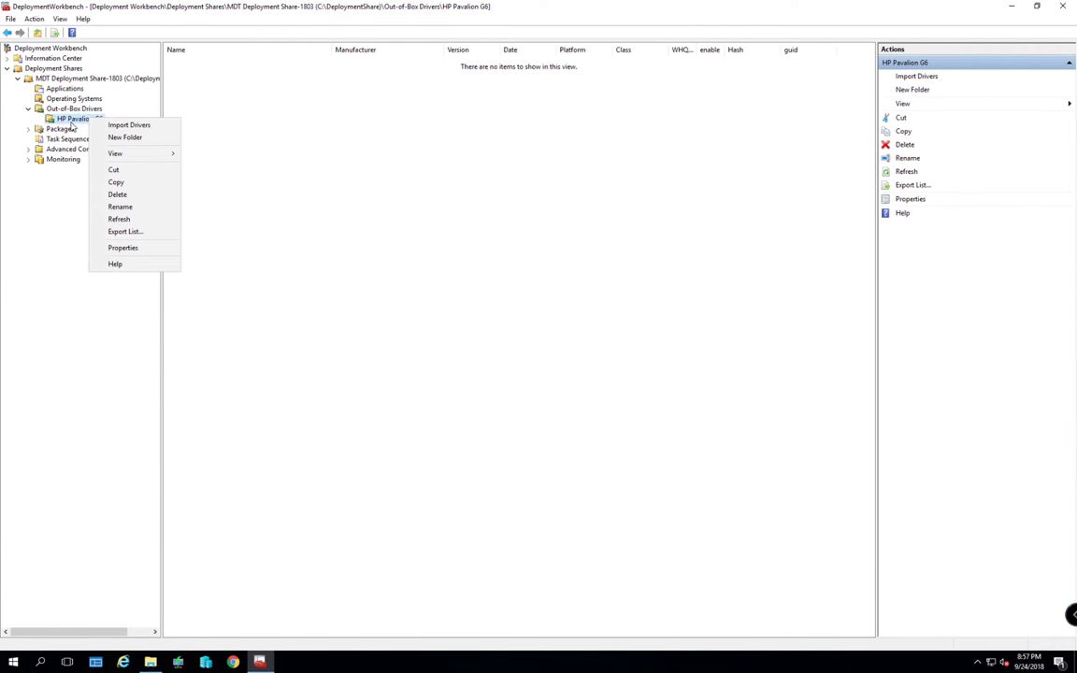
Start Import Drivers into HP Pavalion G6 with source D:\Drives\HP Pavalion G6, copied from Explorer
left_click(128, 125)
left_click(709, 266)
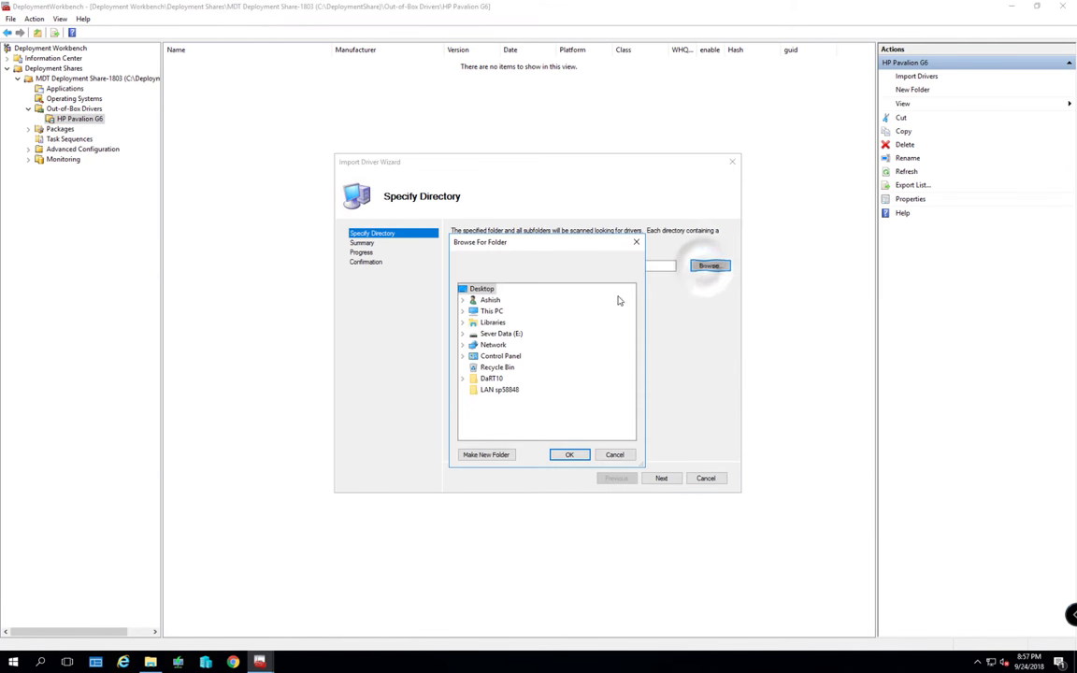
left_click(615, 454)
key("alt+Tab")
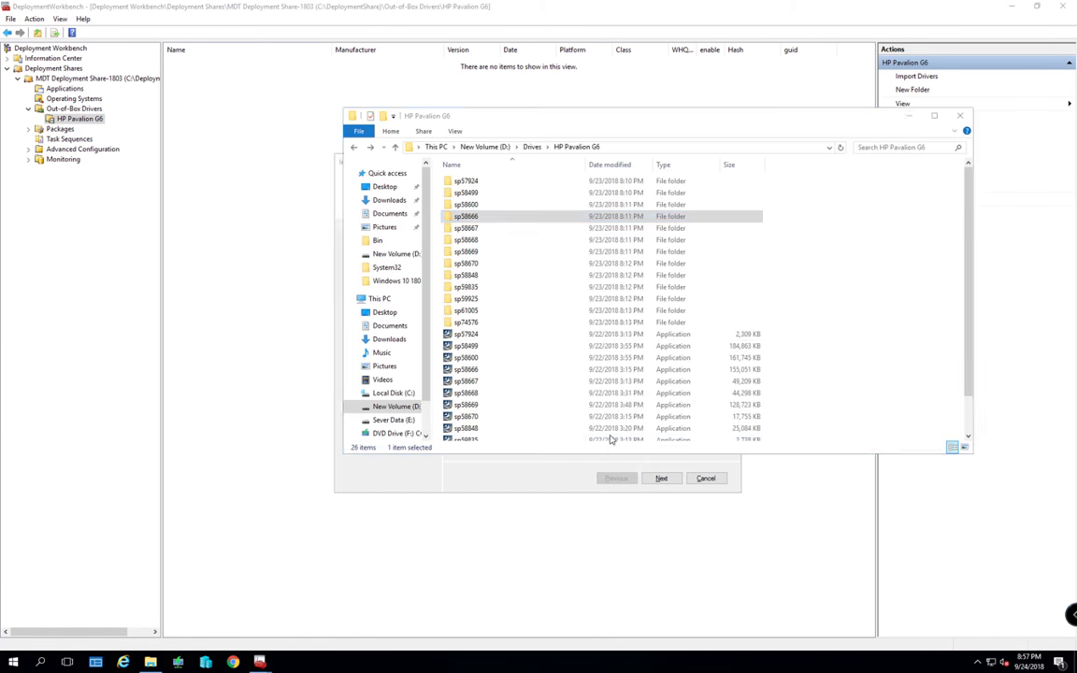
left_click(531, 147)
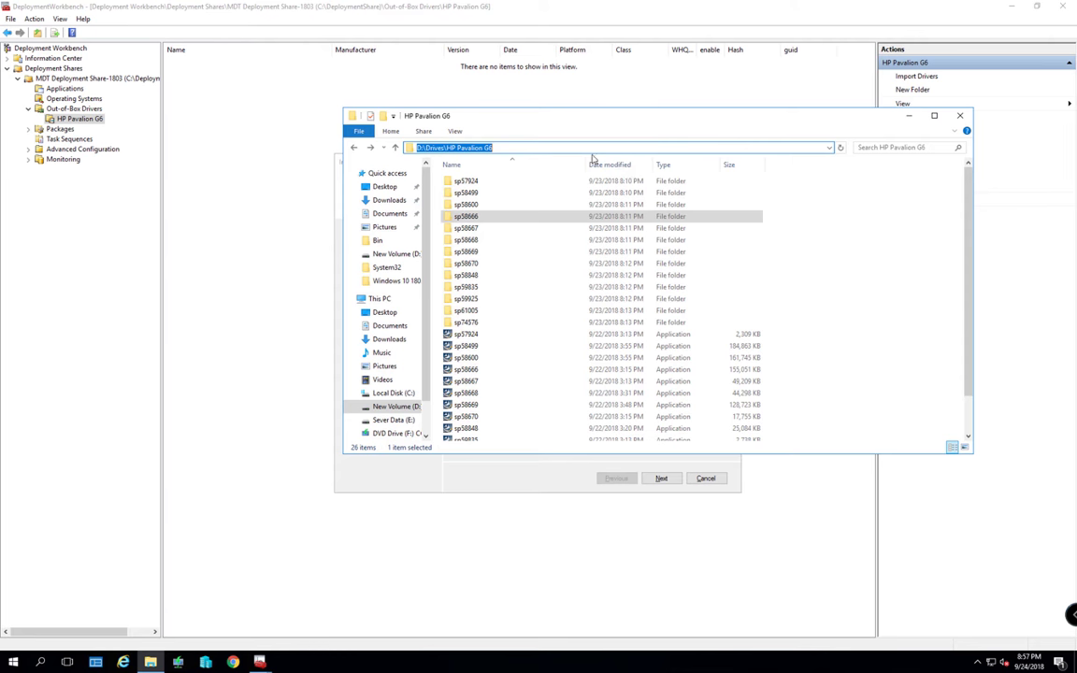
key("ctrl+c")
key("alt+Tab")
left_click(486, 265)
key("ctrl+v")
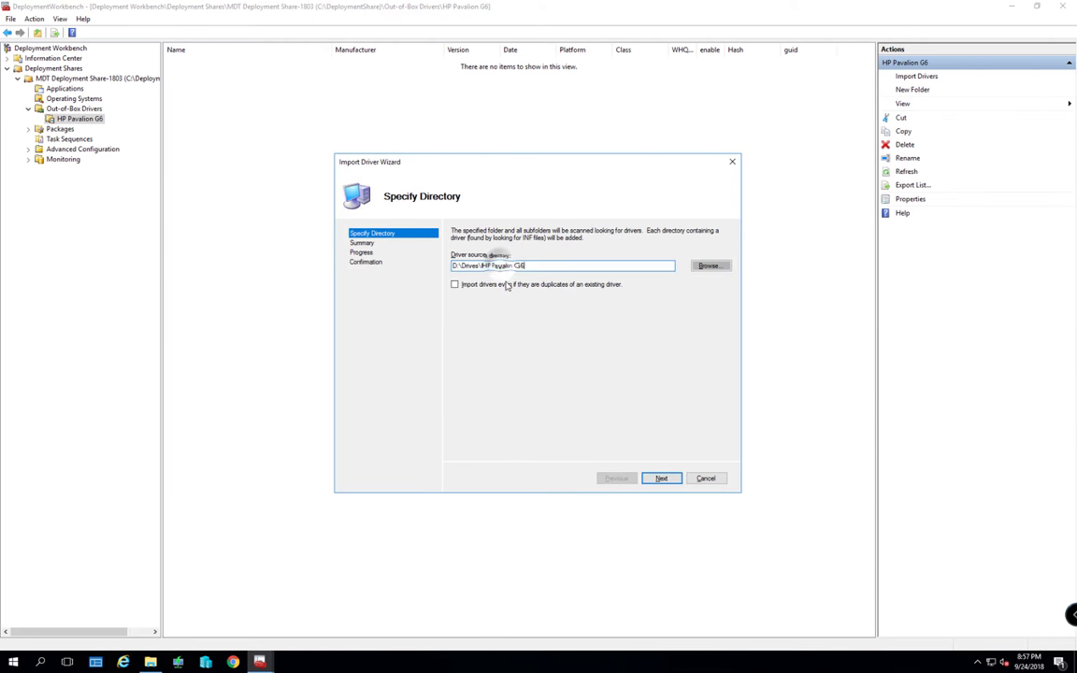
Allow duplicate drivers and begin the import
left_click(455, 284)
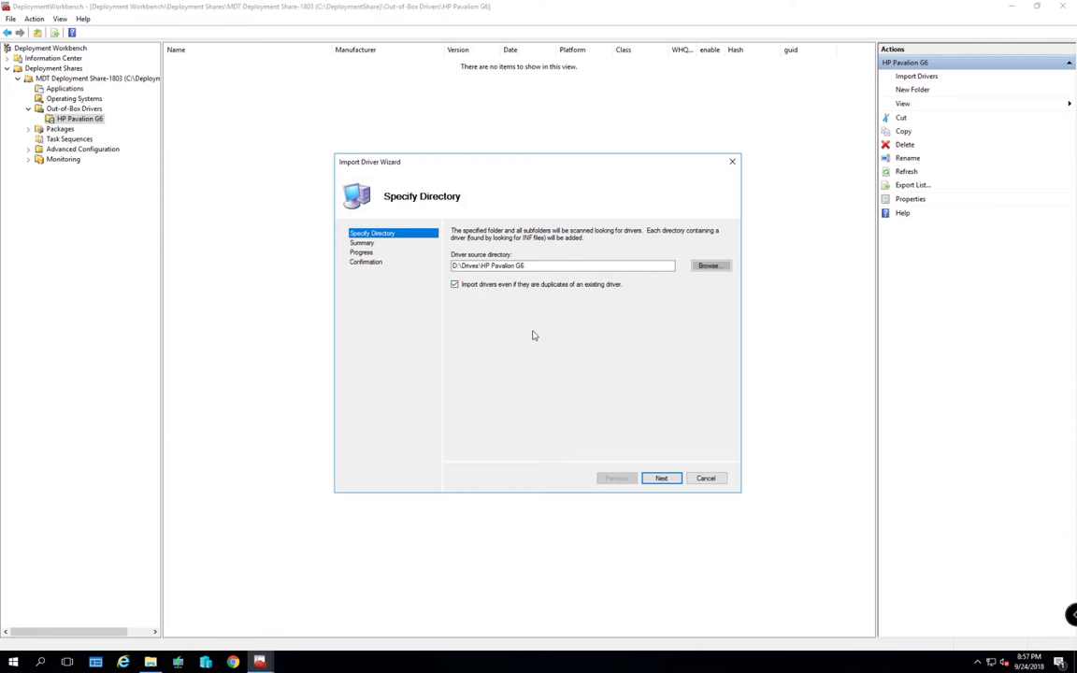
left_click(659, 478)
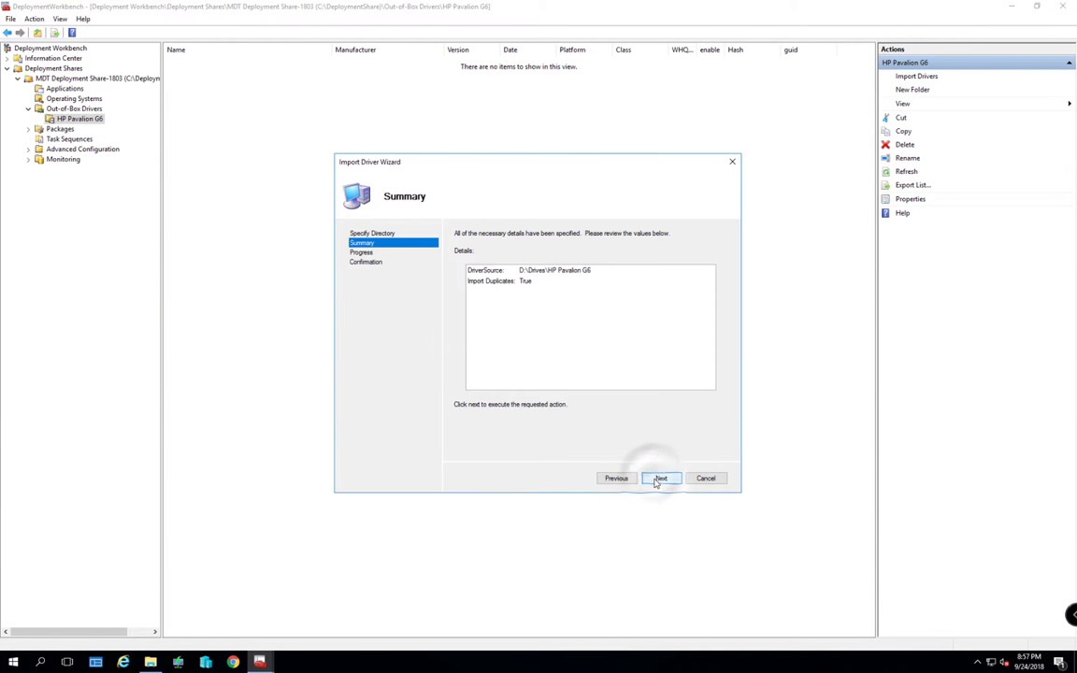
left_click(659, 478)
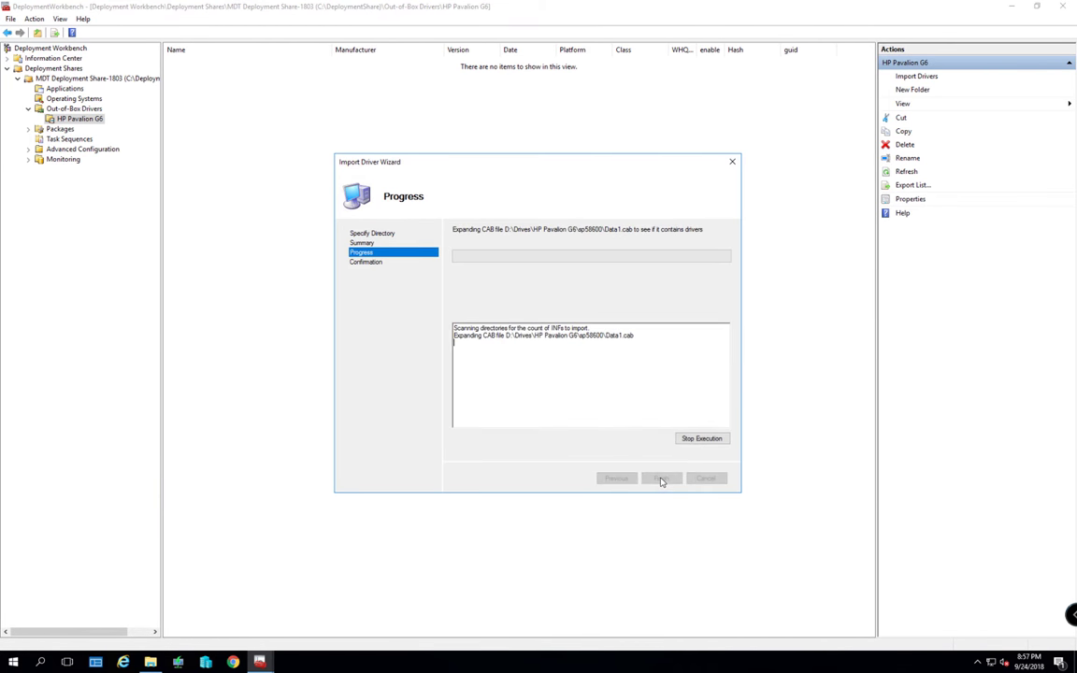
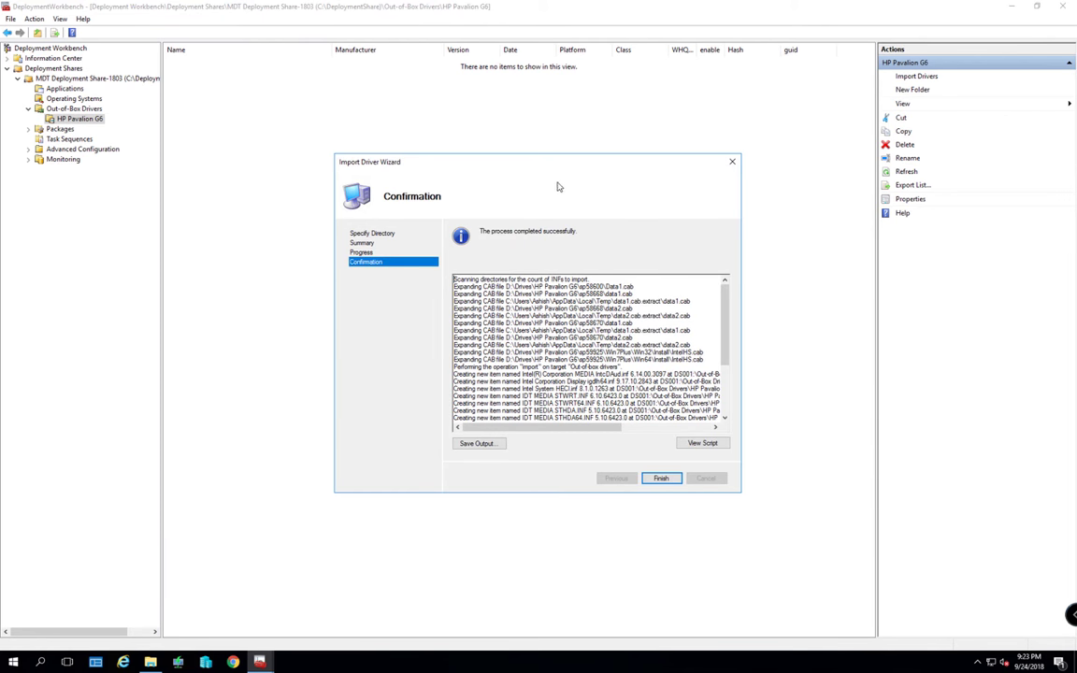
Scroll to the end of the import log and finish the Import Driver Wizard
scroll(570, 327, "down", 4)
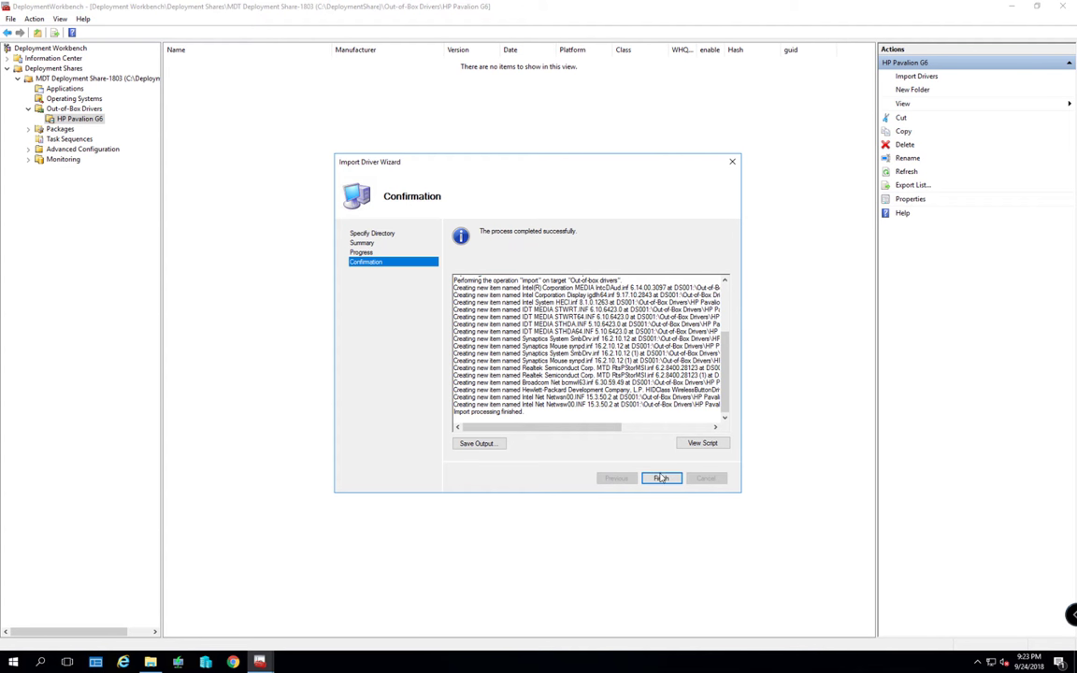
left_click(661, 478)
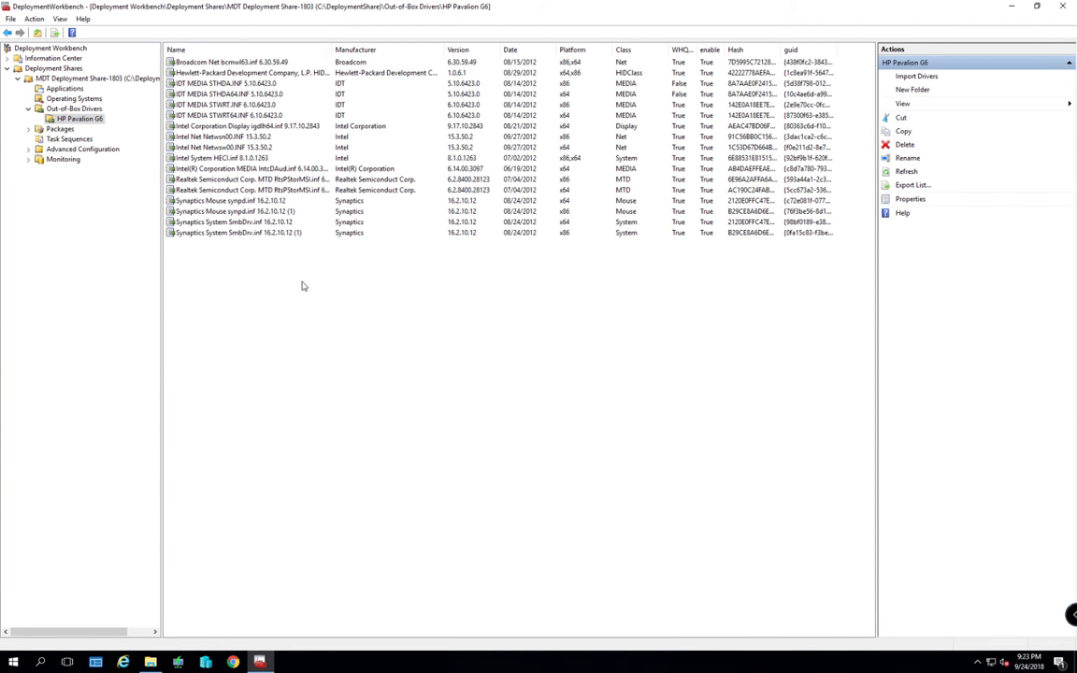
Open the Win-10-1803 task sequence properties at its Preinstall > Inject Drivers step
left_click(58, 129)
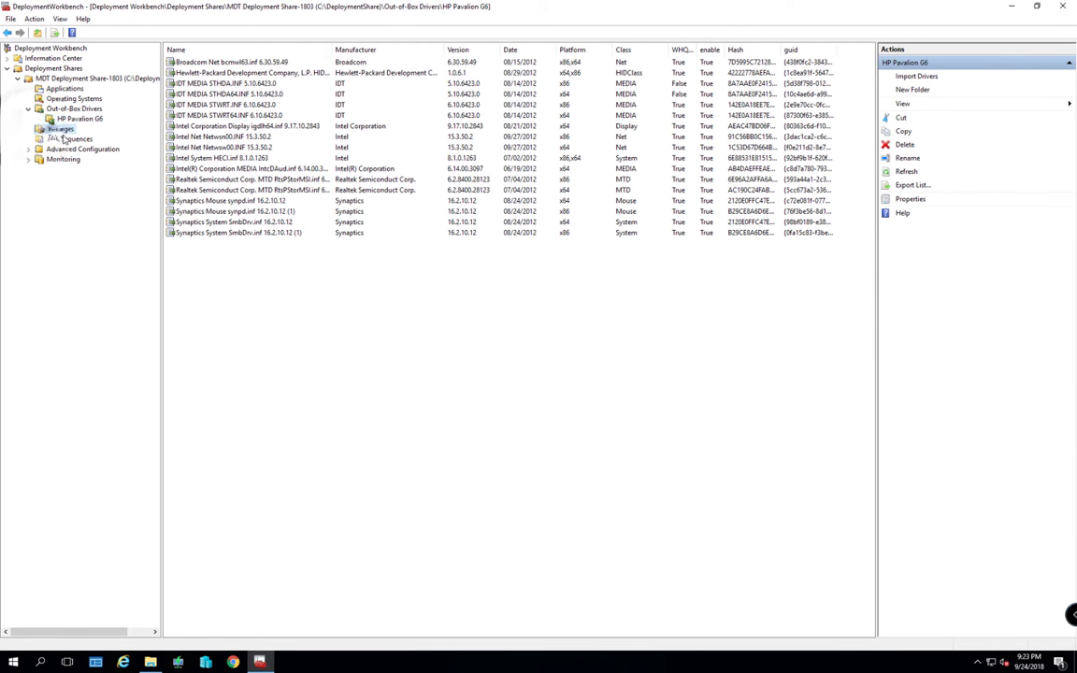
left_click(72, 140)
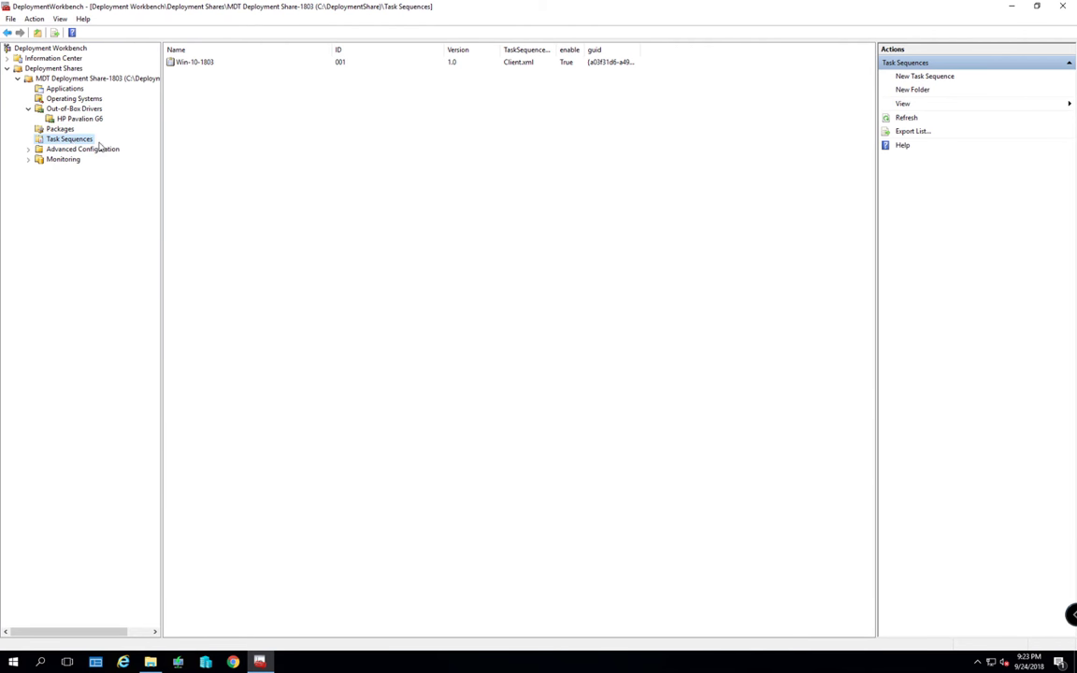
right_click(187, 65)
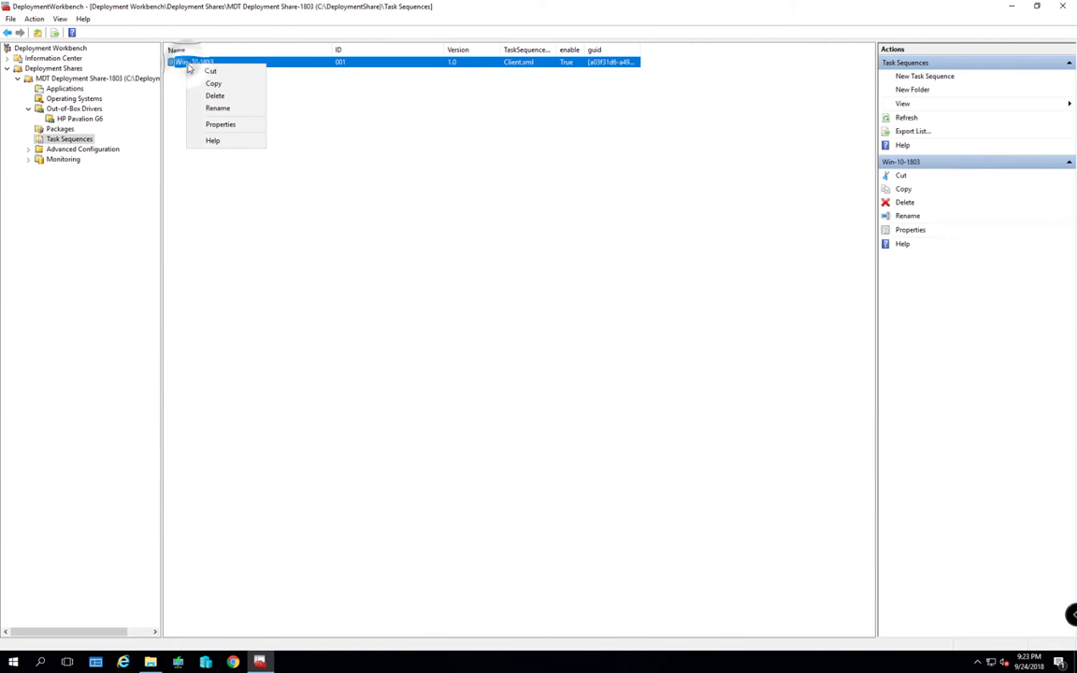
left_click(211, 125)
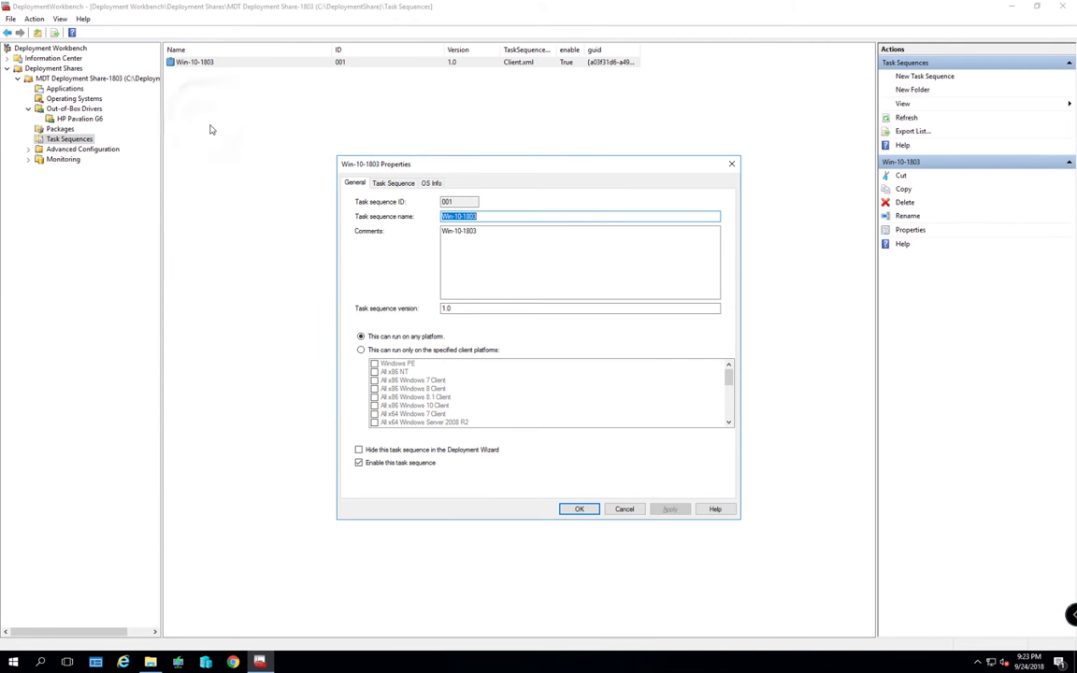
left_click(394, 183)
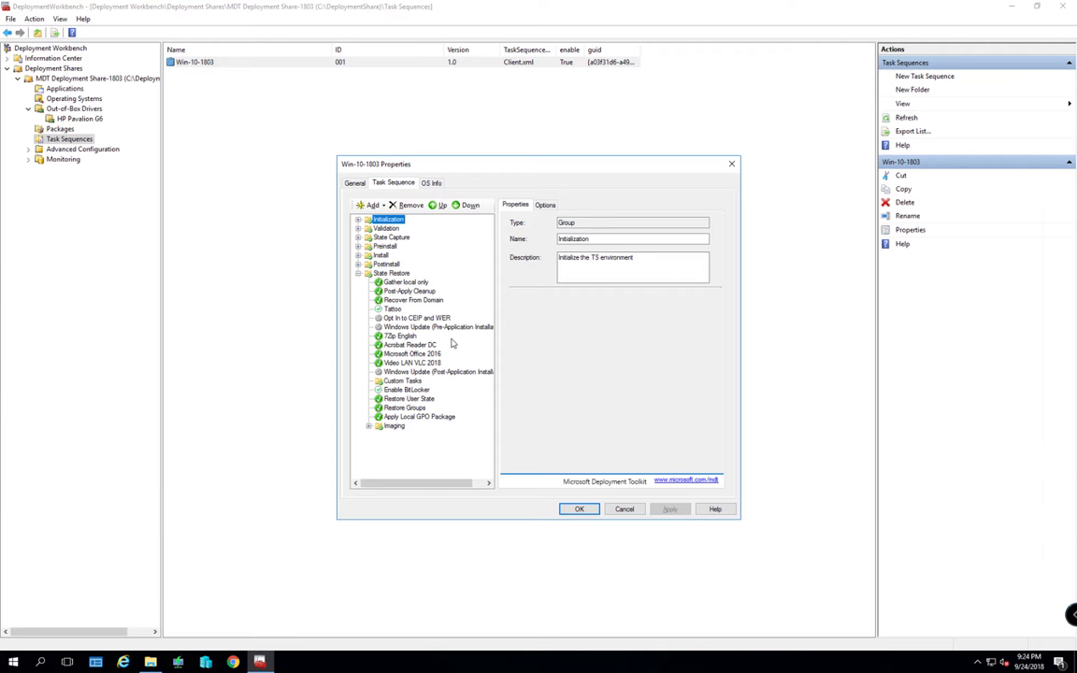
left_click(357, 246)
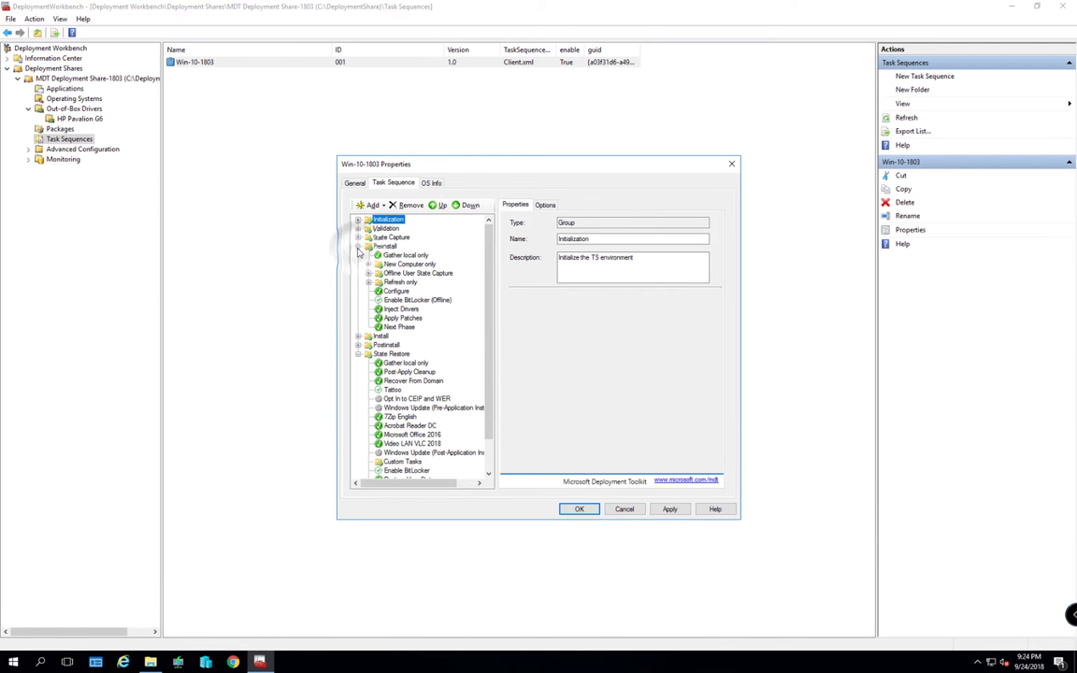
left_click(392, 309)
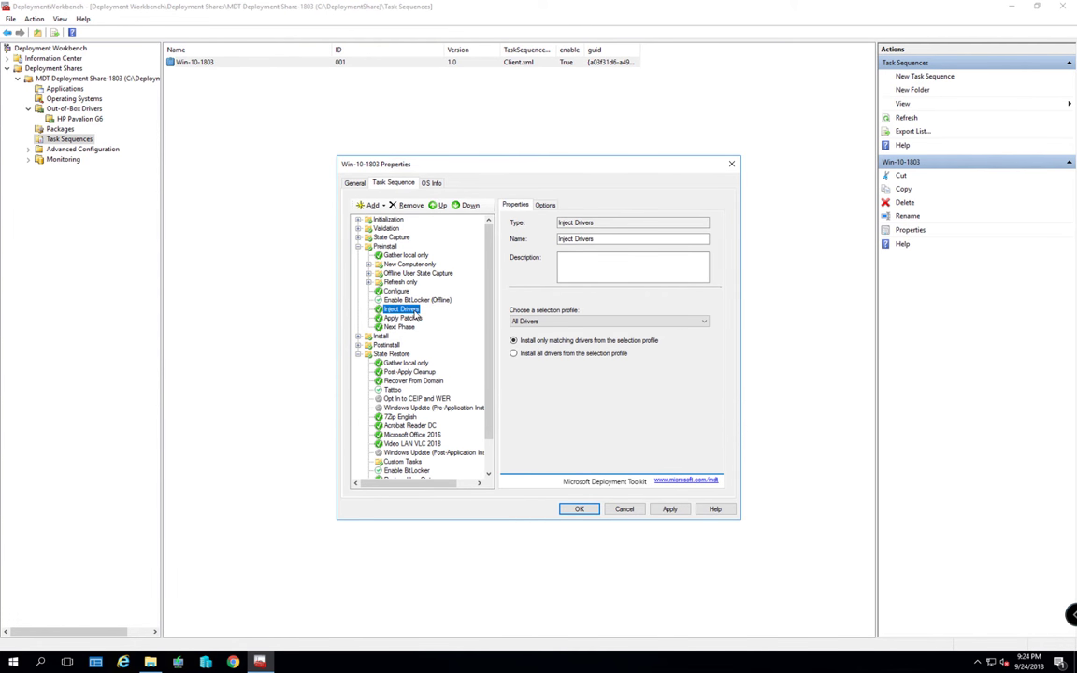
Try the All Drivers and Packages profile with install-all-drivers, then cancel without saving
left_click(618, 323)
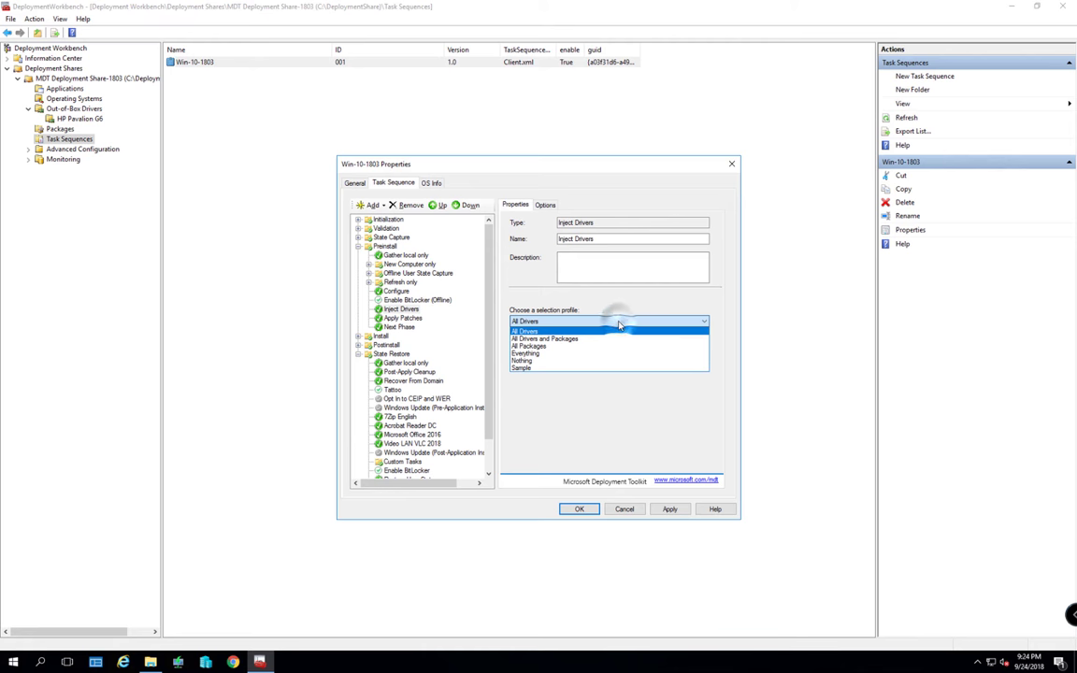
left_click(567, 342)
left_click(552, 358)
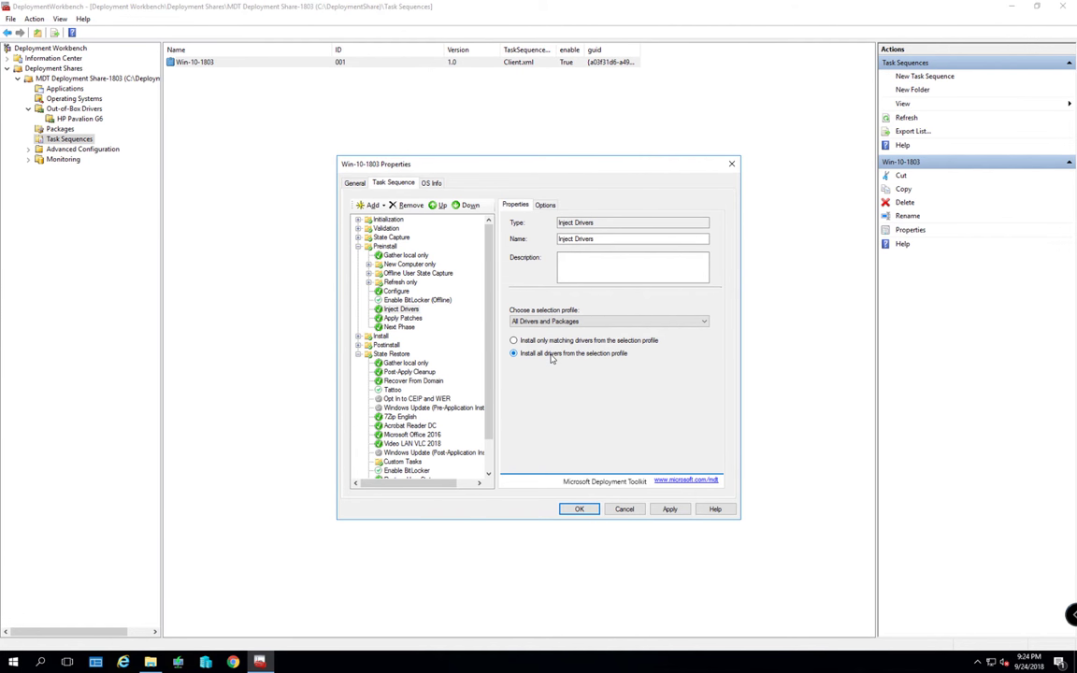
left_click(559, 322)
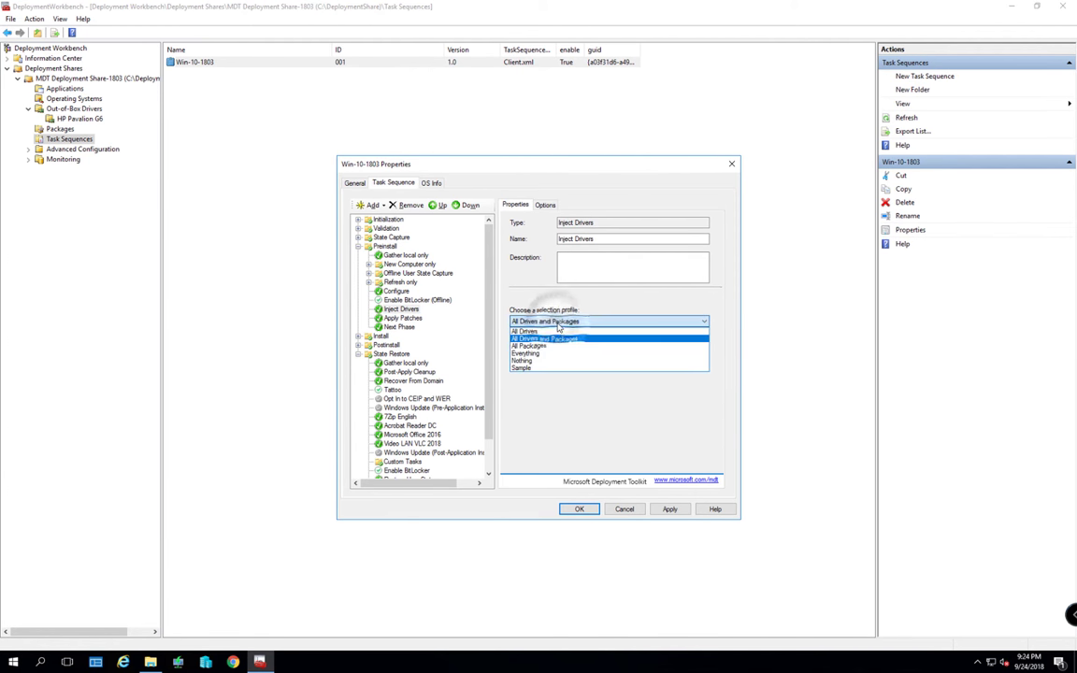
left_click(560, 384)
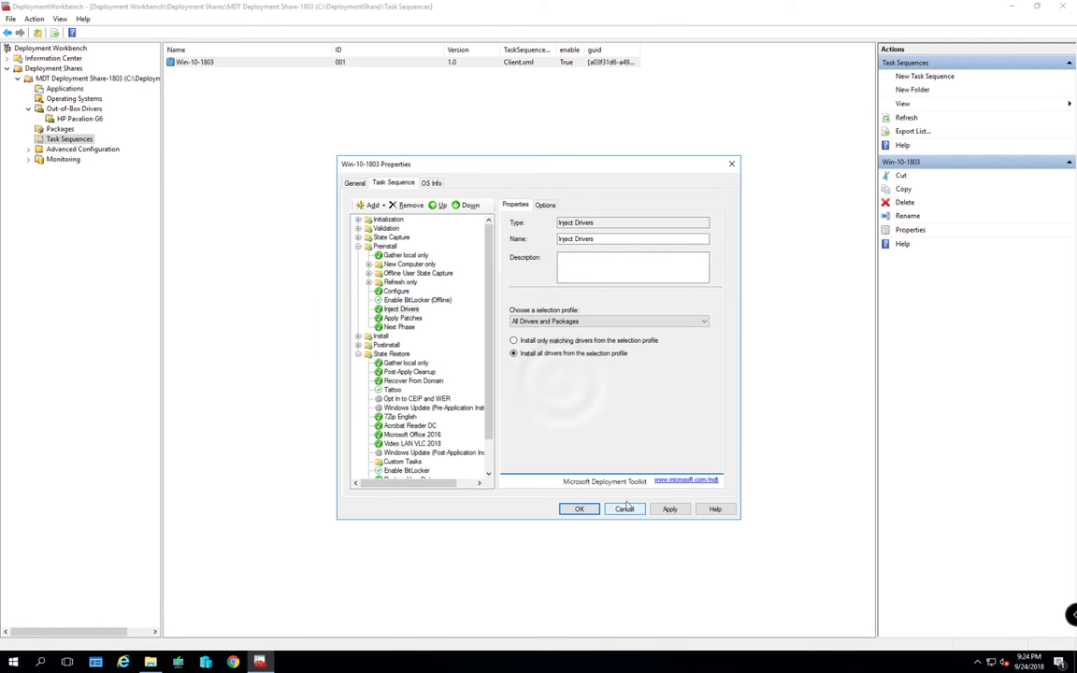
left_click(624, 510)
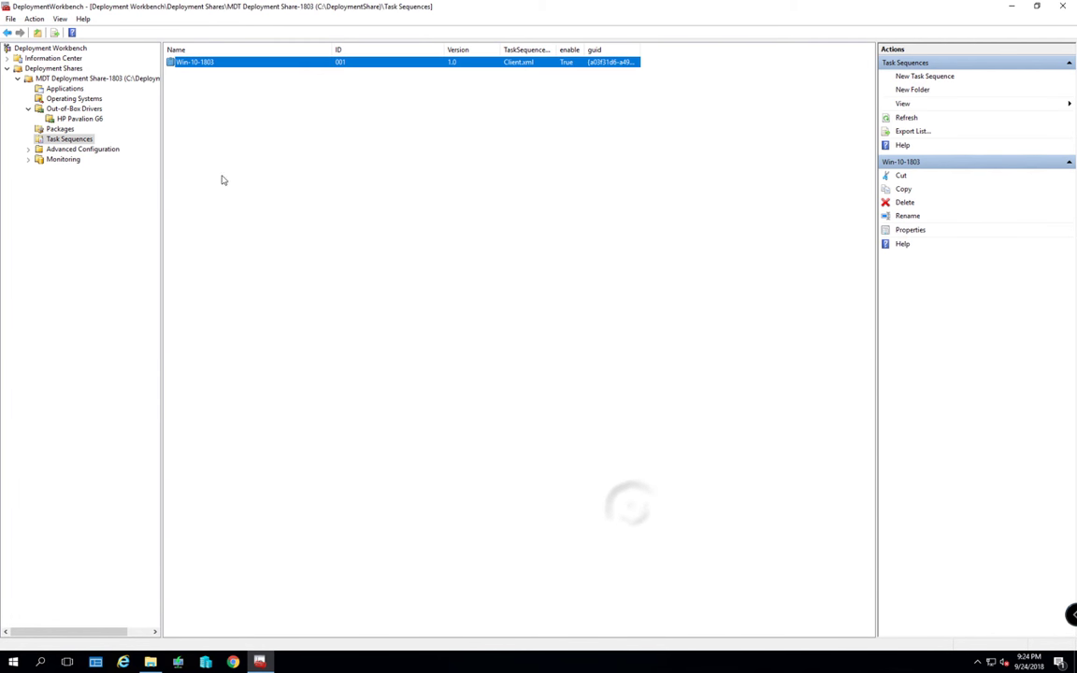
Start a new selection profile named HP Pavalion G6, with the same text as its comment
left_click(29, 149)
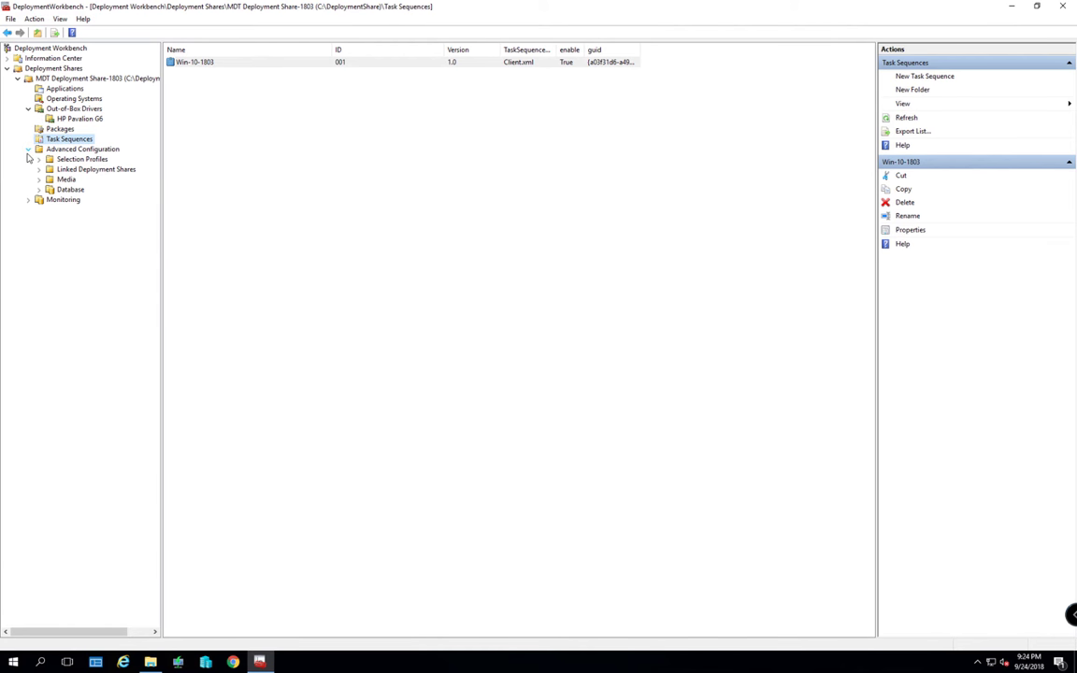
left_click(63, 159)
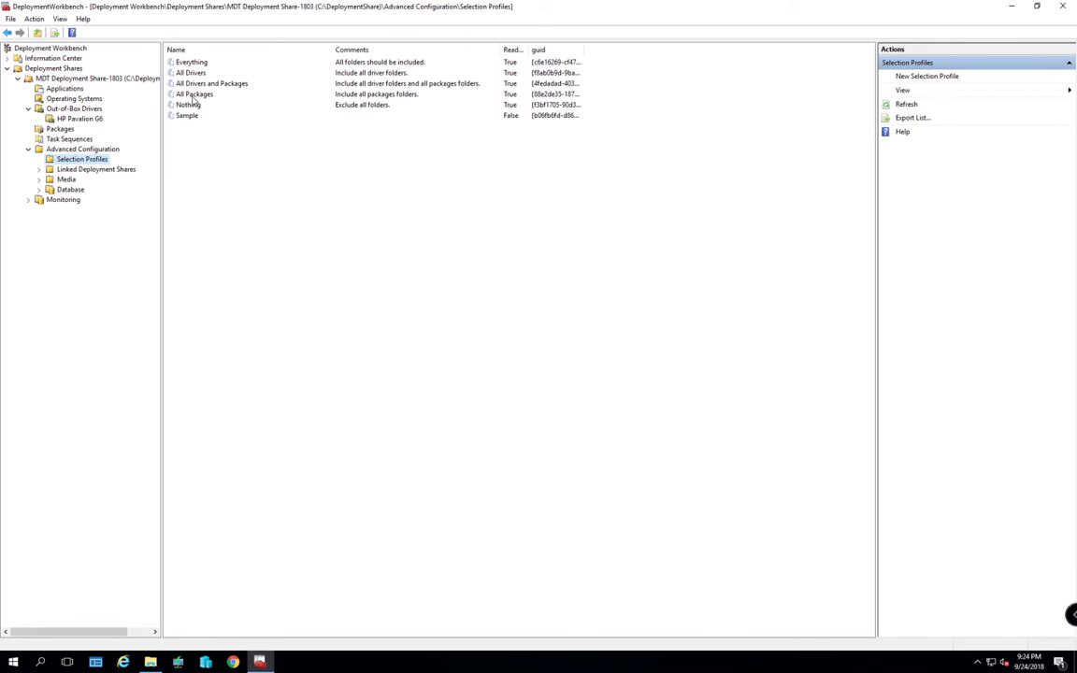
right_click(89, 160)
left_click(121, 164)
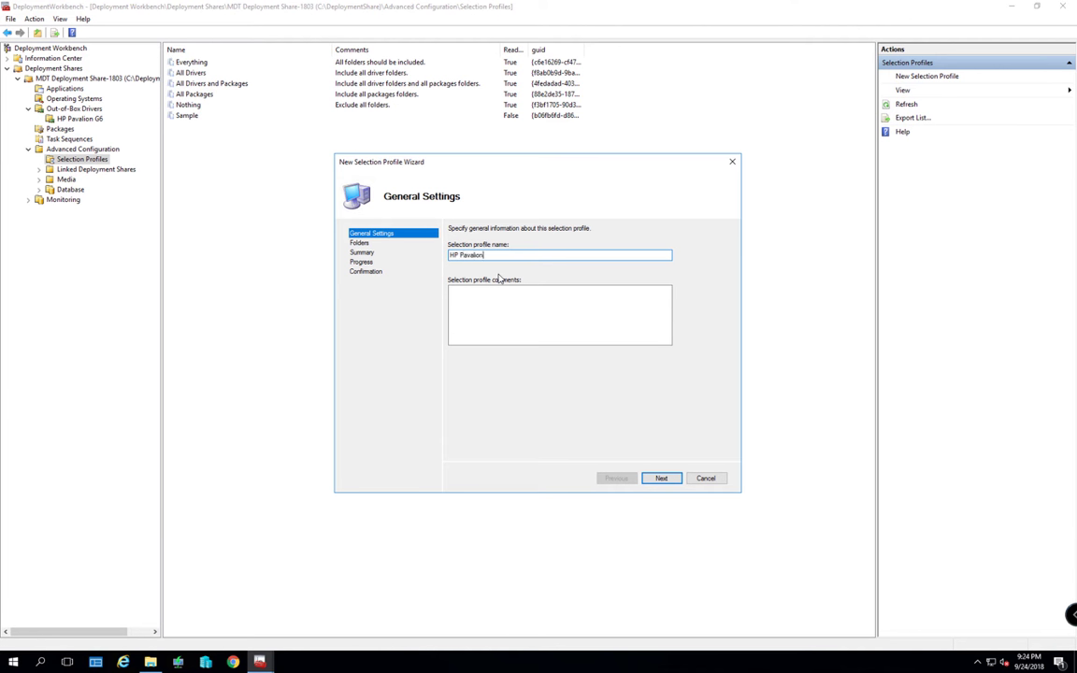
type("6")
key("ctrl+a")
key("ctrl+c")
left_click(491, 294)
key("ctrl+v")
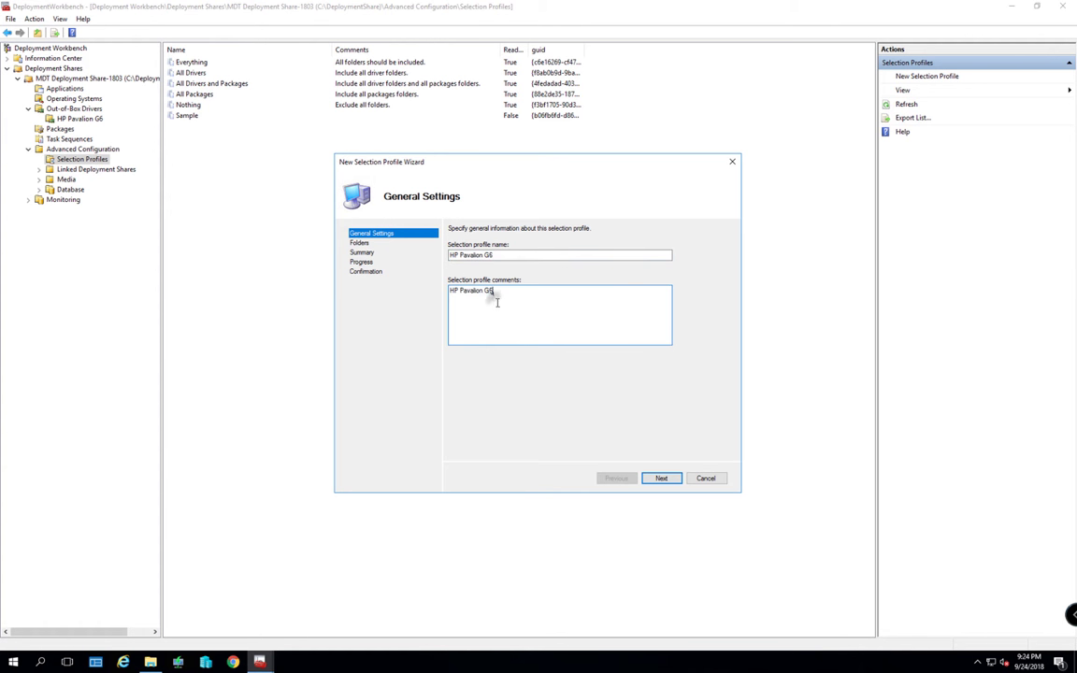
left_click(666, 481)
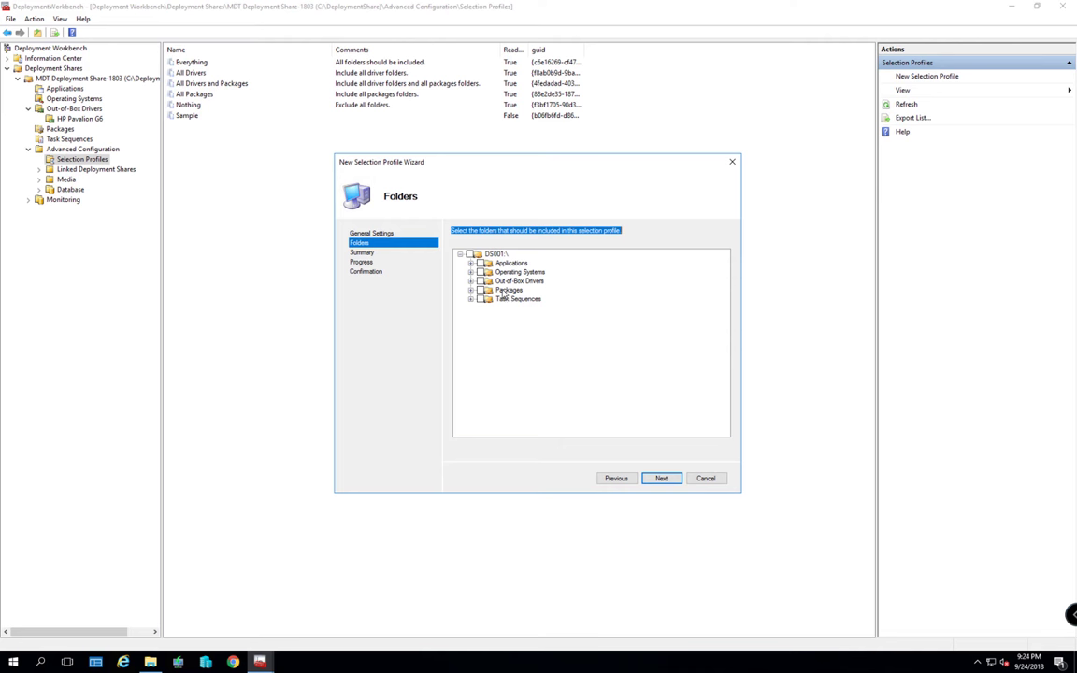
Include only the Out-of-Box Drivers > HP Pavalion G6 folder and finish creating the profile
left_click(470, 282)
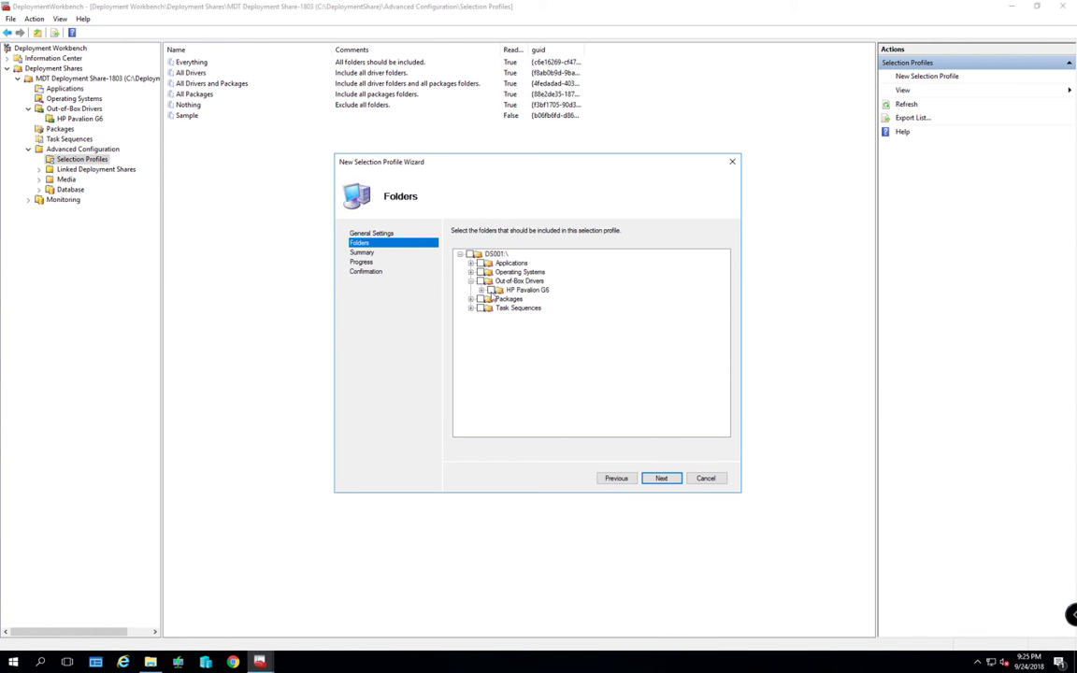
left_click(491, 290)
left_click(660, 478)
left_click(661, 478)
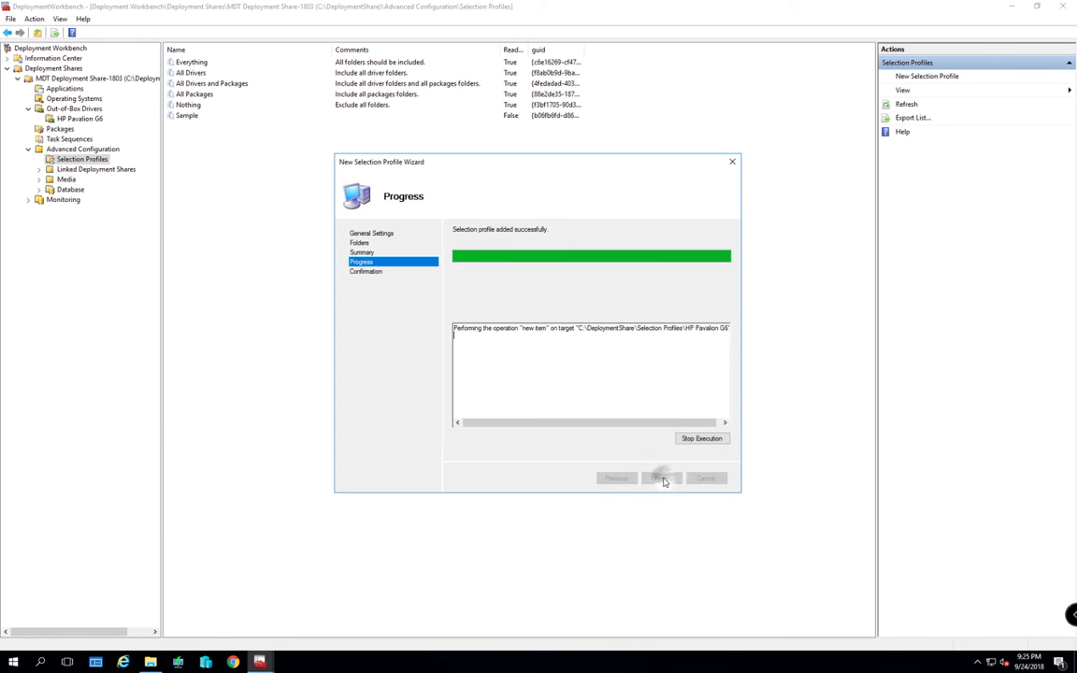
left_click(661, 479)
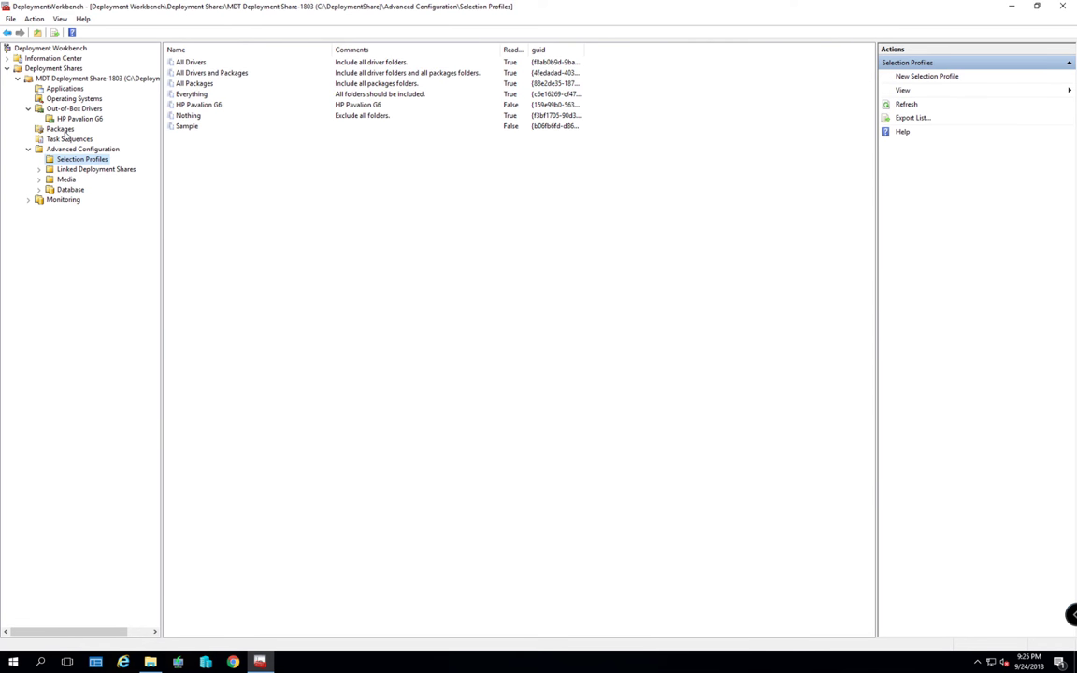
Open the Win-10-1803 task sequence properties and select the Preinstall > Inject Drivers step
left_click(69, 138)
right_click(175, 61)
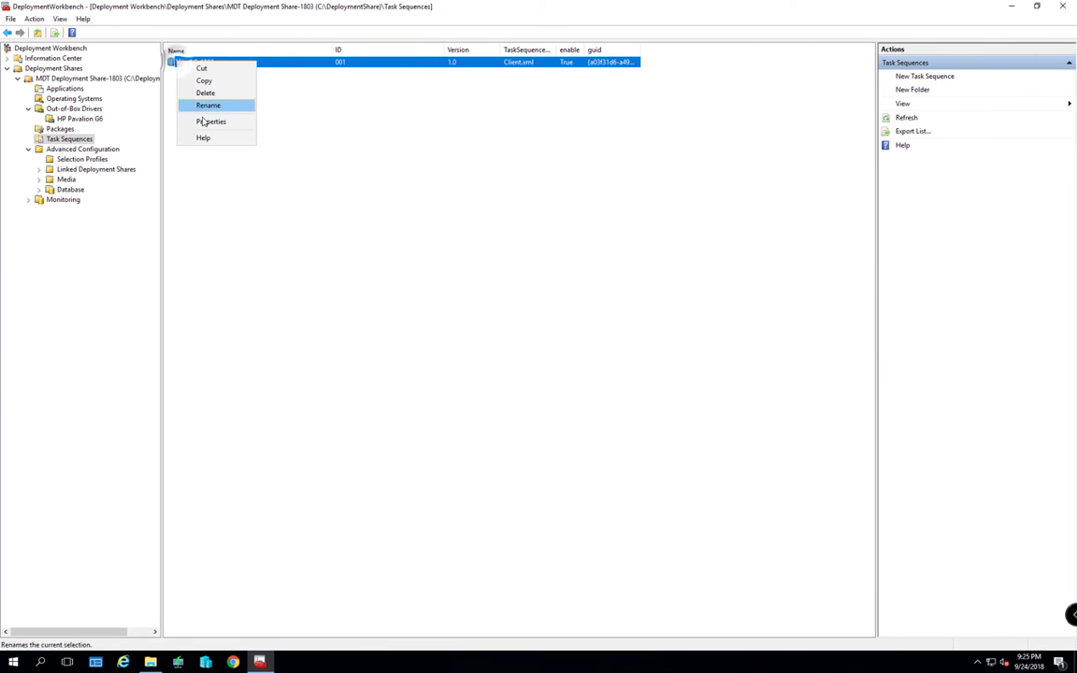
left_click(208, 121)
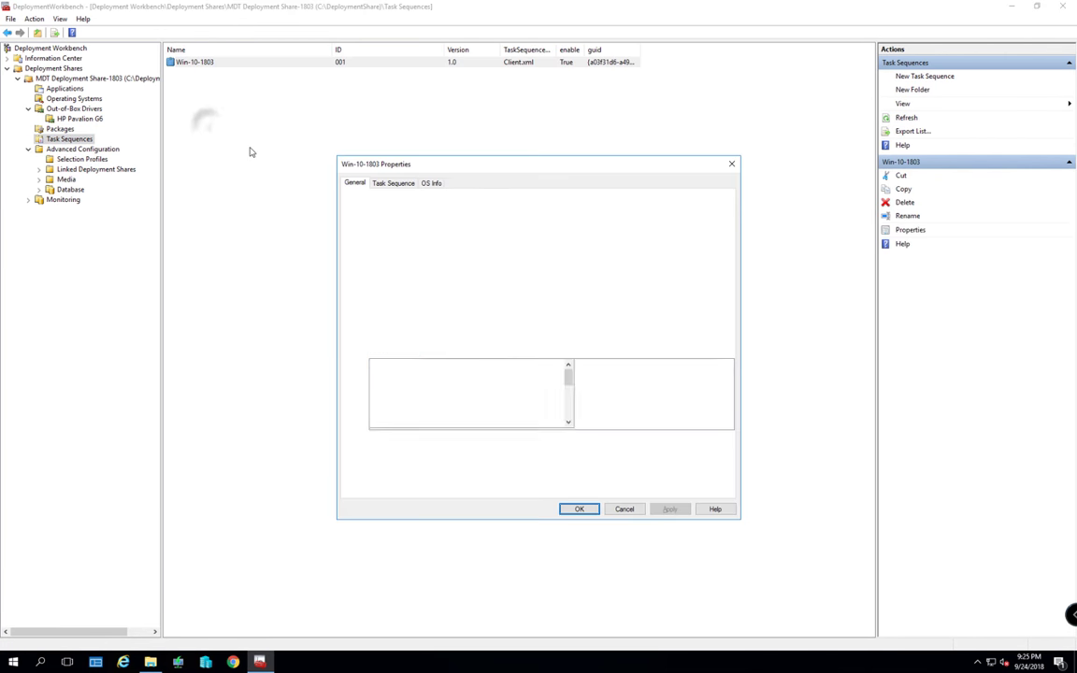
left_click(394, 184)
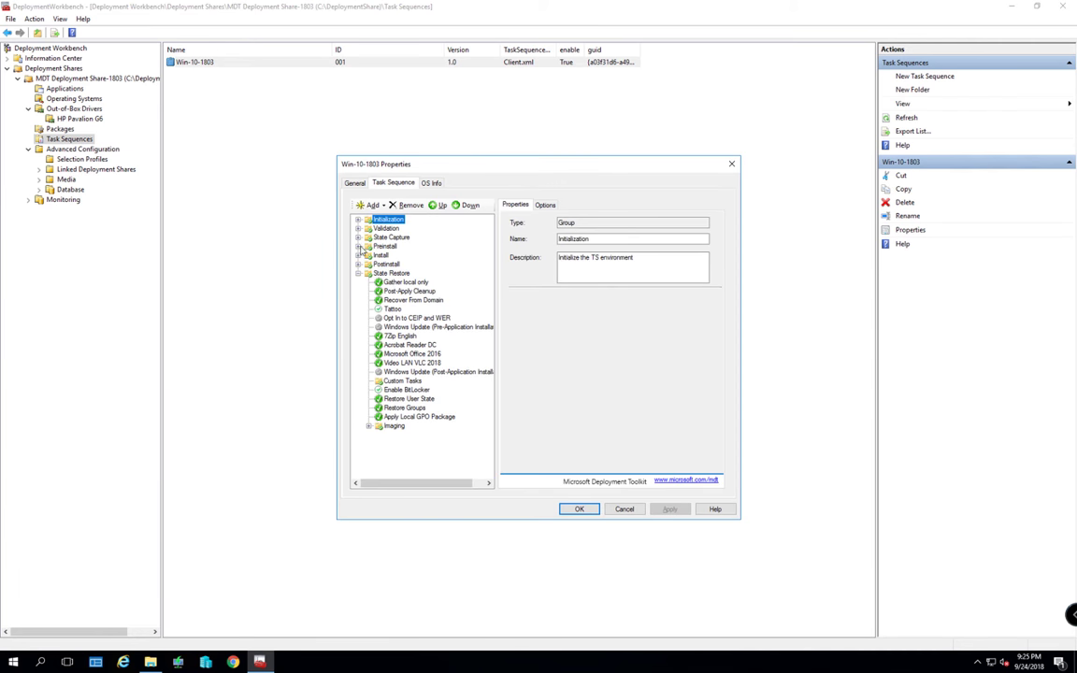
left_click(357, 246)
left_click(398, 309)
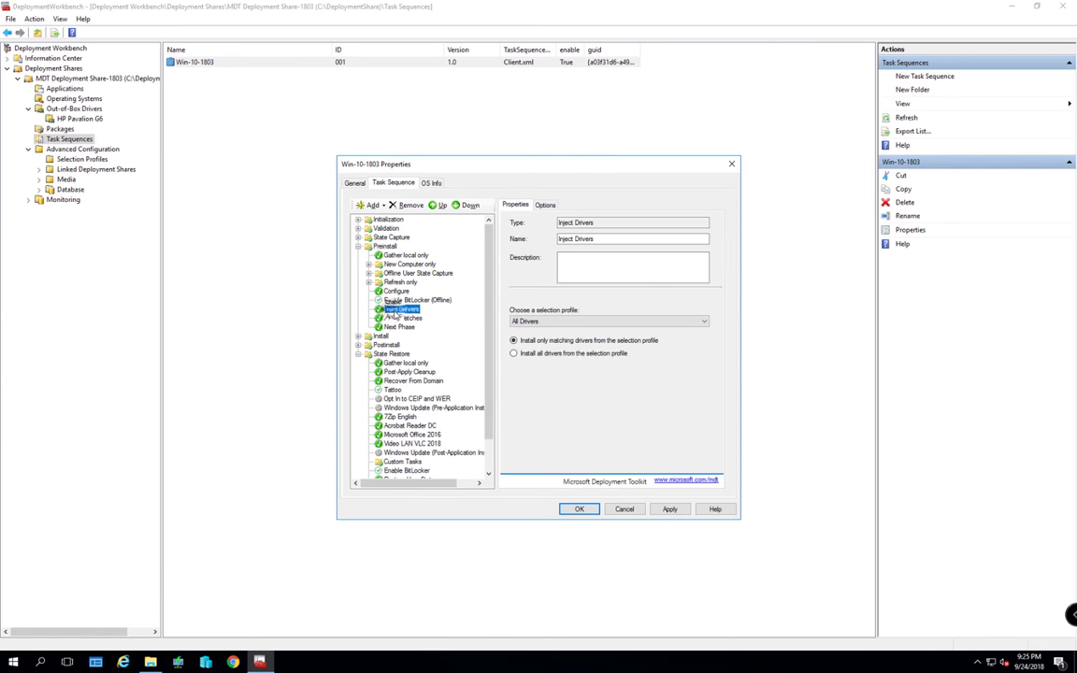
Choose the HP Pavilion G6 profile, keep 'Install only matching drivers', and apply and save
left_click(607, 322)
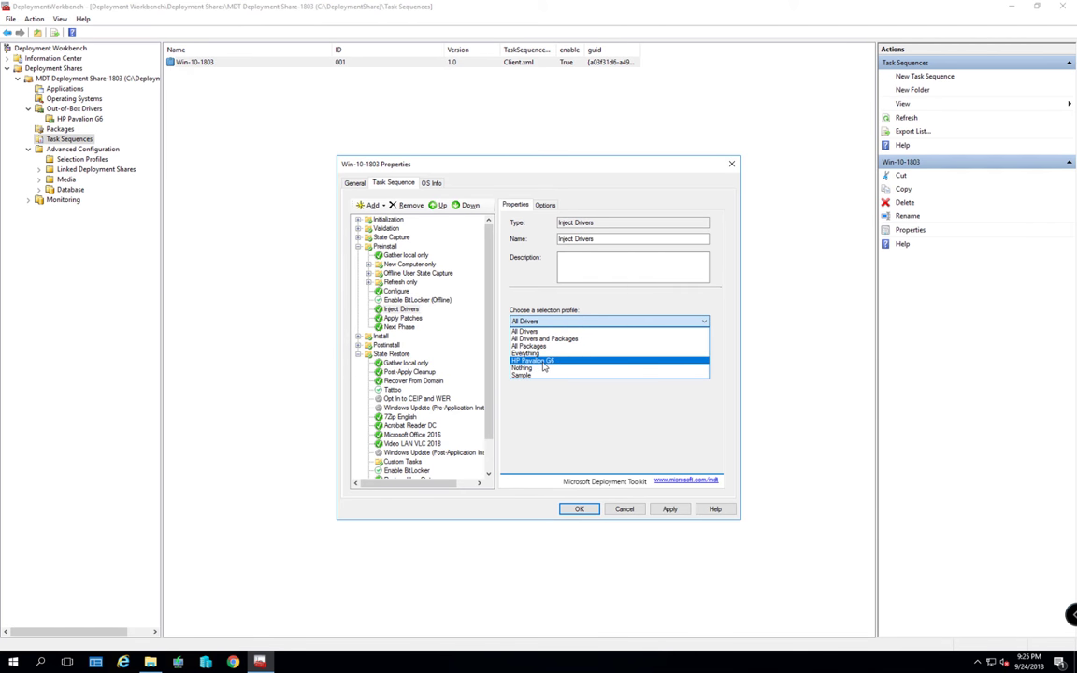
left_click(543, 362)
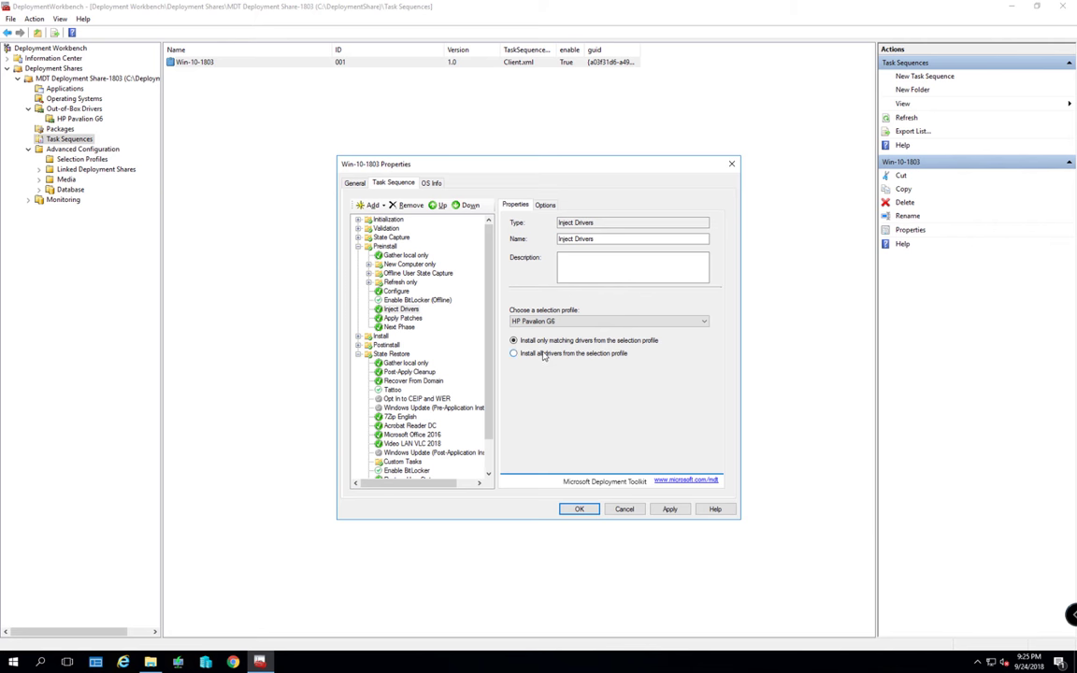
left_click(538, 356)
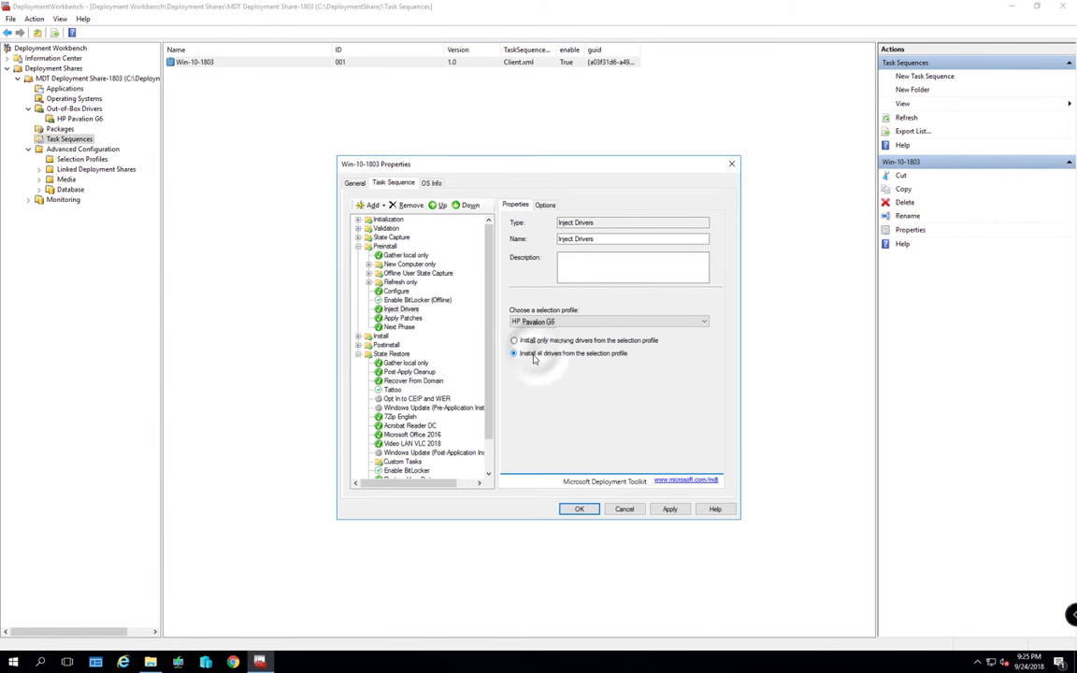
left_click(539, 342)
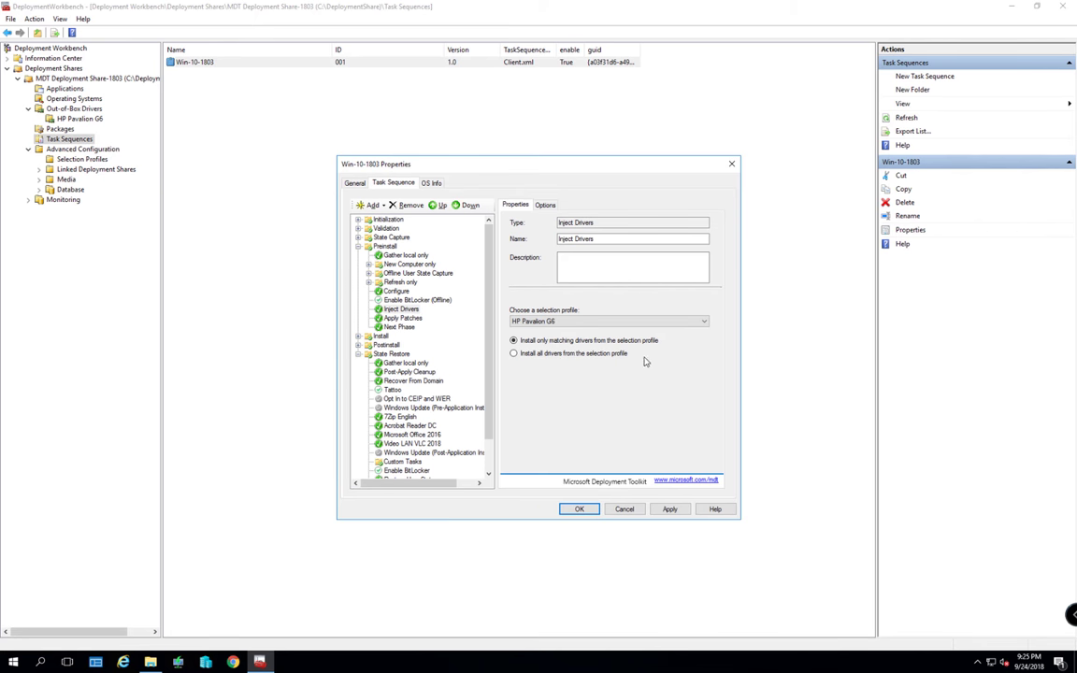
left_click(525, 353)
left_click(534, 342)
left_click(669, 508)
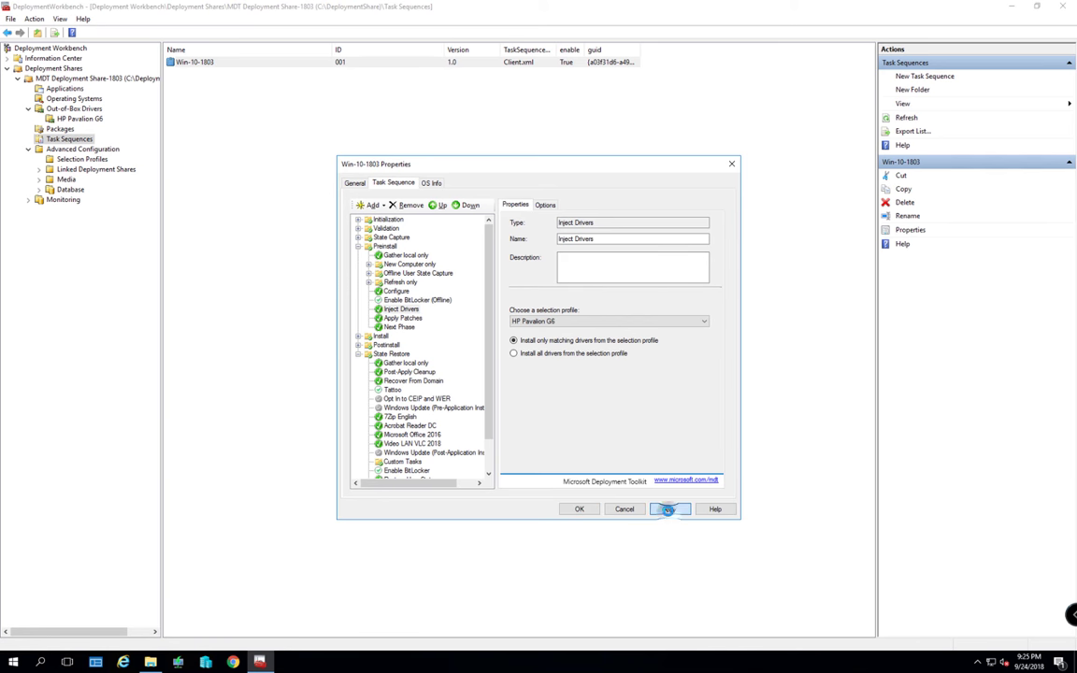
left_click(578, 509)
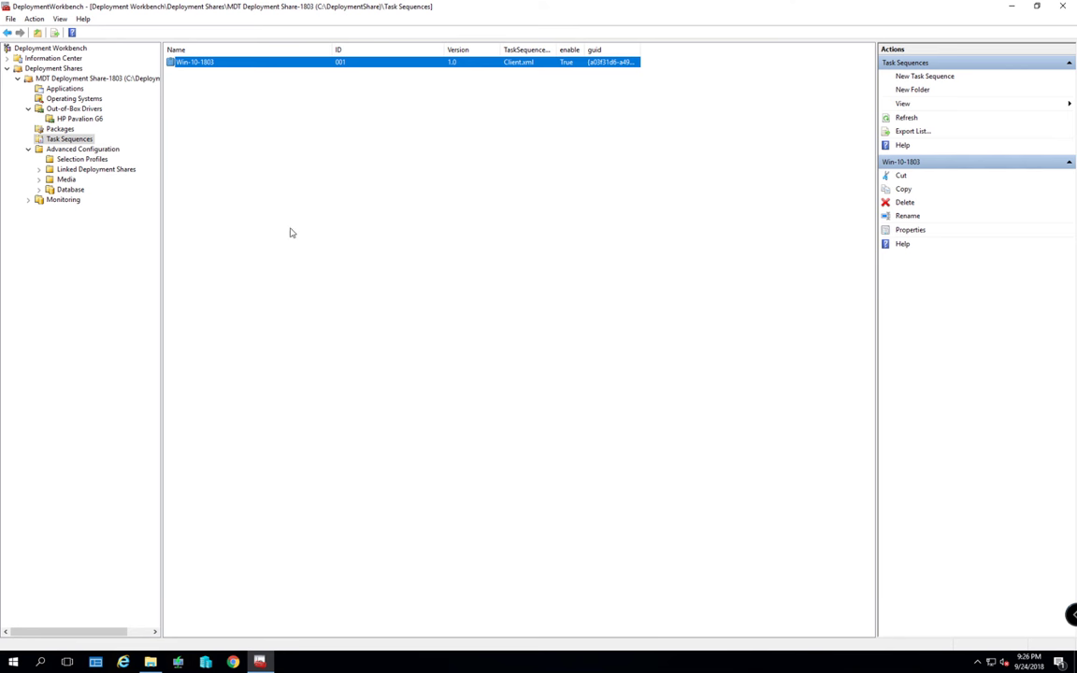
Run Update Deployment Share on MDT Deployment Share-1803 with 'Completely regenerate the boot images', then close it
left_click(17, 80)
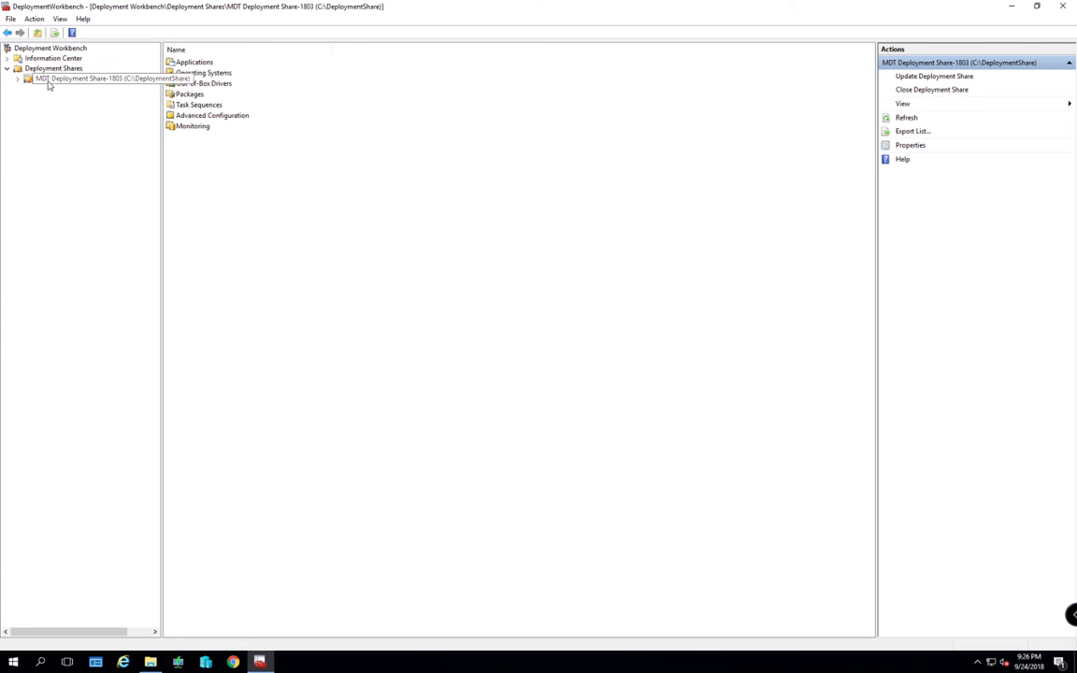
right_click(54, 81)
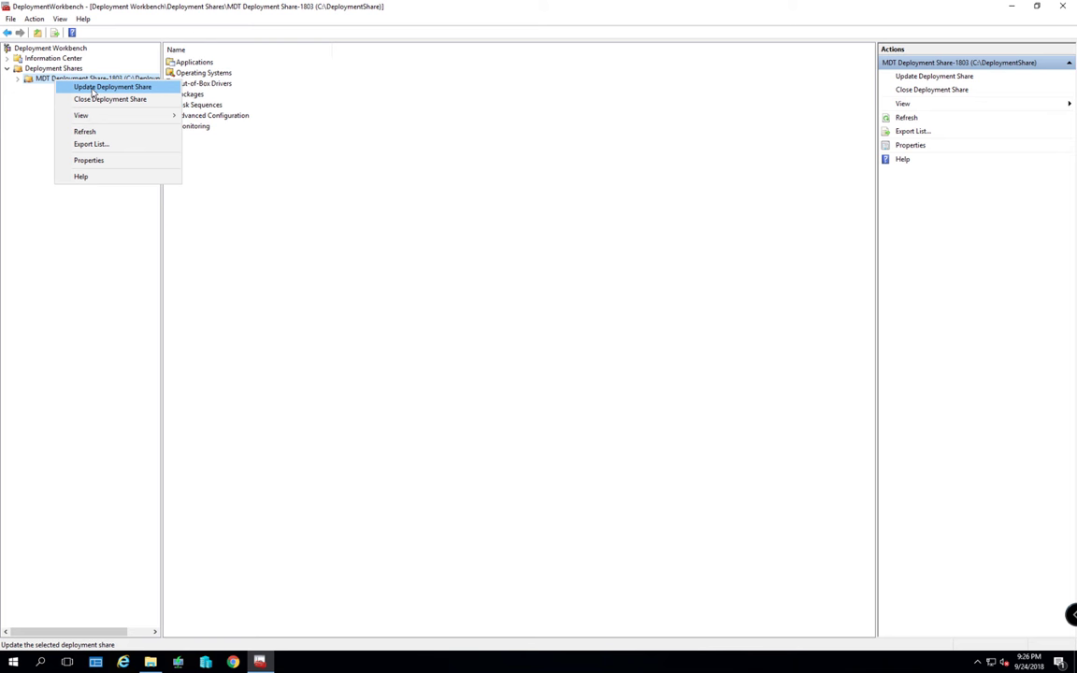
left_click(95, 87)
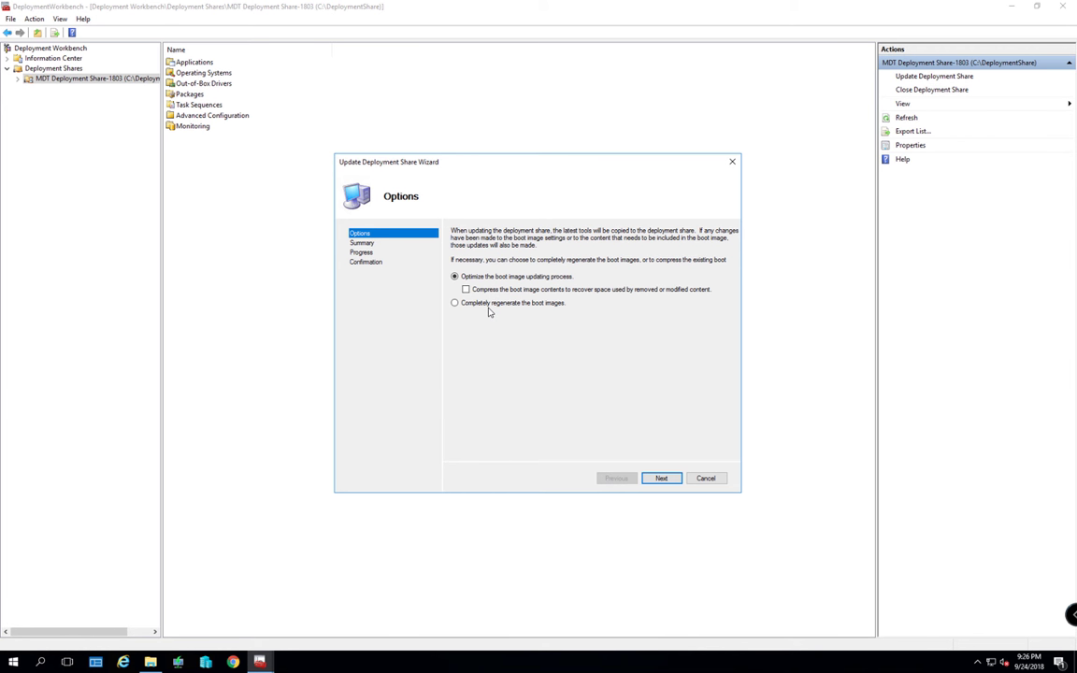
left_click(462, 307)
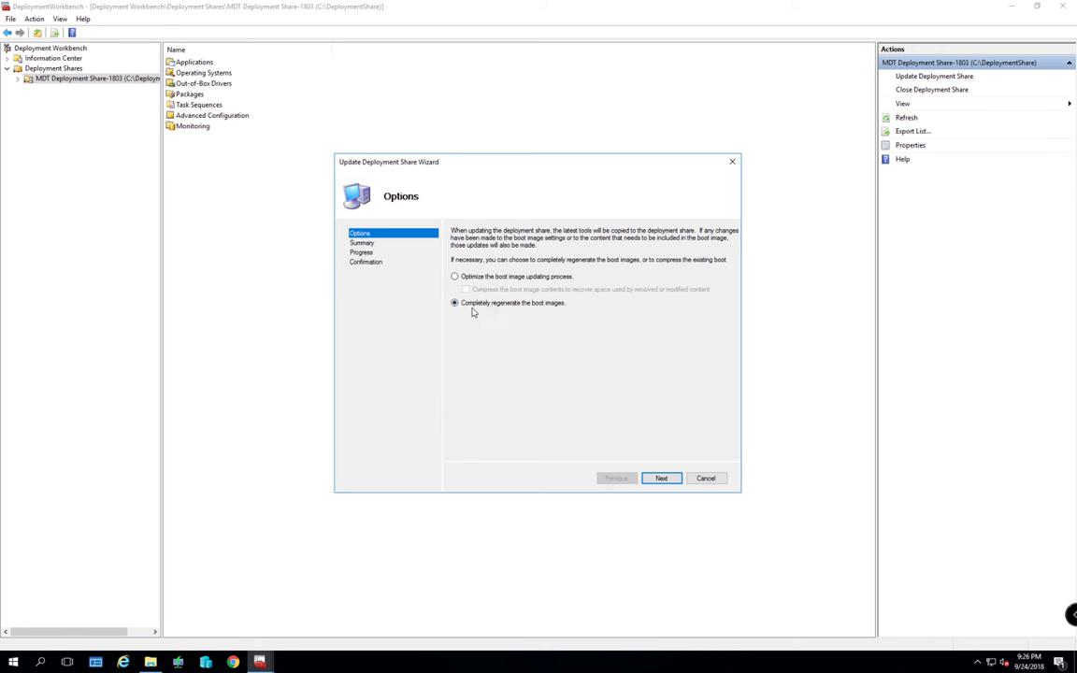
left_click(662, 478)
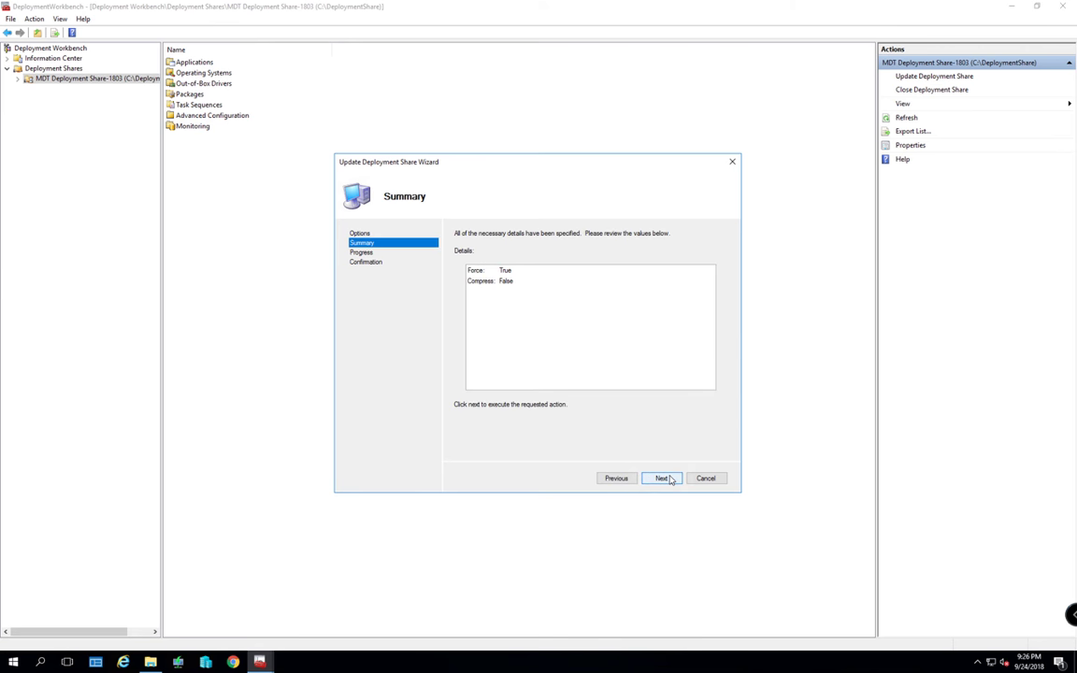
left_click(661, 478)
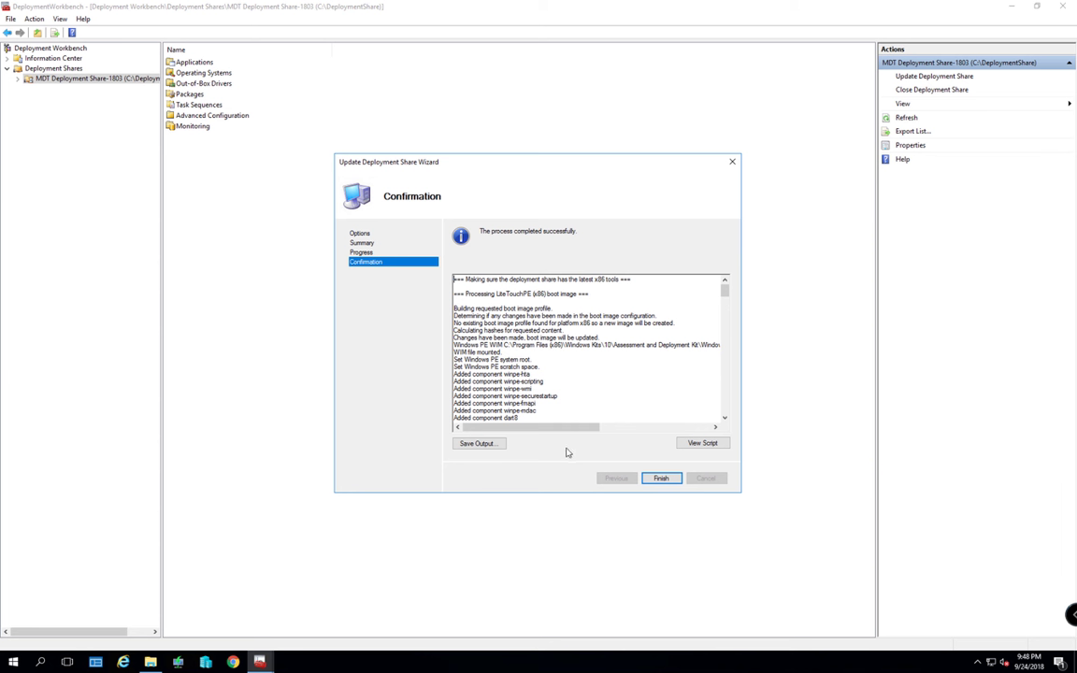
left_click(663, 478)
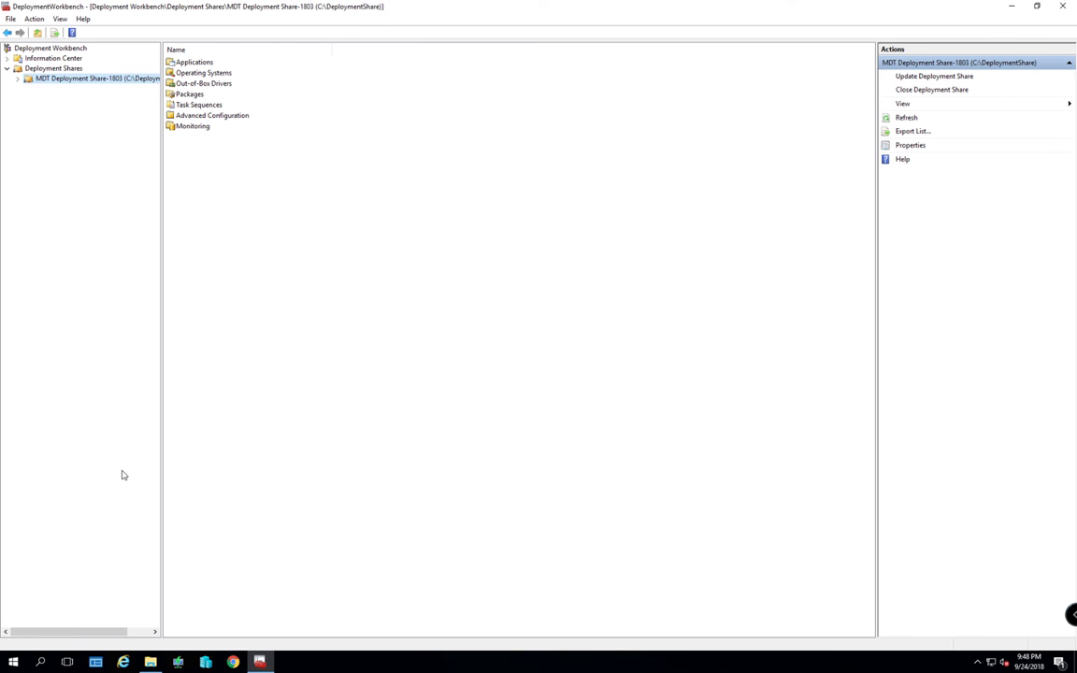
Open C:\DeploymentShare\Boot in File Explorer and inspect the LiteTouchPE_x64 XML and WIM files
key("alt+Tab")
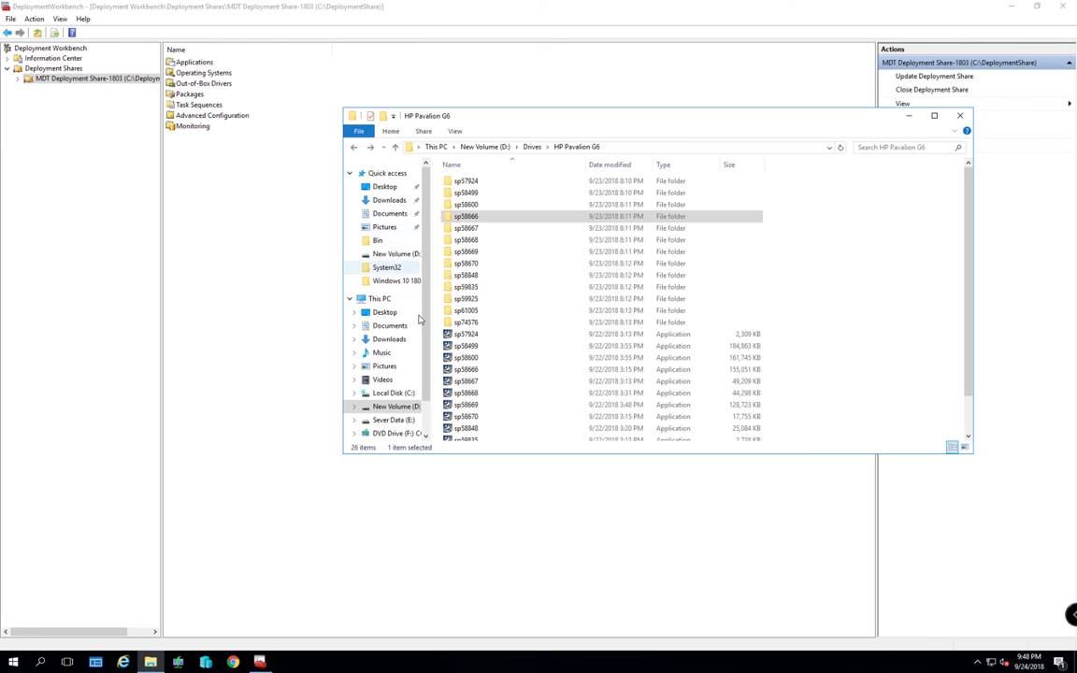
left_click(394, 392)
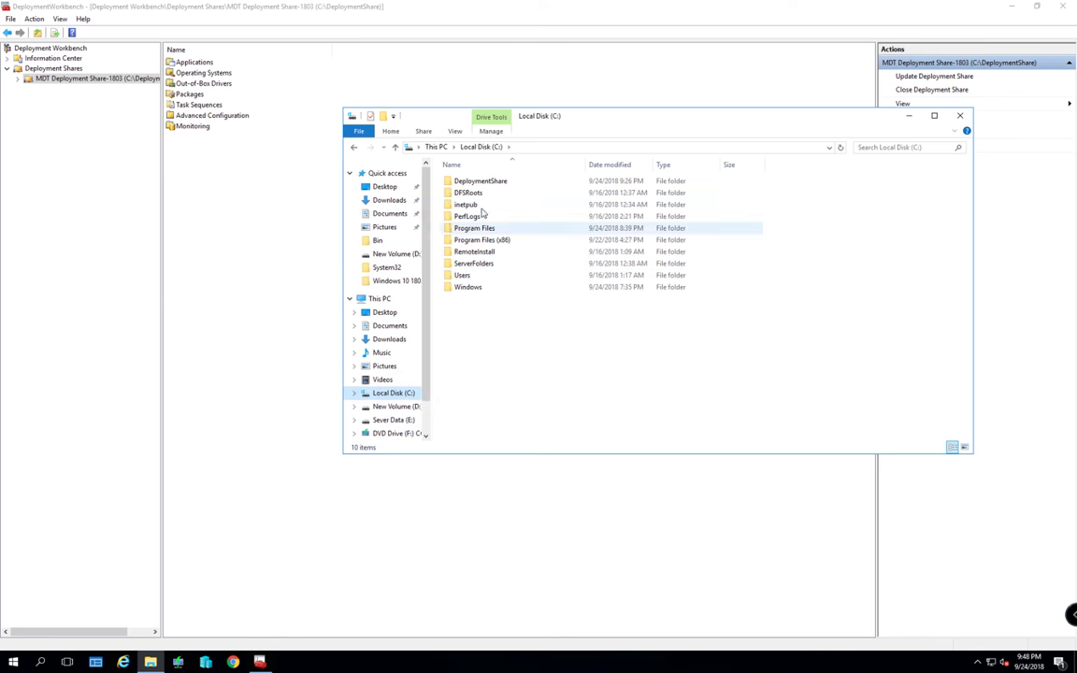
double_click(480, 182)
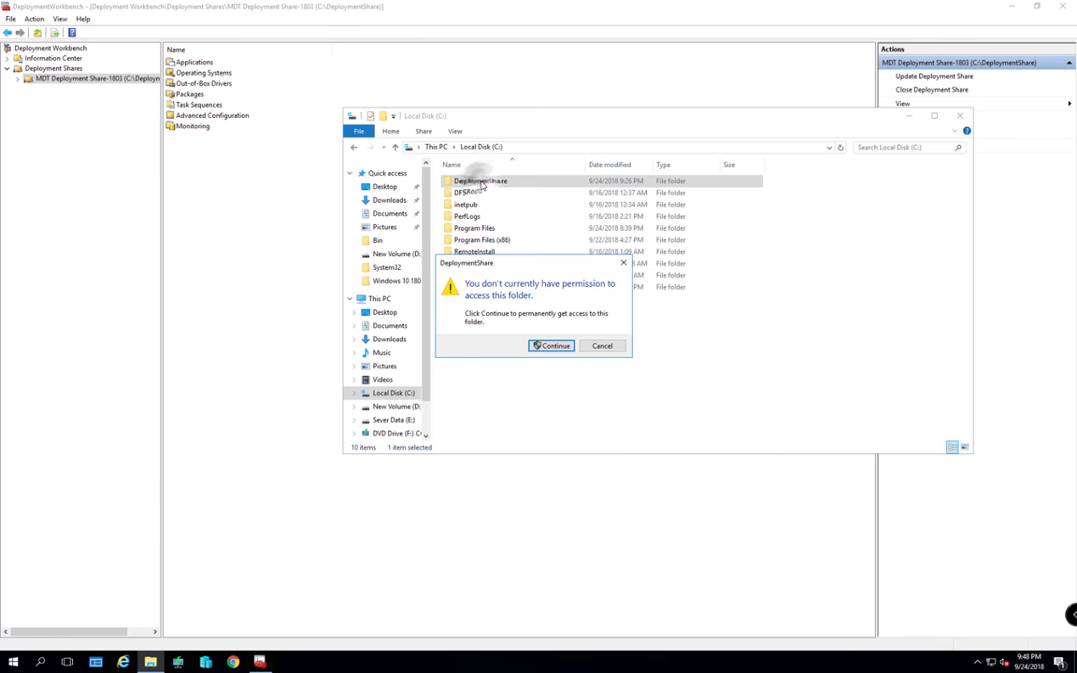
left_click(554, 345)
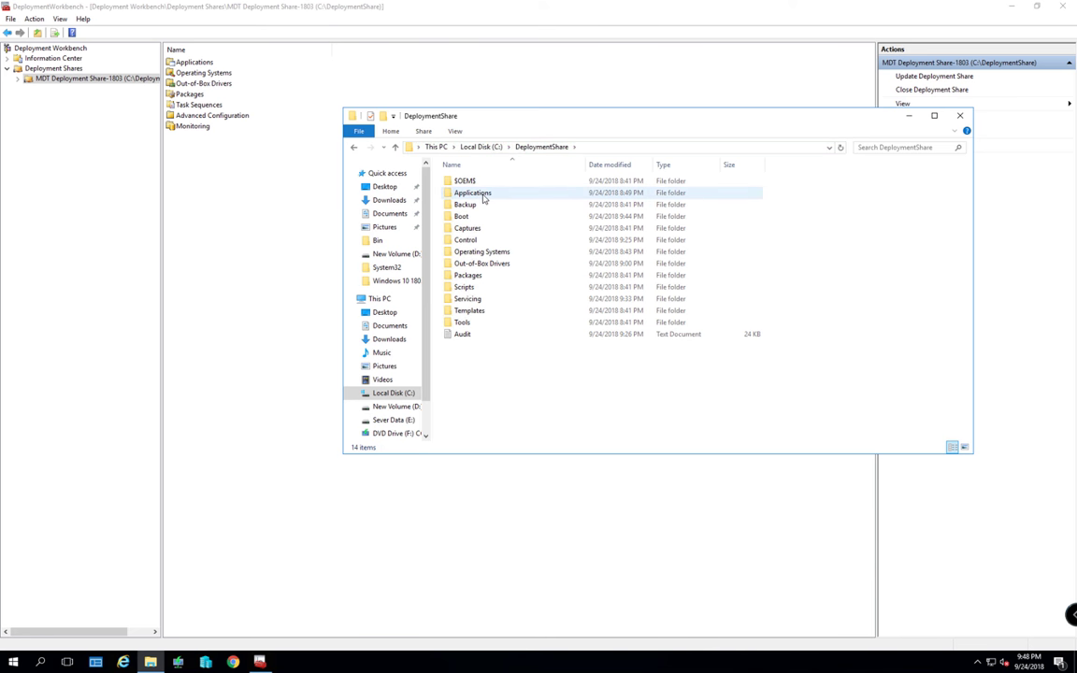
double_click(478, 216)
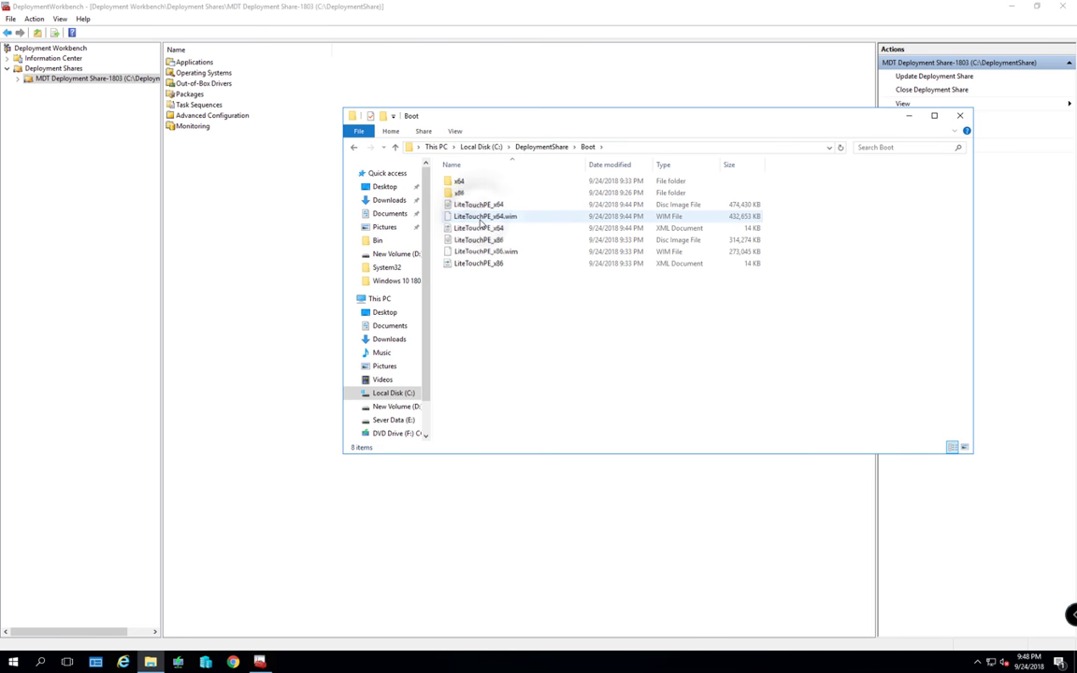
left_click(476, 229)
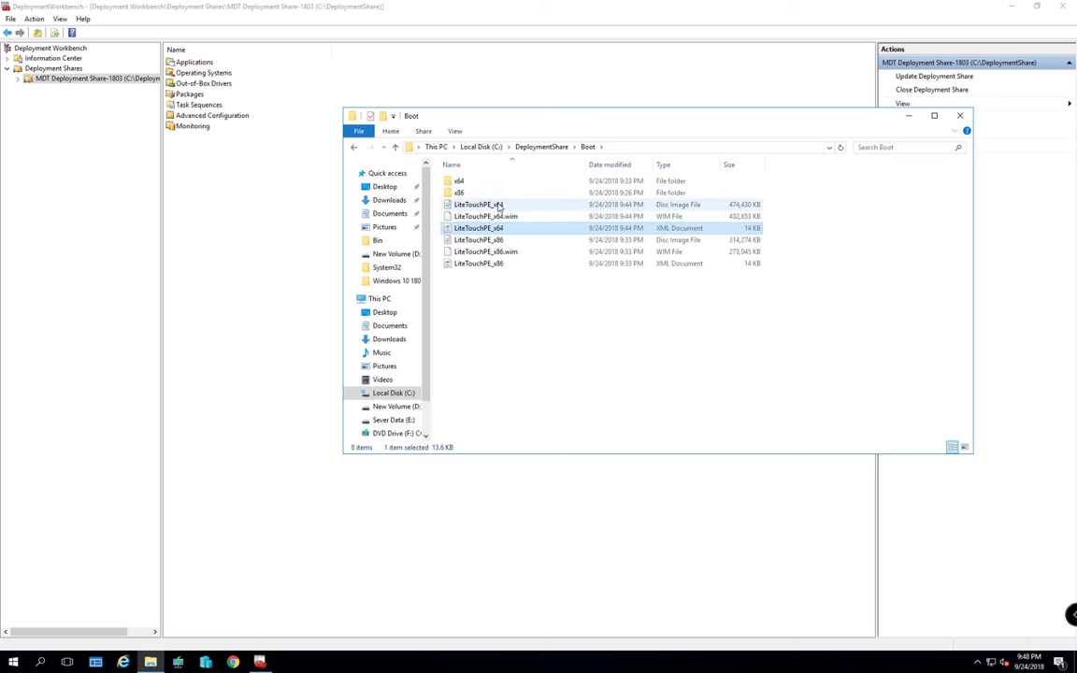
left_click(499, 217)
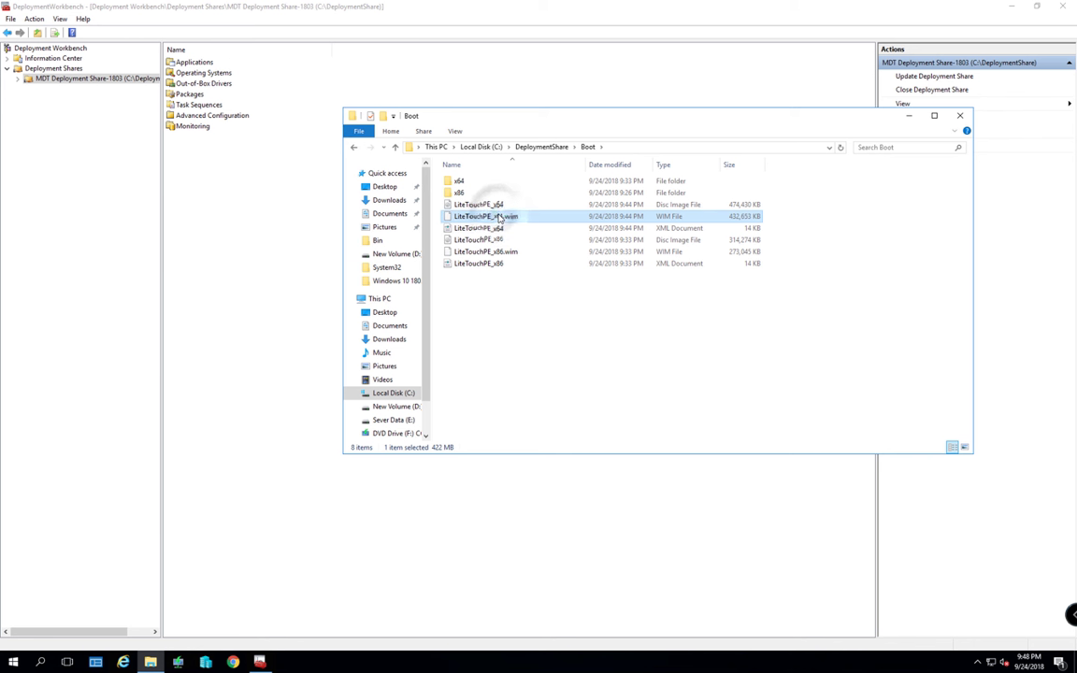